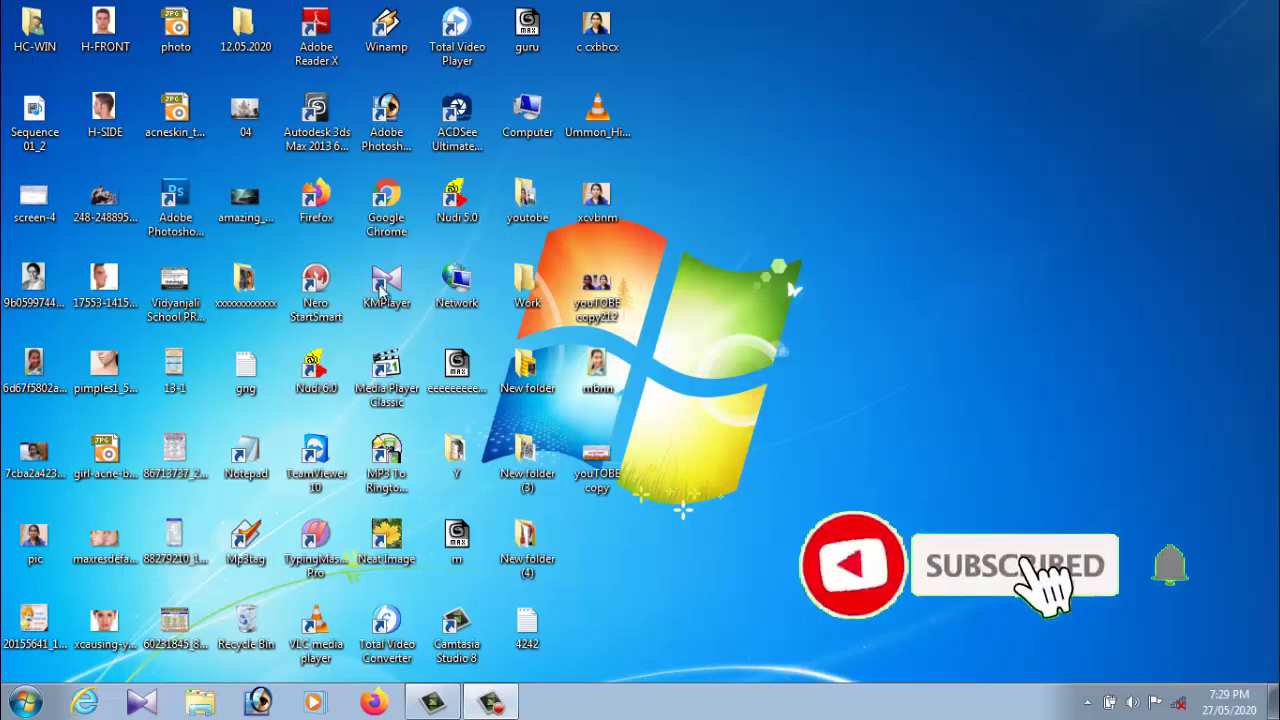
Launch Adobe Photoshop 7.0 from the Start menu's All Programs list
{"action": "left_click", "coordinate": [28, 708]}
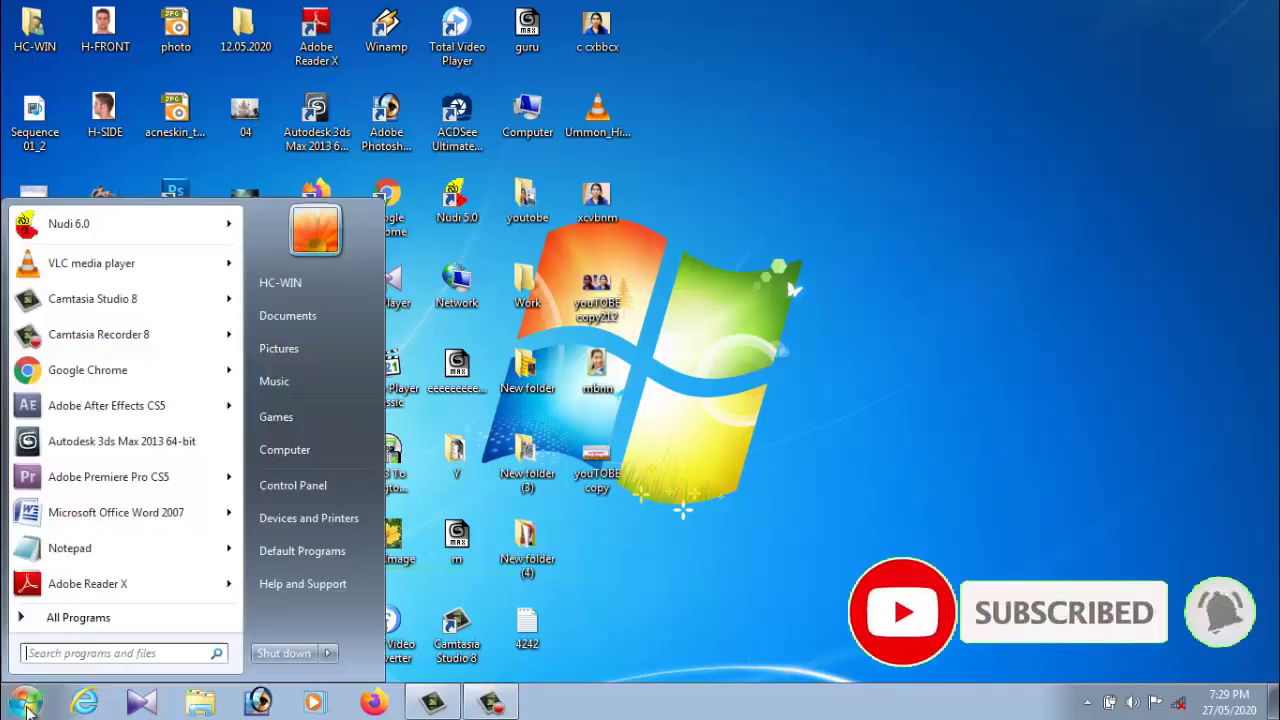
{"action": "left_click", "coordinate": [50, 618]}
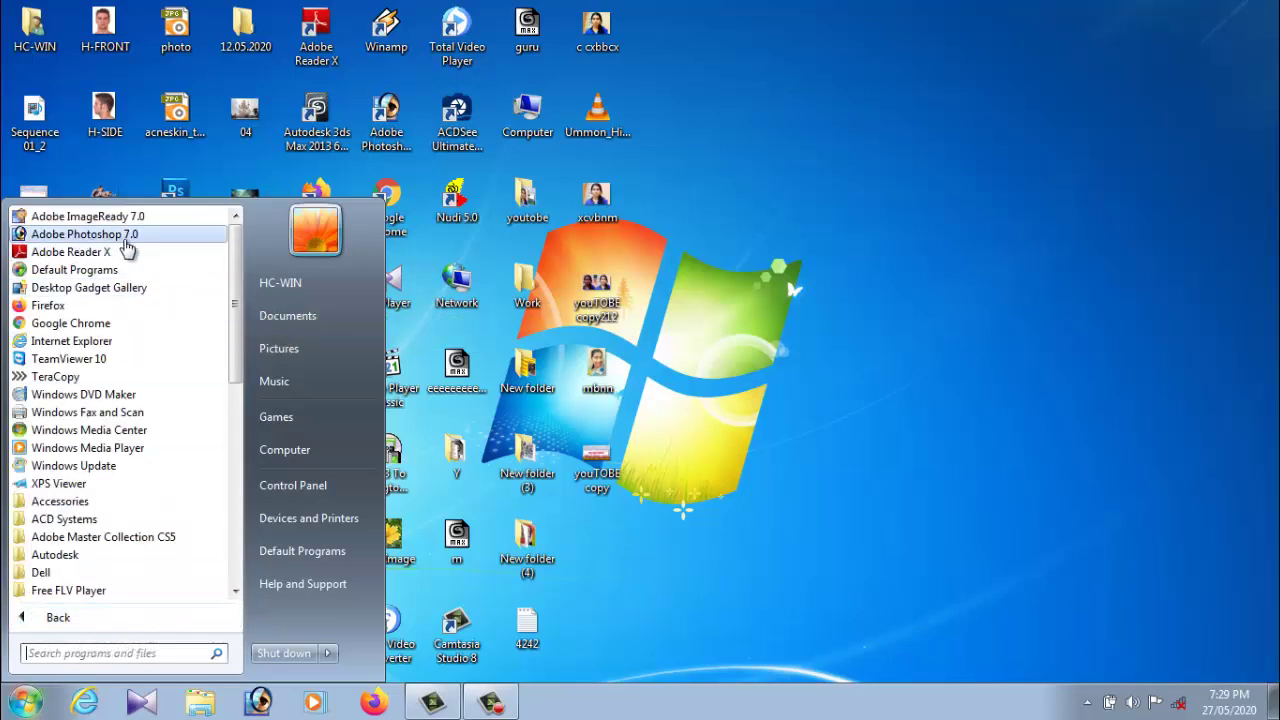
{"action": "left_click", "coordinate": [128, 248]}
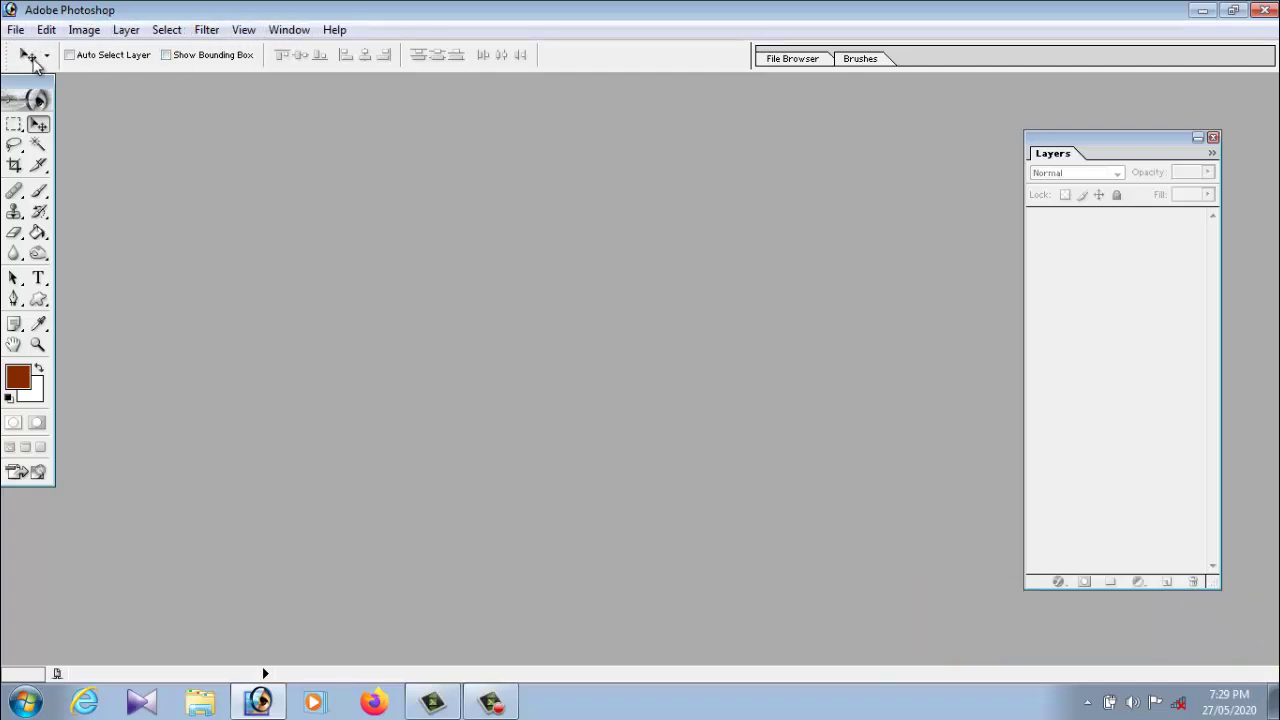
Start a new document and choose the 4 x 6 preset size
{"action": "left_click_drag", "start_coordinate": [1116, 158], "coordinate": [1168, 82]}
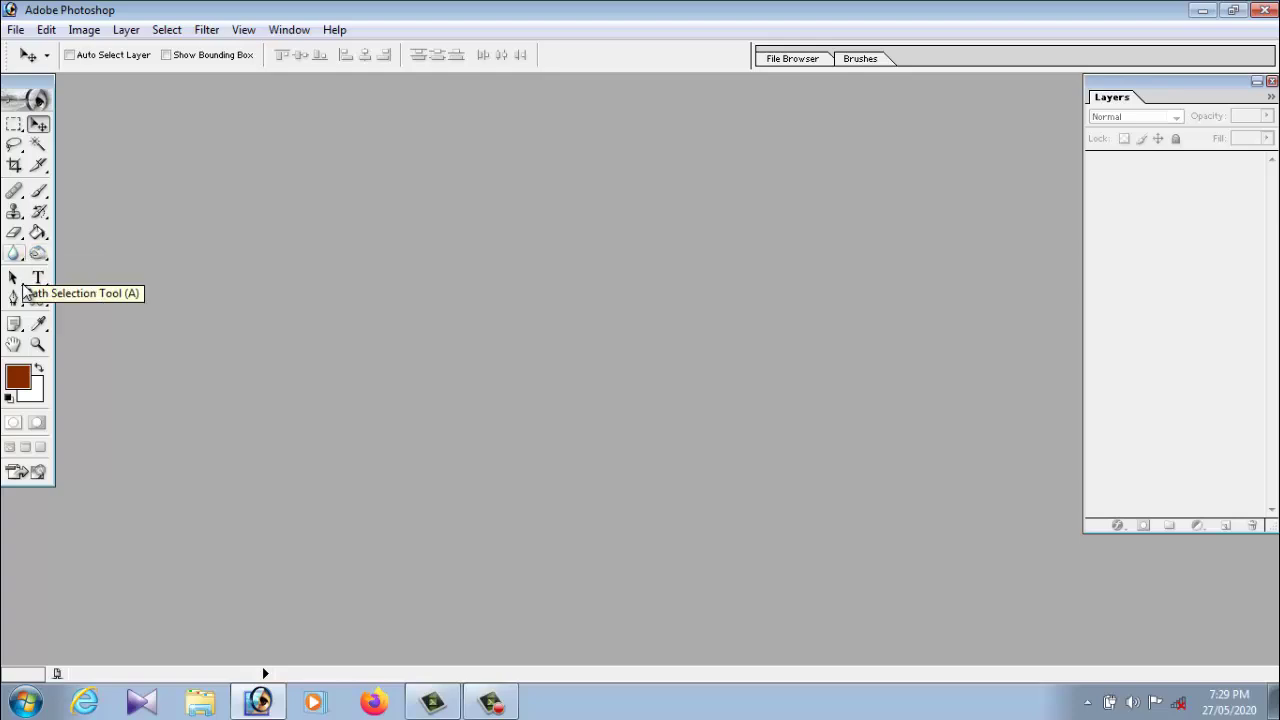
{"action": "left_click", "coordinate": [15, 33]}
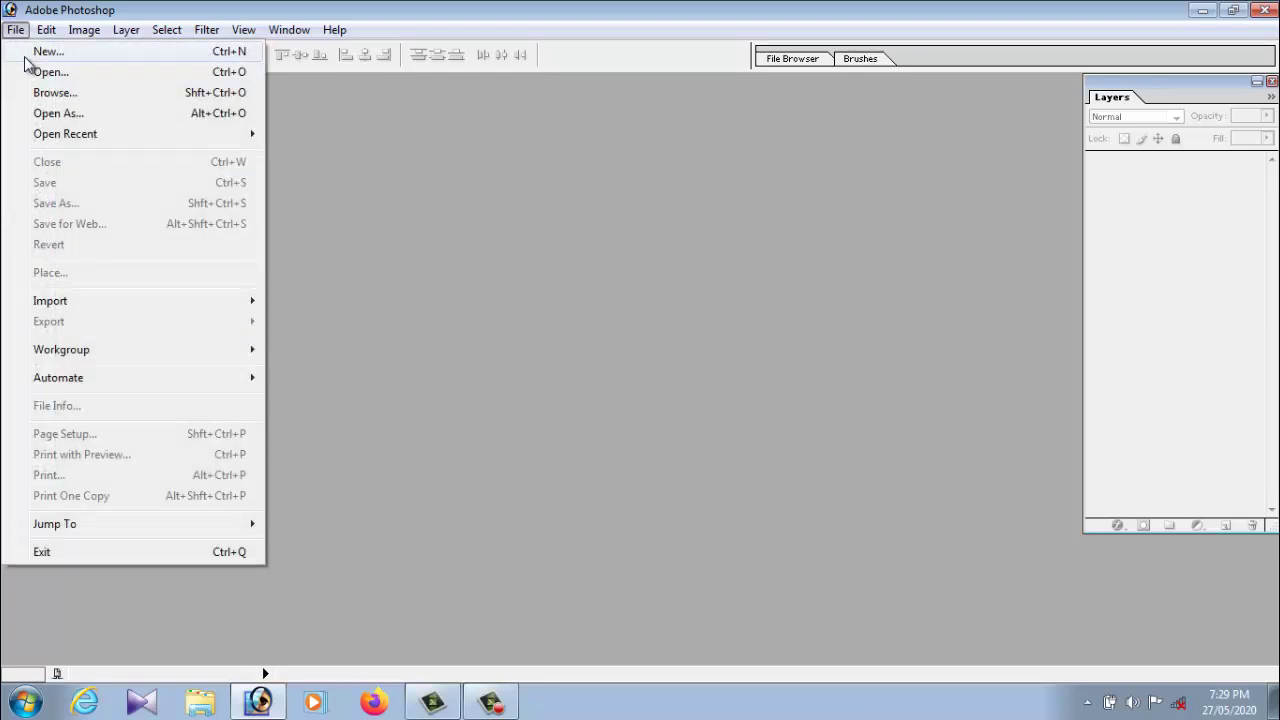
{"action": "left_click", "coordinate": [26, 58]}
{"action": "left_click_drag", "start_coordinate": [549, 118], "coordinate": [369, 121]}
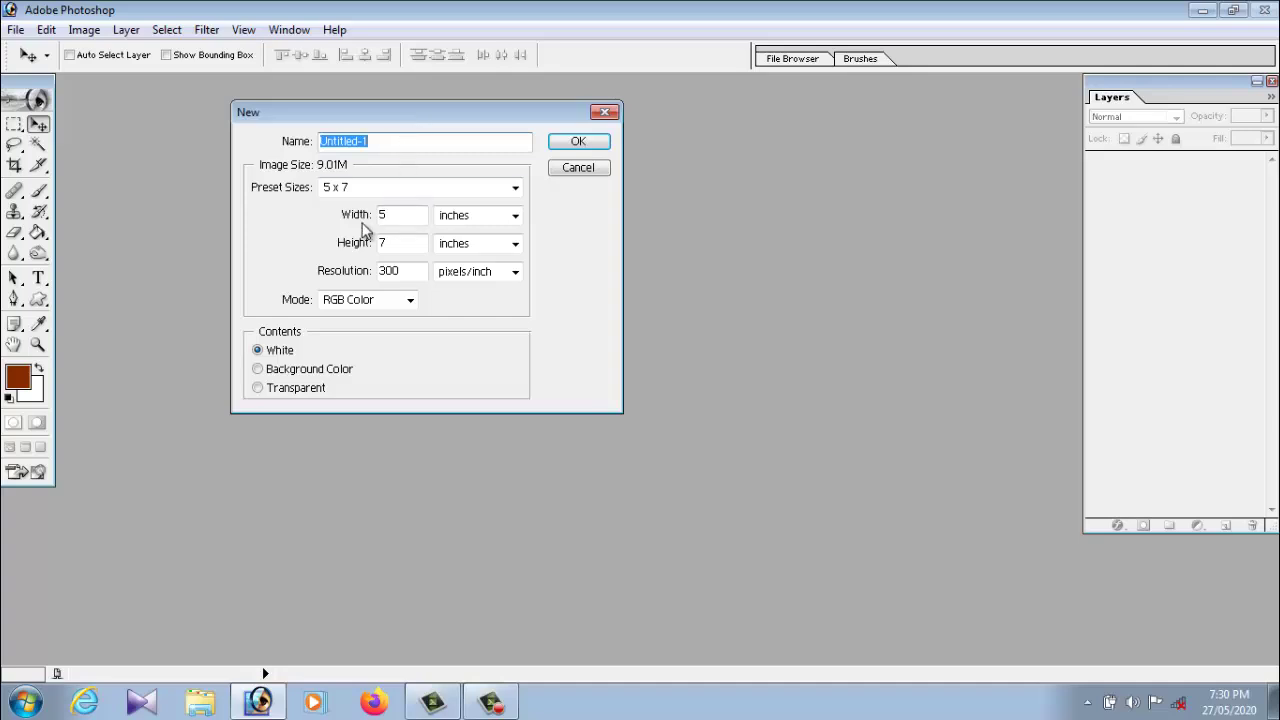
{"action": "left_click", "coordinate": [407, 212]}
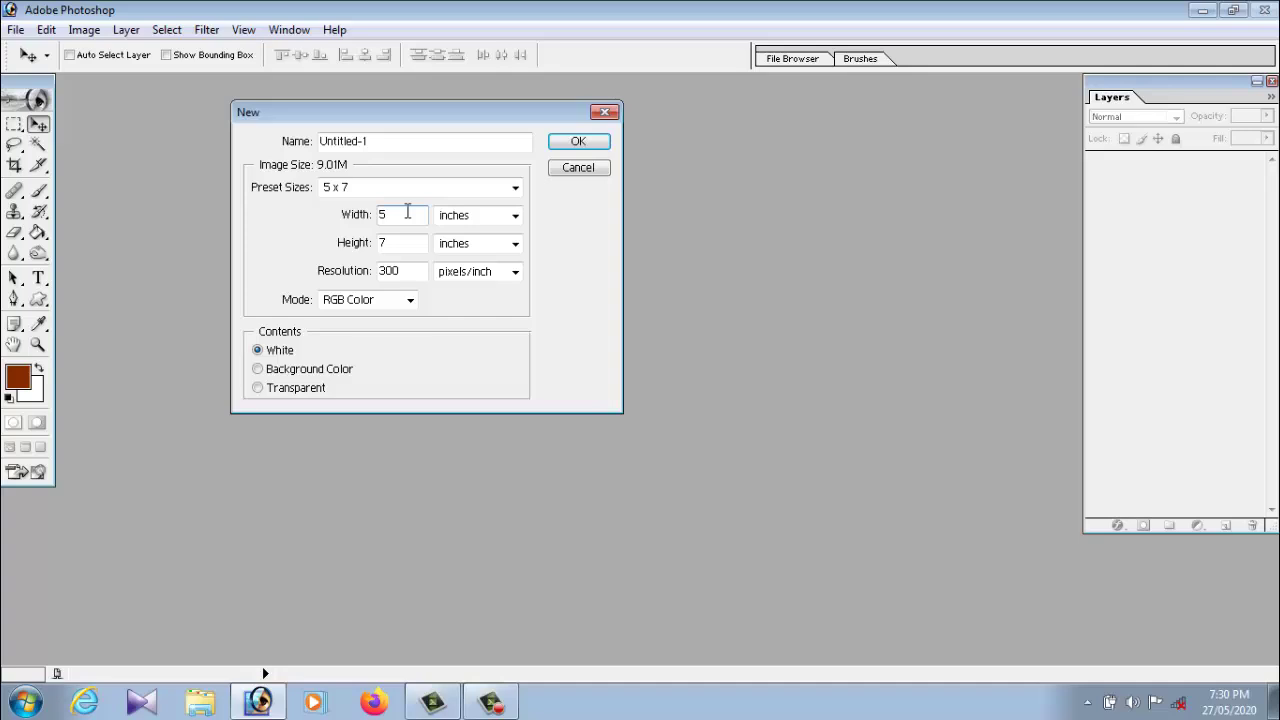
{"action": "left_click", "coordinate": [385, 189]}
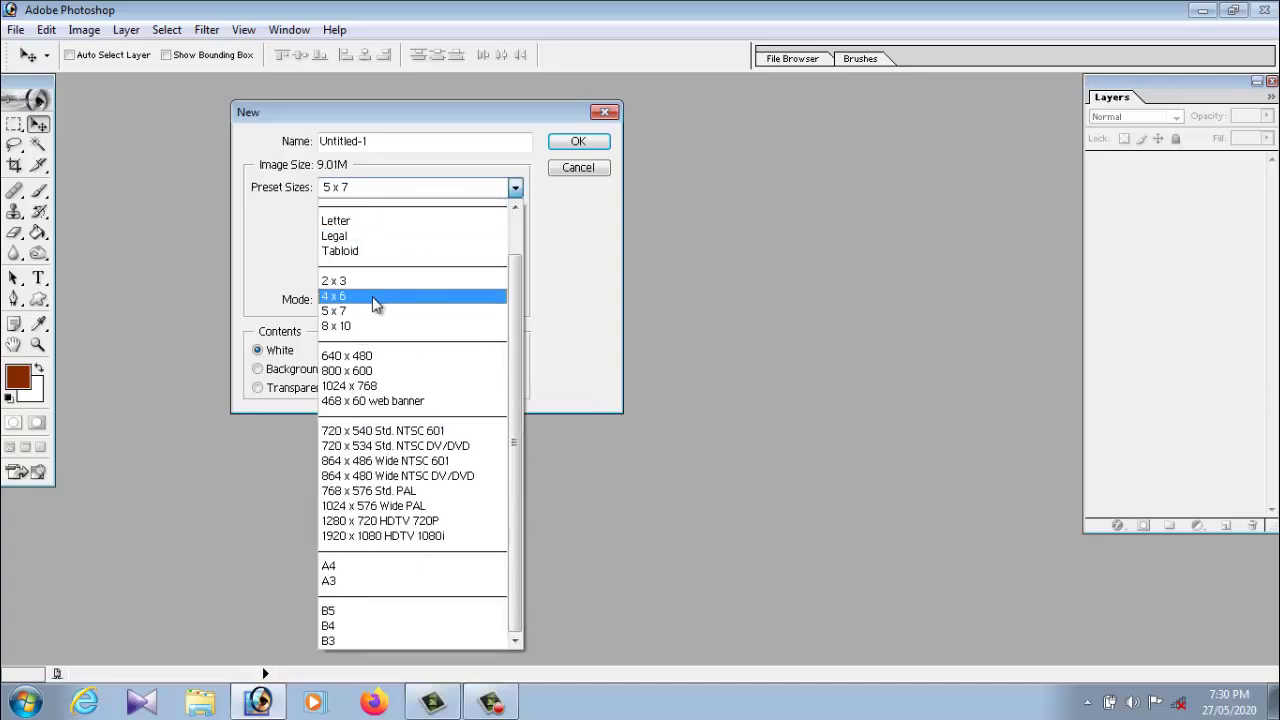
{"action": "left_click", "coordinate": [375, 303]}
{"action": "left_click", "coordinate": [367, 195]}
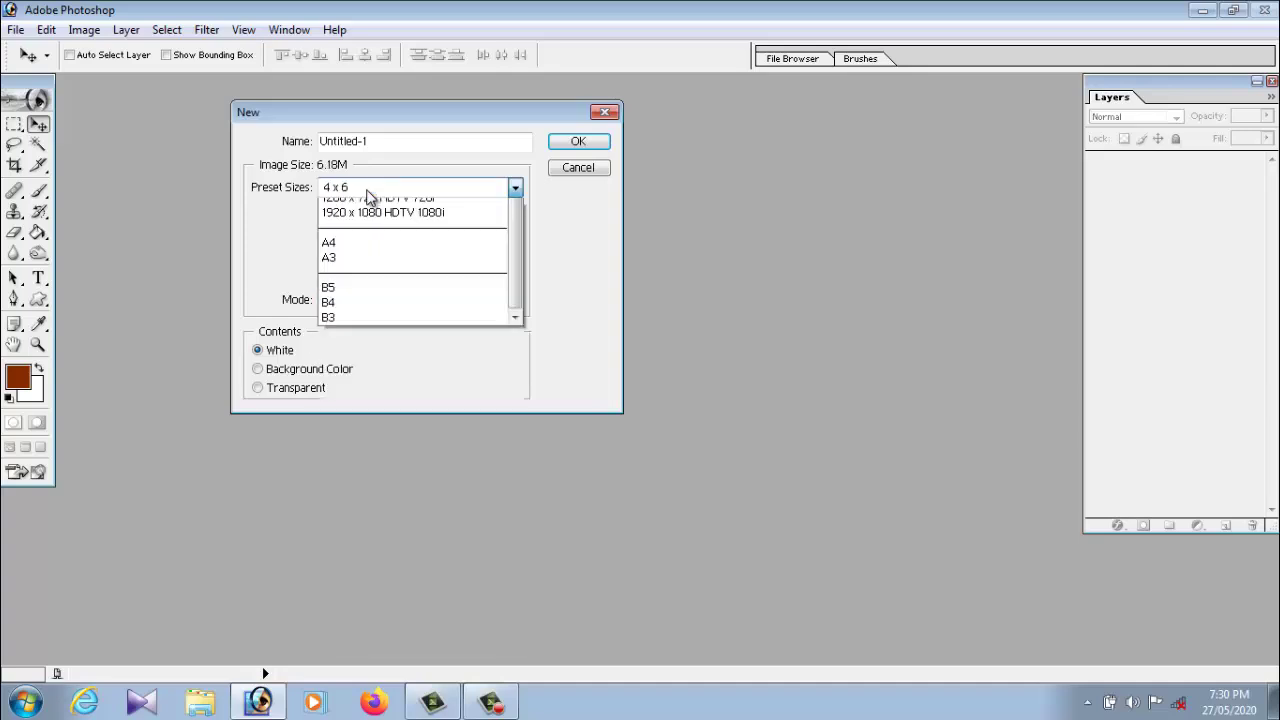
{"action": "left_click", "coordinate": [378, 300]}
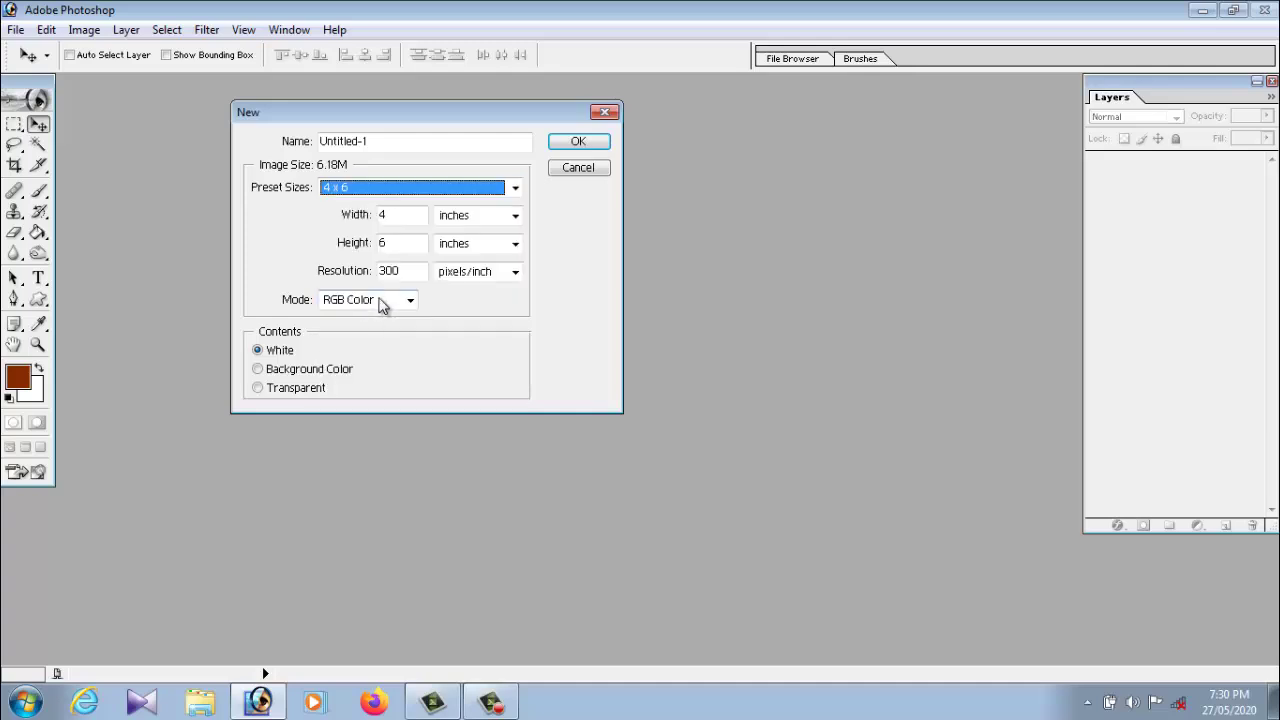
Name the document asdf, keep RGB Color mode, and create it
{"action": "left_click", "coordinate": [410, 142]}
{"action": "type", "text": "as"}
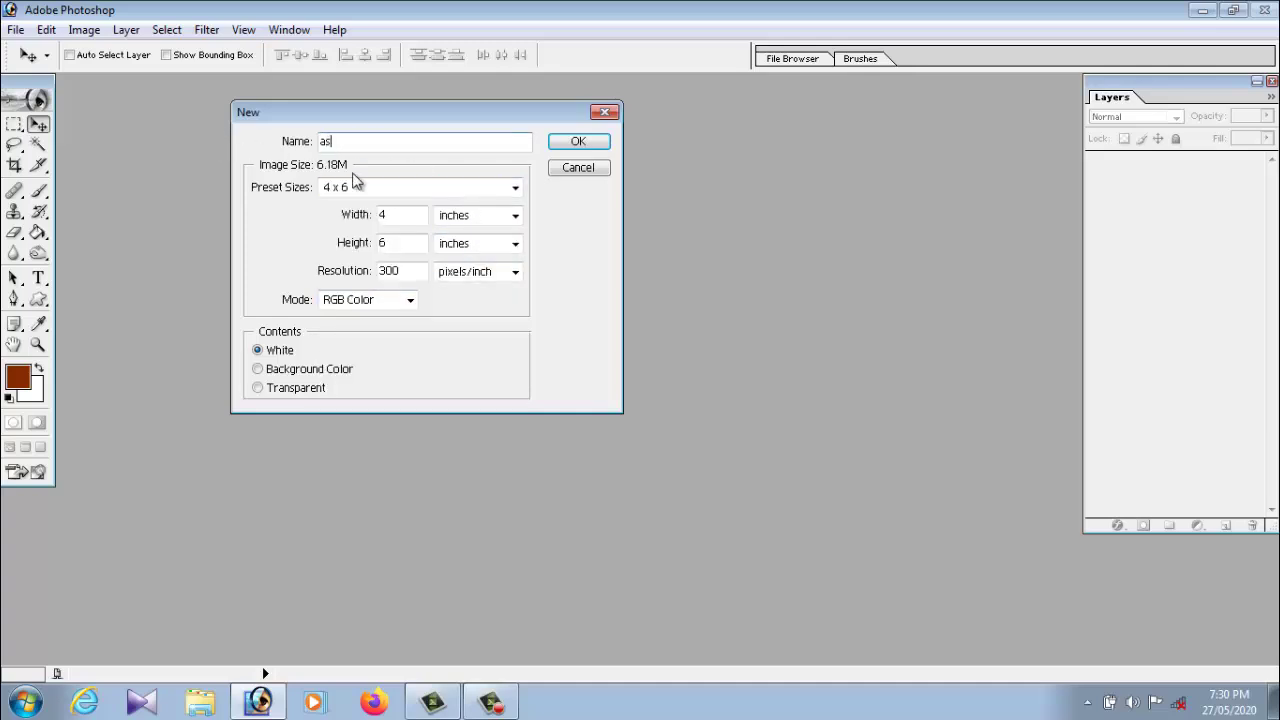
{"action": "type", "text": "df"}
{"action": "left_click", "coordinate": [380, 305]}
{"action": "left_click", "coordinate": [380, 305]}
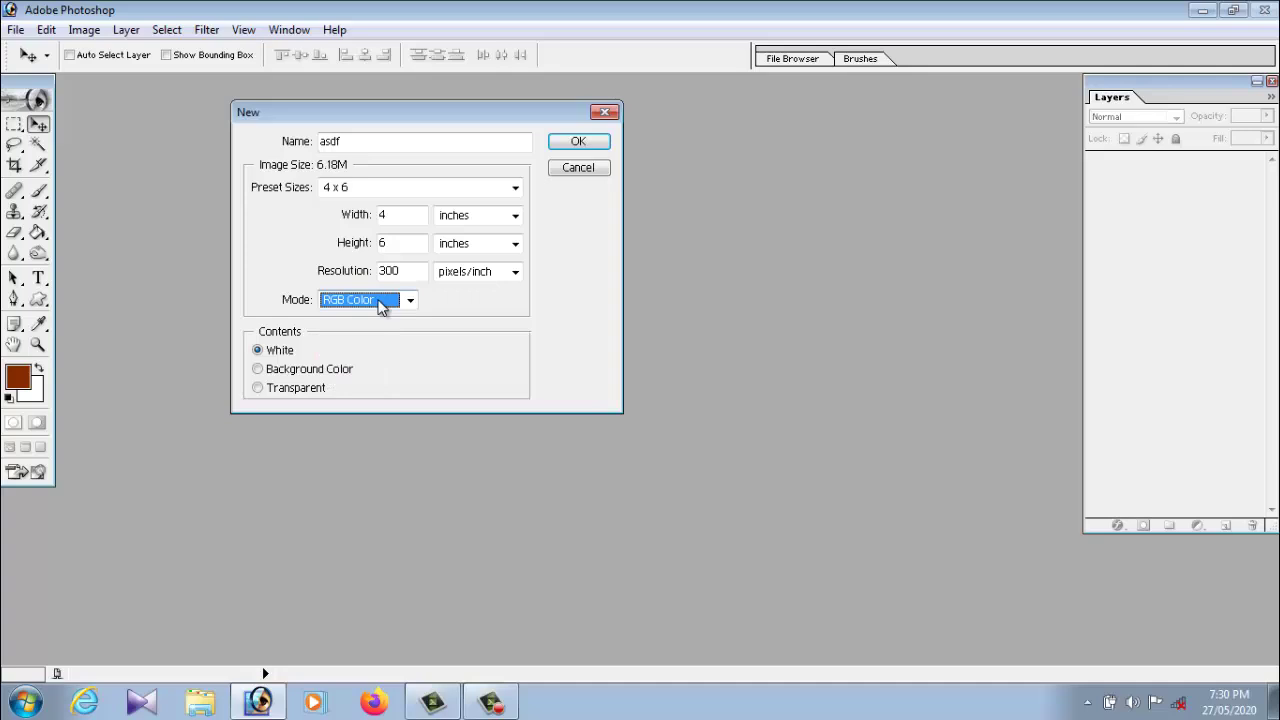
{"action": "left_click", "coordinate": [381, 305]}
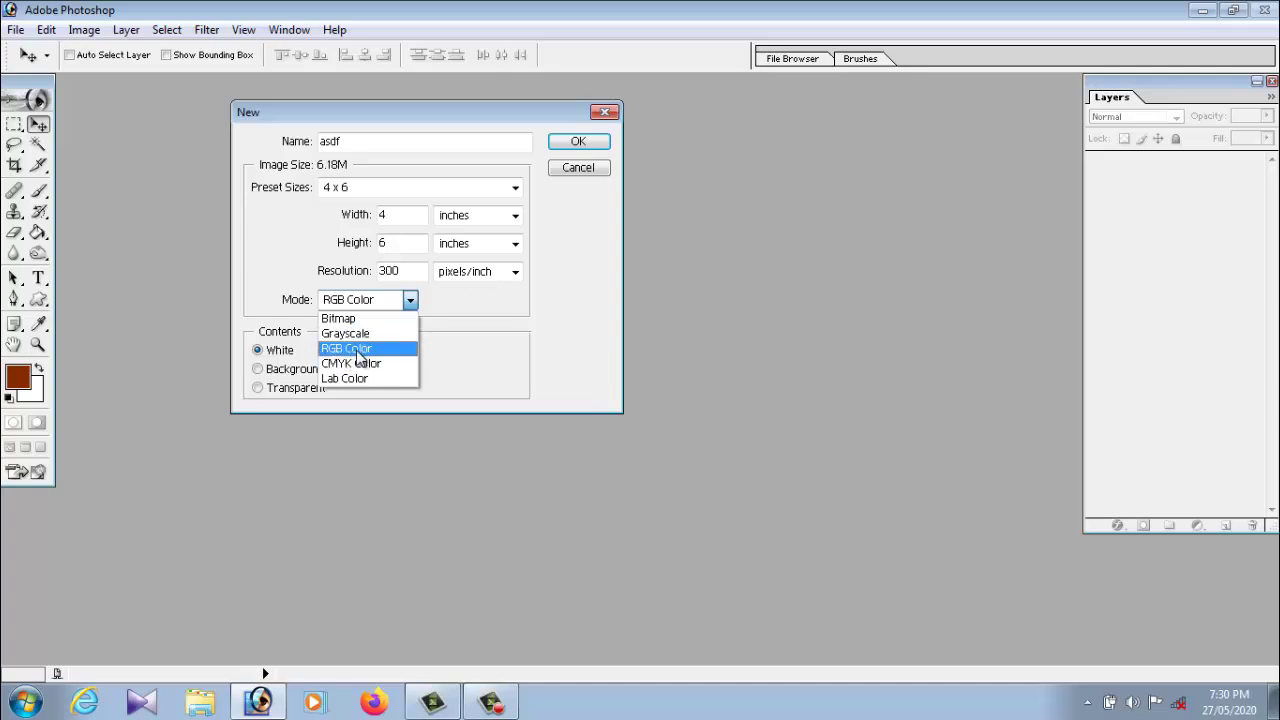
{"action": "left_click", "coordinate": [357, 349]}
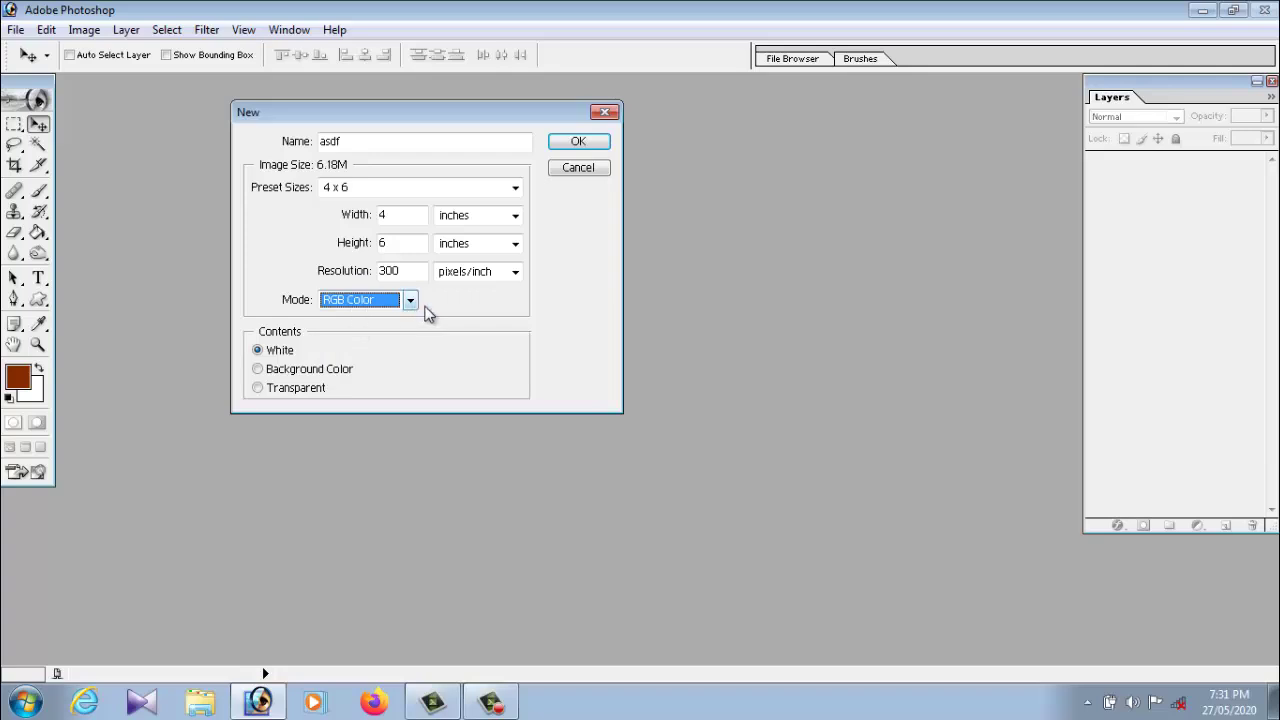
{"action": "left_click", "coordinate": [578, 141]}
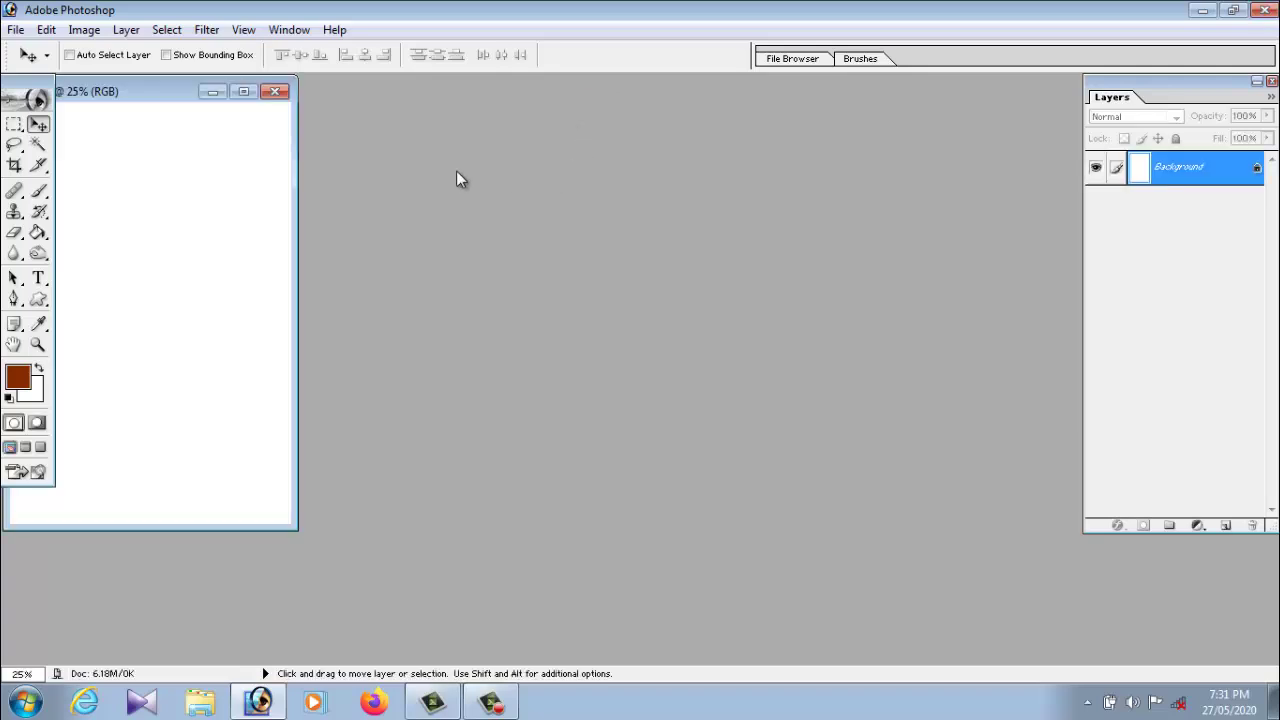
Maximize asdf, rotate its canvas 90° CW to landscape, and zoom to about 48.7%
{"action": "left_click", "coordinate": [251, 94]}
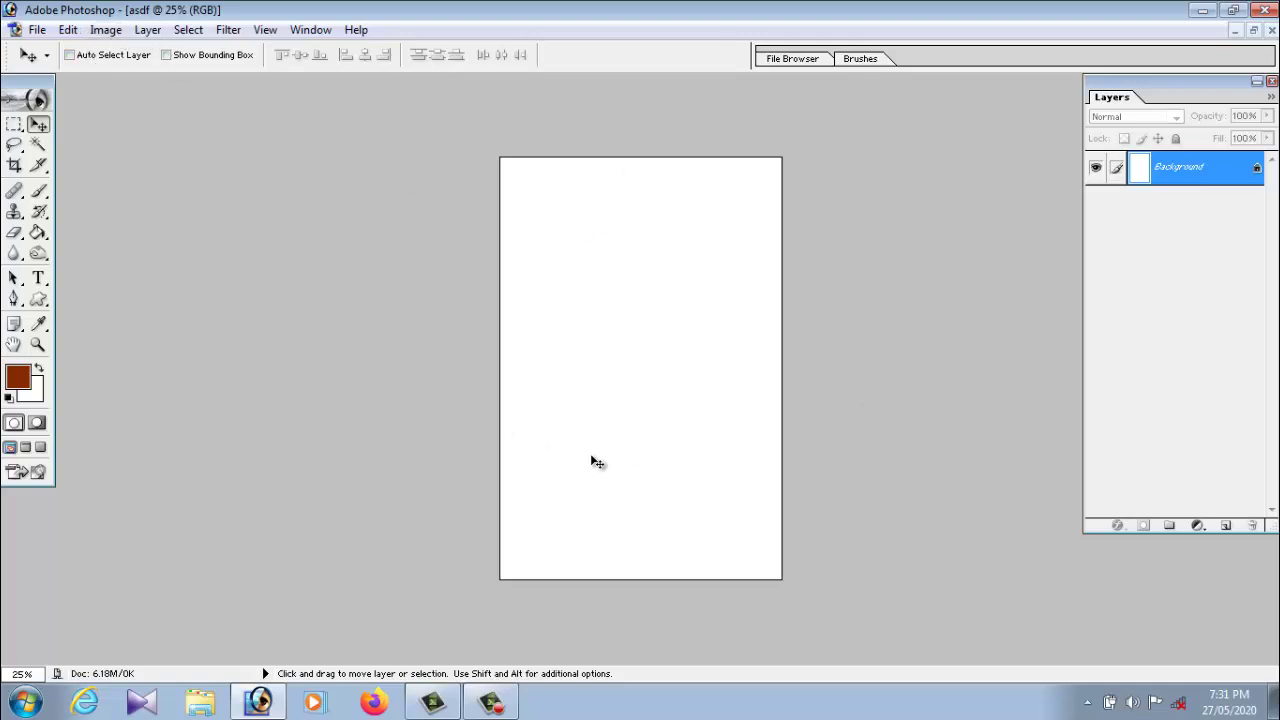
{"action": "left_click", "coordinate": [105, 29]}
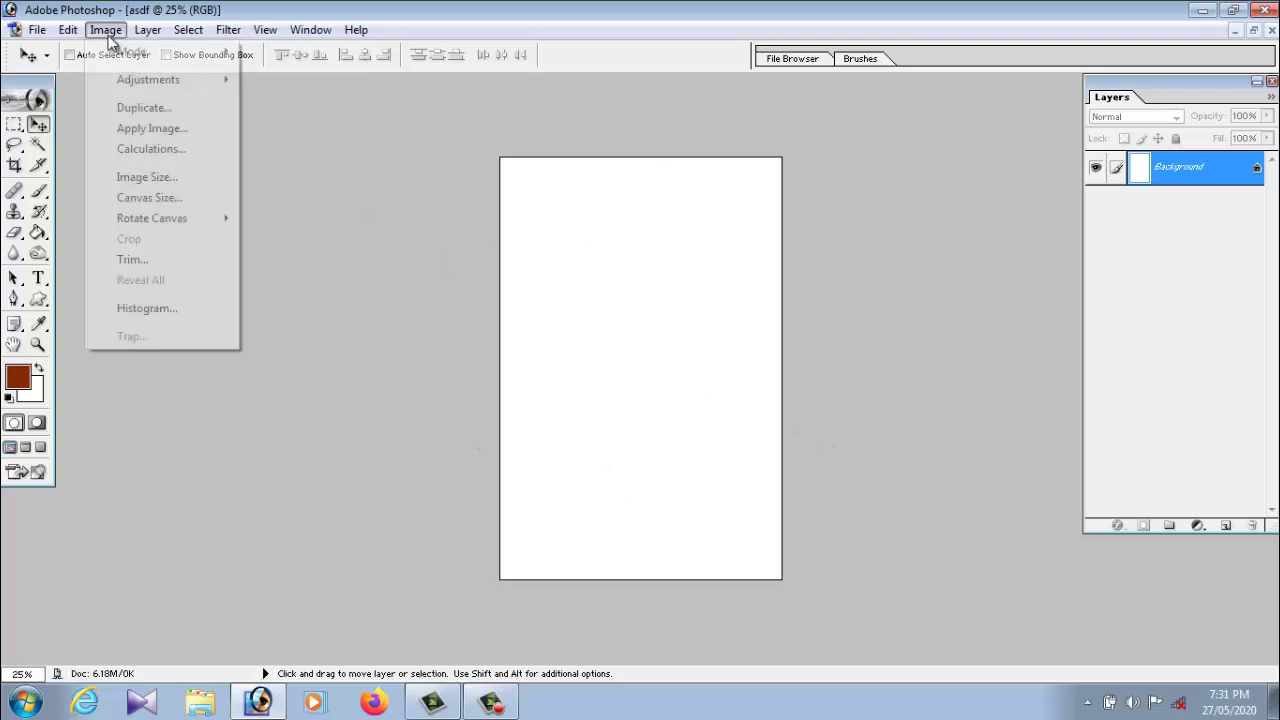
{"action": "mouse_move", "coordinate": [151, 218]}
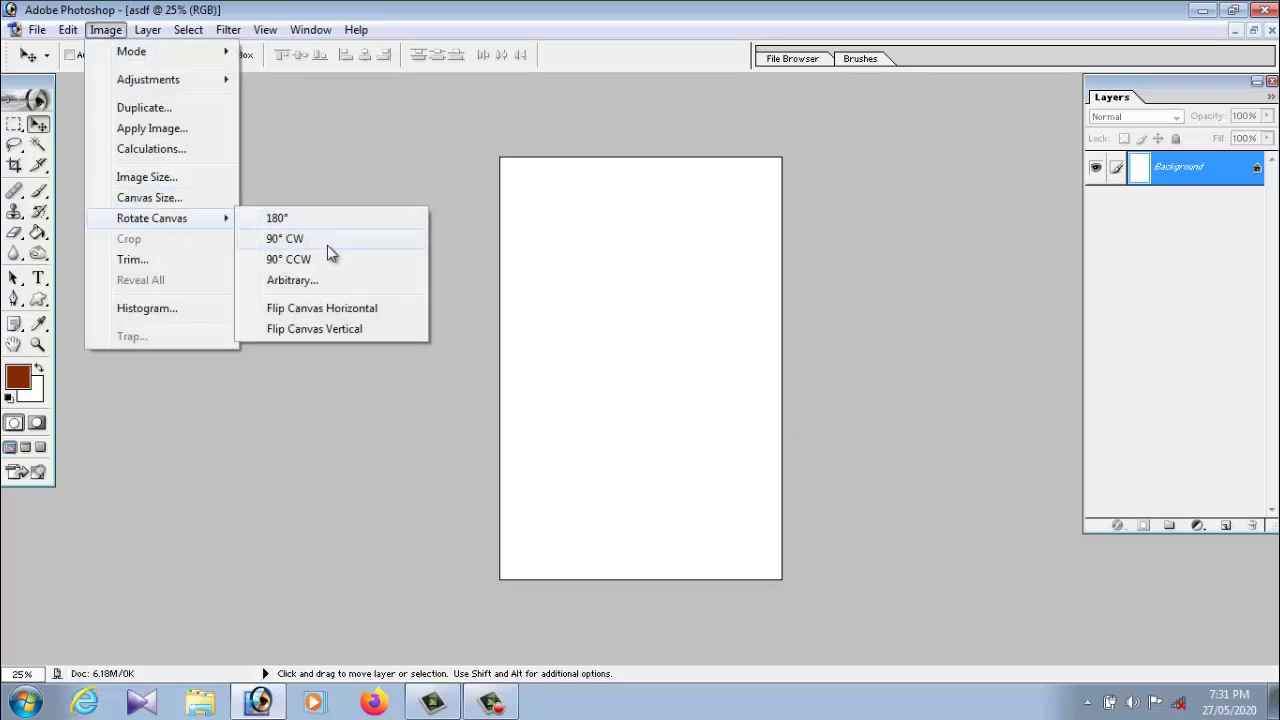
{"action": "left_click", "coordinate": [327, 238]}
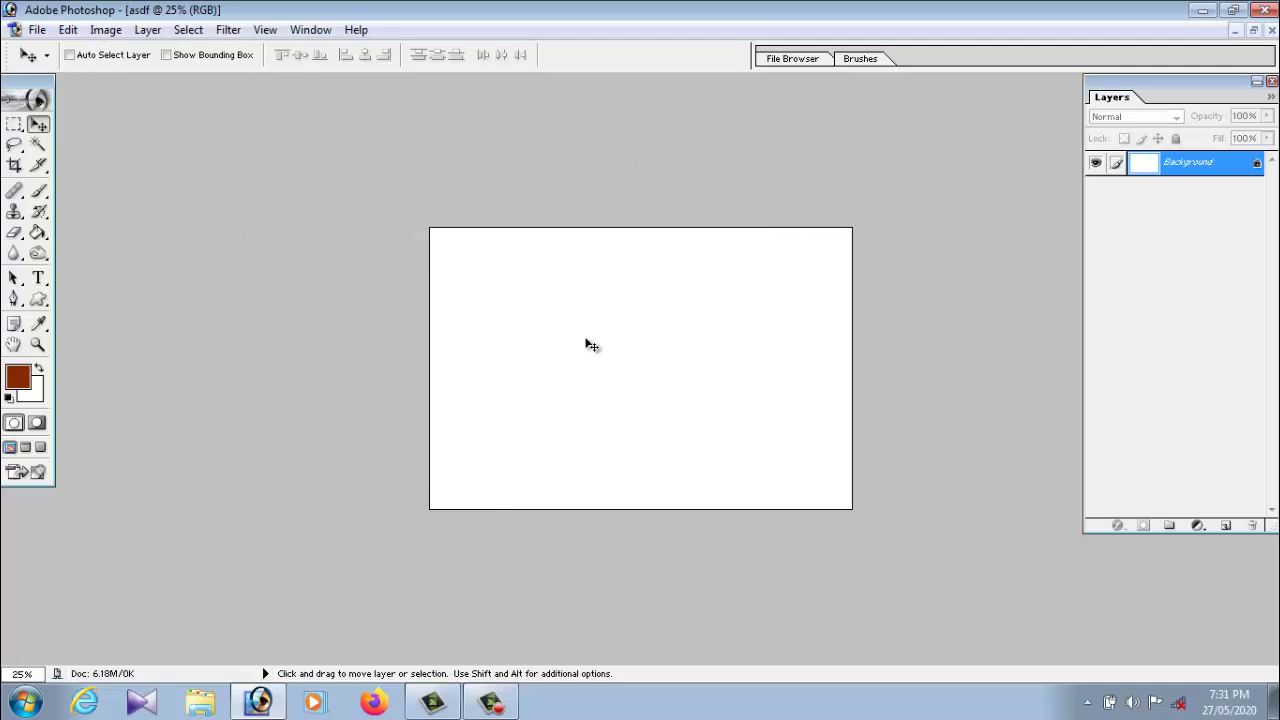
{"action": "scroll", "coordinate": [632, 305], "scroll_direction": "up", "scroll_amount": 1}
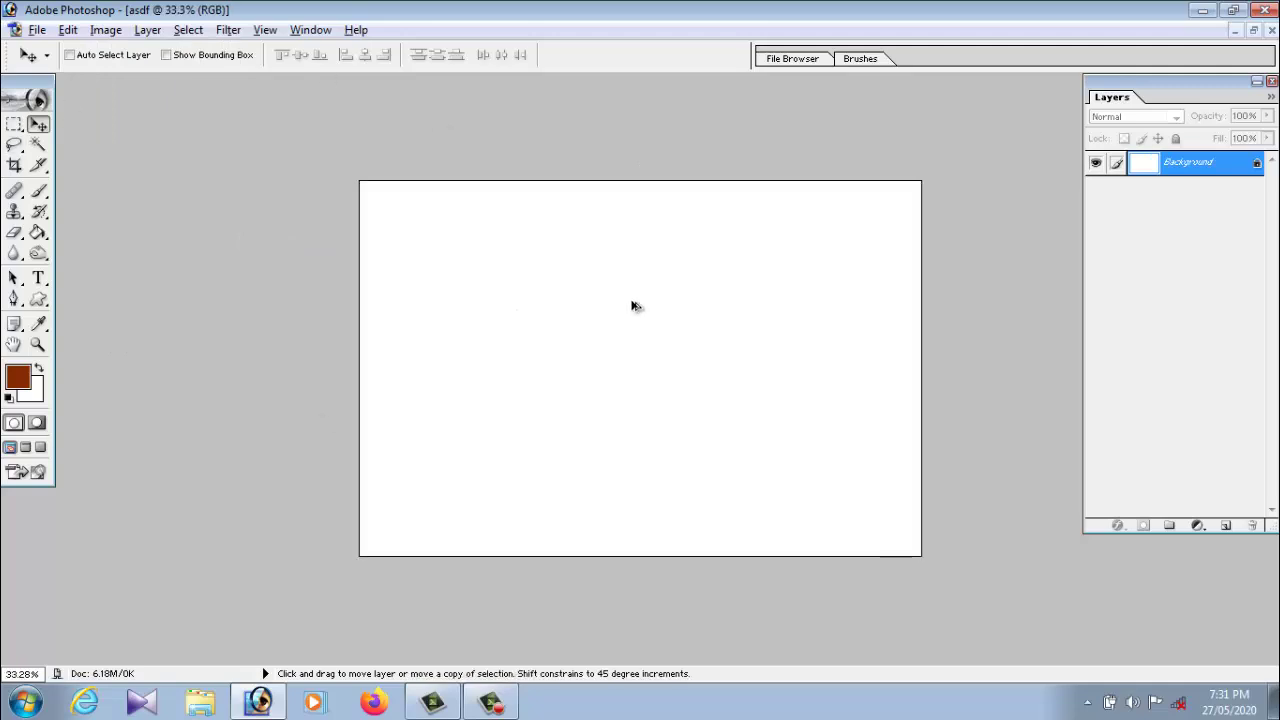
{"action": "scroll", "coordinate": [632, 305], "scroll_direction": "up", "scroll_amount": 1}
{"action": "scroll", "coordinate": [632, 305], "scroll_direction": "up", "scroll_amount": 1}
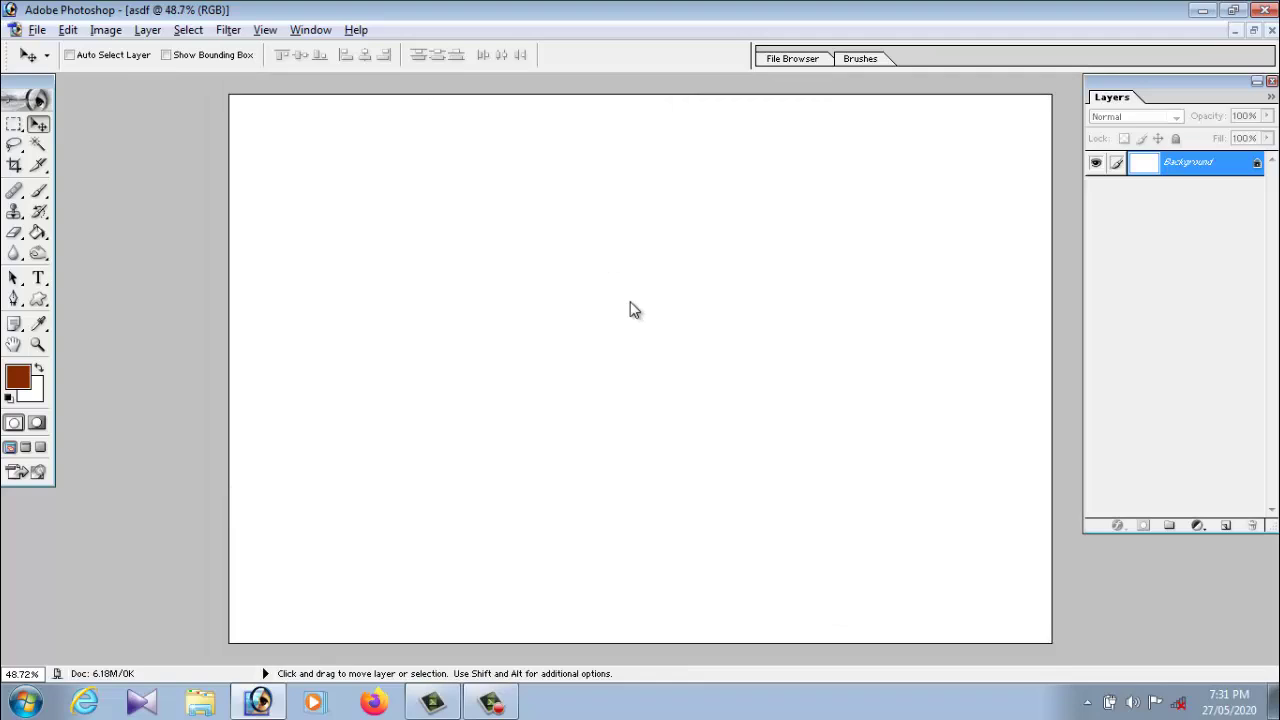
Open Flower-(26)240x320, Pink-Rose-Basket-Rs.999.jpg and ORLILY.JPG from New folder together
{"action": "left_click", "coordinate": [37, 30]}
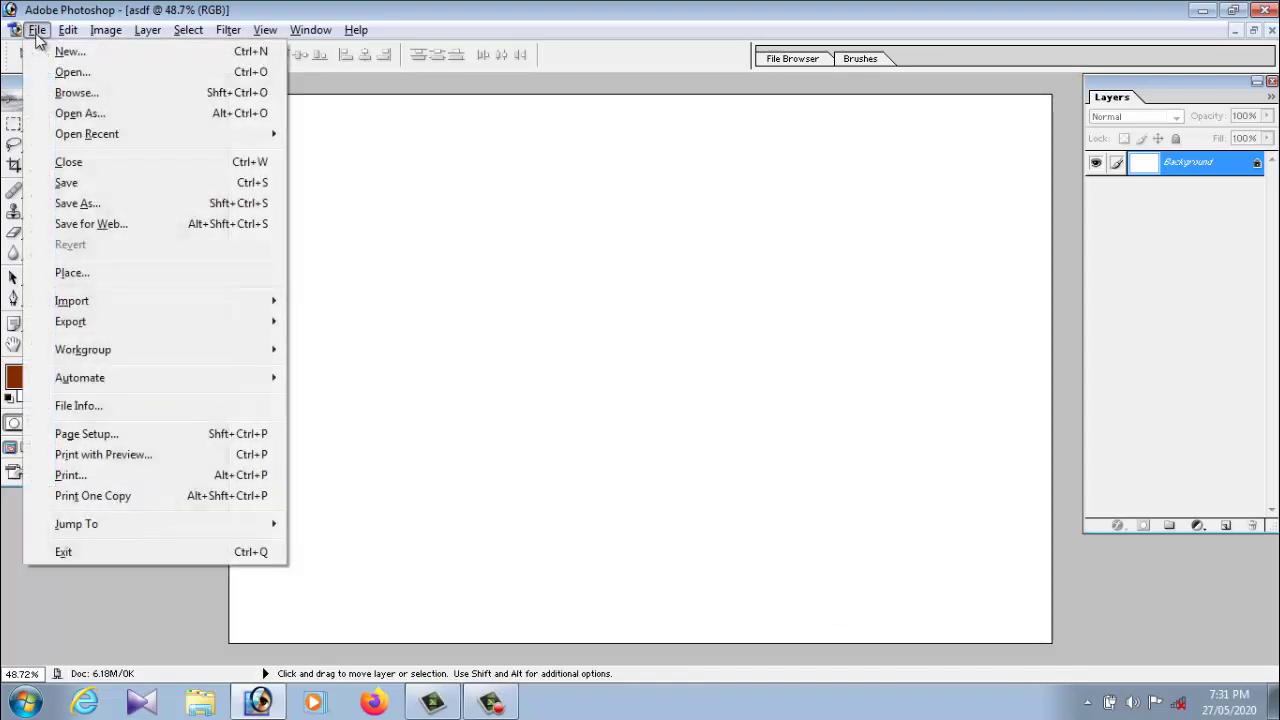
{"action": "left_click", "coordinate": [55, 75]}
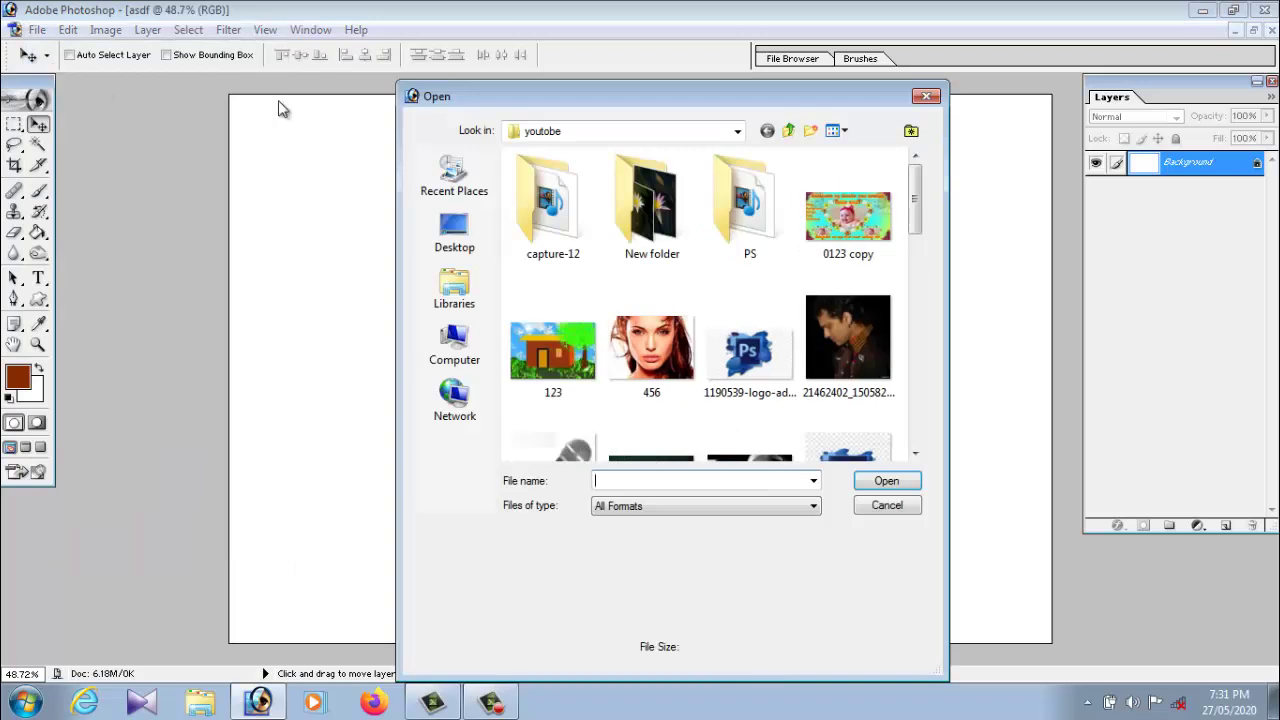
{"action": "double_click", "coordinate": [655, 230]}
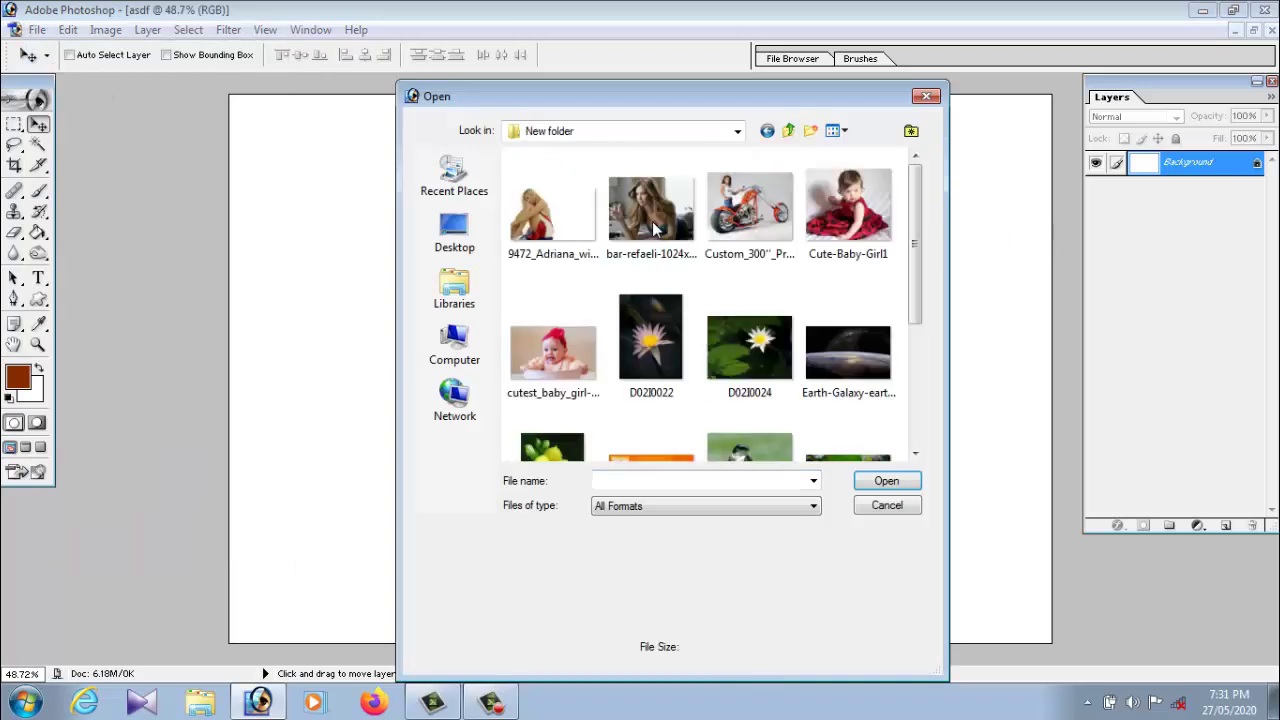
{"action": "left_click_drag", "start_coordinate": [917, 229], "coordinate": [917, 336]}
{"action": "left_click", "coordinate": [550, 300]}
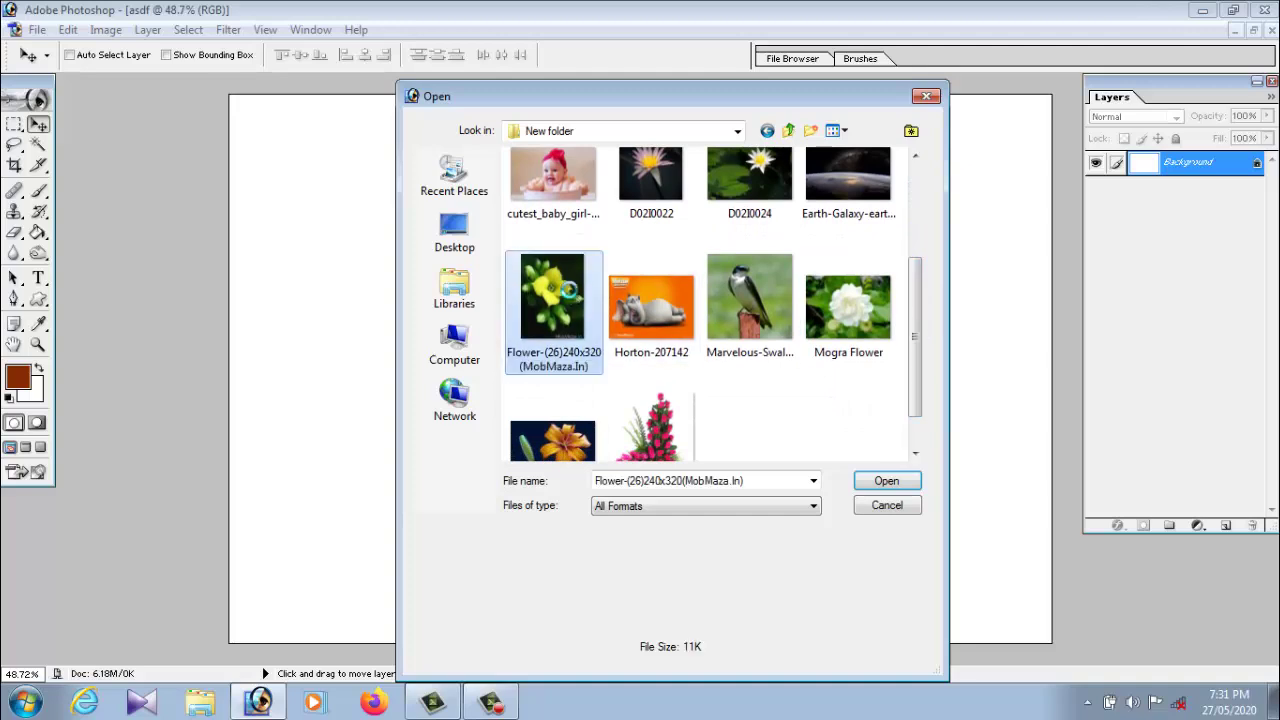
{"action": "left_click", "coordinate": [668, 425], "text": "ctrl"}
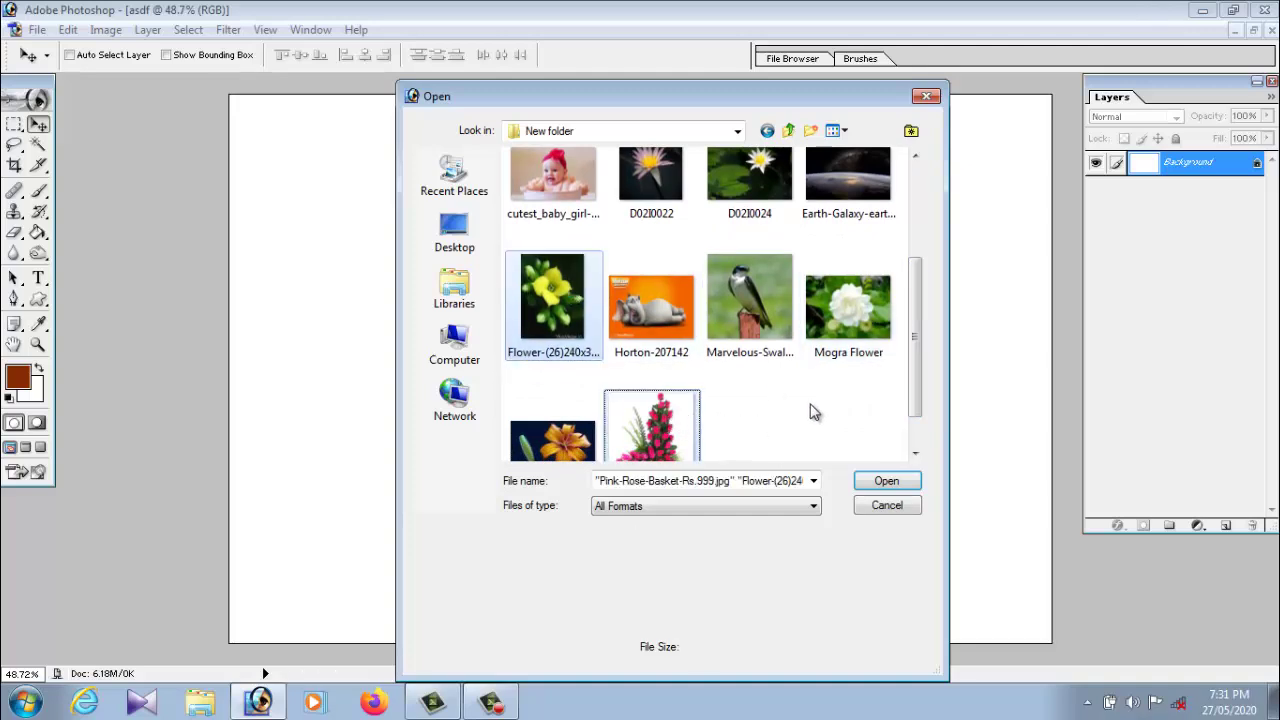
{"action": "left_click", "coordinate": [540, 455], "text": "ctrl"}
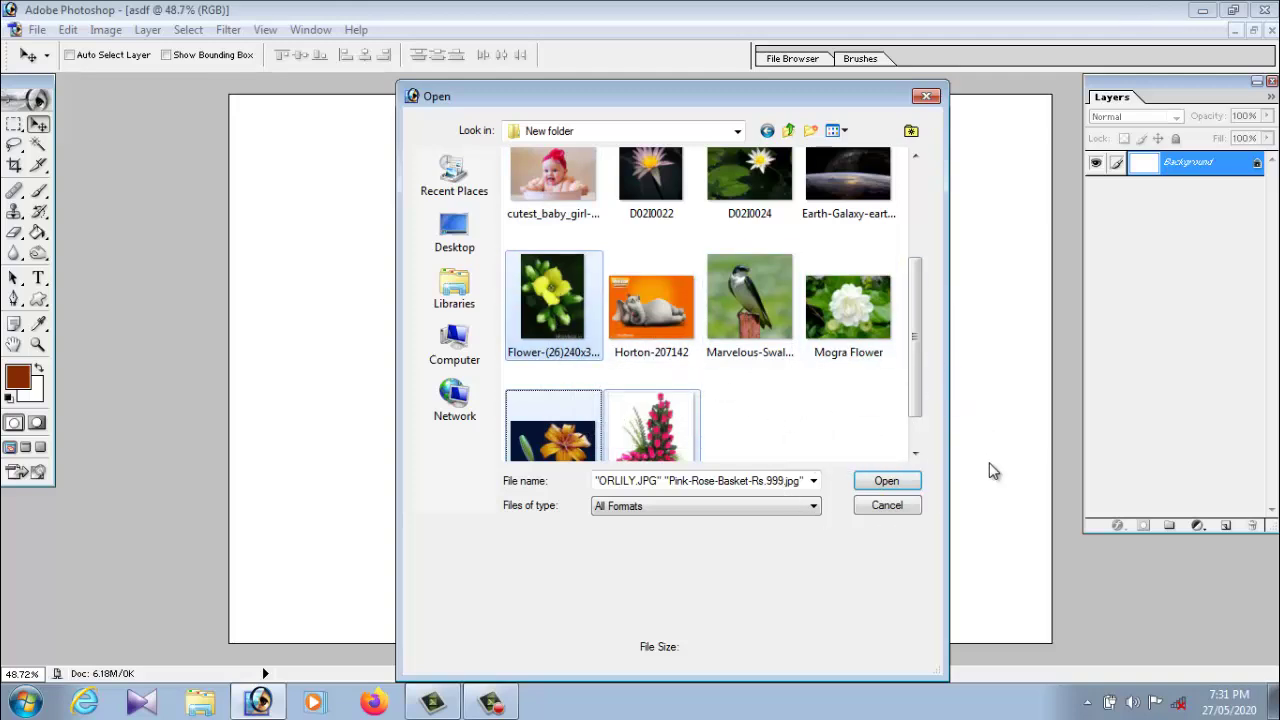
{"action": "left_click", "coordinate": [886, 481]}
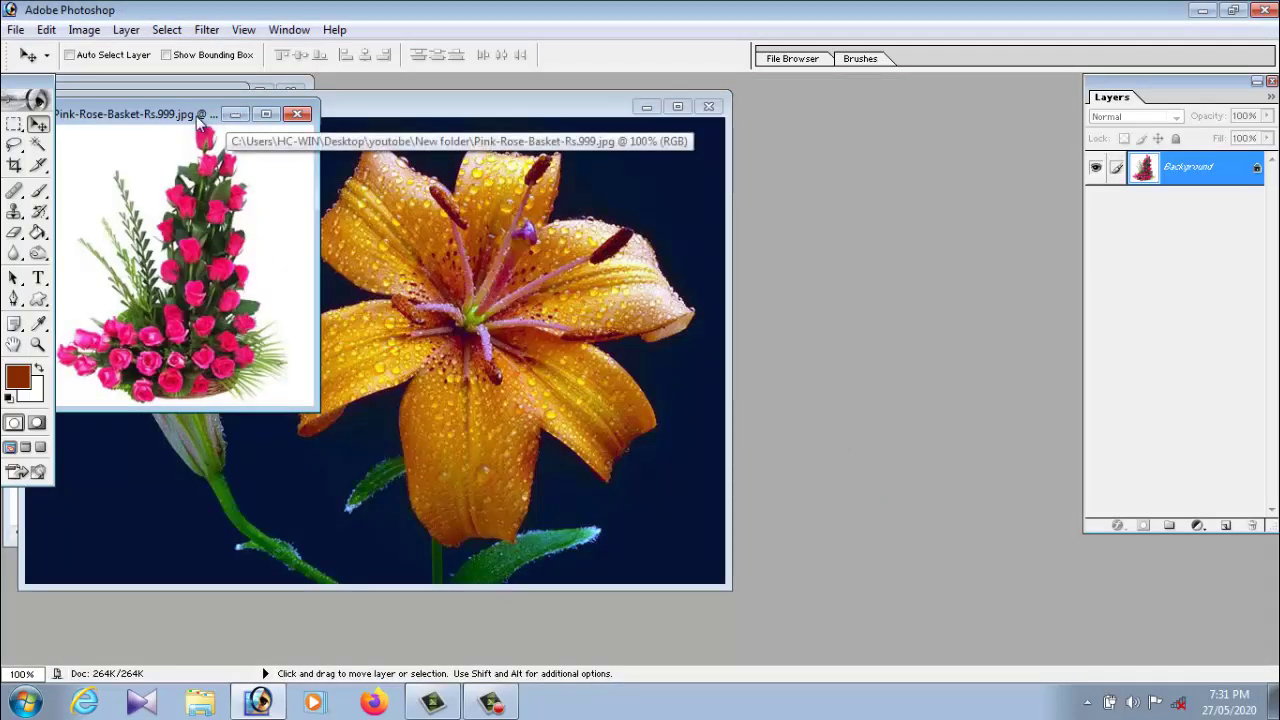
Arrange the three photo windows with the yellow flower in front
{"action": "left_click_drag", "start_coordinate": [196, 114], "coordinate": [613, 181]}
{"action": "mouse_move", "coordinate": [272, 106]}
{"action": "left_mouse_down"}
{"action": "mouse_move", "coordinate": [586, 172]}
{"action": "mouse_move", "coordinate": [531, 159]}
{"action": "left_mouse_up"}
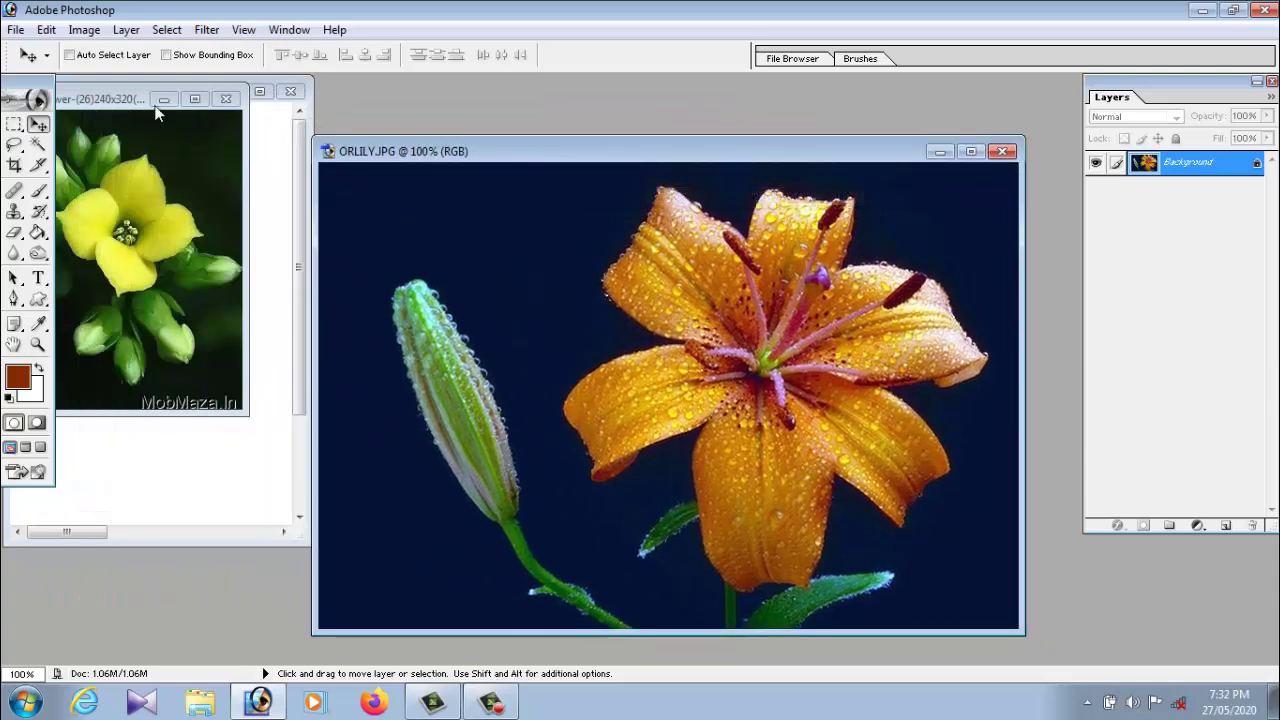
{"action": "left_click_drag", "start_coordinate": [160, 101], "coordinate": [598, 176]}
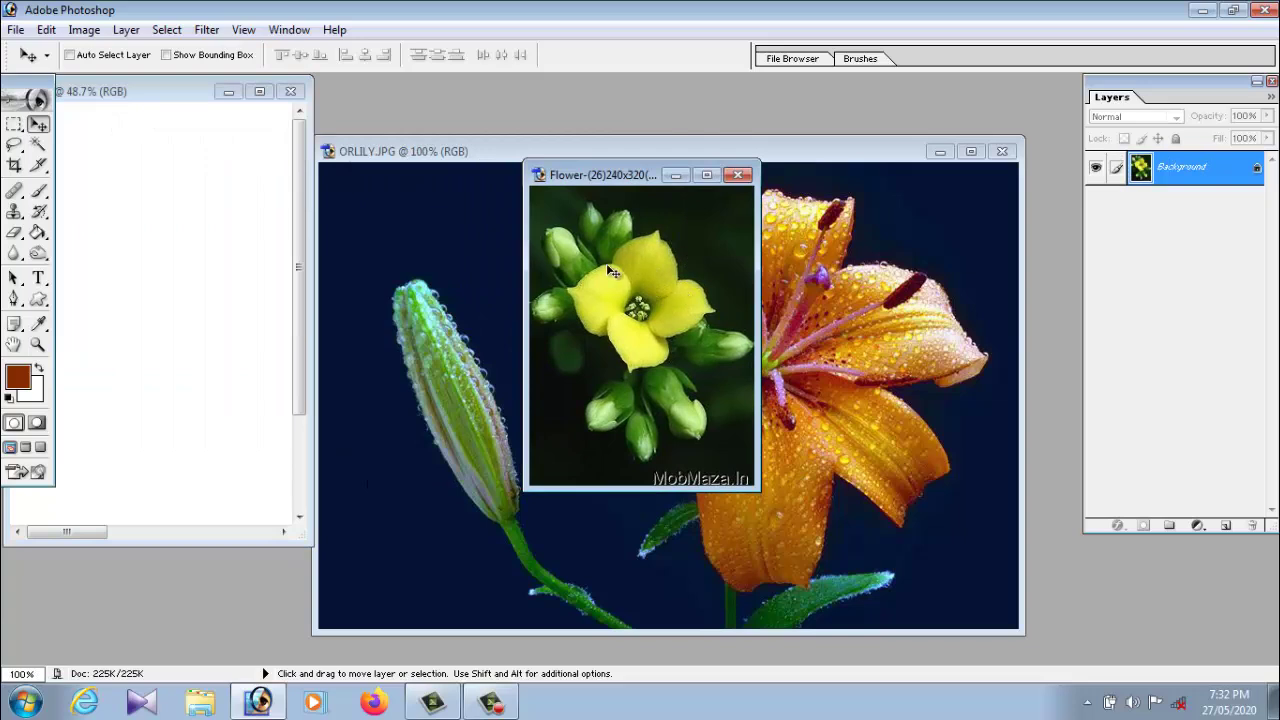
Maximize and zoom into the flower photo, then select the flower with the Magnetic Lasso
{"action": "left_click", "coordinate": [704, 180]}
{"action": "key", "text": "ctrl+plus"}
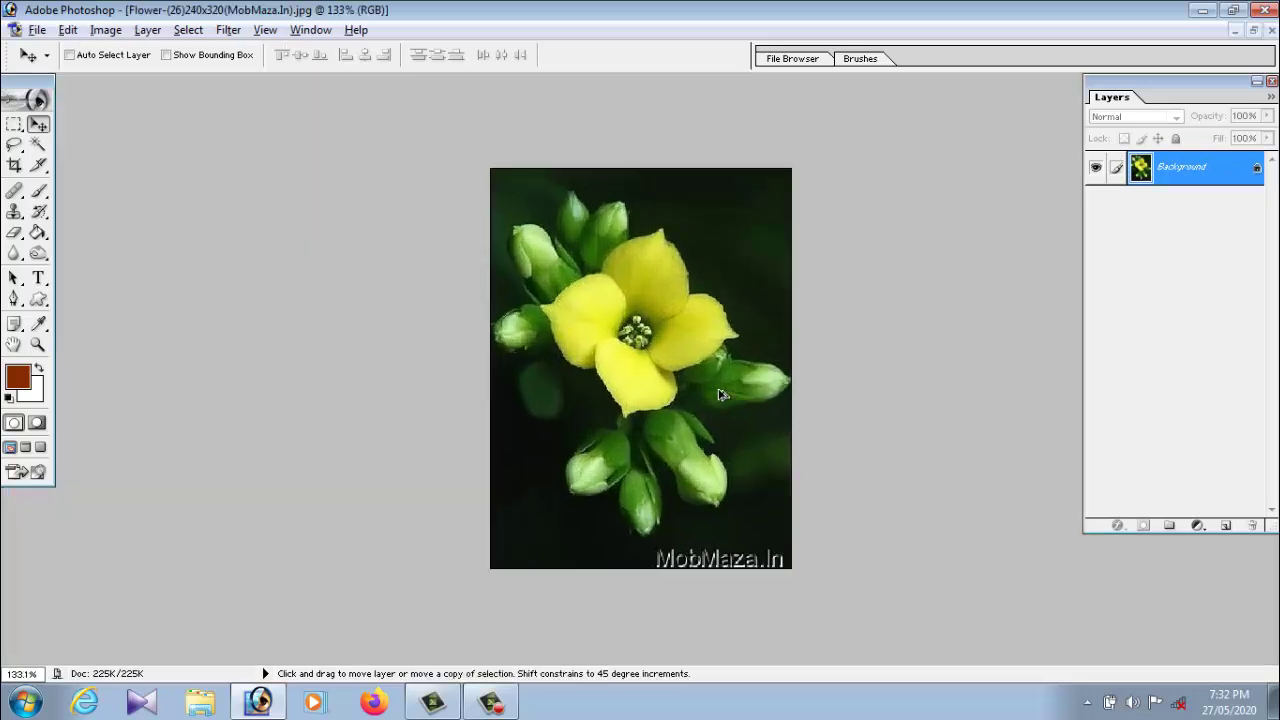
{"action": "key", "text": "ctrl+plus"}
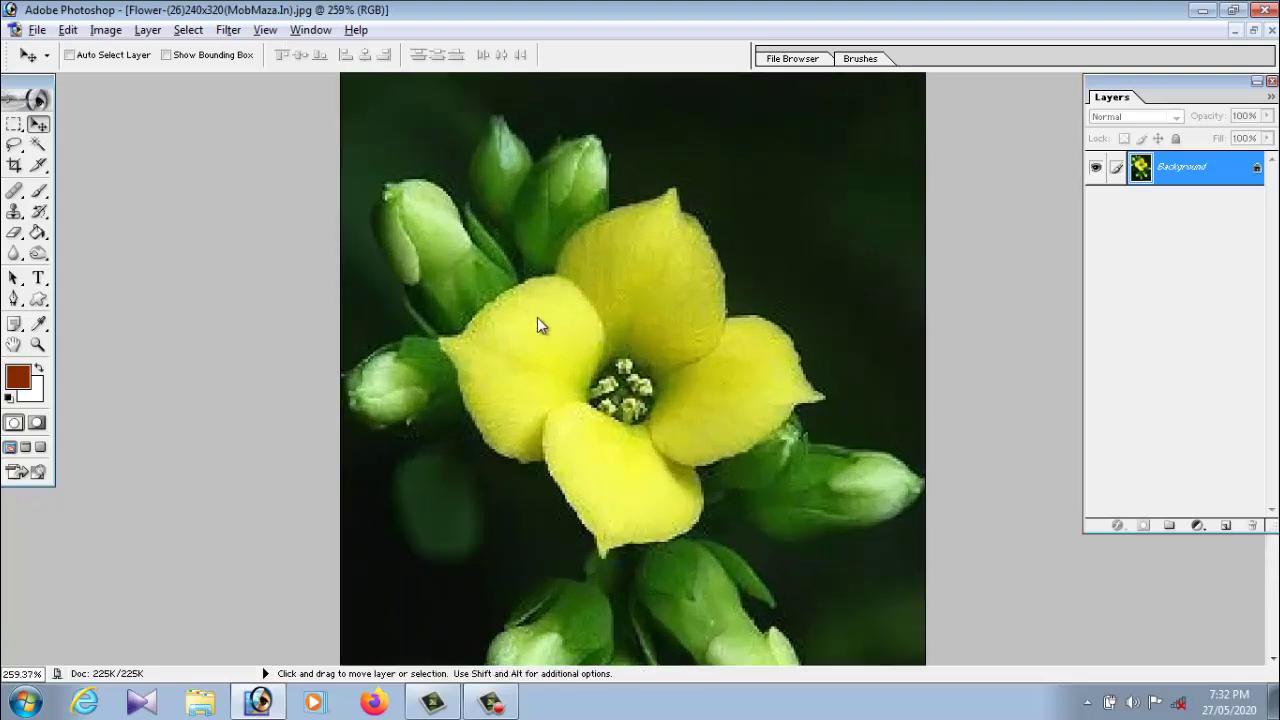
{"action": "left_click", "coordinate": [14, 145]}
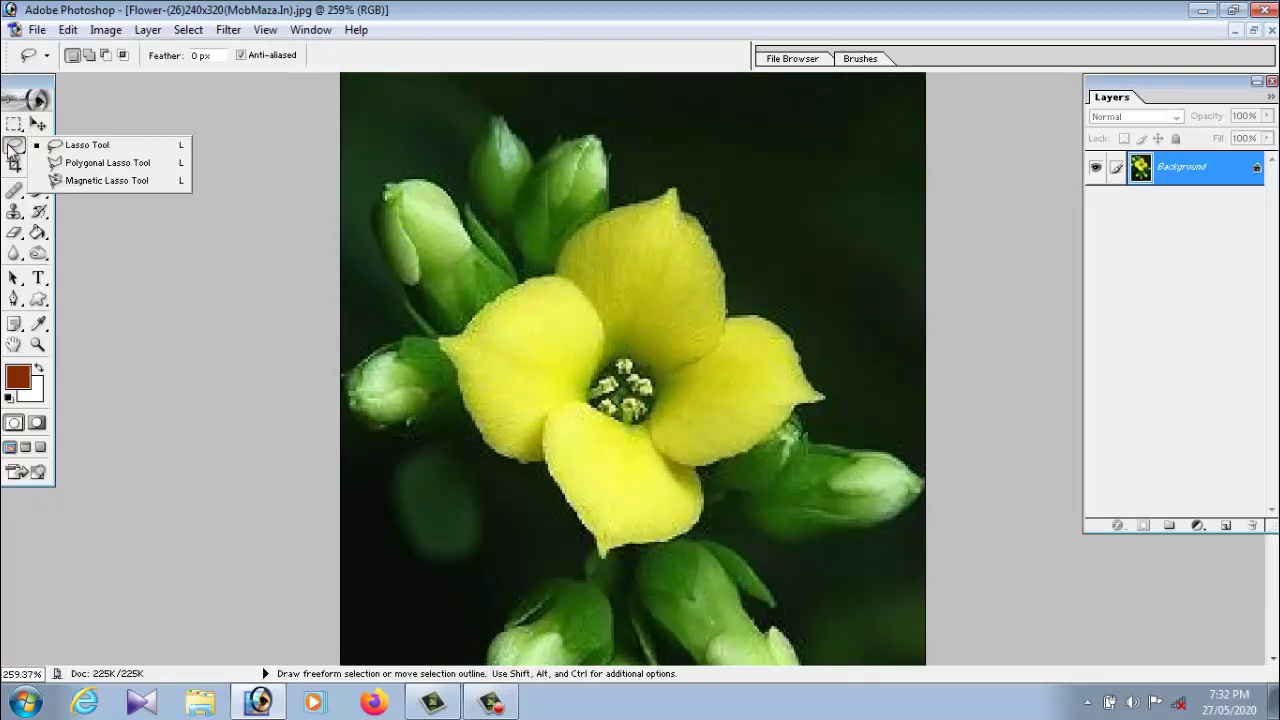
{"action": "left_click", "coordinate": [100, 181]}
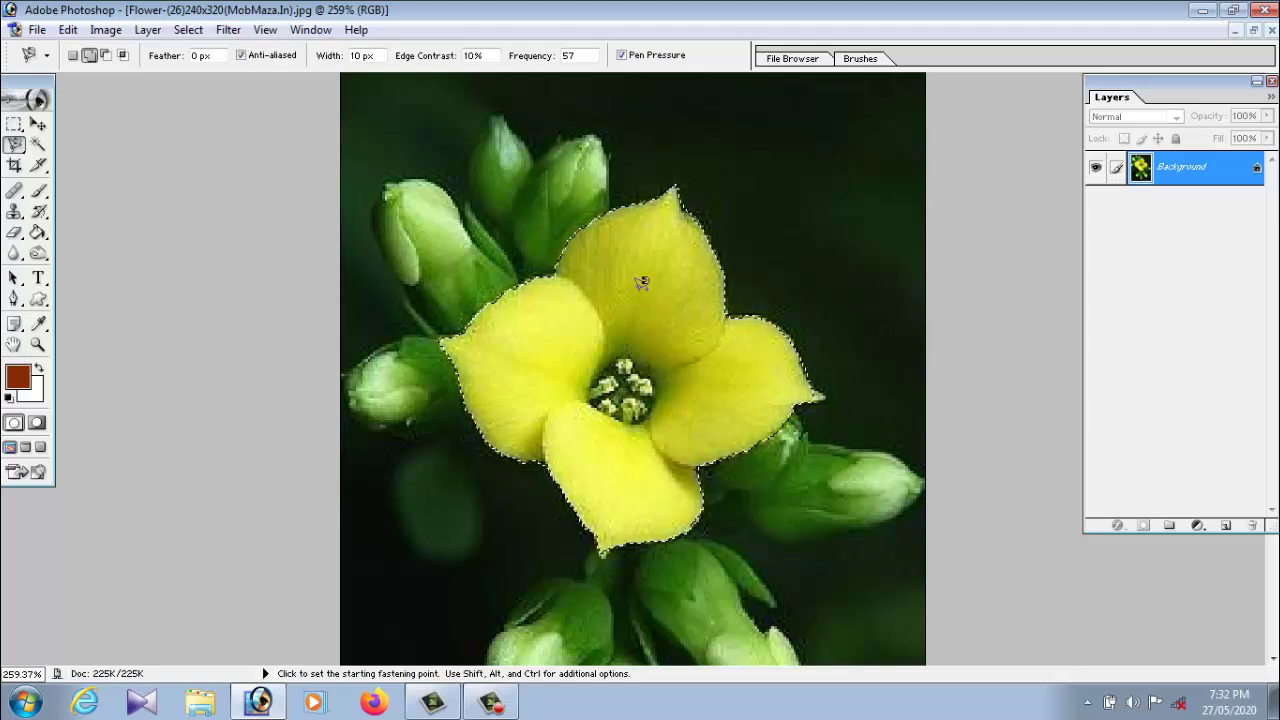
Feather the flower selection, cut it, and close the photo without saving
{"action": "left_click", "coordinate": [184, 31]}
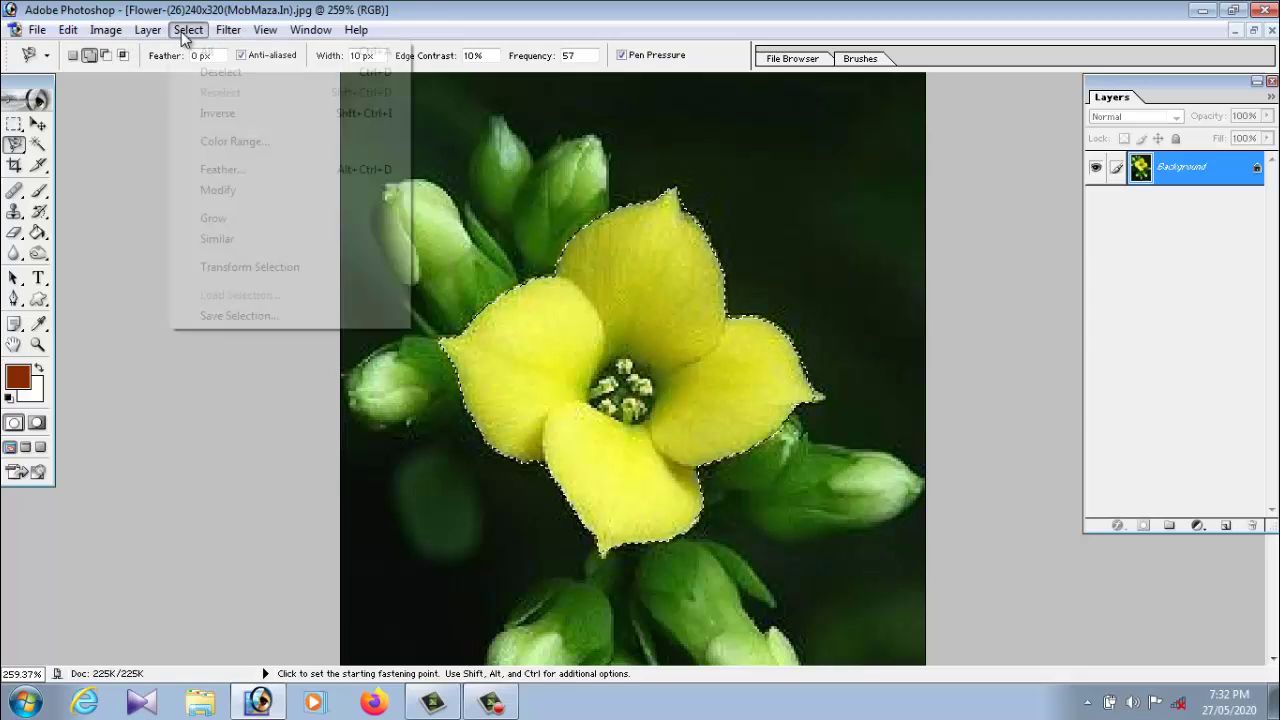
{"action": "left_click", "coordinate": [233, 172]}
{"action": "left_click", "coordinate": [669, 221]}
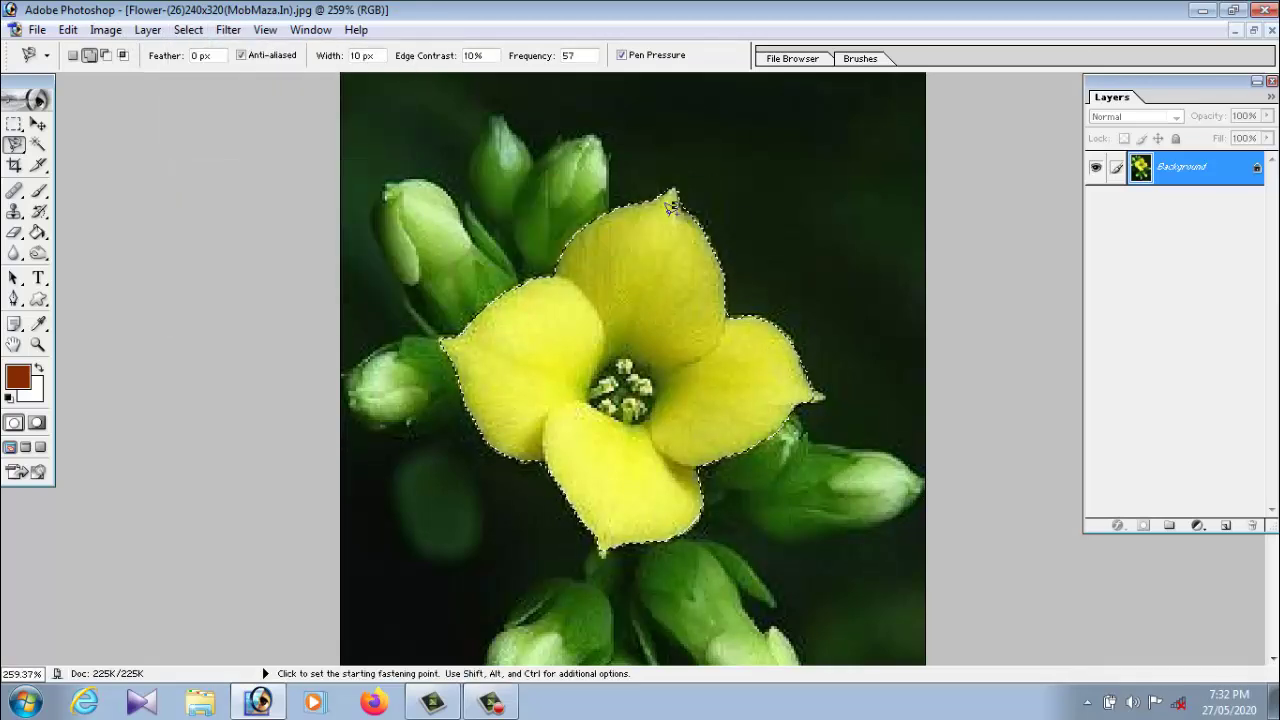
{"action": "left_click", "coordinate": [39, 126]}
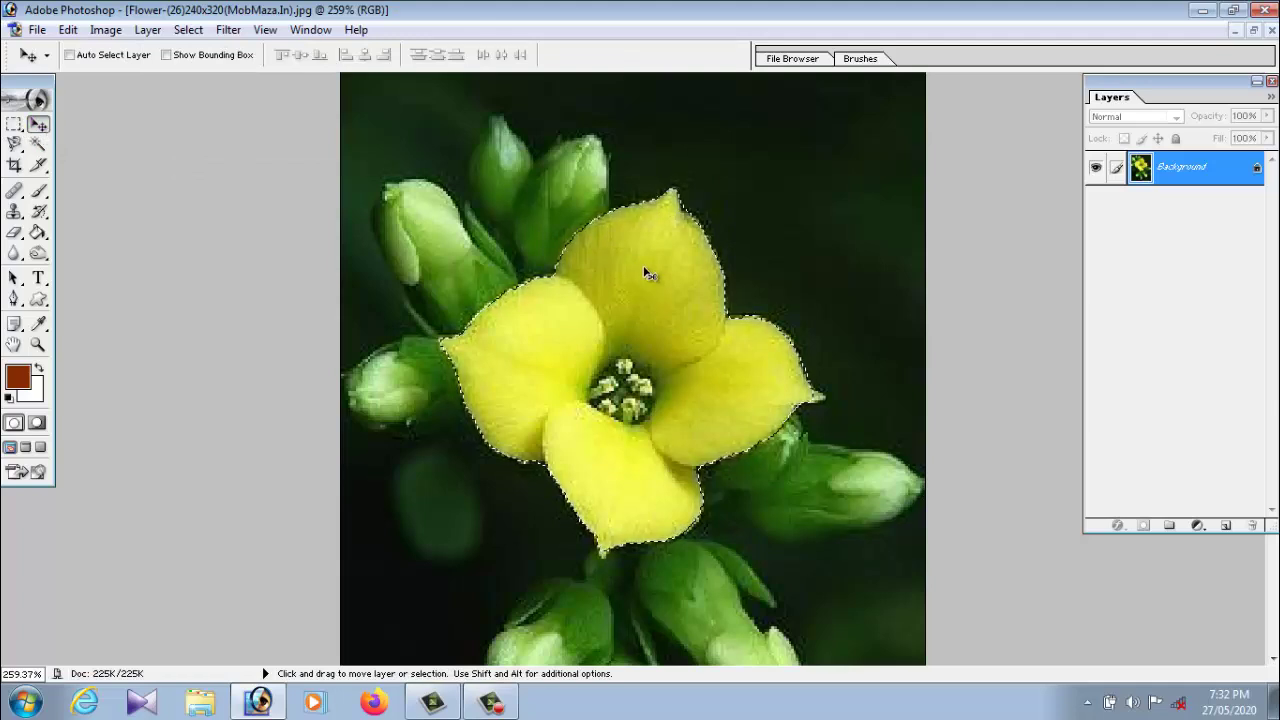
{"action": "left_click", "coordinate": [68, 29]}
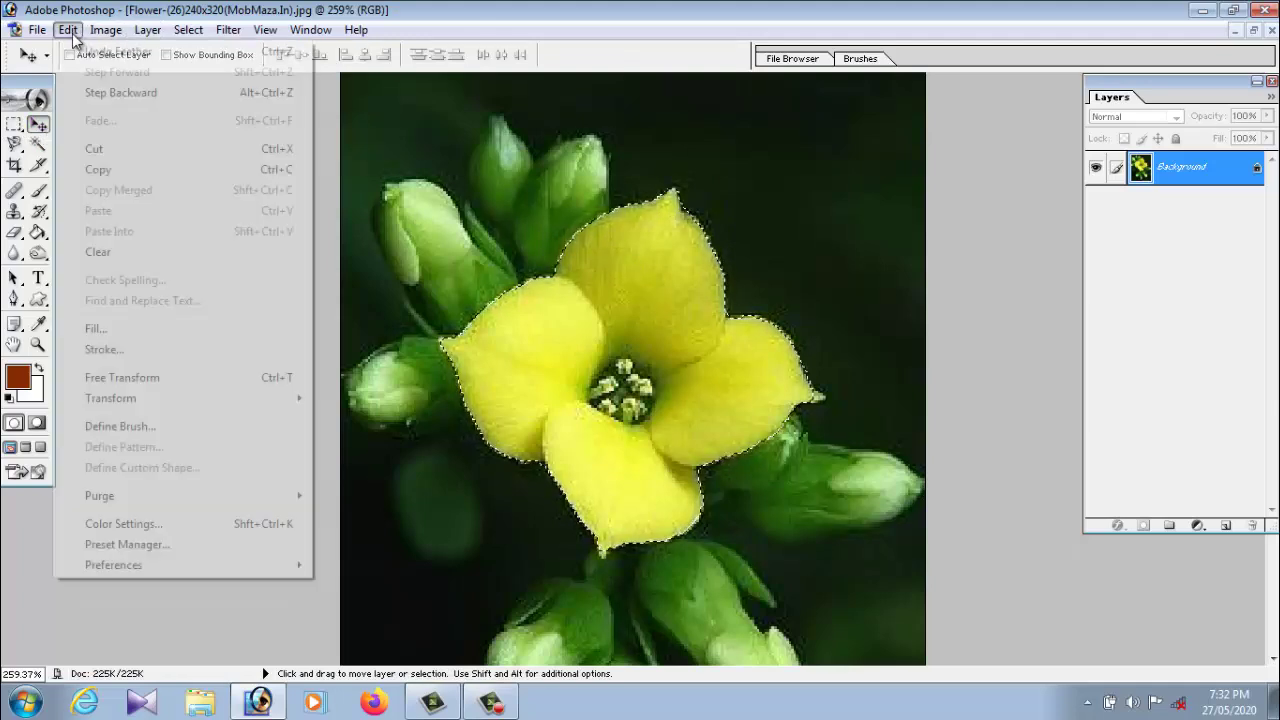
{"action": "left_click", "coordinate": [88, 150]}
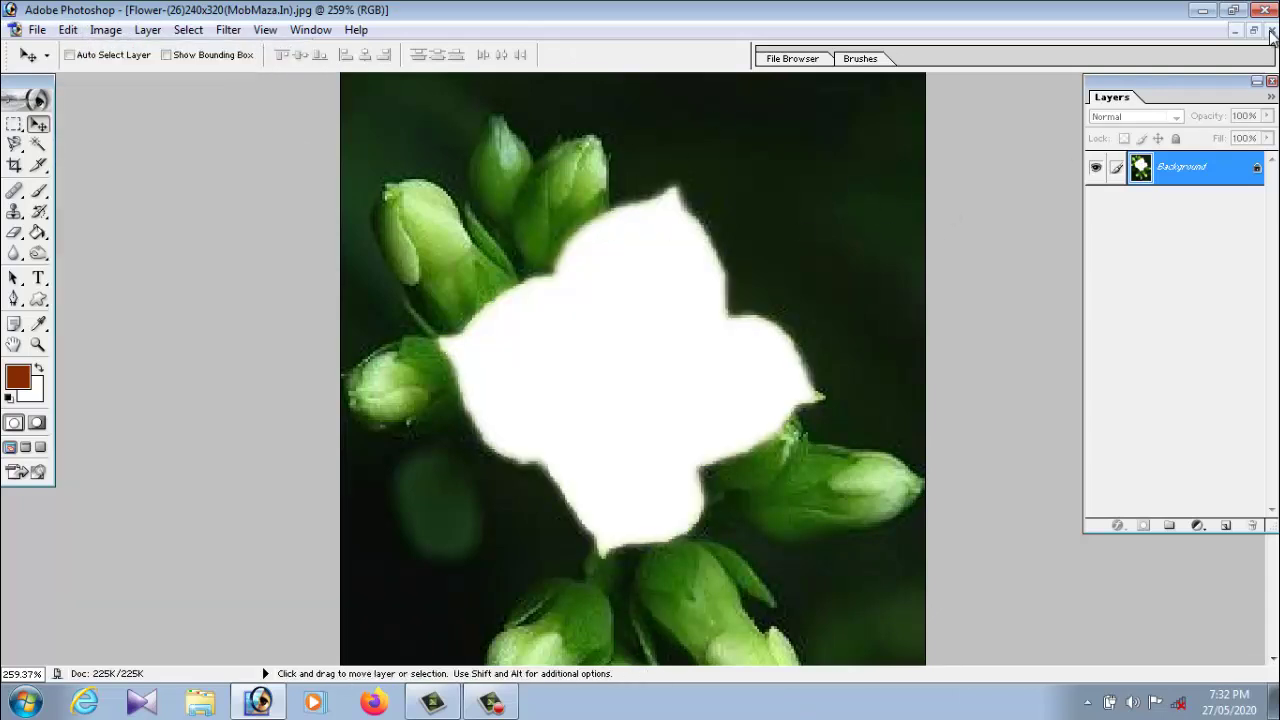
{"action": "left_click", "coordinate": [1271, 31]}
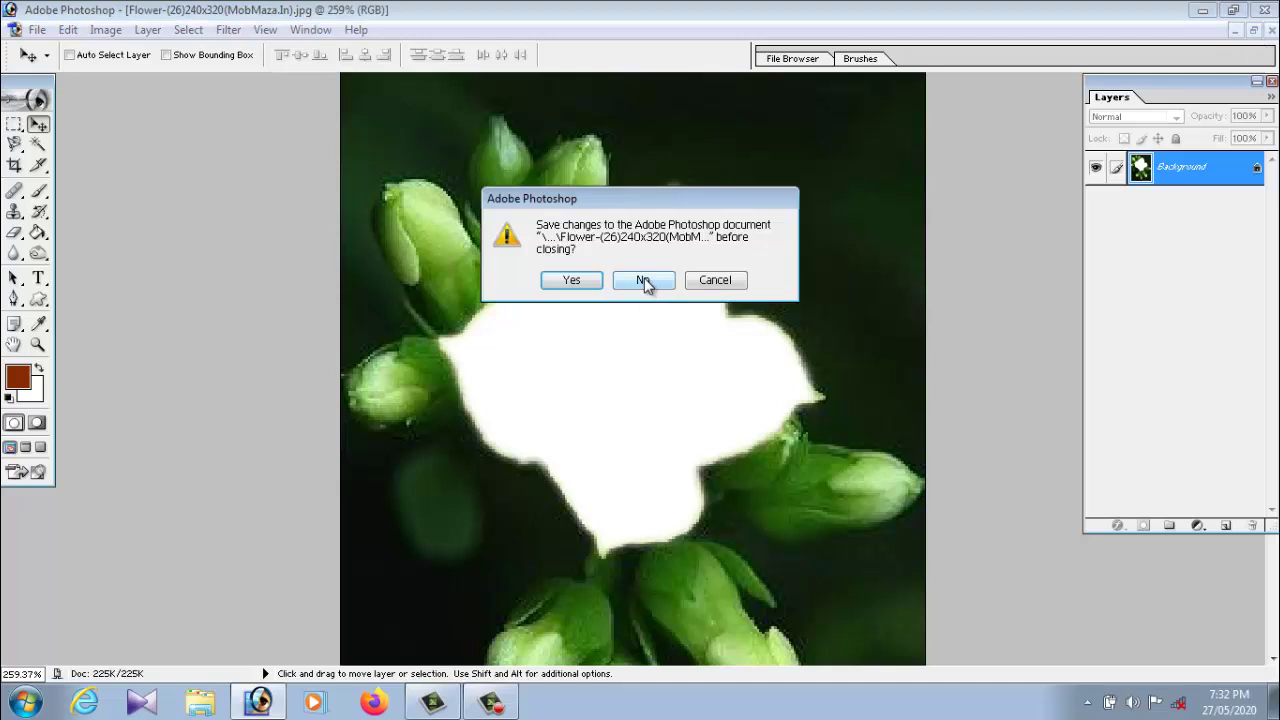
{"action": "left_click", "coordinate": [644, 282]}
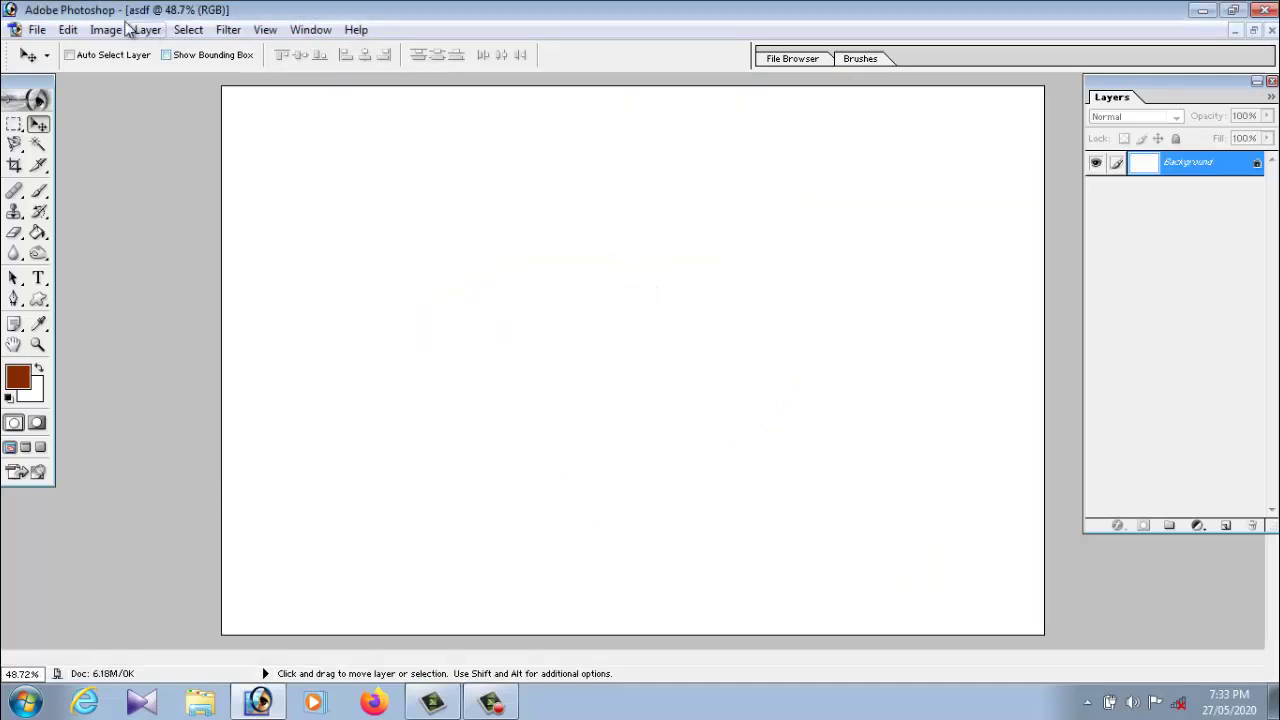
Paste the flower into asdf as Layer 1 and drag it toward the upper left
{"action": "left_click", "coordinate": [68, 29]}
{"action": "left_click", "coordinate": [98, 210]}
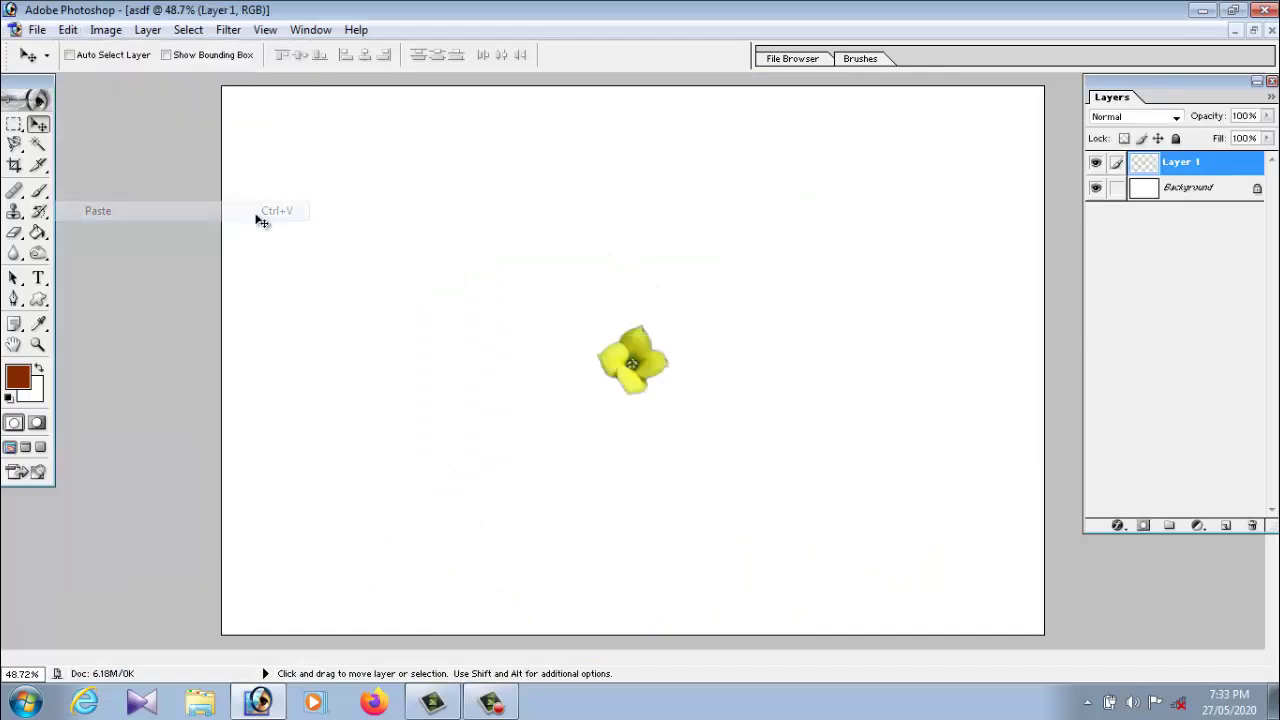
{"action": "mouse_move", "coordinate": [651, 364]}
{"action": "left_mouse_down"}
{"action": "mouse_move", "coordinate": [499, 346]}
{"action": "mouse_move", "coordinate": [521, 278]}
{"action": "left_mouse_up"}
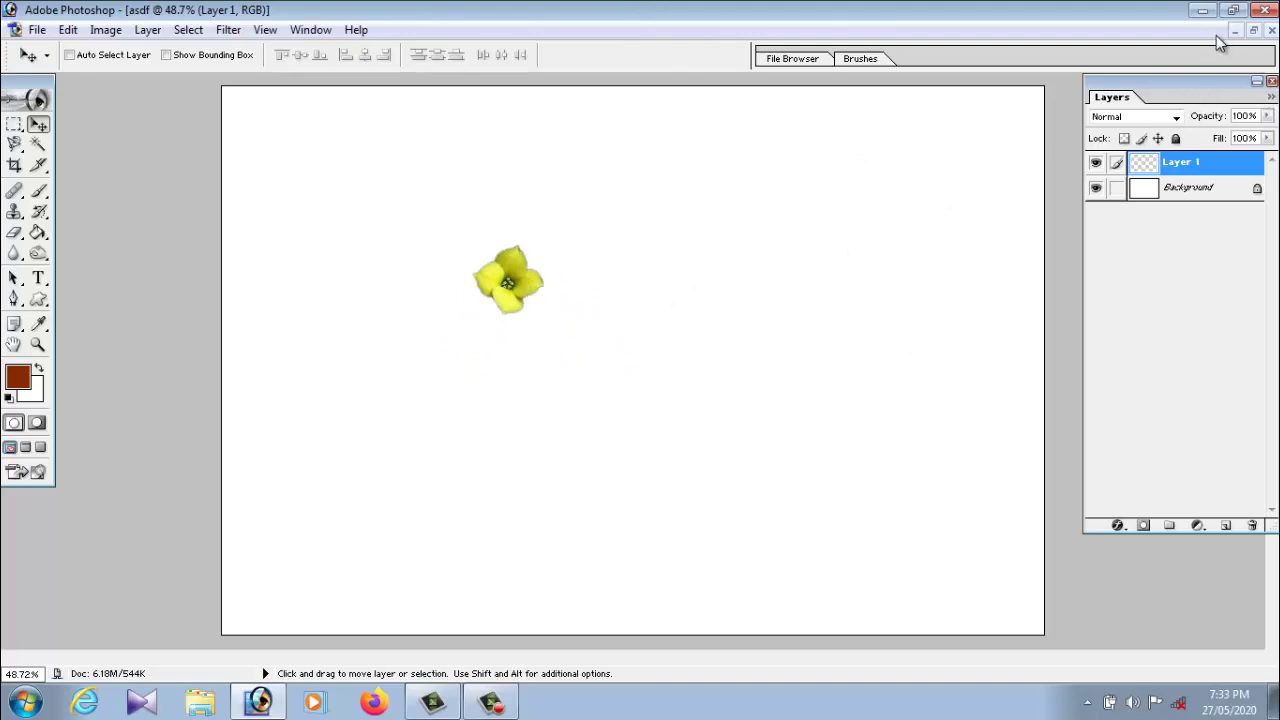
{"action": "left_click", "coordinate": [1254, 31]}
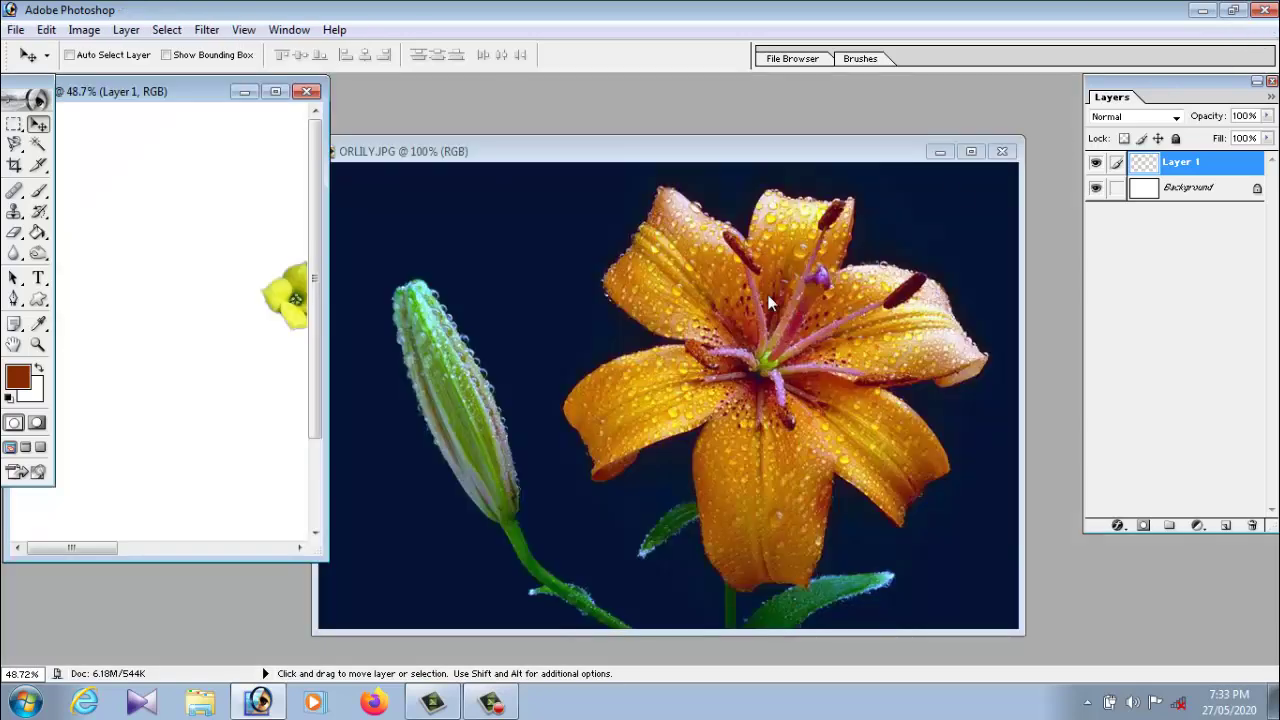
Bring ORLILY.JPG forward and trace the orange lily's outline with the Magnetic Lasso
{"action": "left_click", "coordinate": [277, 92]}
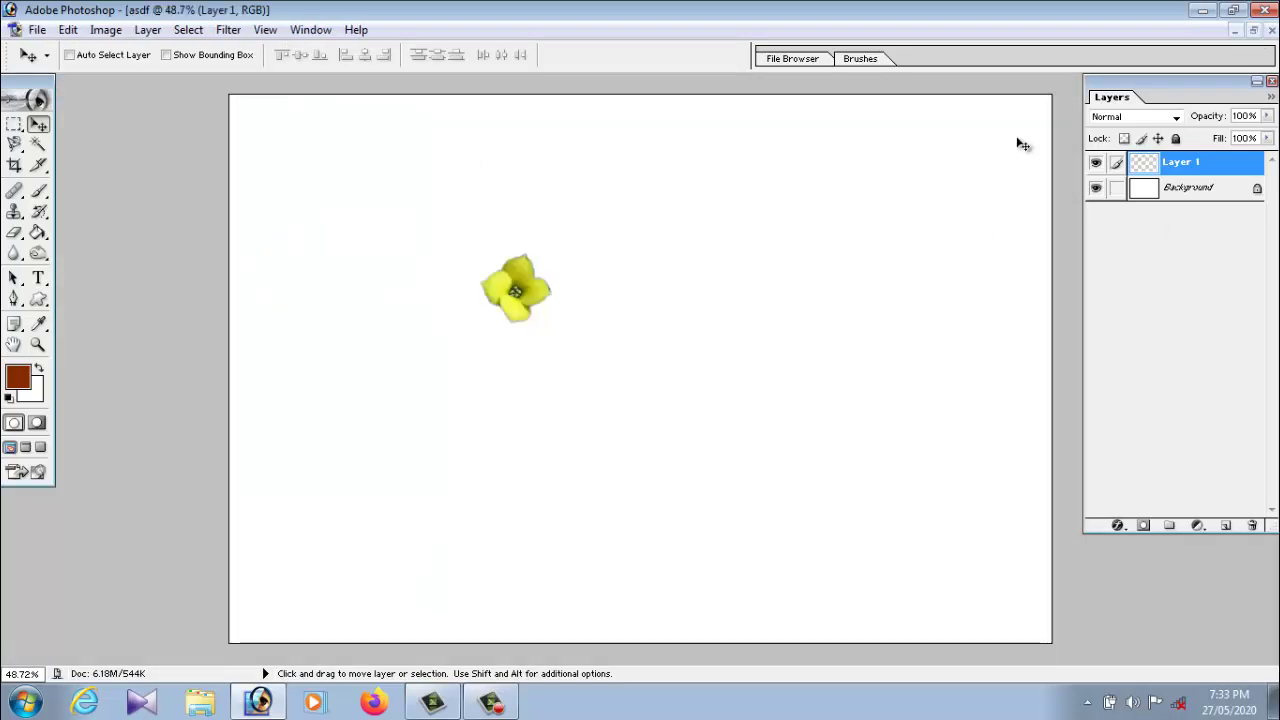
{"action": "left_click", "coordinate": [1254, 31]}
{"action": "left_click", "coordinate": [706, 290]}
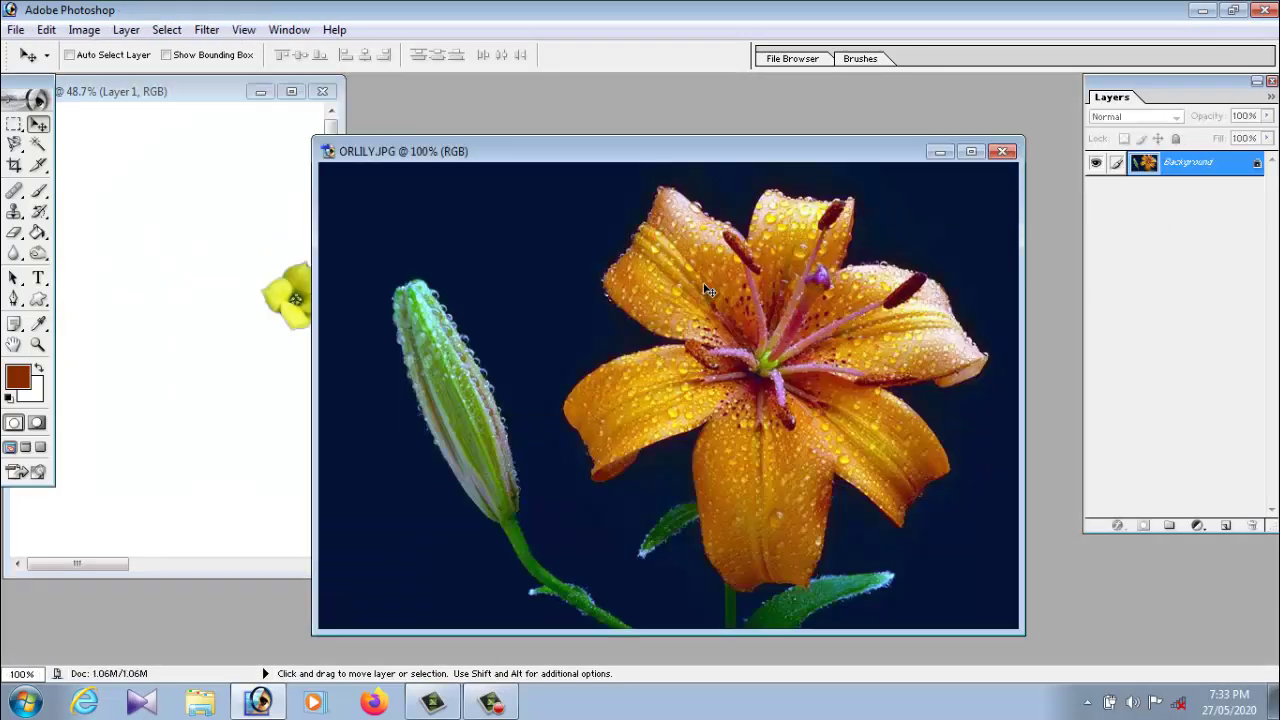
{"action": "left_click_drag", "start_coordinate": [804, 152], "coordinate": [767, 114]}
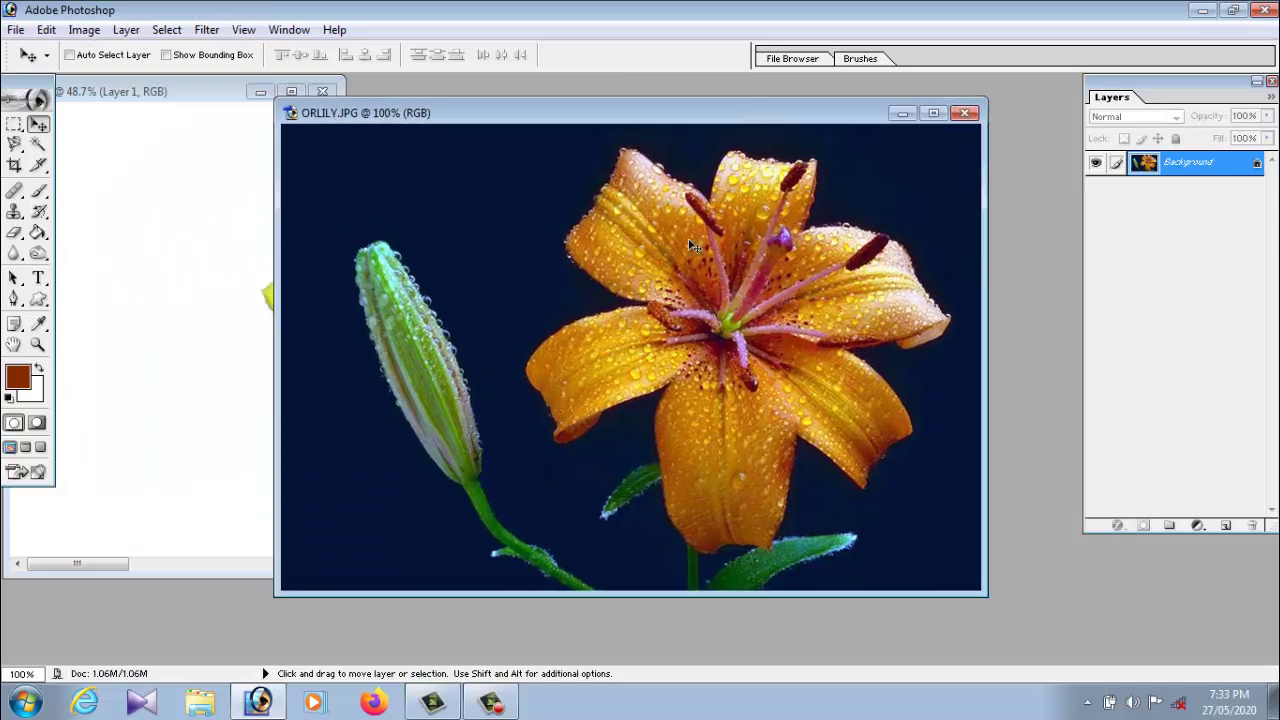
{"action": "left_click", "coordinate": [18, 147]}
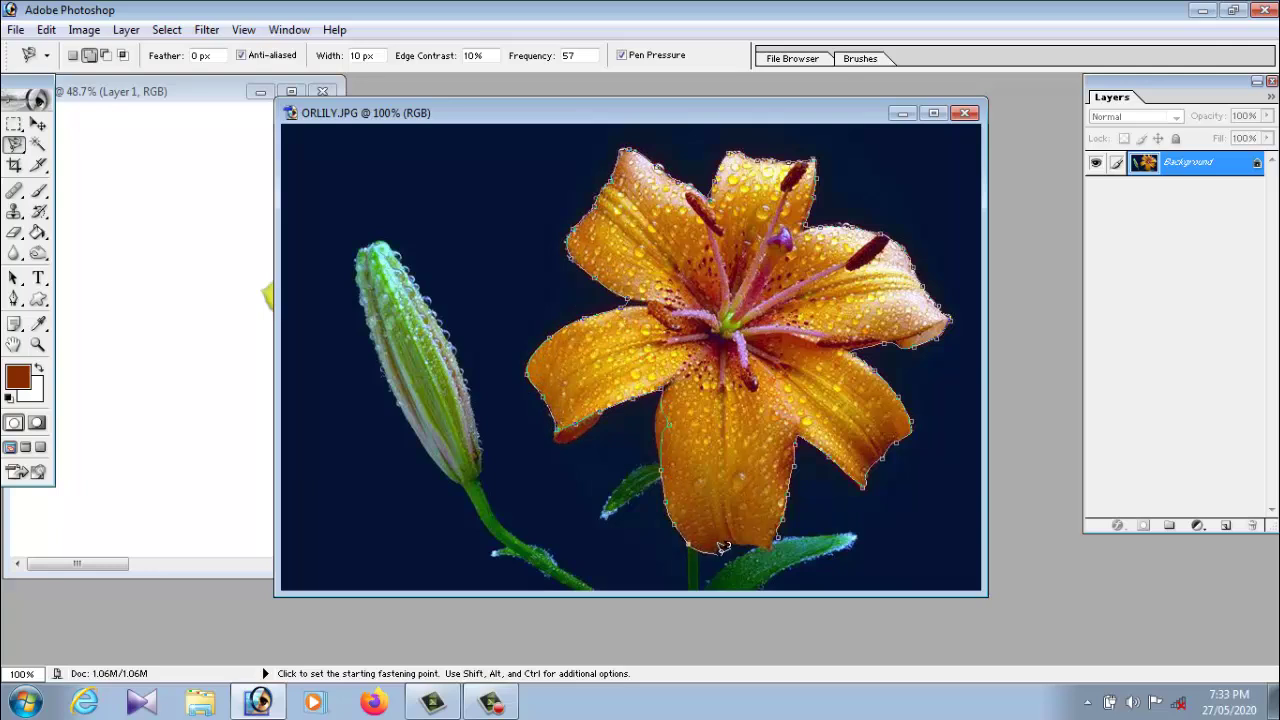
Close the lily outline, feather it 15 px, cut it, and close ORLILY.JPG unsaved
{"action": "left_click", "coordinate": [780, 537]}
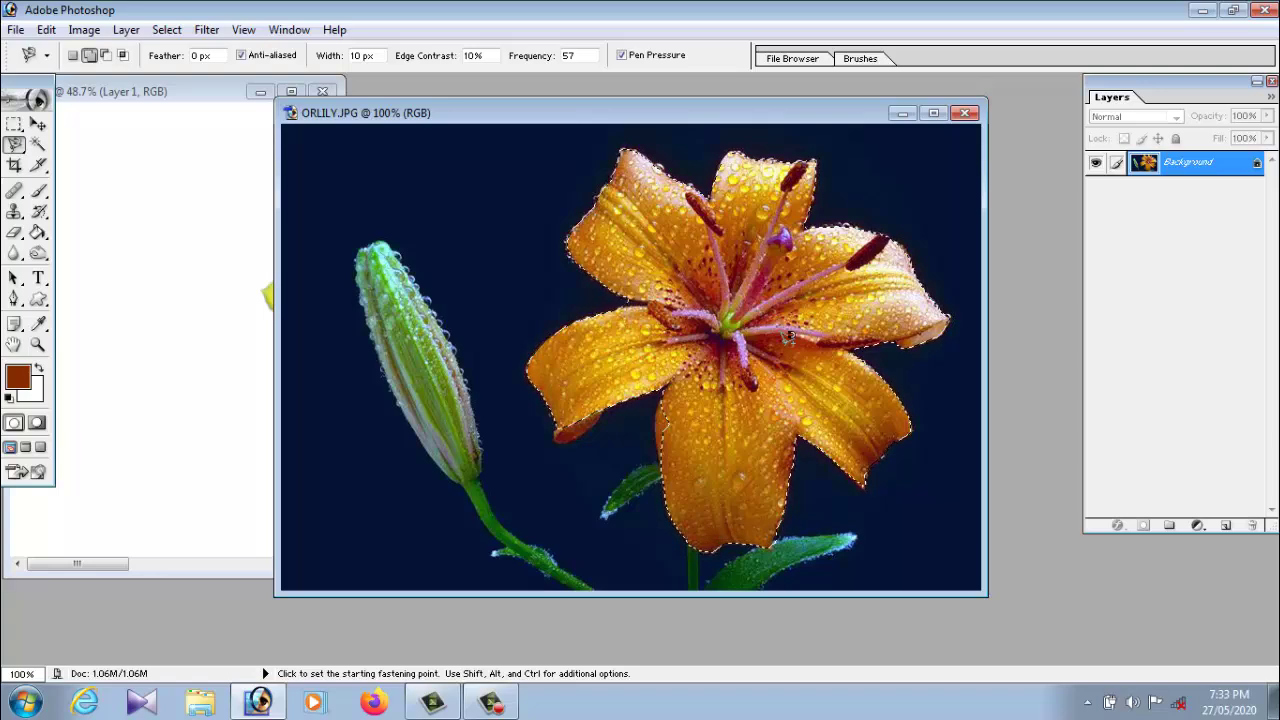
{"action": "left_click", "coordinate": [166, 29]}
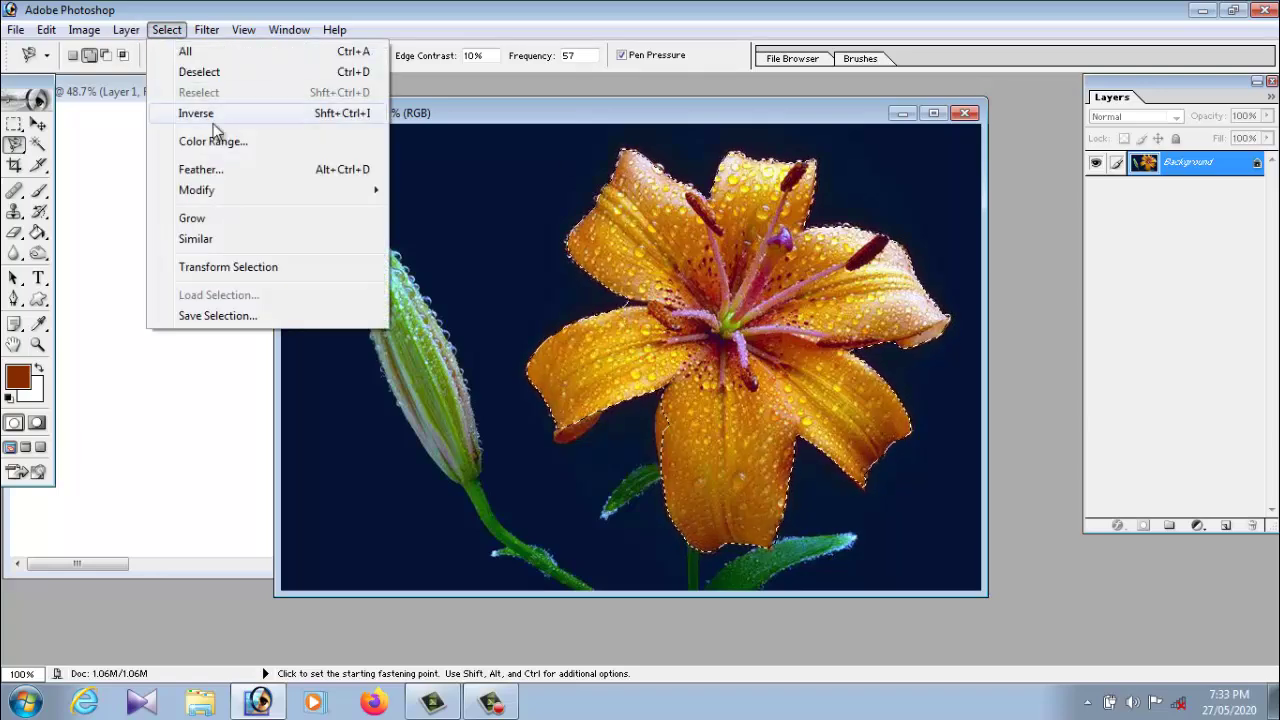
{"action": "left_click", "coordinate": [205, 170]}
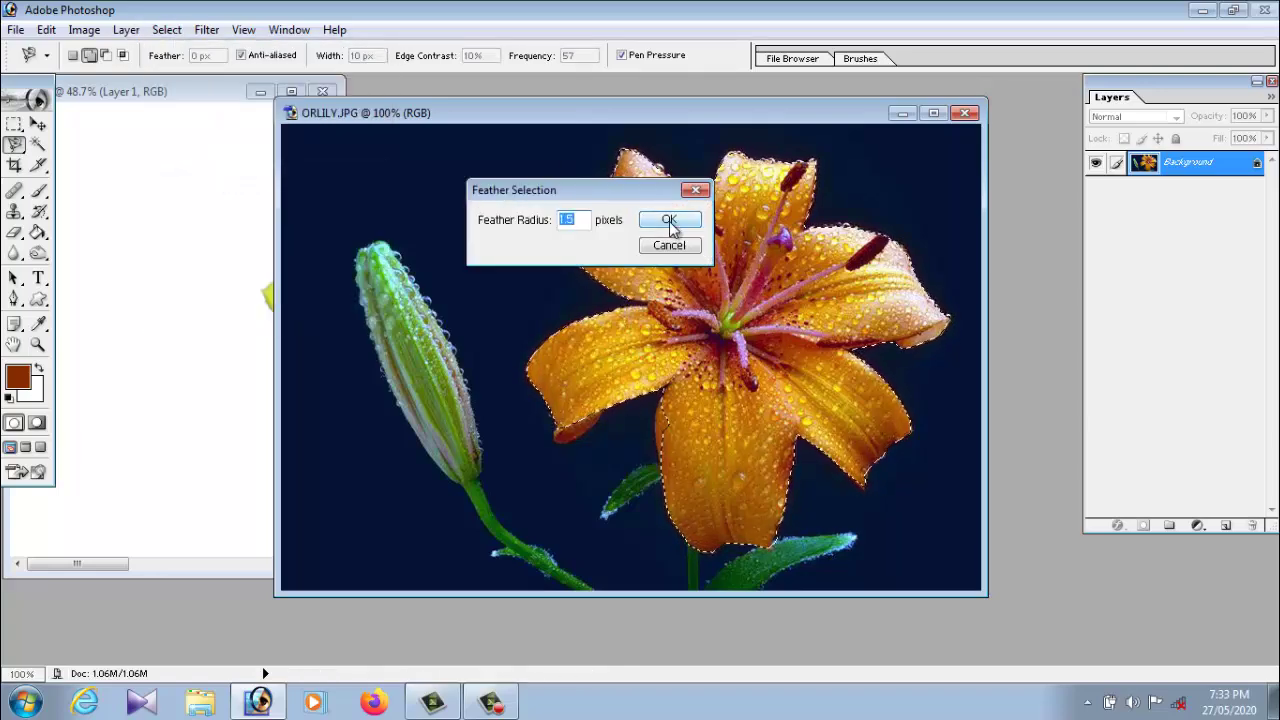
{"action": "left_click", "coordinate": [669, 220]}
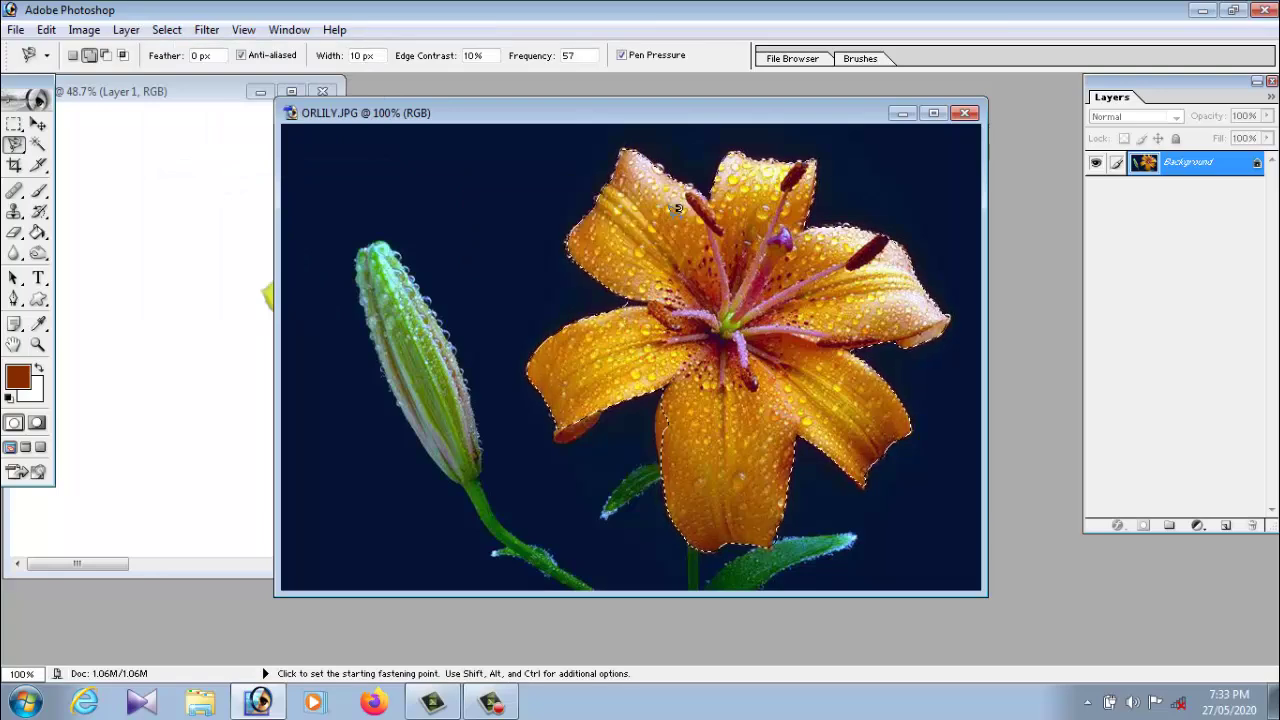
{"action": "left_click", "coordinate": [46, 29]}
{"action": "left_click", "coordinate": [82, 152]}
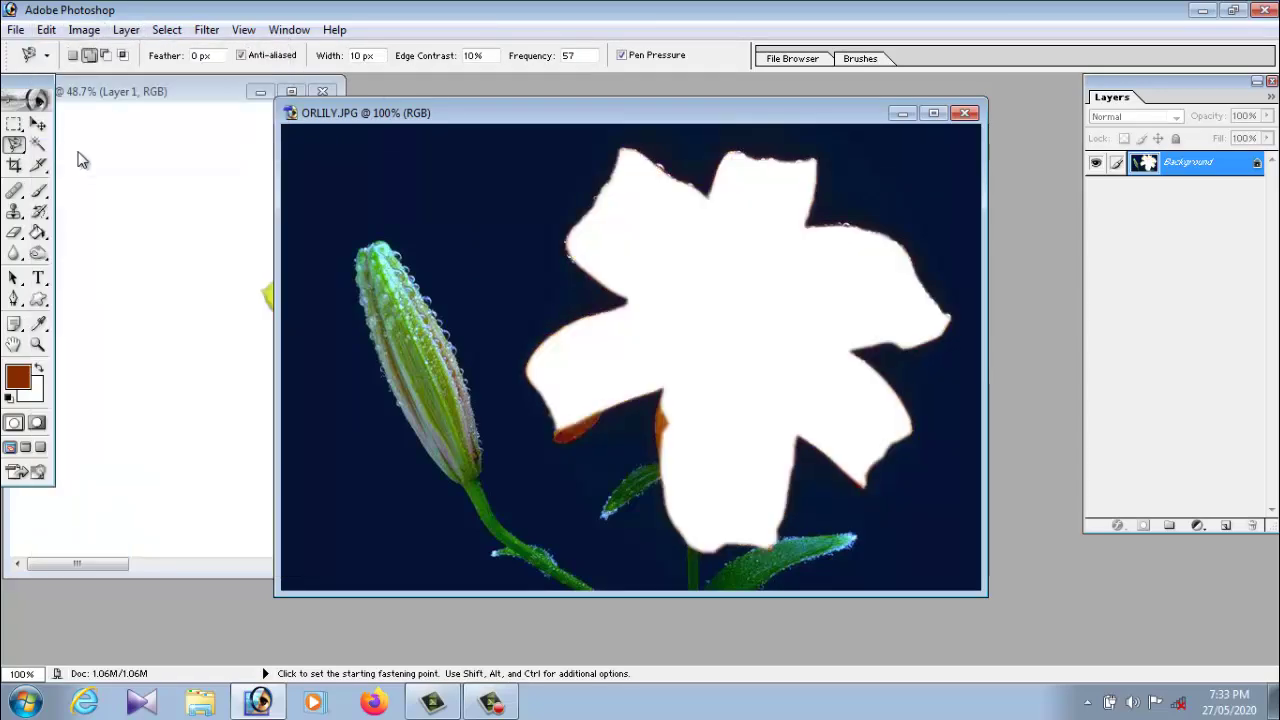
{"action": "left_click", "coordinate": [965, 113]}
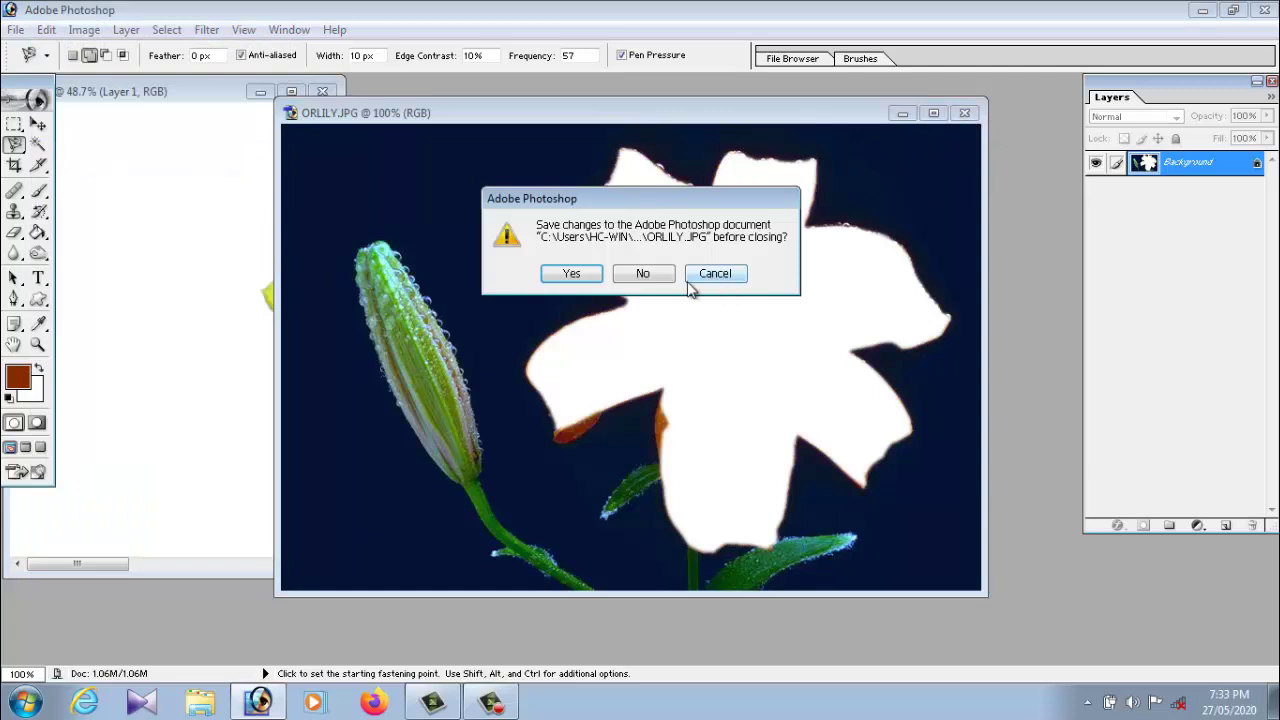
{"action": "left_click", "coordinate": [643, 273]}
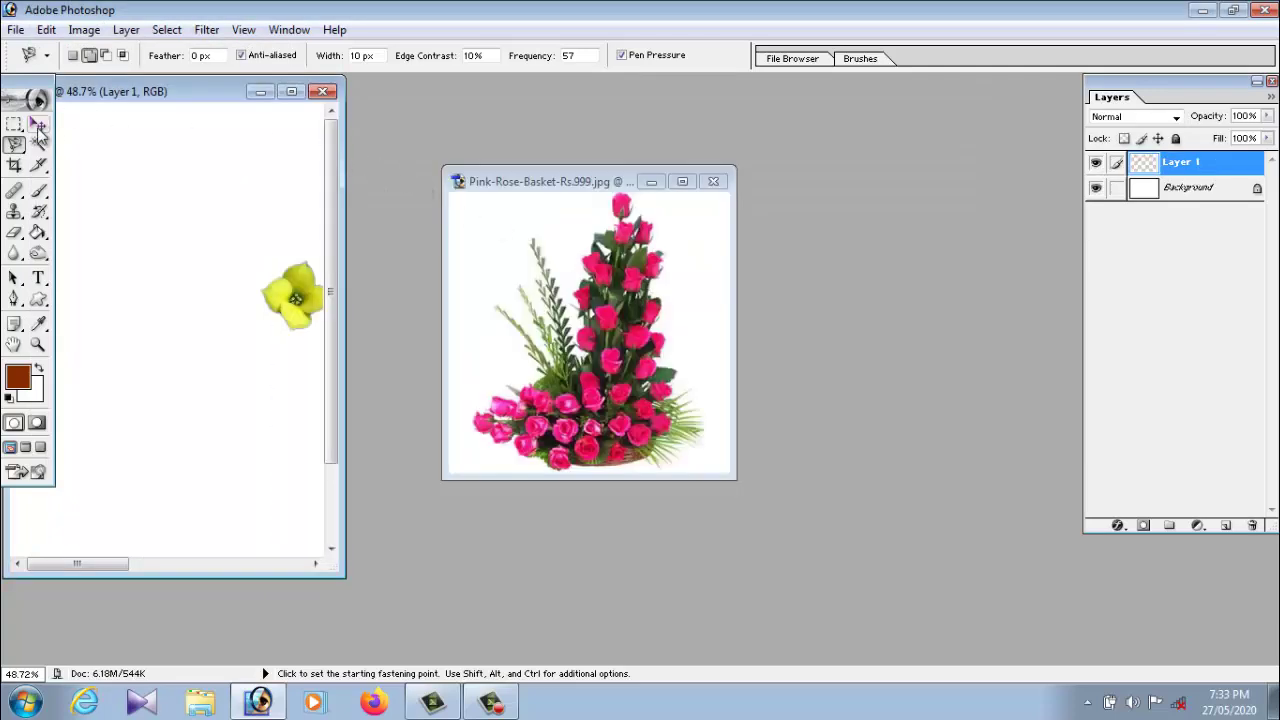
Paste the lily into asdf as Layer 2 left of the flower, then front the rose photo
{"action": "left_click", "coordinate": [37, 125]}
{"action": "left_click_drag", "start_coordinate": [115, 91], "coordinate": [248, 96]}
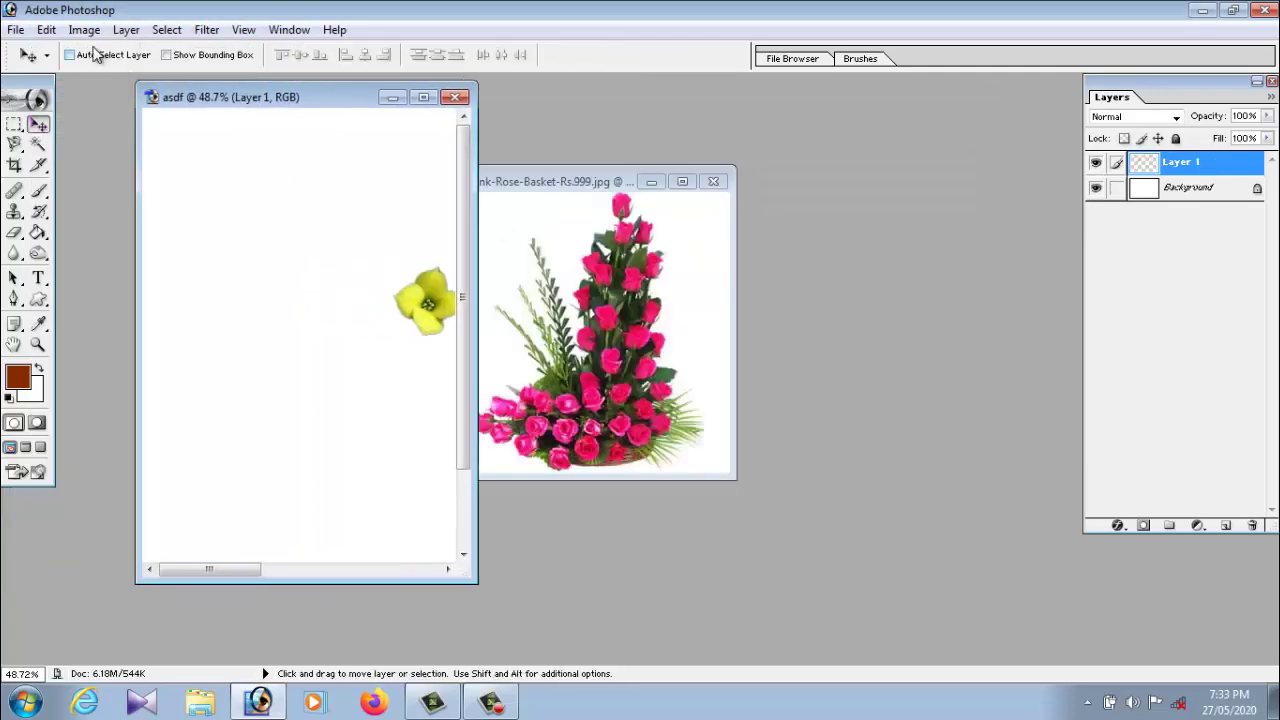
{"action": "left_click", "coordinate": [46, 29]}
{"action": "left_click", "coordinate": [76, 210]}
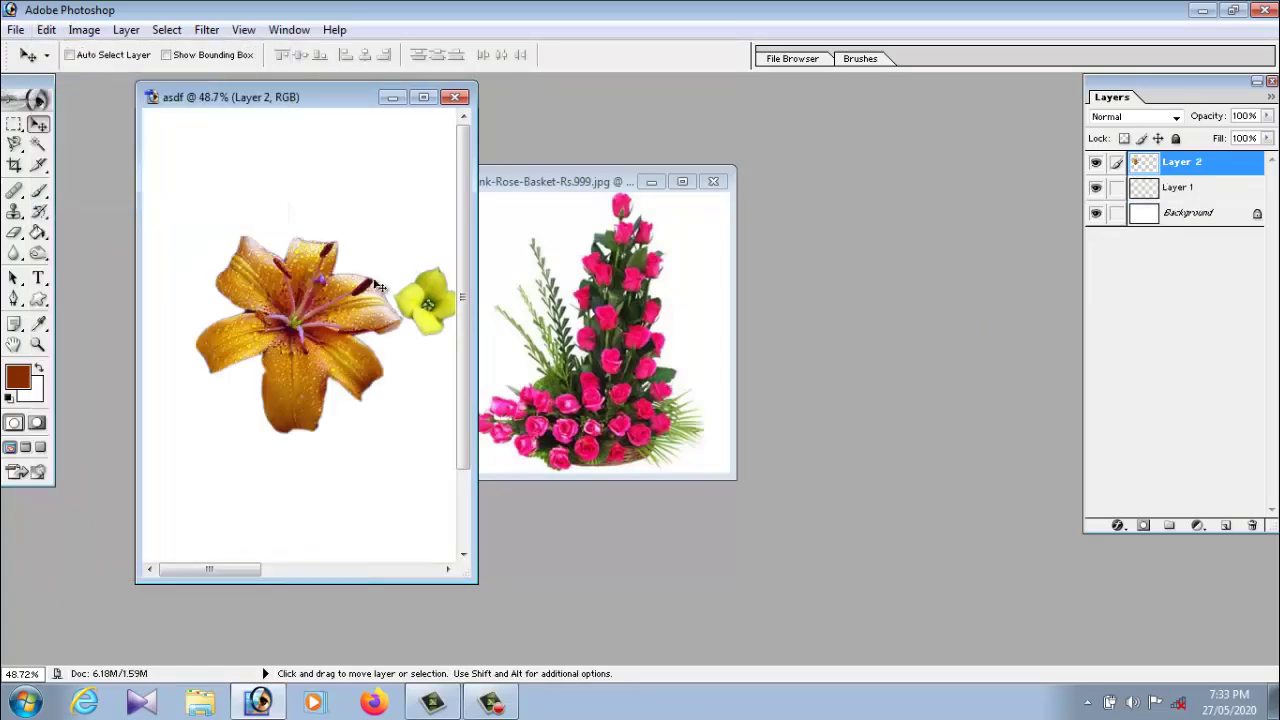
{"action": "mouse_move", "coordinate": [298, 302]}
{"action": "left_mouse_down"}
{"action": "mouse_move", "coordinate": [348, 362]}
{"action": "mouse_move", "coordinate": [330, 296]}
{"action": "left_mouse_up"}
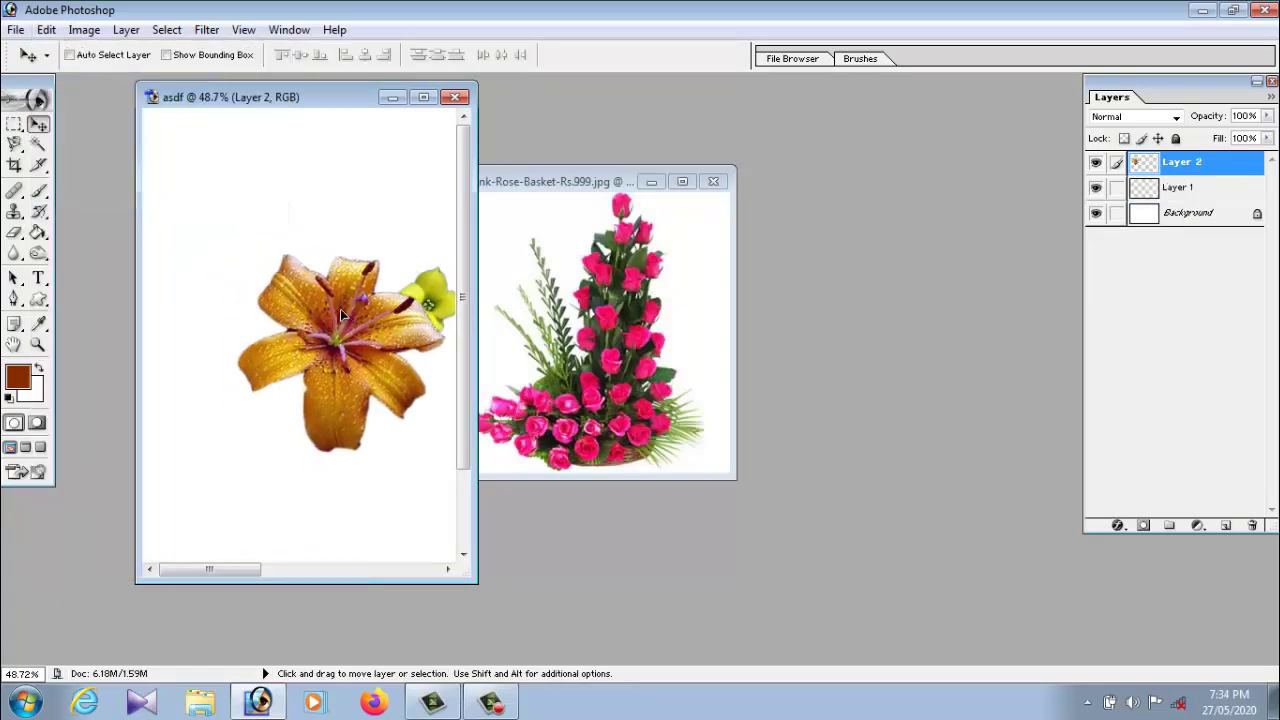
{"action": "left_click", "coordinate": [620, 378]}
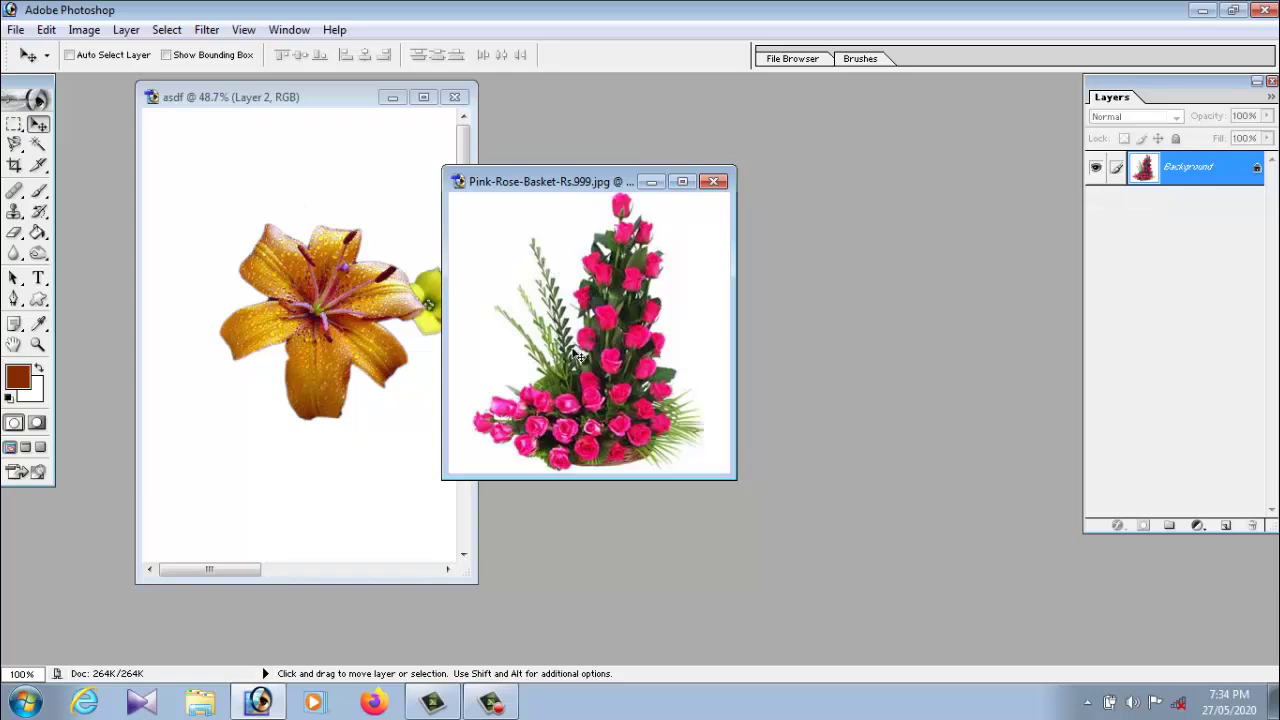
Select the rose photo's white background with the Magic Wand and feather it
{"action": "left_click", "coordinate": [38, 147]}
{"action": "left_click", "coordinate": [563, 248]}
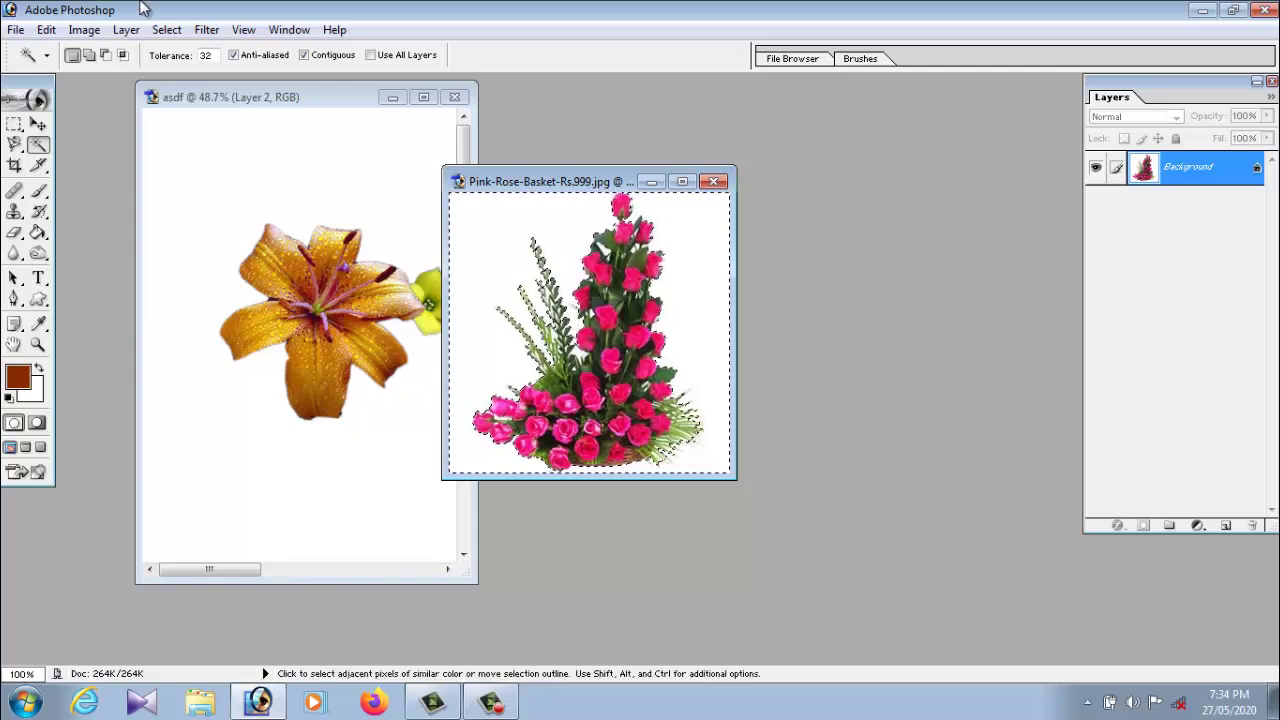
{"action": "left_click", "coordinate": [168, 32]}
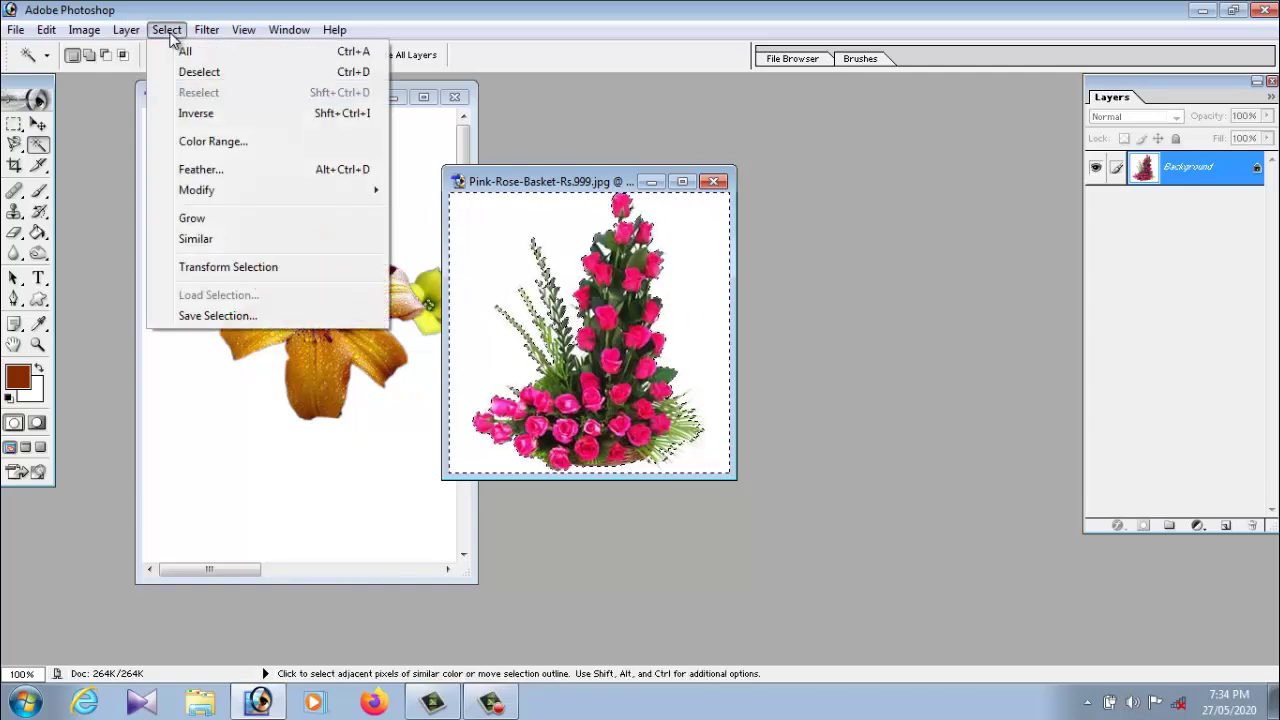
{"action": "left_click", "coordinate": [229, 174]}
{"action": "left_click", "coordinate": [684, 226]}
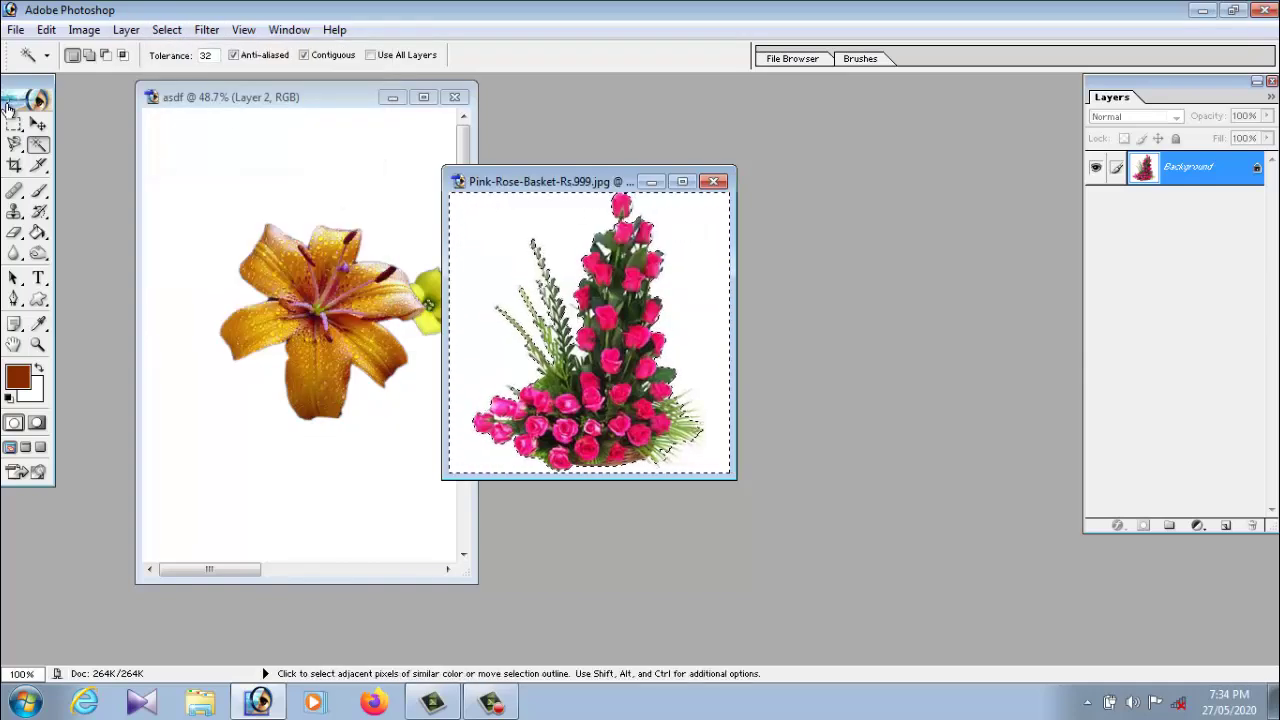
{"action": "left_click", "coordinate": [37, 124]}
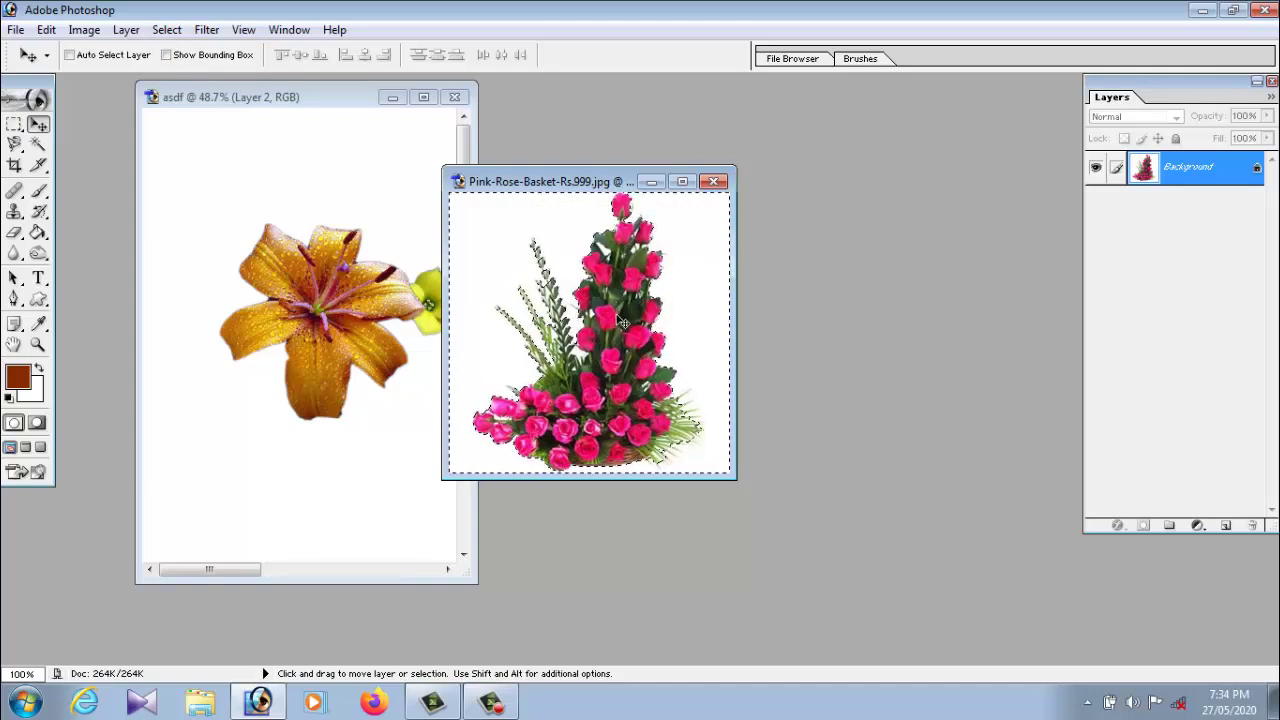
Invert to the roses, drag them into asdf as Layer 3, and close the rose photo unsaved
{"action": "left_click", "coordinate": [166, 30]}
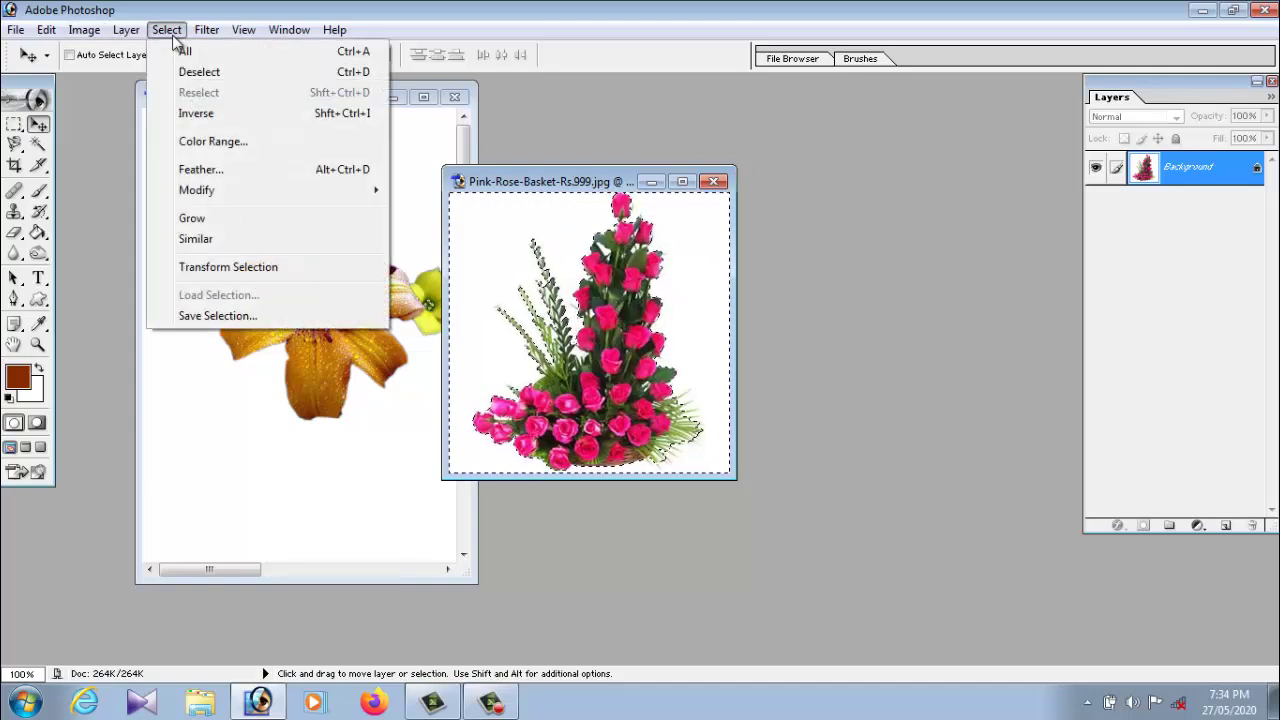
{"action": "left_click", "coordinate": [200, 113]}
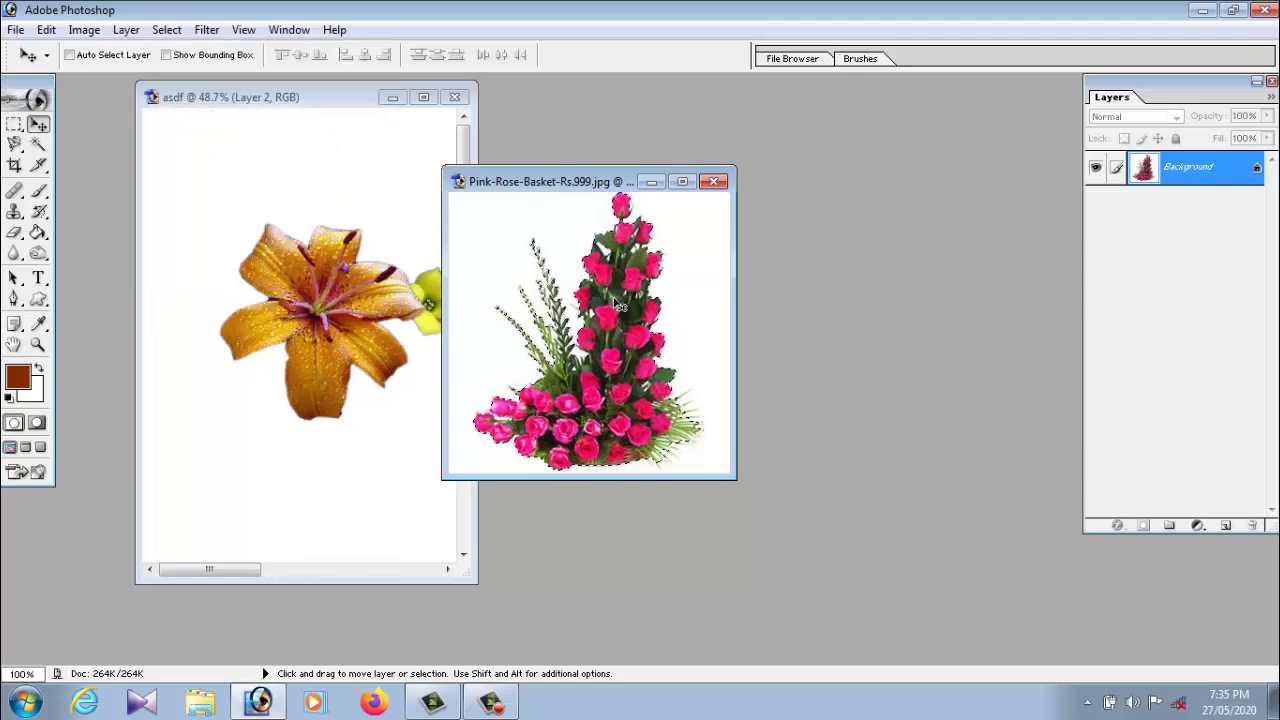
{"action": "mouse_move", "coordinate": [600, 268]}
{"action": "left_mouse_down"}
{"action": "mouse_move", "coordinate": [462, 295]}
{"action": "mouse_move", "coordinate": [356, 294]}
{"action": "left_mouse_up"}
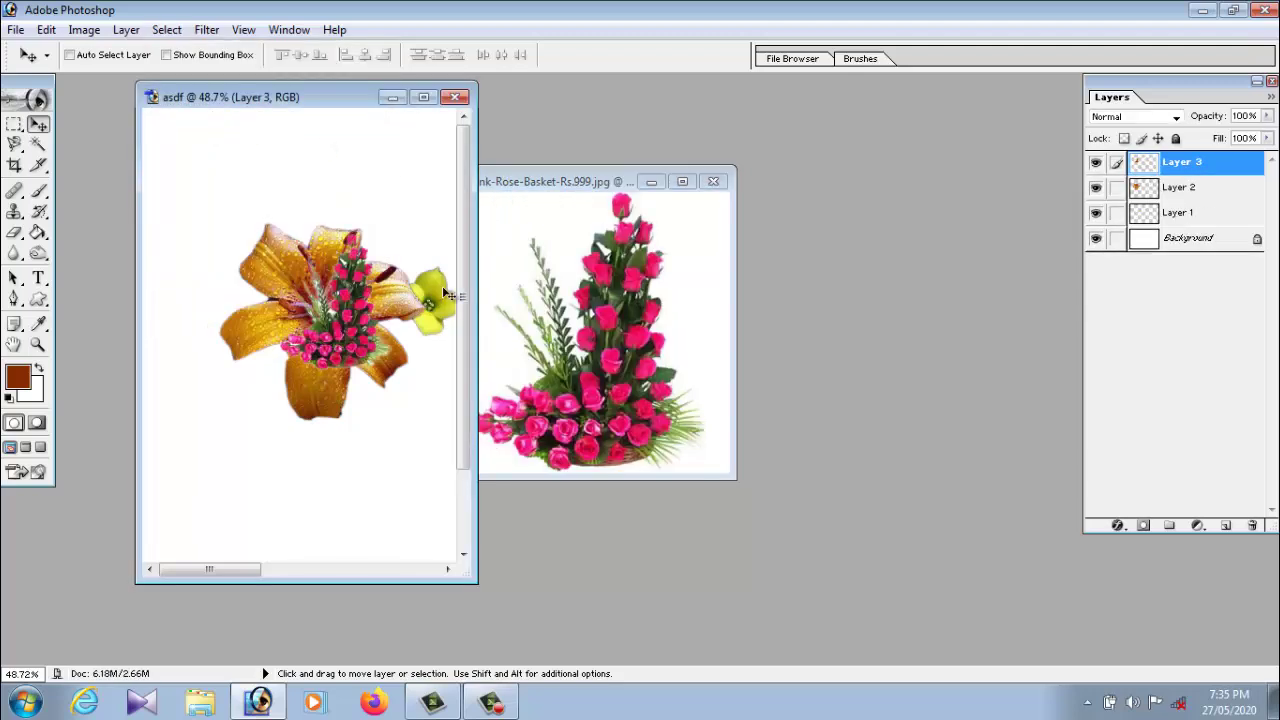
{"action": "left_click", "coordinate": [655, 298]}
{"action": "left_click", "coordinate": [718, 186]}
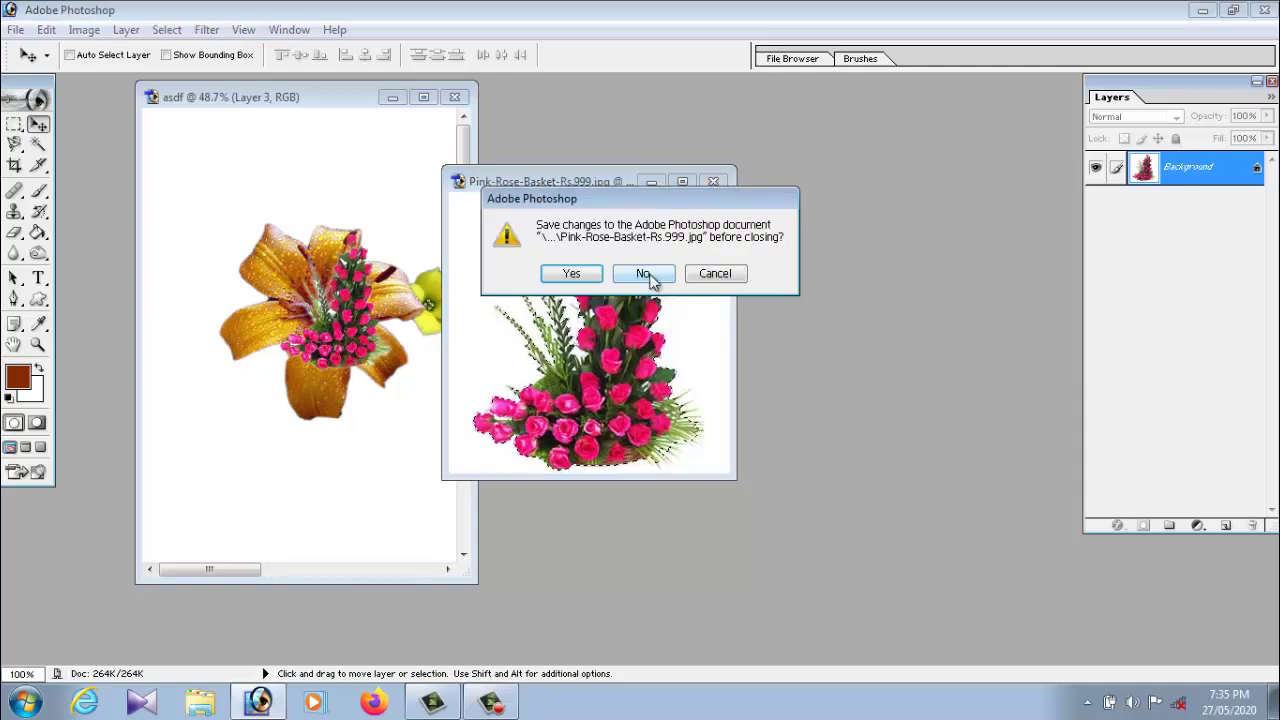
{"action": "left_click", "coordinate": [651, 277]}
{"action": "left_click", "coordinate": [423, 98]}
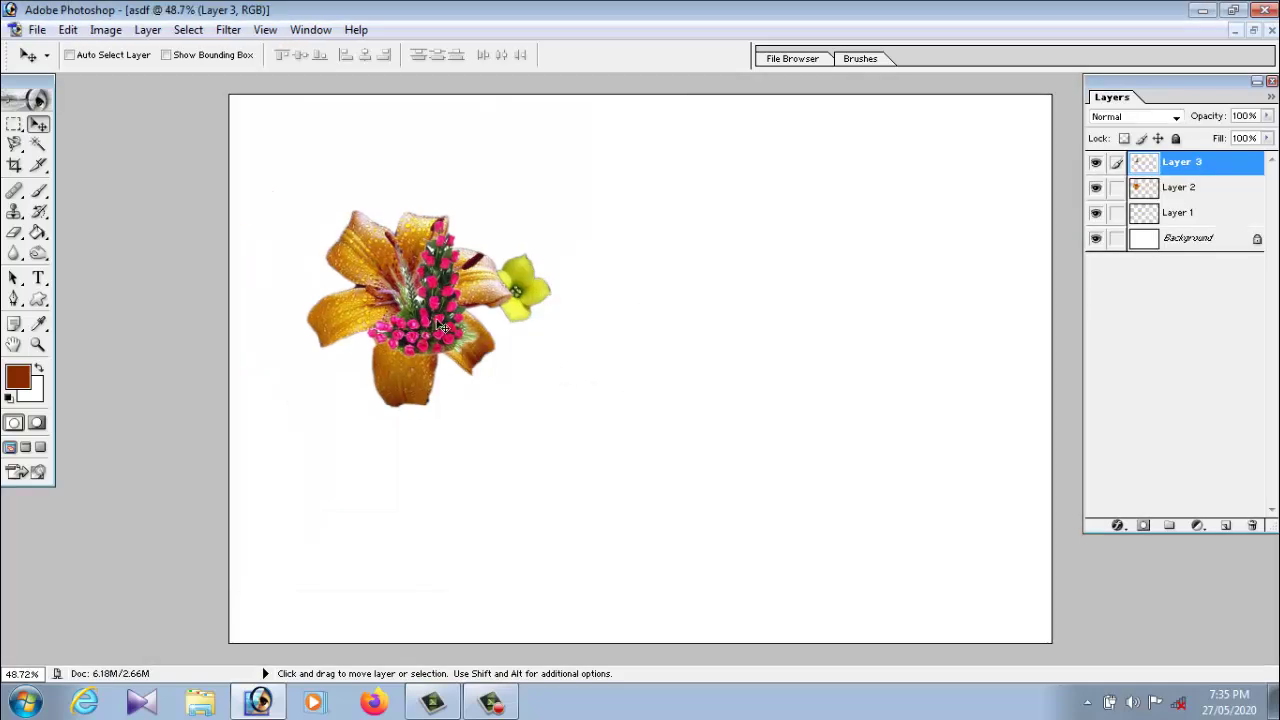
Drag the roses toward the bottom-right, then shift the lily (Layer 2) right toward centre
{"action": "left_click_drag", "start_coordinate": [443, 327], "coordinate": [1034, 624]}
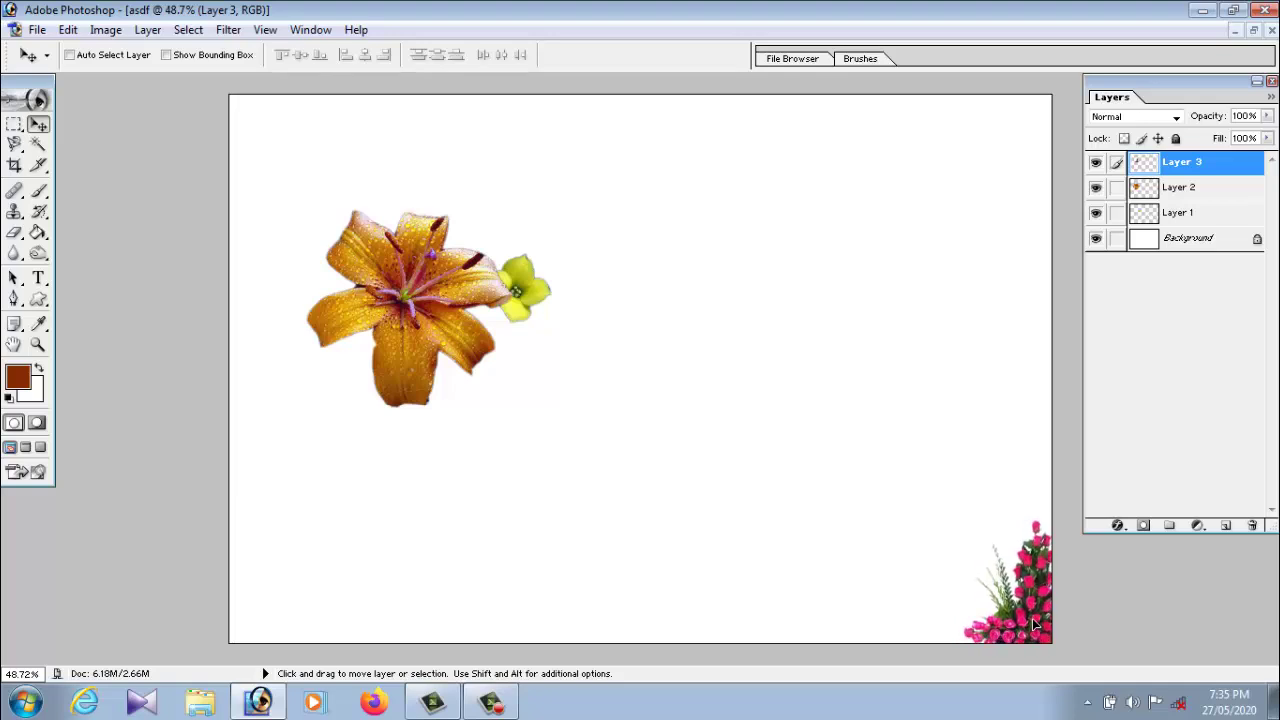
{"action": "right_click", "coordinate": [435, 311]}
{"action": "left_click", "coordinate": [455, 300]}
{"action": "left_click_drag", "start_coordinate": [395, 294], "coordinate": [648, 320]}
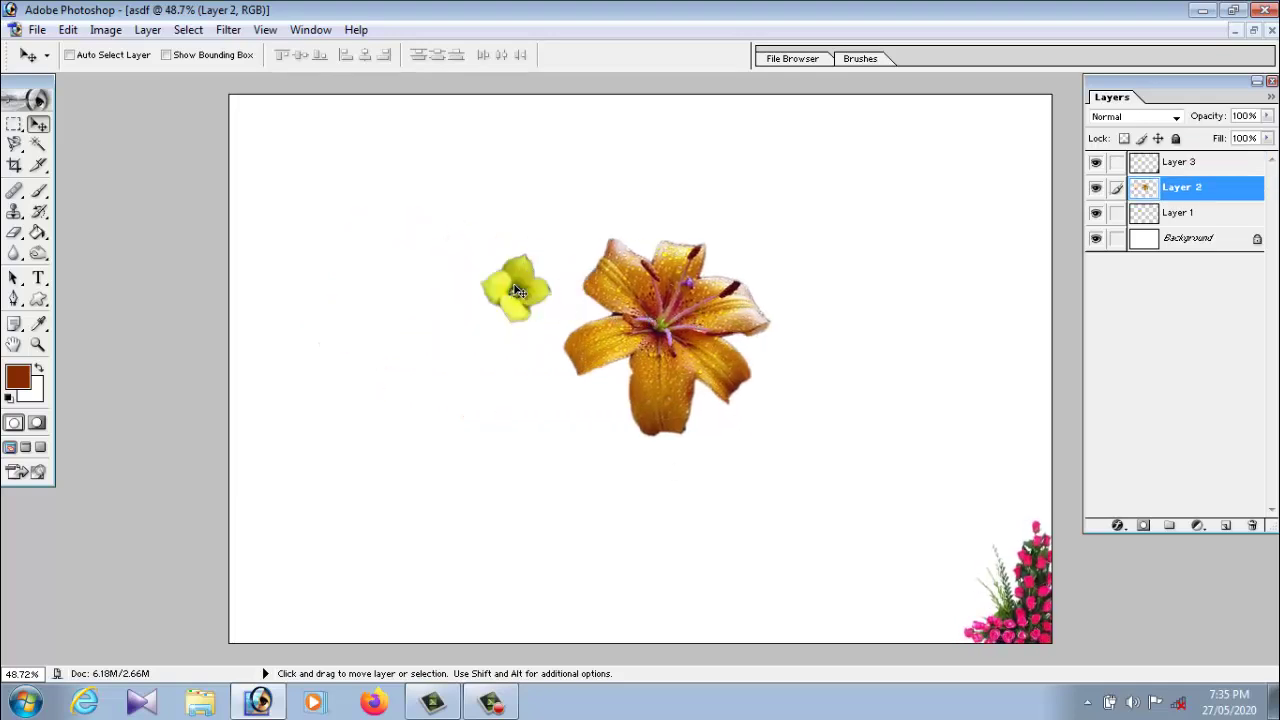
Place the rose bouquet (Layer 3) near the card's top-left corner
{"action": "right_click", "coordinate": [1034, 609]}
{"action": "left_click", "coordinate": [1062, 614]}
{"action": "mouse_move", "coordinate": [1034, 609]}
{"action": "left_mouse_down"}
{"action": "mouse_move", "coordinate": [297, 187]}
{"action": "mouse_move", "coordinate": [309, 201]}
{"action": "left_mouse_up"}
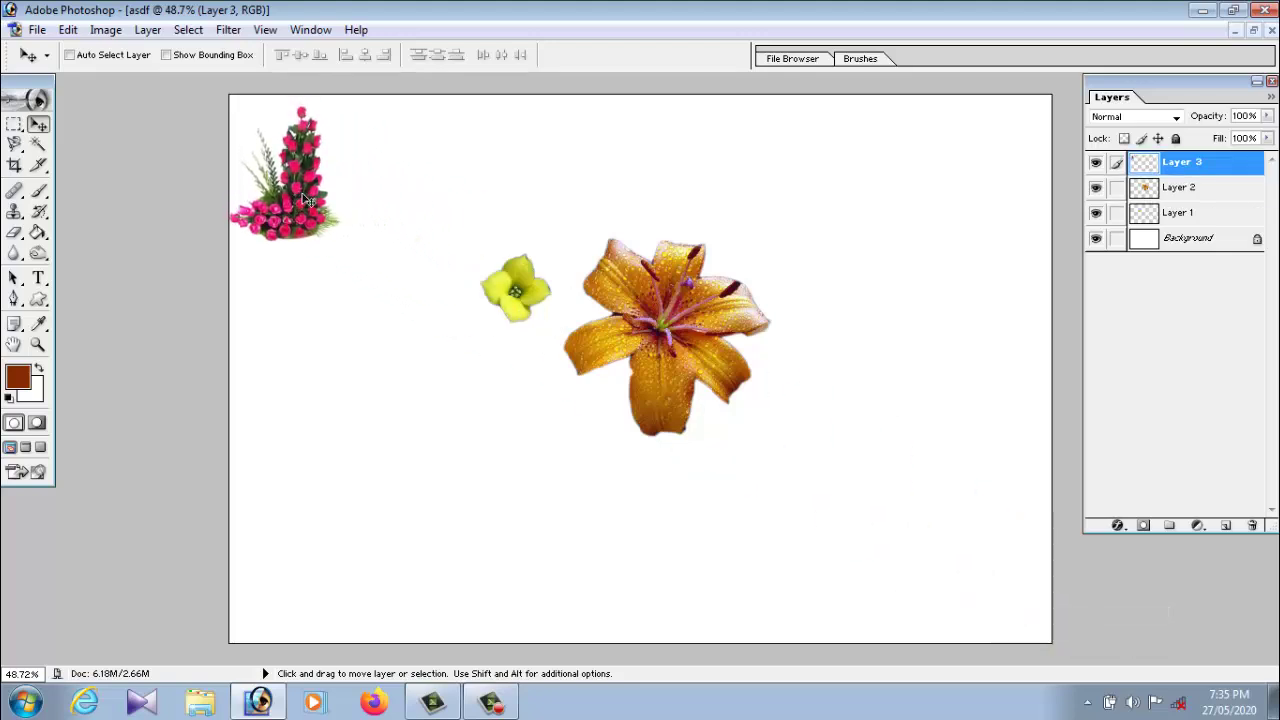
{"action": "left_click_drag", "start_coordinate": [309, 200], "coordinate": [323, 201]}
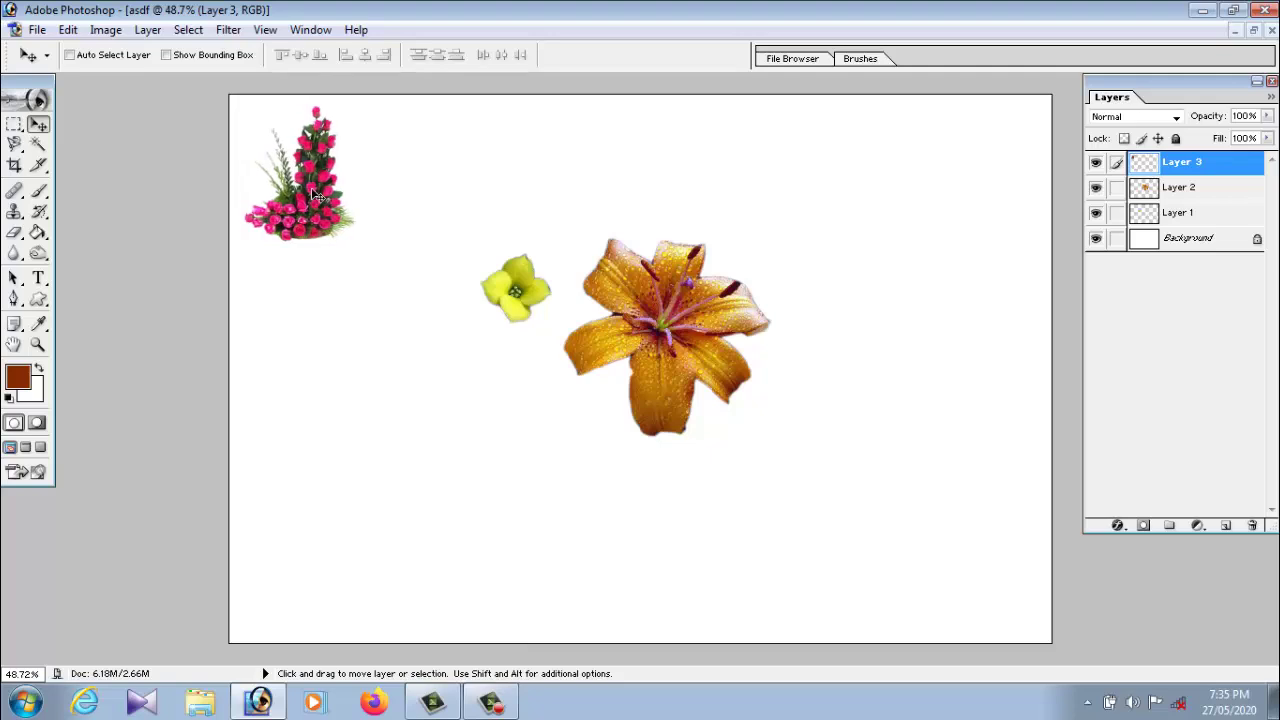
Flip the rose bouquet vertically, rotate it 90° CCW, and tuck it into the top-left corner
{"action": "left_click", "coordinate": [70, 30]}
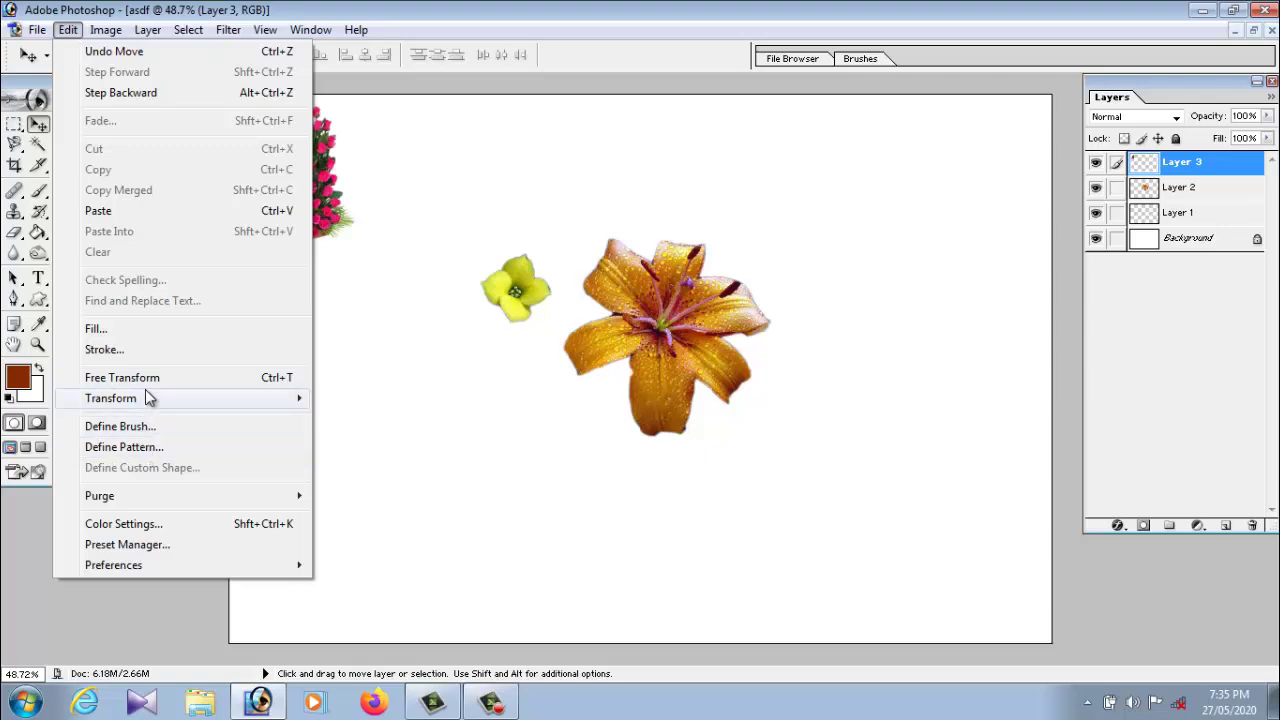
{"action": "mouse_move", "coordinate": [111, 398]}
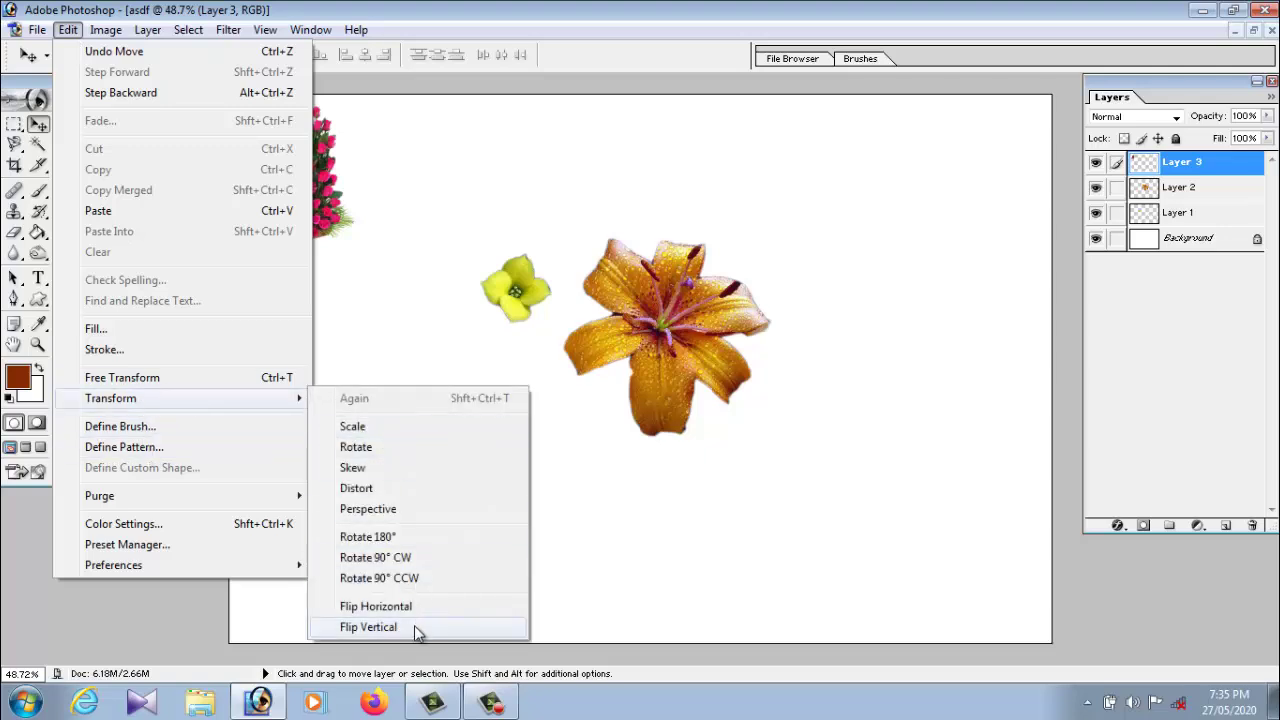
{"action": "left_click", "coordinate": [368, 627]}
{"action": "mouse_move", "coordinate": [318, 190]}
{"action": "left_mouse_down"}
{"action": "mouse_move", "coordinate": [272, 167]}
{"action": "mouse_move", "coordinate": [328, 193]}
{"action": "left_mouse_up"}
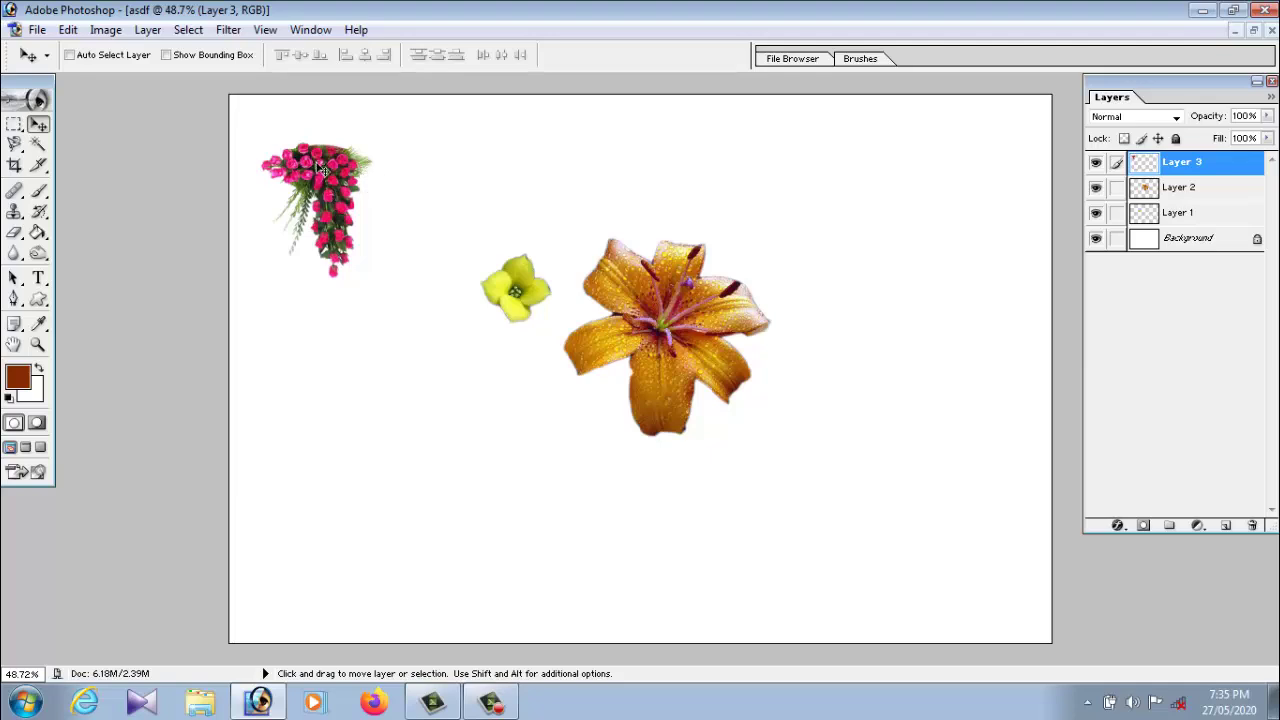
{"action": "left_click", "coordinate": [68, 29]}
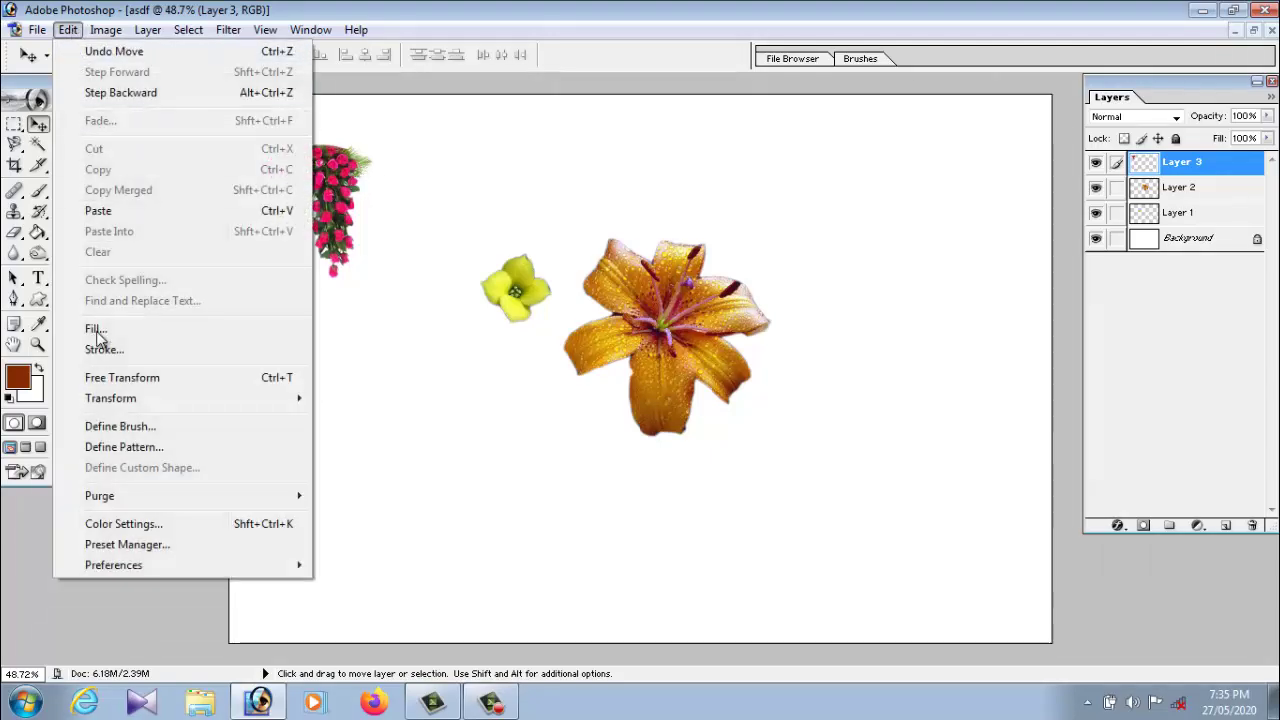
{"action": "mouse_move", "coordinate": [110, 398]}
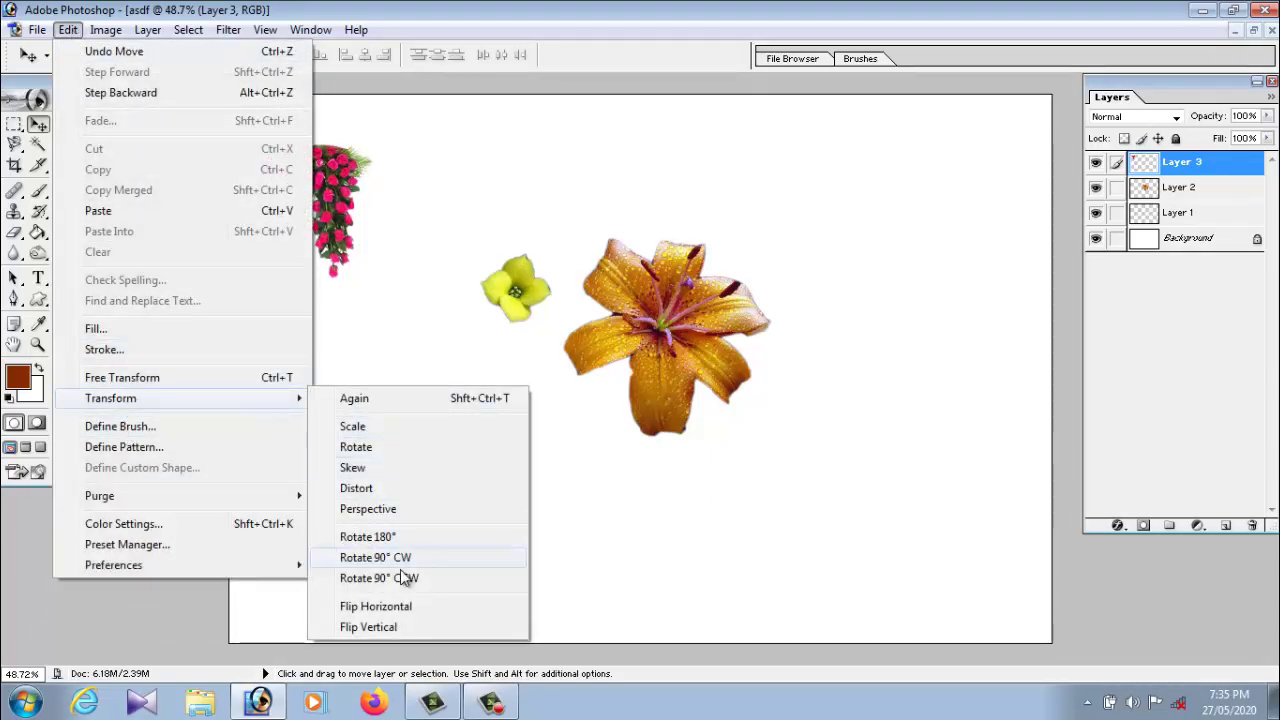
{"action": "left_click", "coordinate": [404, 578]}
{"action": "left_click_drag", "start_coordinate": [280, 199], "coordinate": [254, 120]}
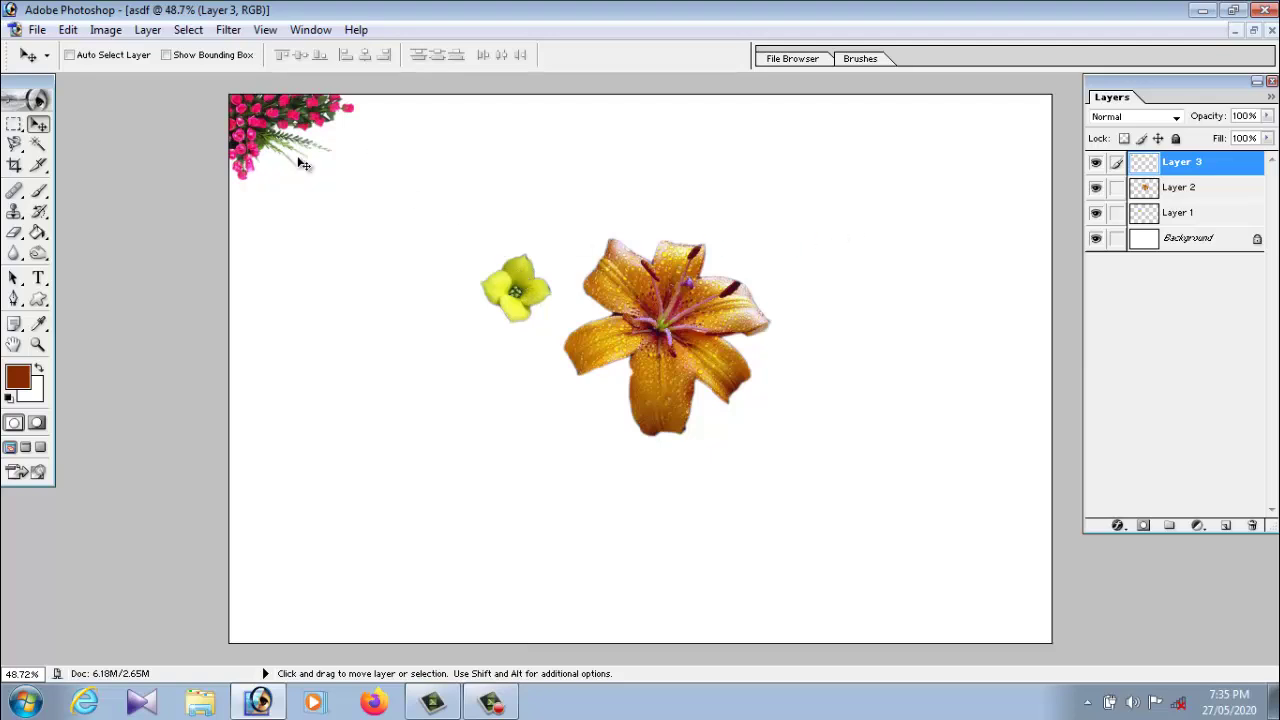
Move the yellow flower (Layer 1) further left and nudge the corner bouquet slightly
{"action": "left_click", "coordinate": [1195, 214]}
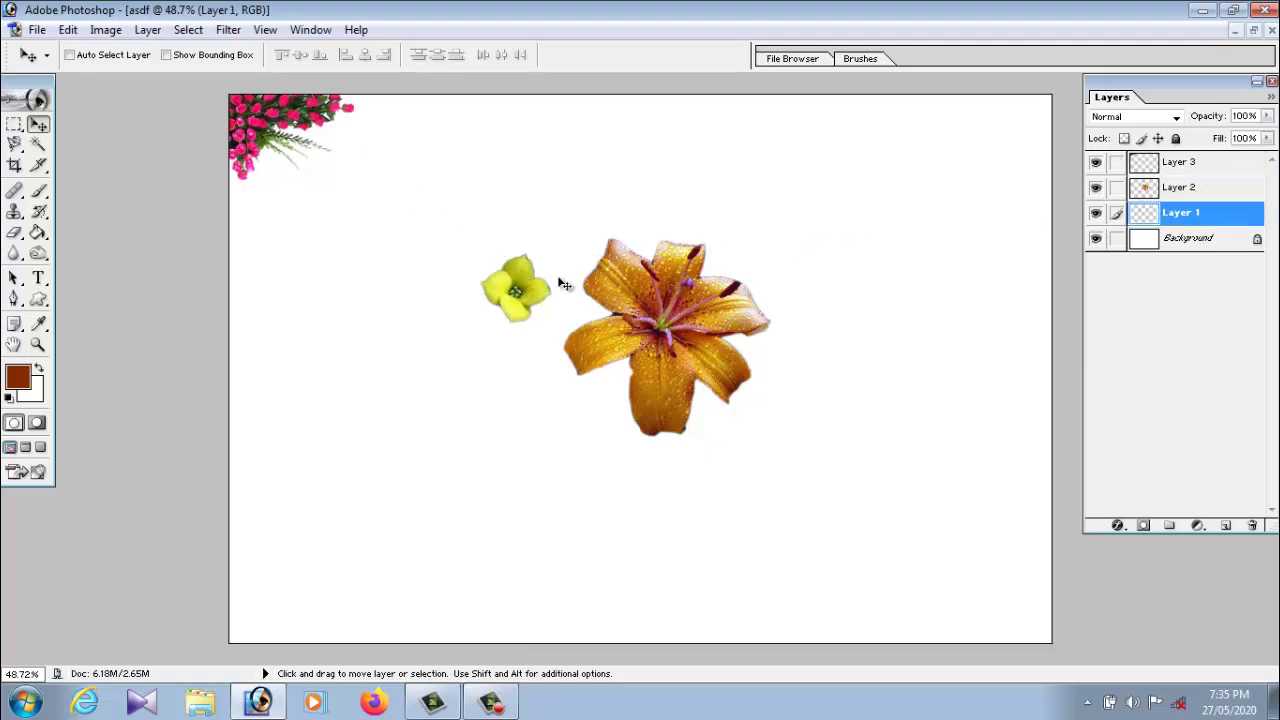
{"action": "mouse_move", "coordinate": [563, 284]}
{"action": "left_mouse_down"}
{"action": "mouse_move", "coordinate": [442, 134]}
{"action": "mouse_move", "coordinate": [395, 118]}
{"action": "mouse_move", "coordinate": [397, 105]}
{"action": "mouse_move", "coordinate": [408, 114]}
{"action": "mouse_move", "coordinate": [363, 163]}
{"action": "mouse_move", "coordinate": [272, 201]}
{"action": "mouse_move", "coordinate": [329, 169]}
{"action": "mouse_move", "coordinate": [417, 294]}
{"action": "mouse_move", "coordinate": [416, 342]}
{"action": "left_mouse_up"}
{"action": "right_click", "coordinate": [264, 134]}
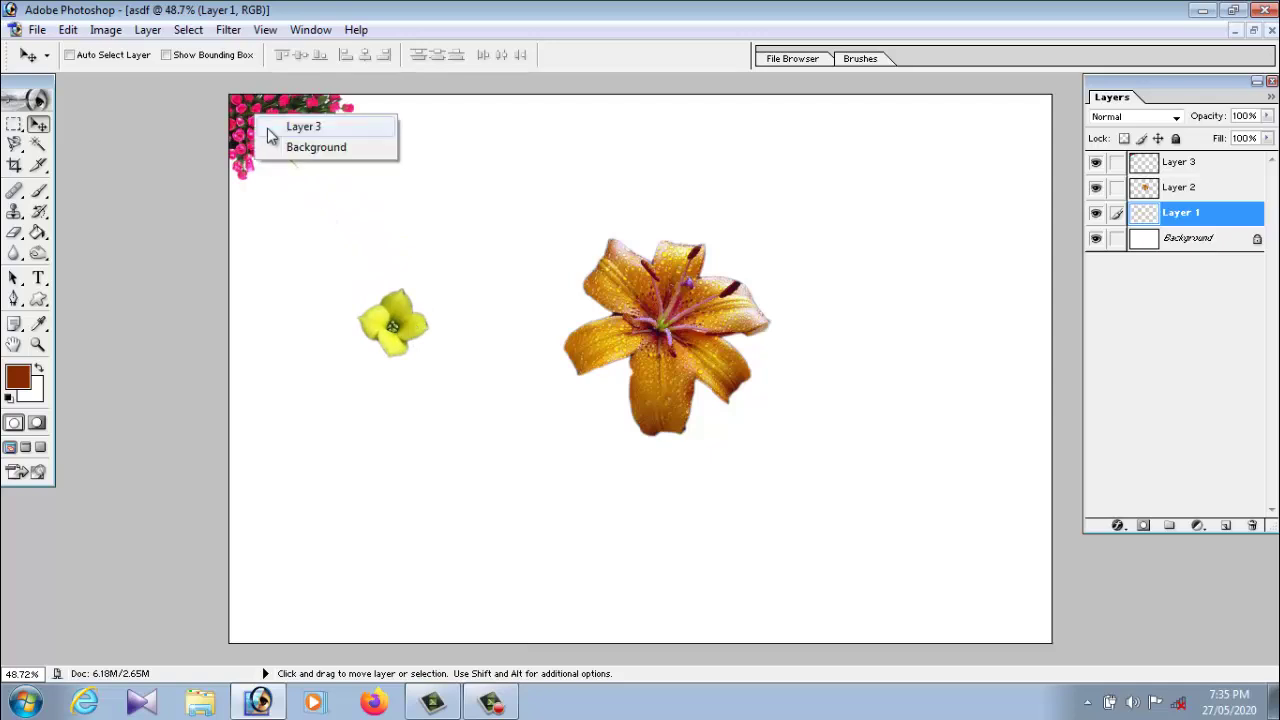
{"action": "left_click", "coordinate": [272, 126]}
{"action": "left_click_drag", "start_coordinate": [268, 127], "coordinate": [262, 130]}
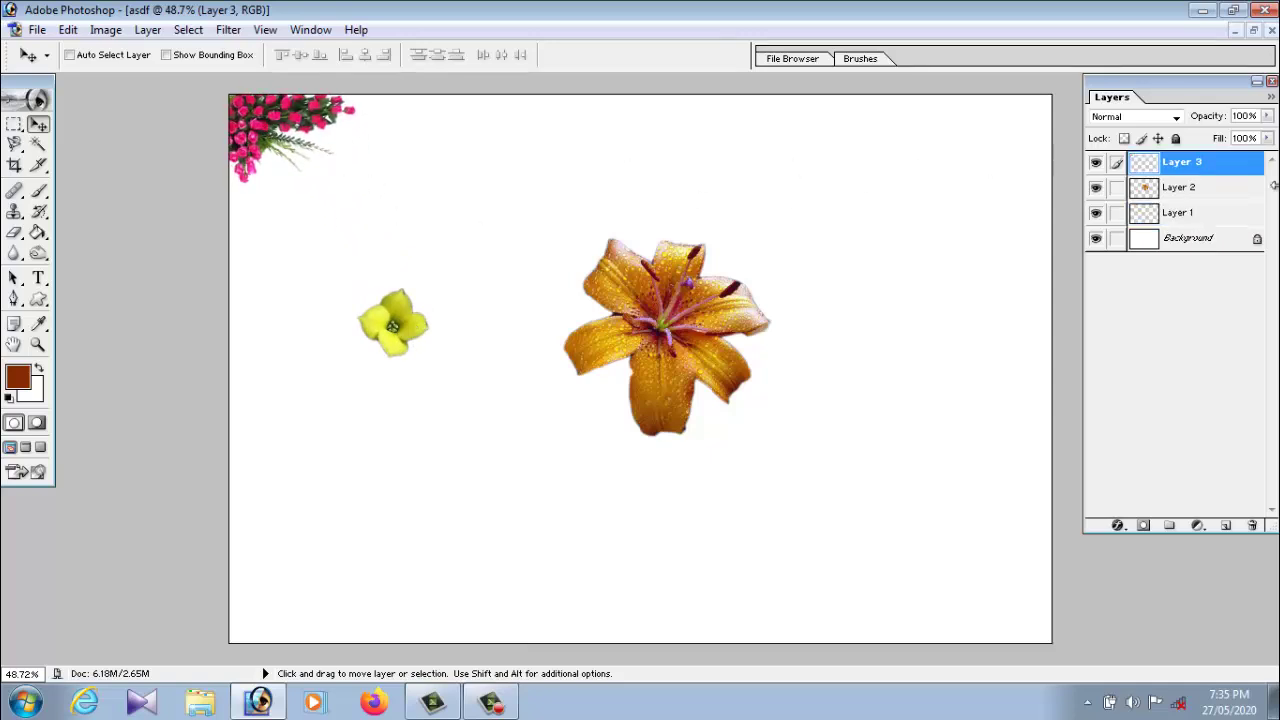
Duplicate the rose bouquet layer as Layer 3 copy and keep the copy selected
{"action": "left_click", "coordinate": [148, 29]}
{"action": "left_click", "coordinate": [190, 72]}
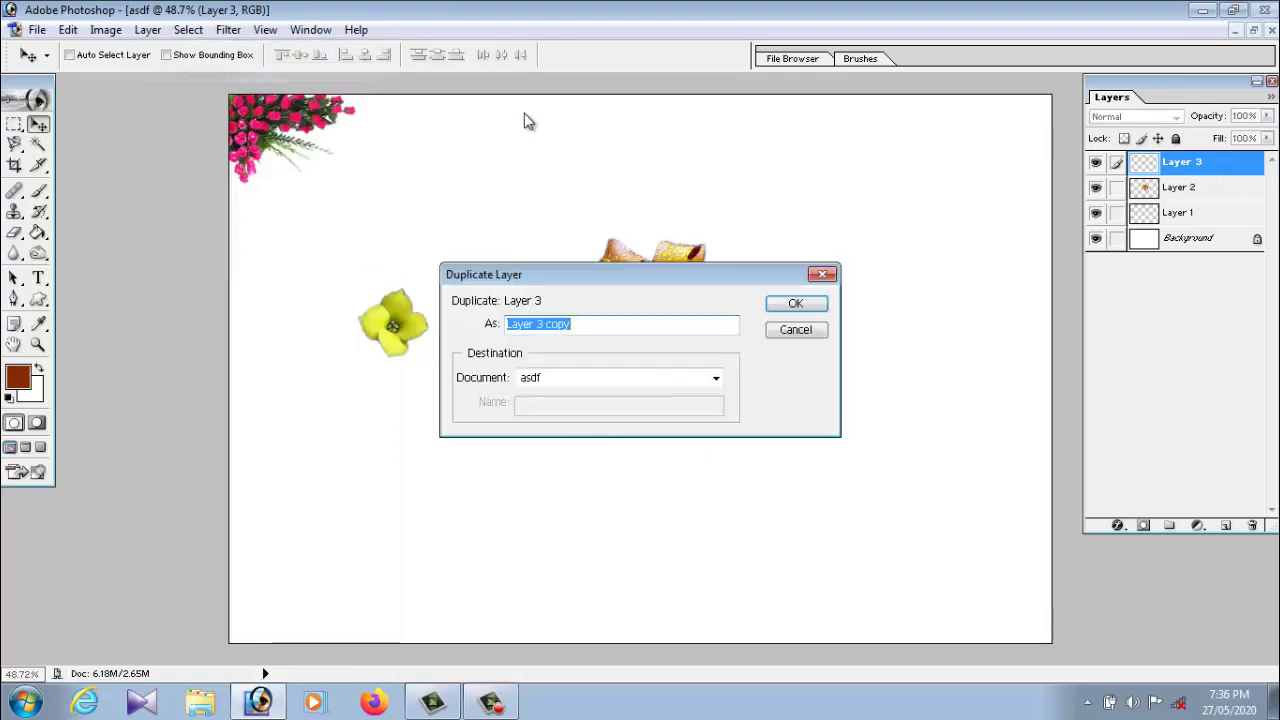
{"action": "left_click", "coordinate": [800, 303]}
{"action": "left_click", "coordinate": [1213, 190]}
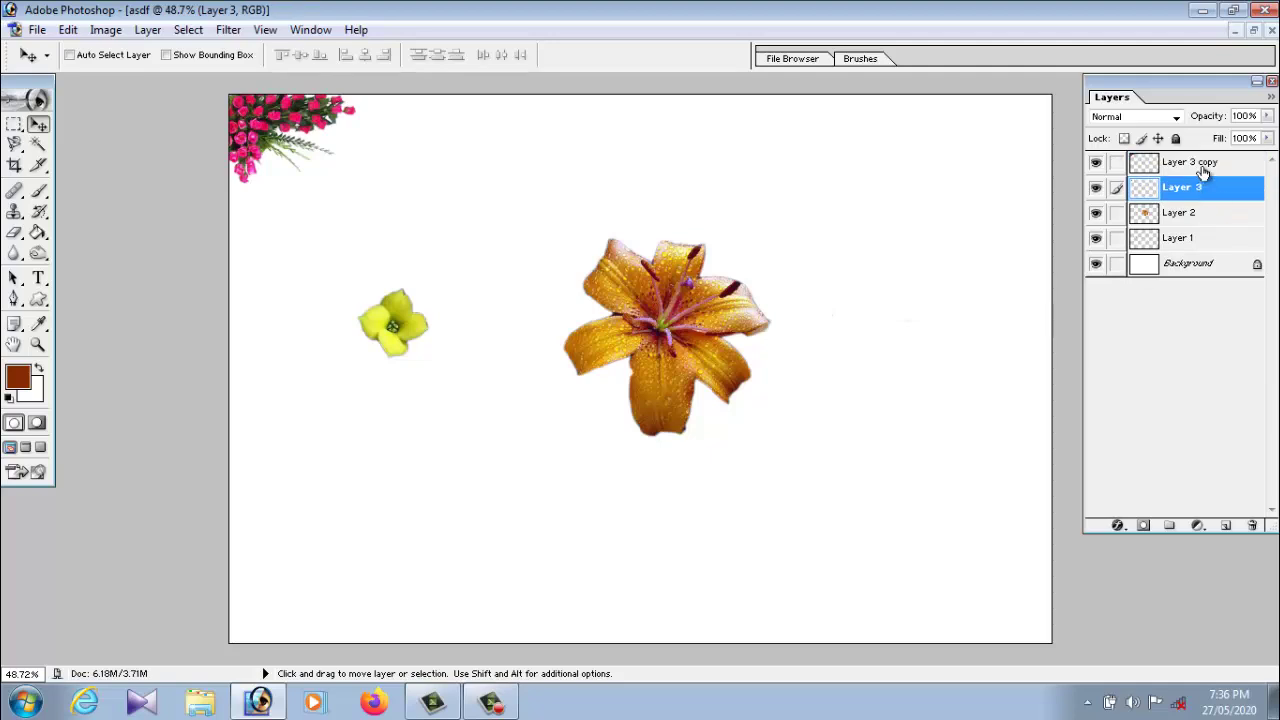
{"action": "left_click", "coordinate": [1205, 166]}
Move Layer 3 copy to the top-right, flip it horizontally, and snug it into the corner
{"action": "left_click_drag", "start_coordinate": [270, 130], "coordinate": [968, 135]}
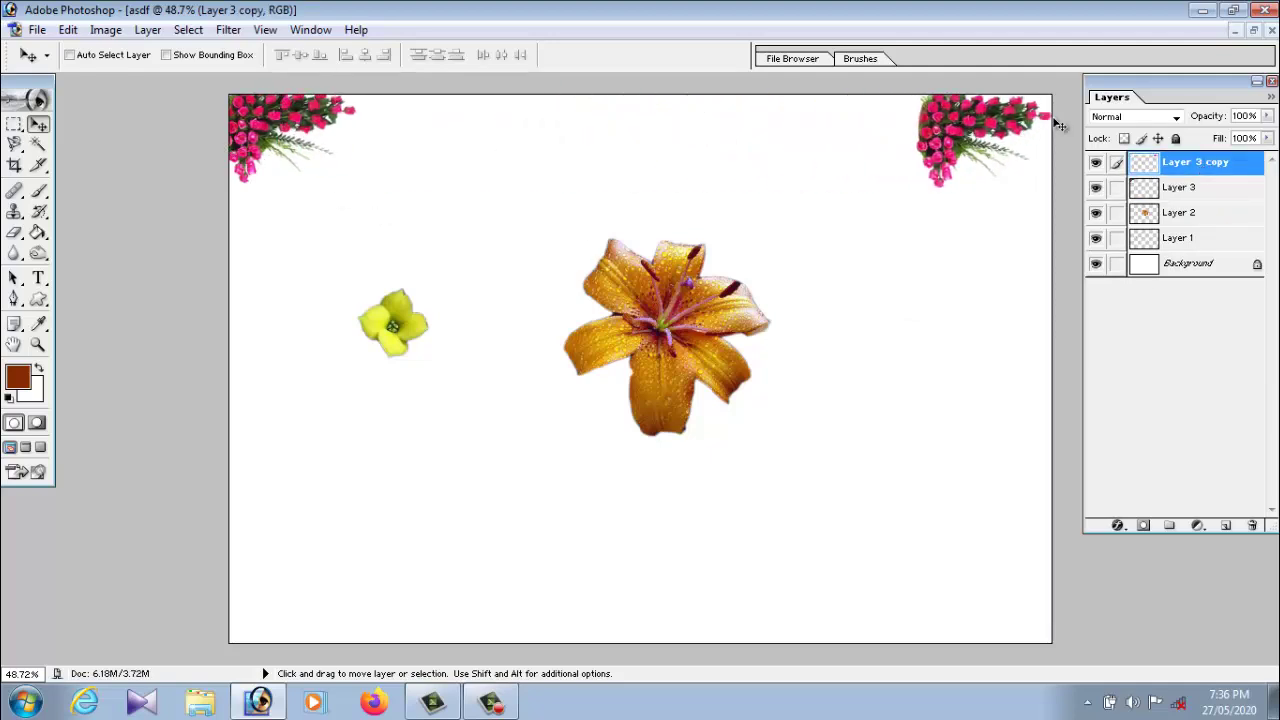
{"action": "left_click", "coordinate": [67, 30]}
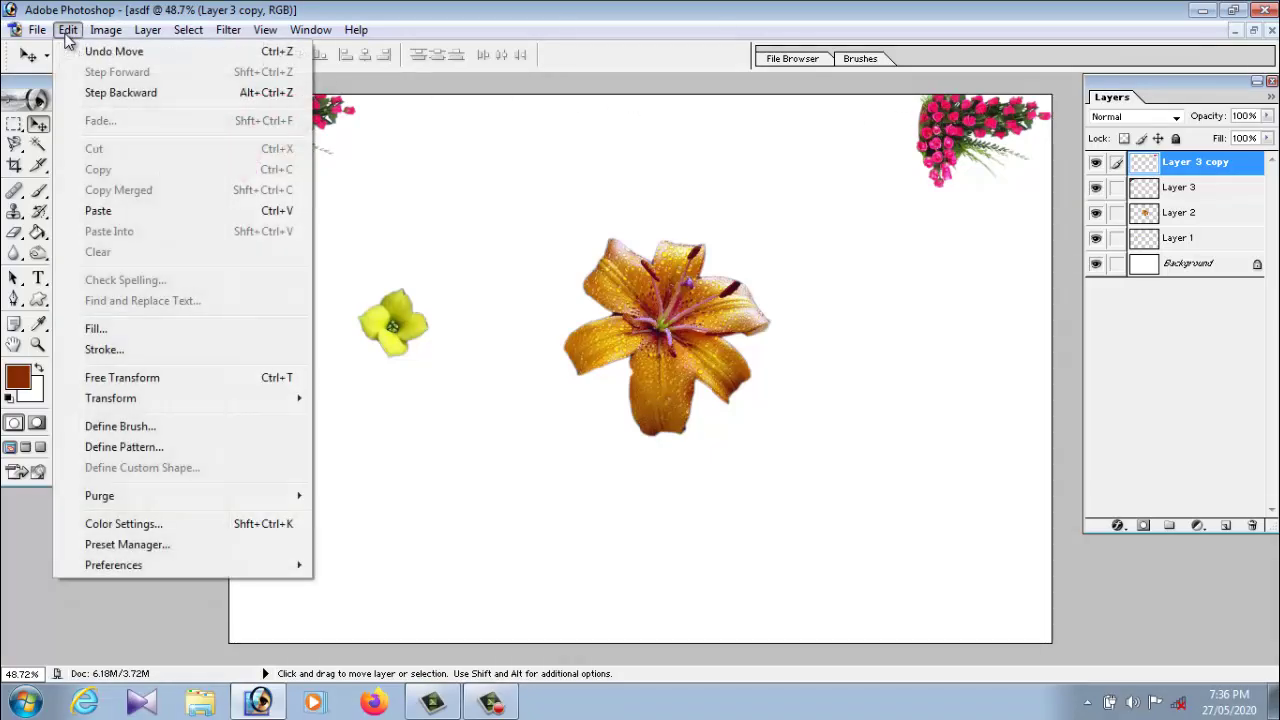
{"action": "mouse_move", "coordinate": [111, 398]}
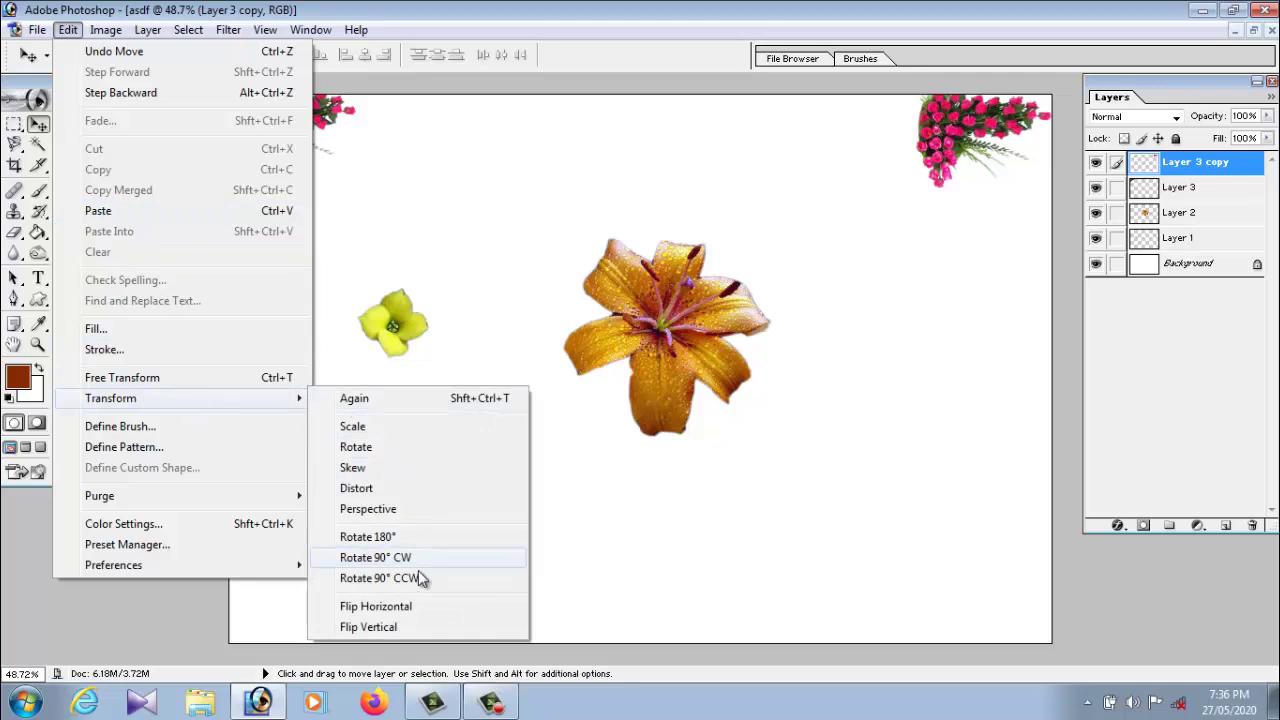
{"action": "left_click", "coordinate": [409, 612]}
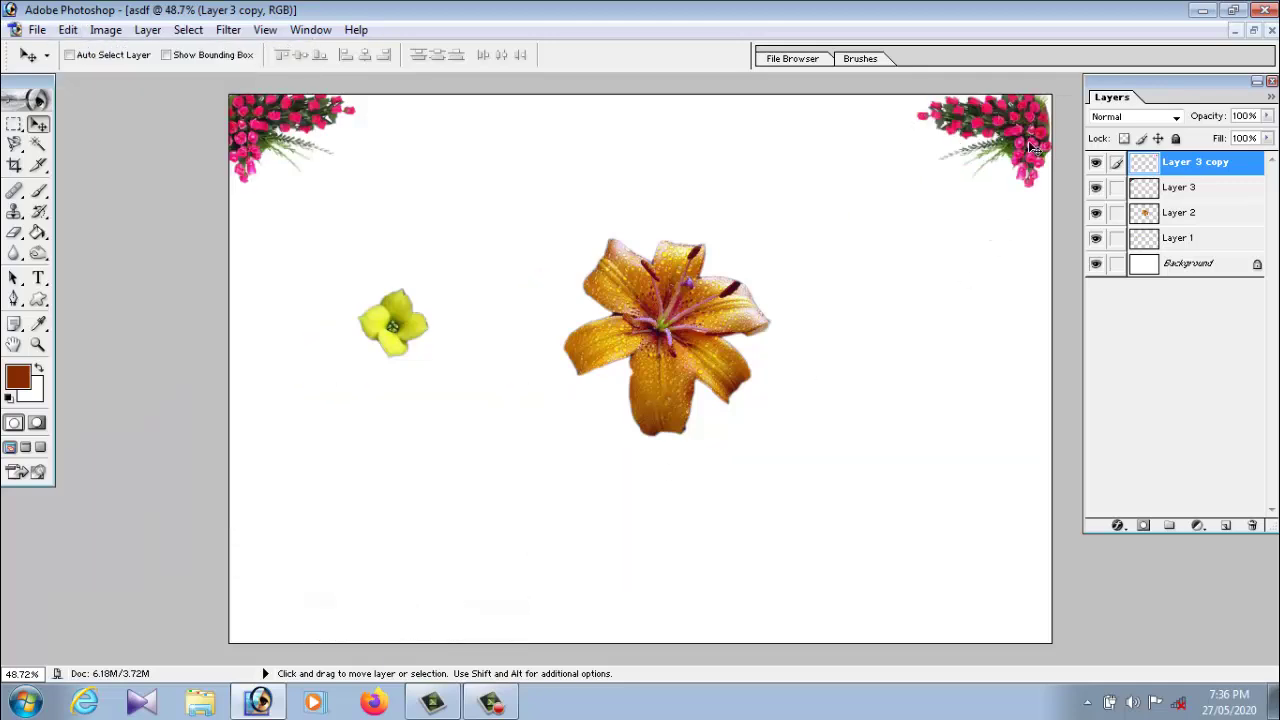
{"action": "left_click_drag", "start_coordinate": [1035, 148], "coordinate": [1042, 134]}
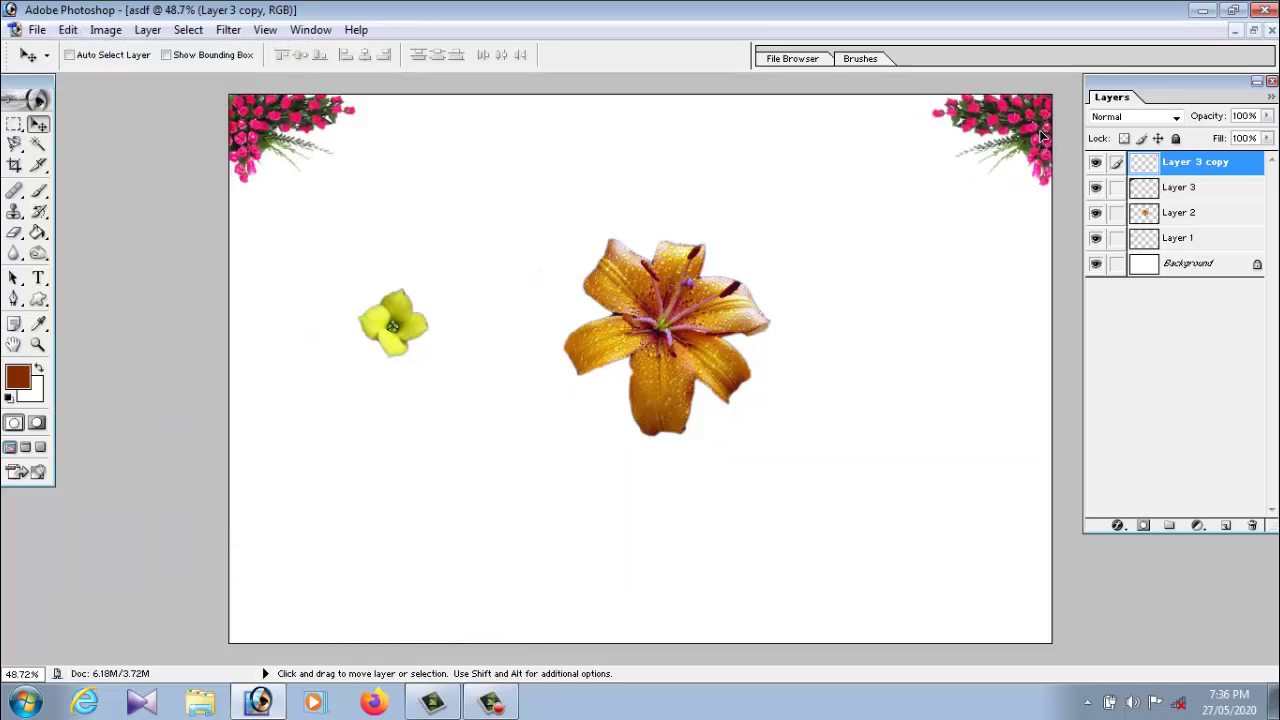
Move the yellow flower (Layer 1) to the bottom-left corner, then slightly up and right
{"action": "right_click", "coordinate": [387, 312]}
{"action": "left_click", "coordinate": [405, 323]}
{"action": "left_click_drag", "start_coordinate": [398, 312], "coordinate": [255, 620]}
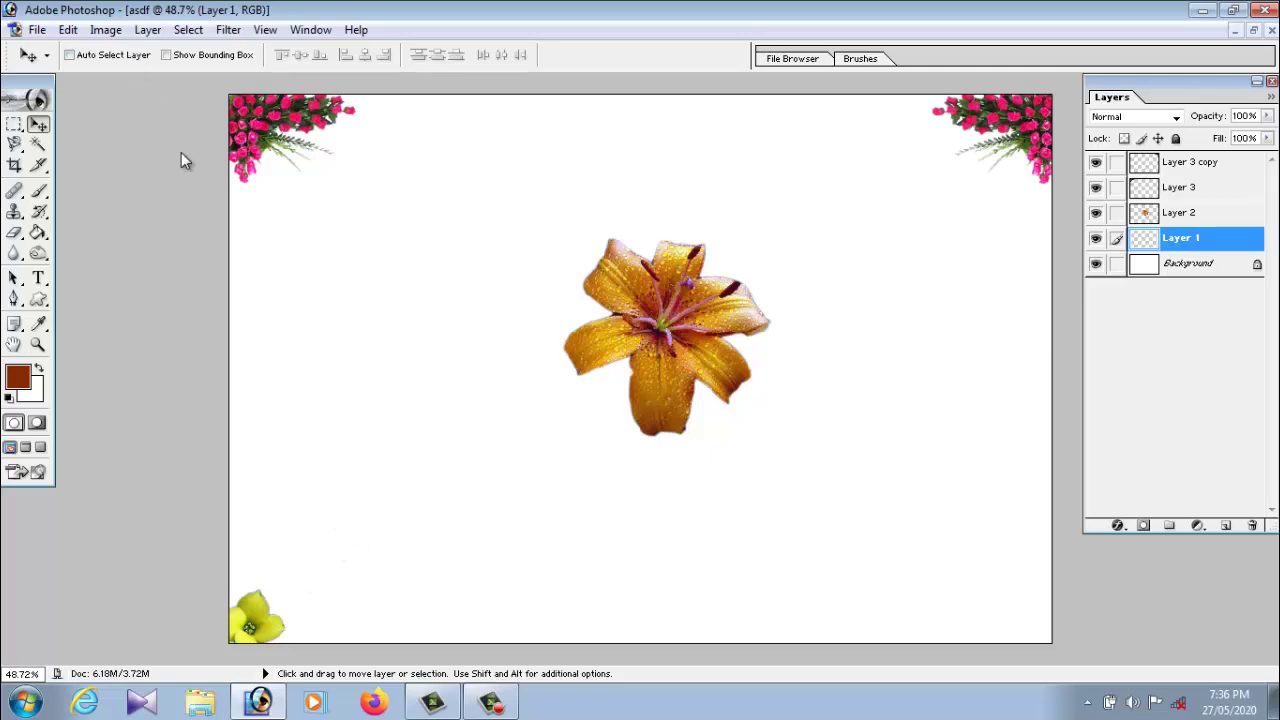
{"action": "mouse_move", "coordinate": [290, 617]}
{"action": "left_mouse_down"}
{"action": "mouse_move", "coordinate": [337, 512]}
{"action": "mouse_move", "coordinate": [354, 511]}
{"action": "left_mouse_up"}
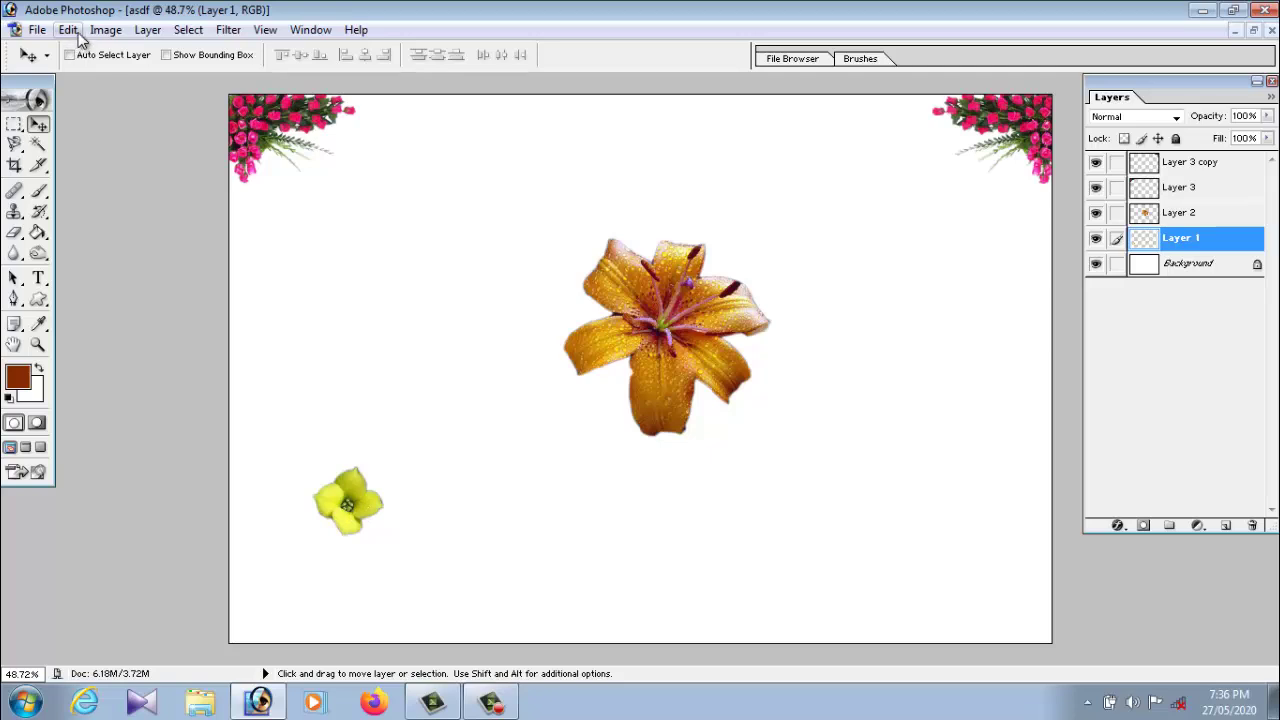
Duplicate the yellow flower as Layer 1 copy, shift the copy right, and nudge the original down-left
{"action": "left_click", "coordinate": [147, 30]}
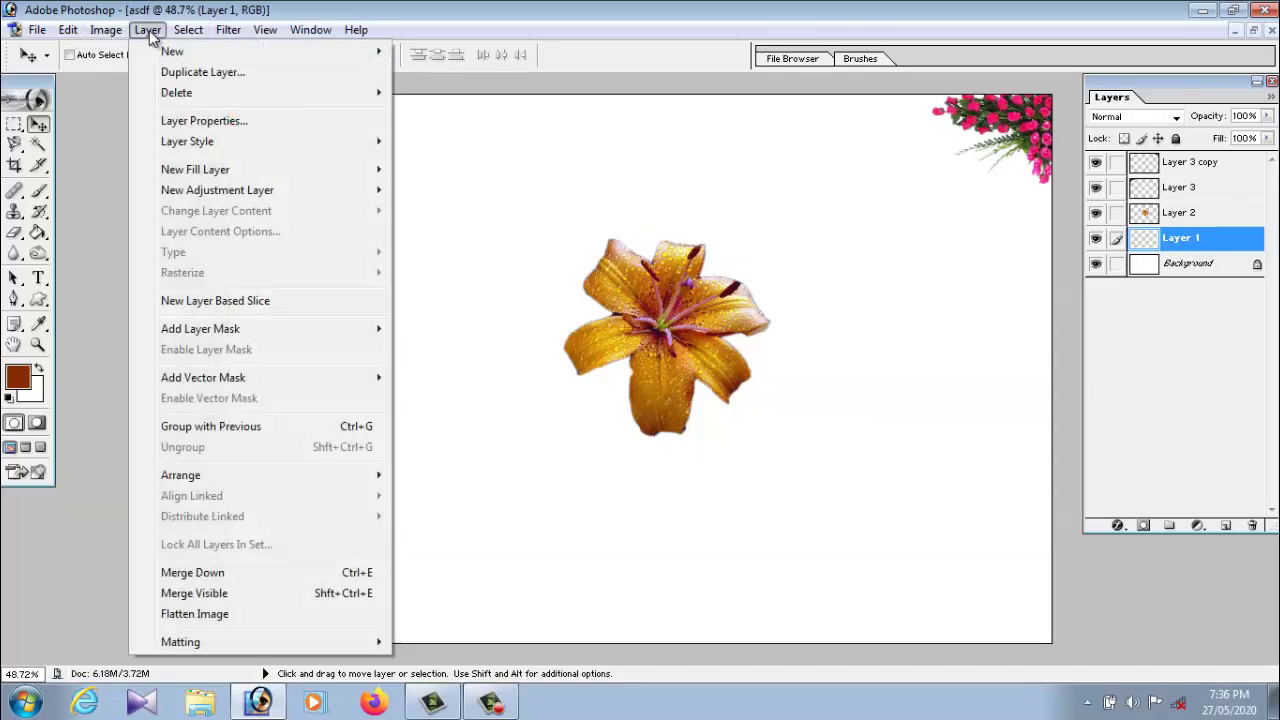
{"action": "left_click", "coordinate": [165, 72]}
{"action": "left_click", "coordinate": [795, 302]}
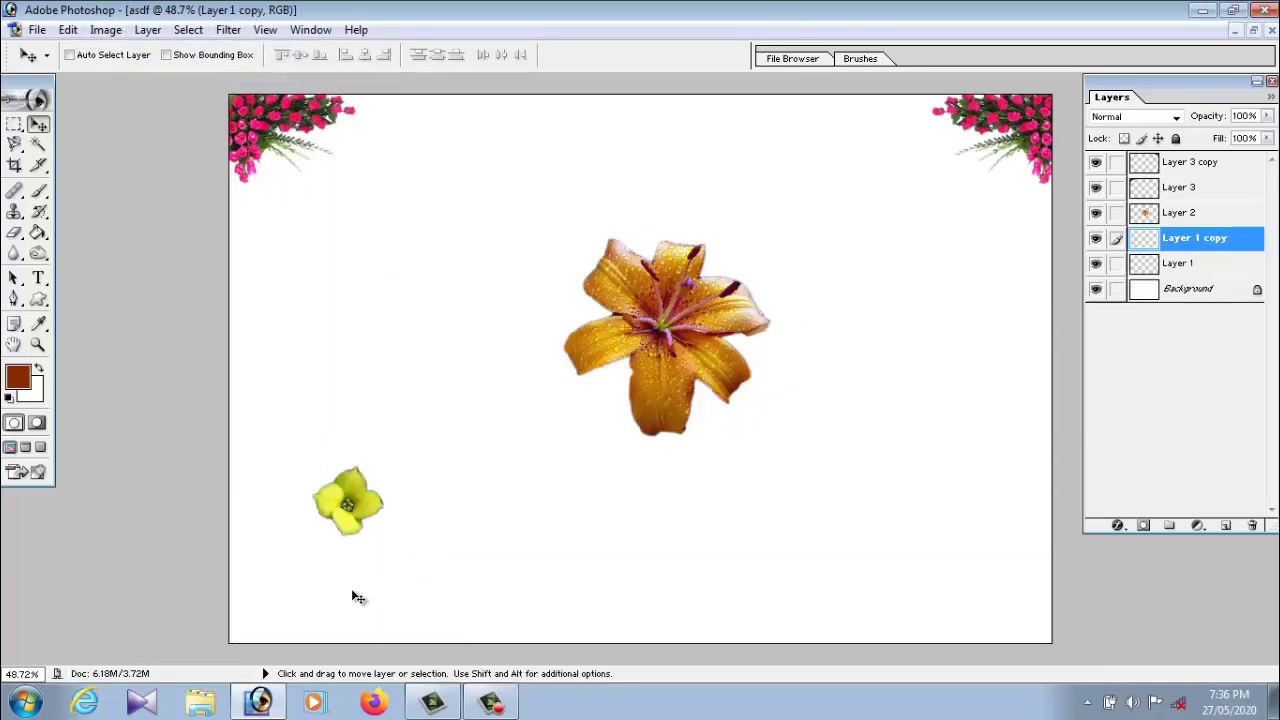
{"action": "left_click_drag", "start_coordinate": [350, 512], "coordinate": [622, 517]}
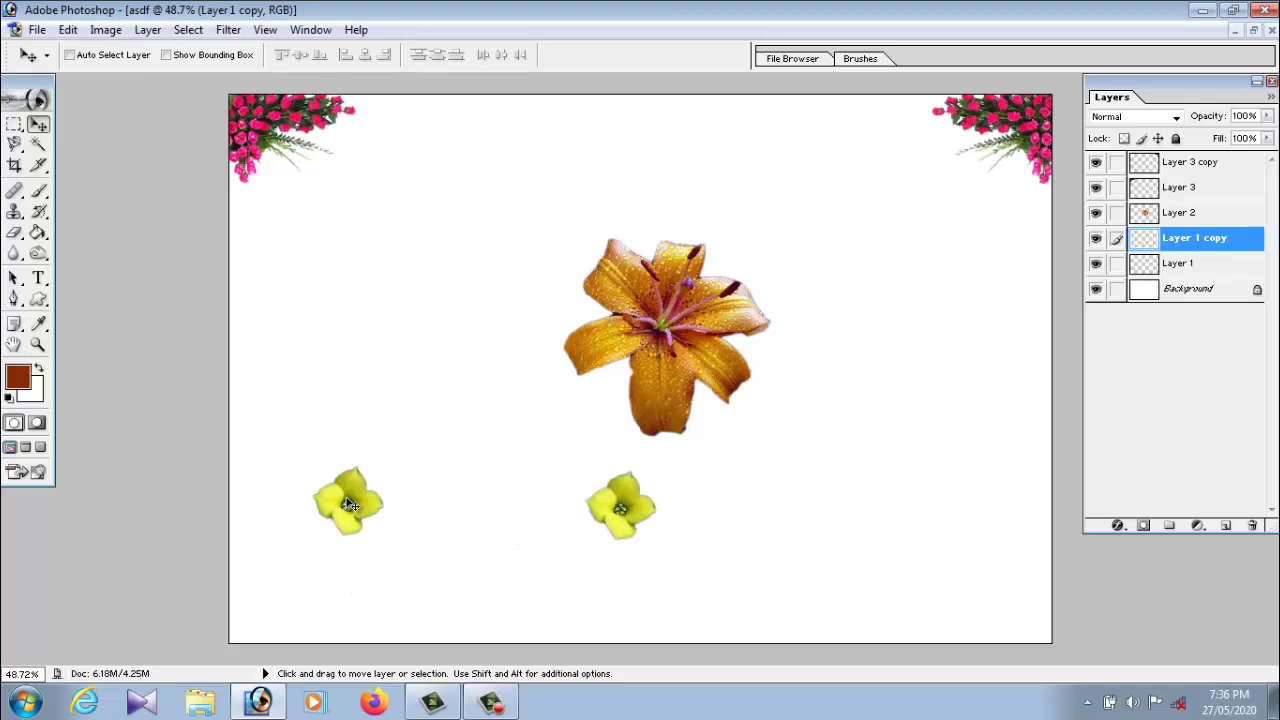
{"action": "left_click", "coordinate": [1218, 264]}
{"action": "left_click_drag", "start_coordinate": [357, 520], "coordinate": [265, 632]}
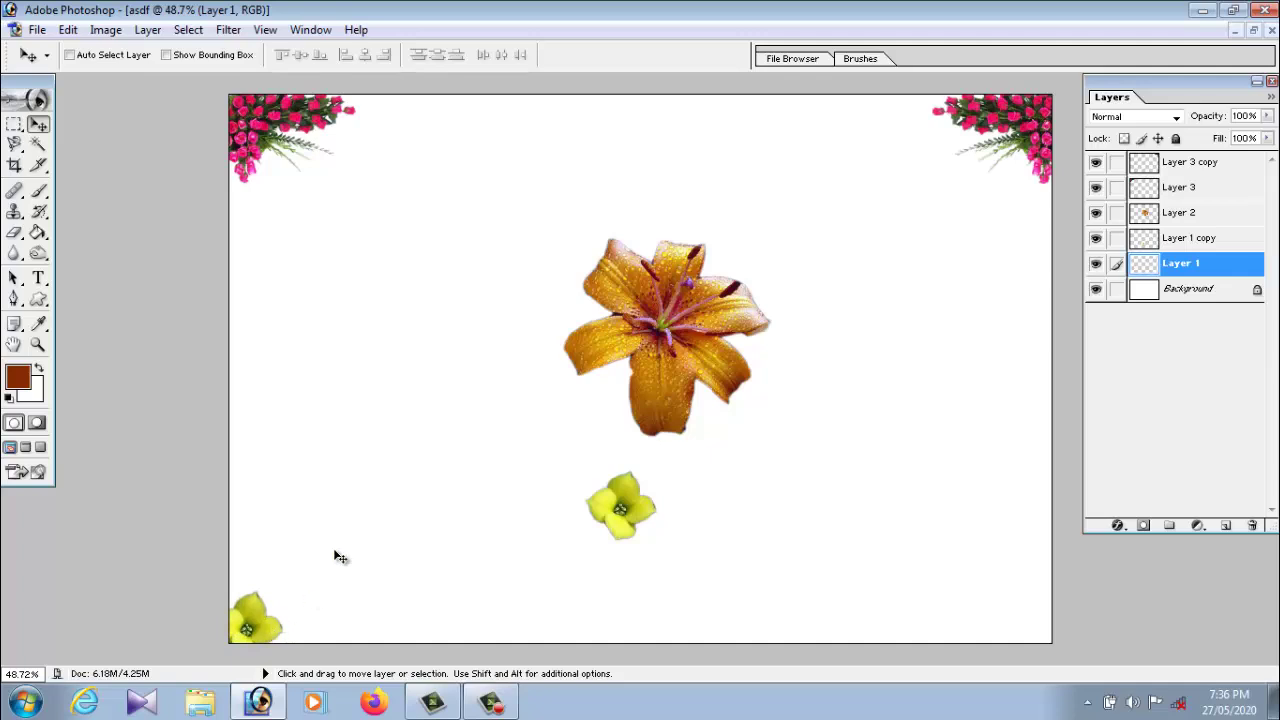
Scale the bottom-left yellow flower to about 234% and fit it into the corner
{"action": "left_click", "coordinate": [68, 29]}
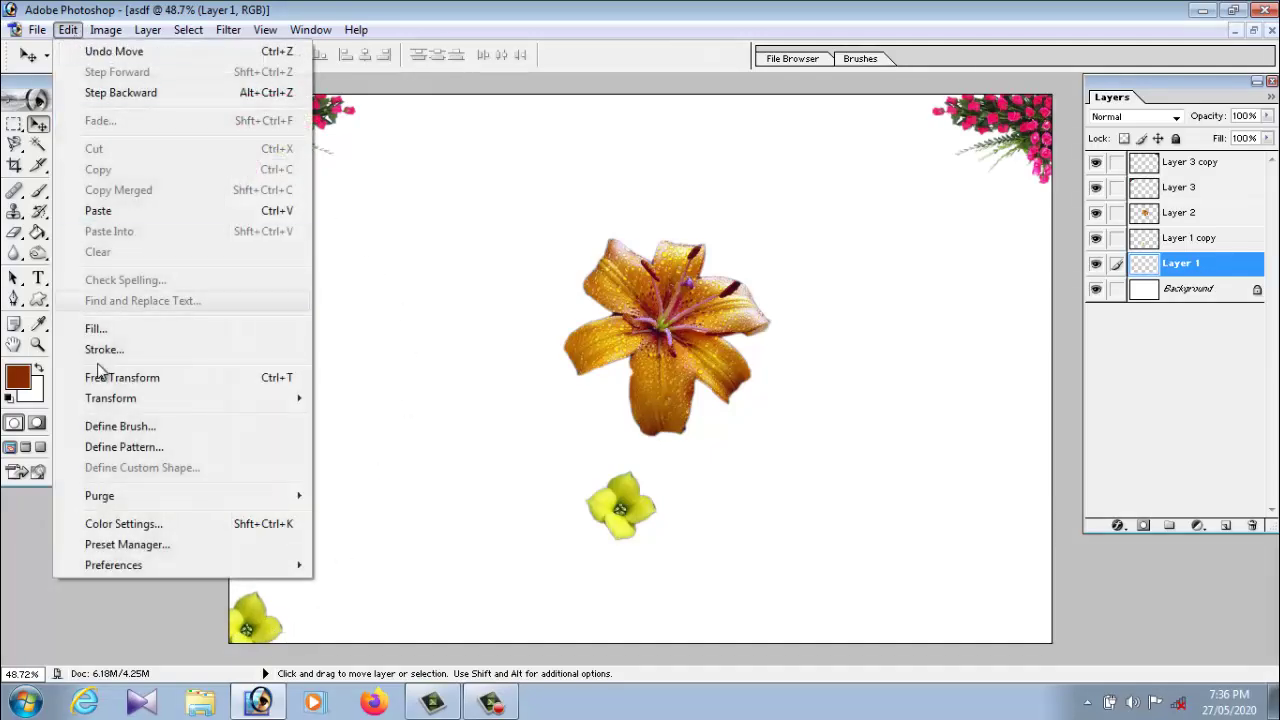
{"action": "left_click", "coordinate": [404, 432]}
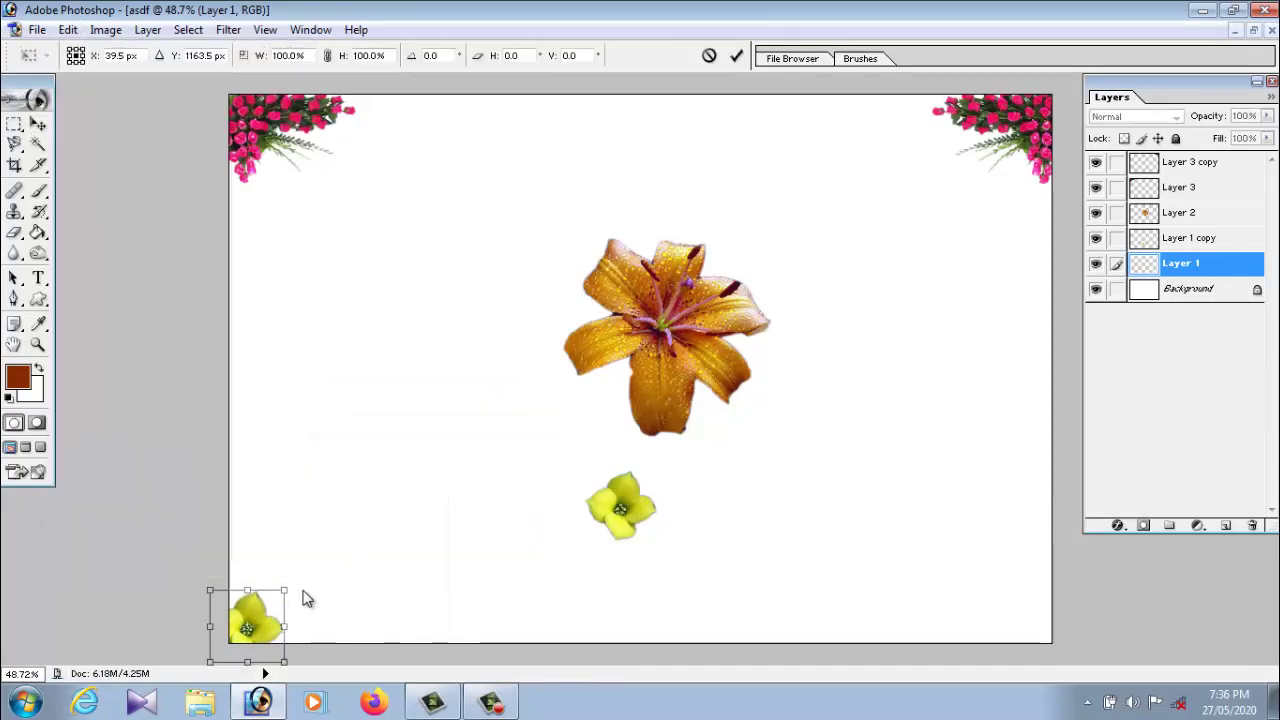
{"action": "left_click_drag", "start_coordinate": [286, 591], "coordinate": [385, 492]}
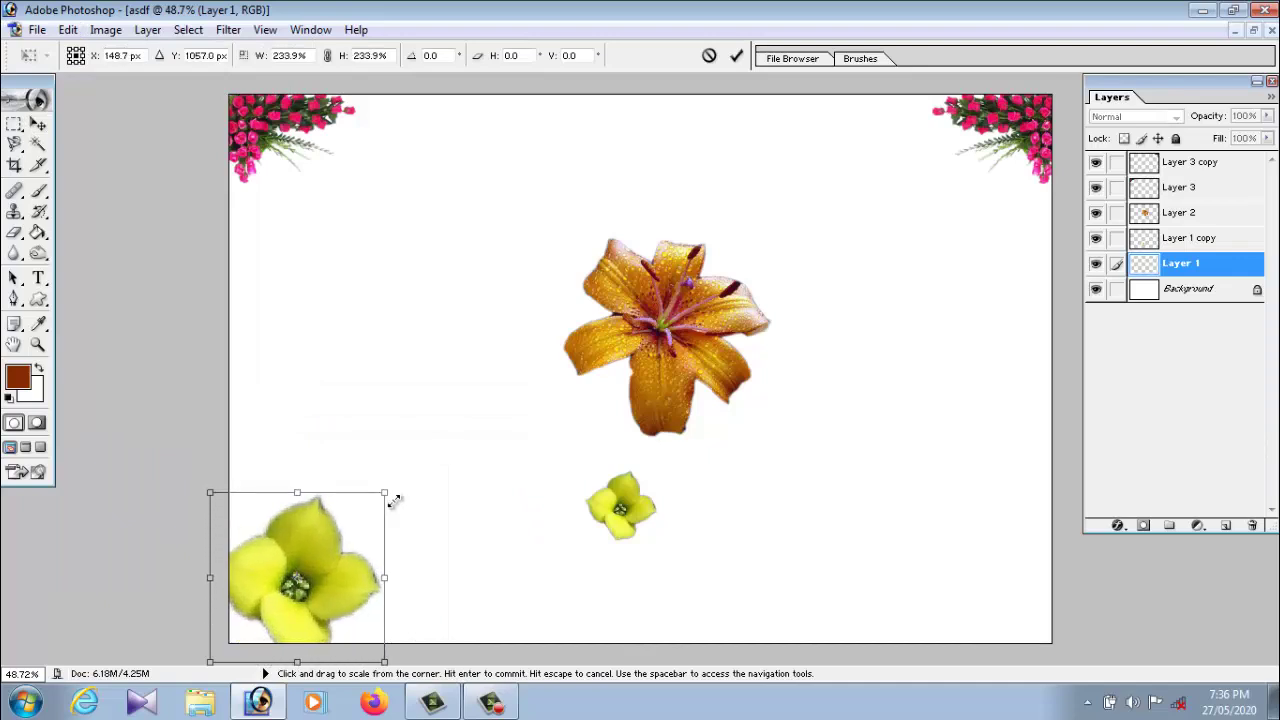
{"action": "left_click_drag", "start_coordinate": [318, 571], "coordinate": [297, 597]}
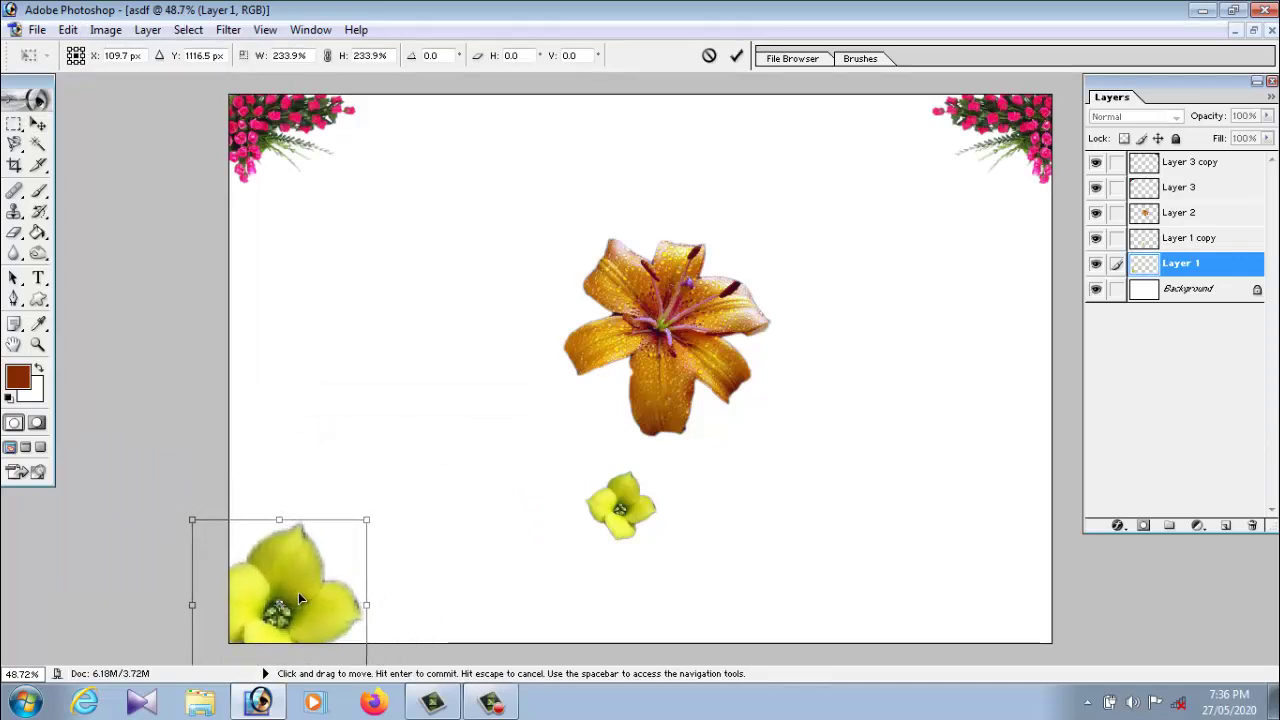
{"action": "key", "text": "Return"}
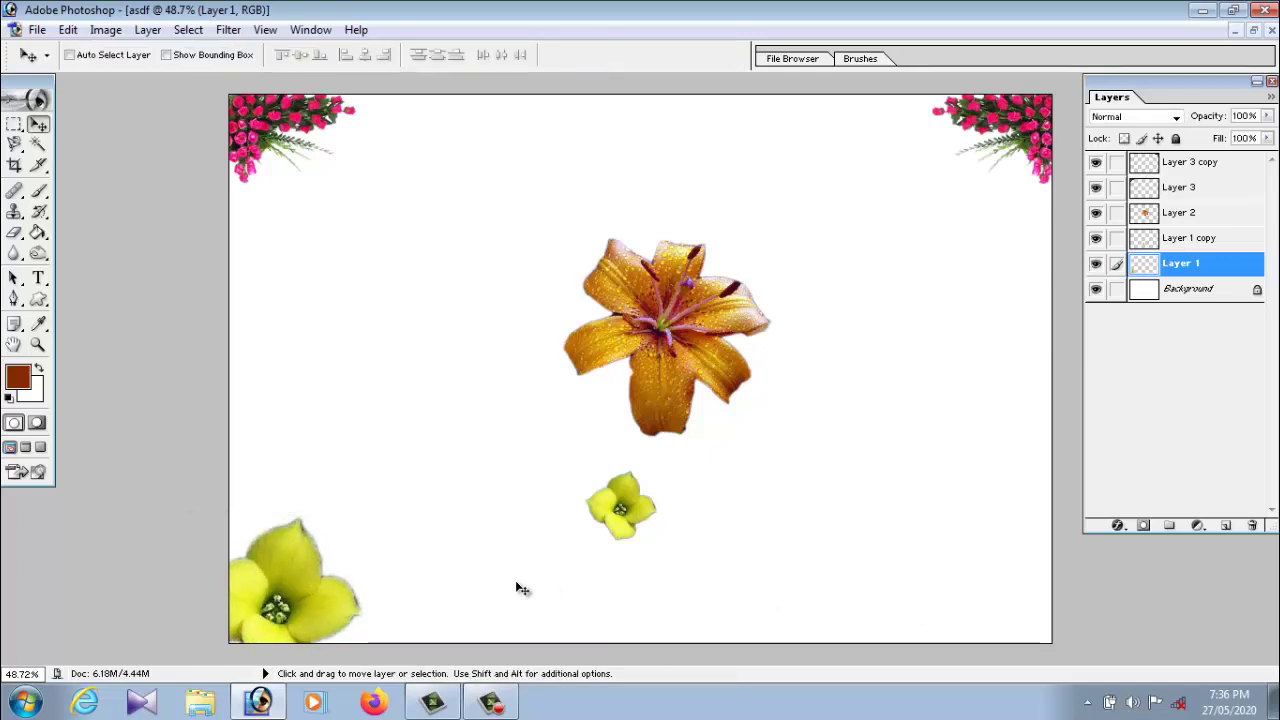
Duplicate the yellow flower as Layer 1 copy 2 and move it to the bottom-right corner
{"action": "left_click", "coordinate": [147, 29]}
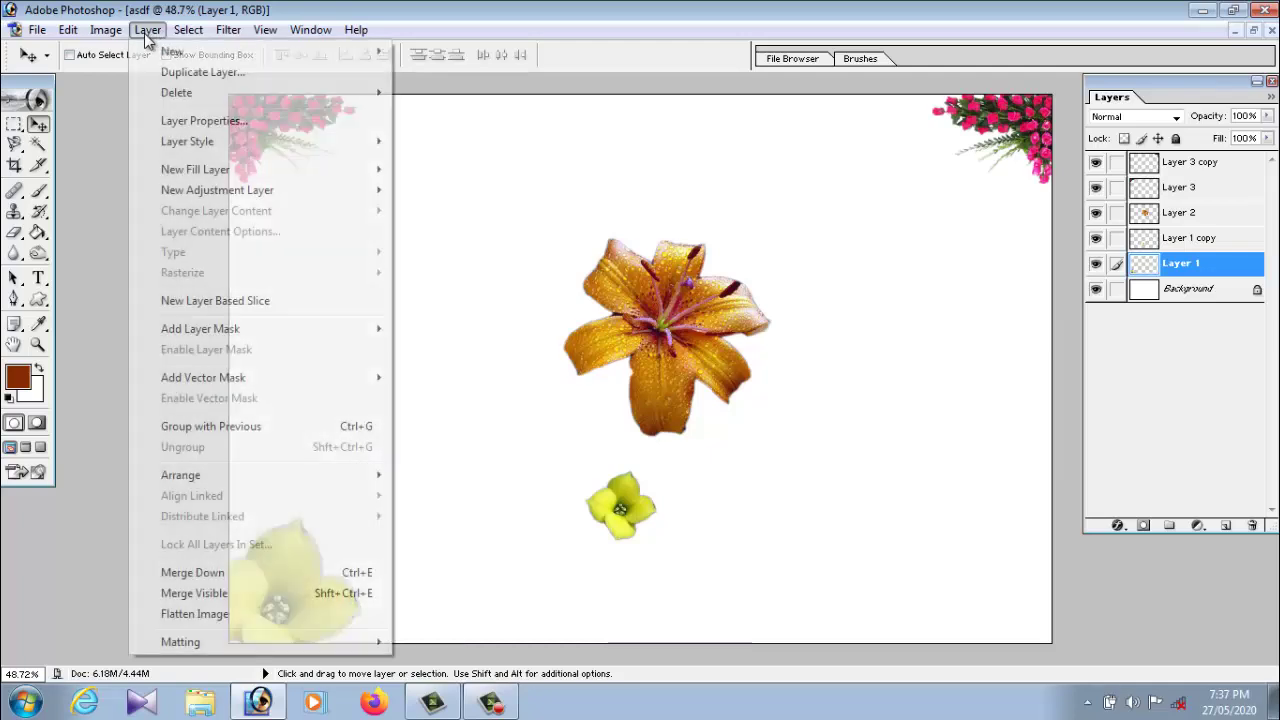
{"action": "left_click", "coordinate": [165, 74]}
{"action": "left_click", "coordinate": [795, 304]}
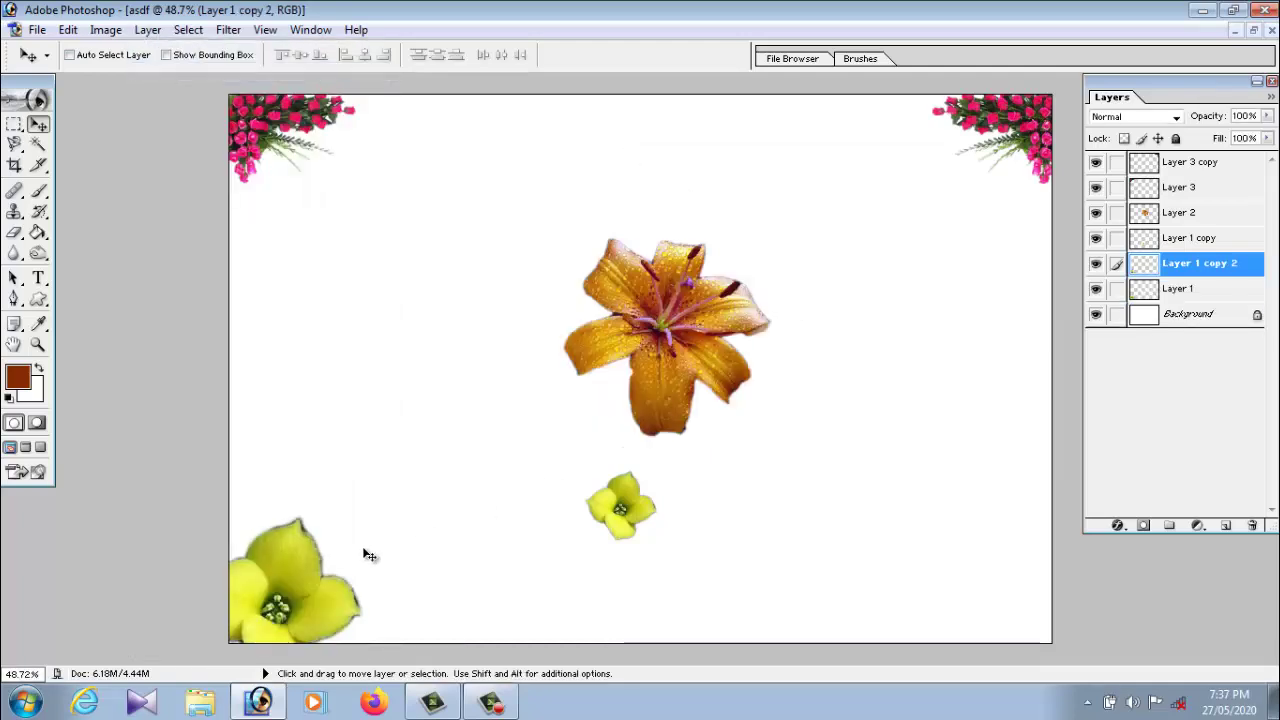
{"action": "mouse_move", "coordinate": [303, 578]}
{"action": "left_mouse_down"}
{"action": "mouse_move", "coordinate": [1042, 572]}
{"action": "mouse_move", "coordinate": [1005, 572]}
{"action": "left_mouse_up"}
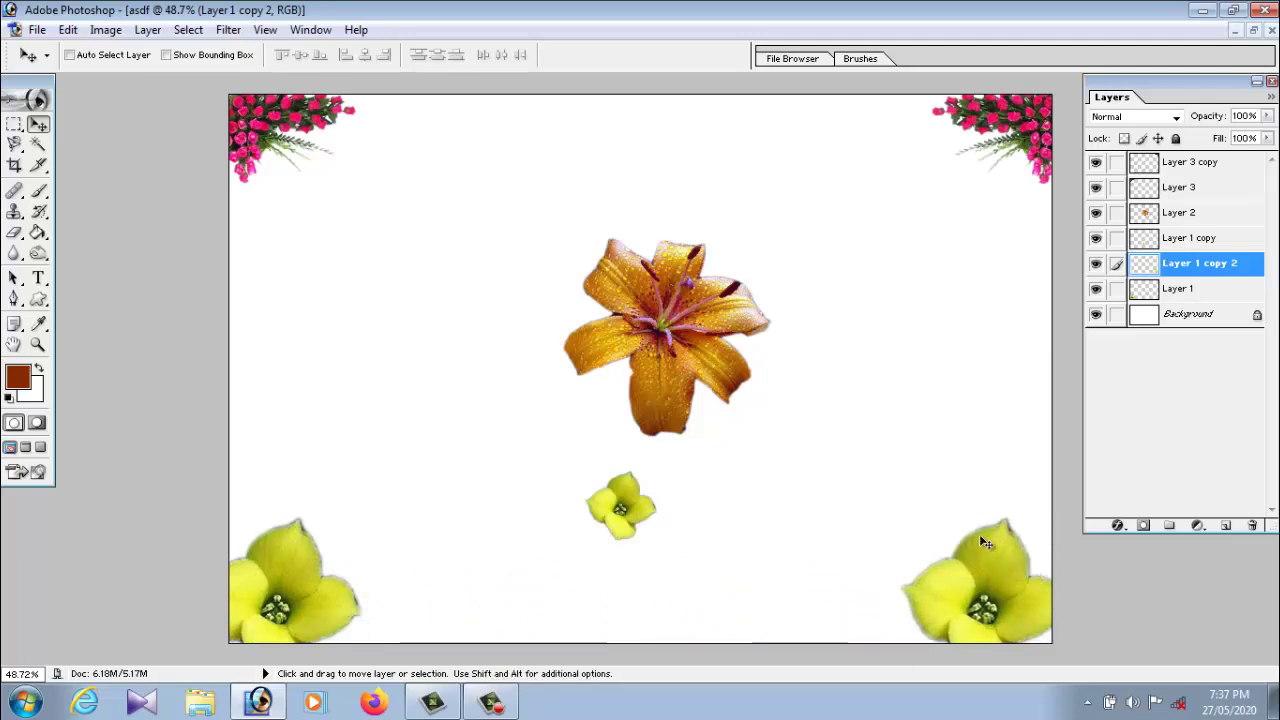
Flip the bottom-right flower horizontally and nudge it flush with the right edge
{"action": "left_click", "coordinate": [67, 30]}
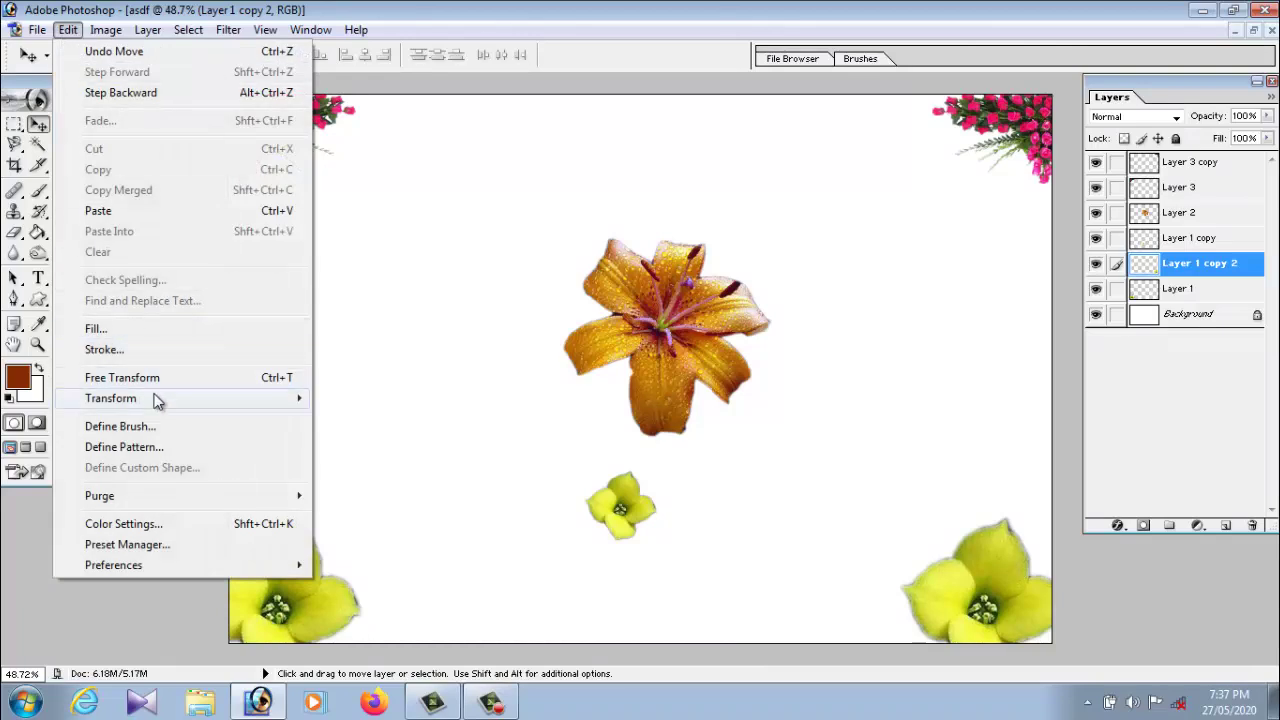
{"action": "left_click", "coordinate": [385, 608]}
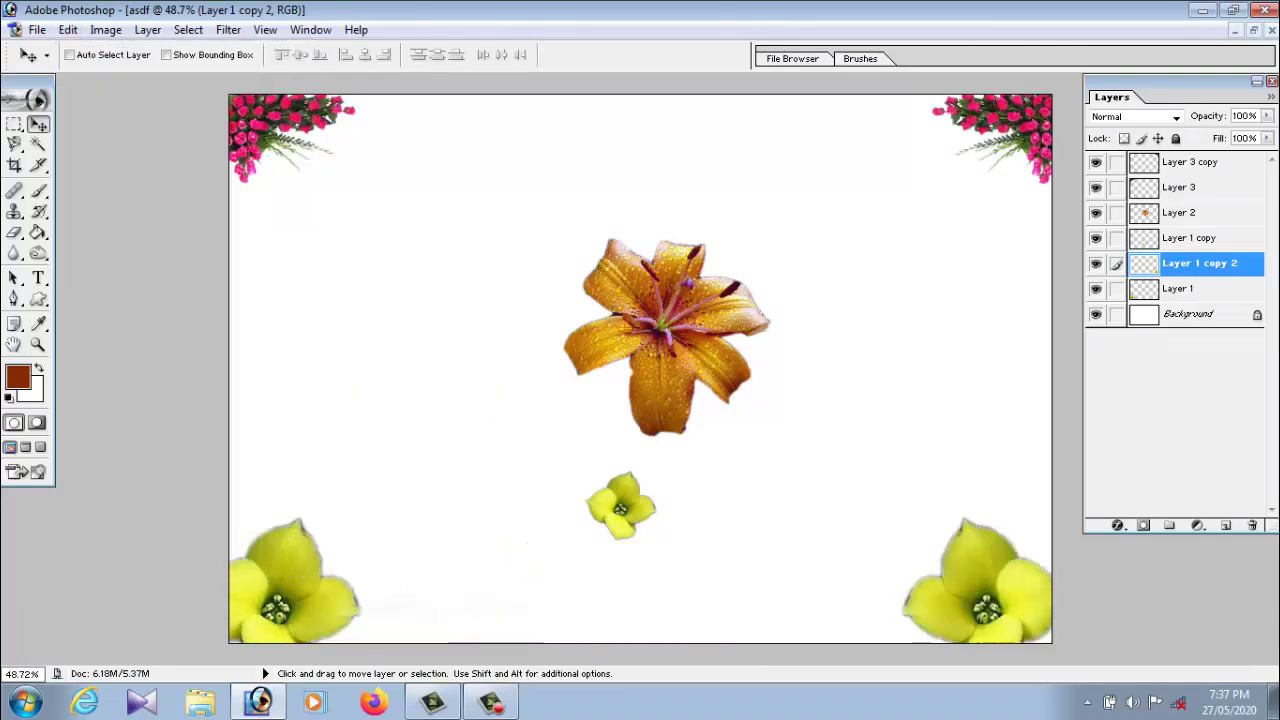
{"action": "left_click_drag", "start_coordinate": [991, 607], "coordinate": [1013, 605]}
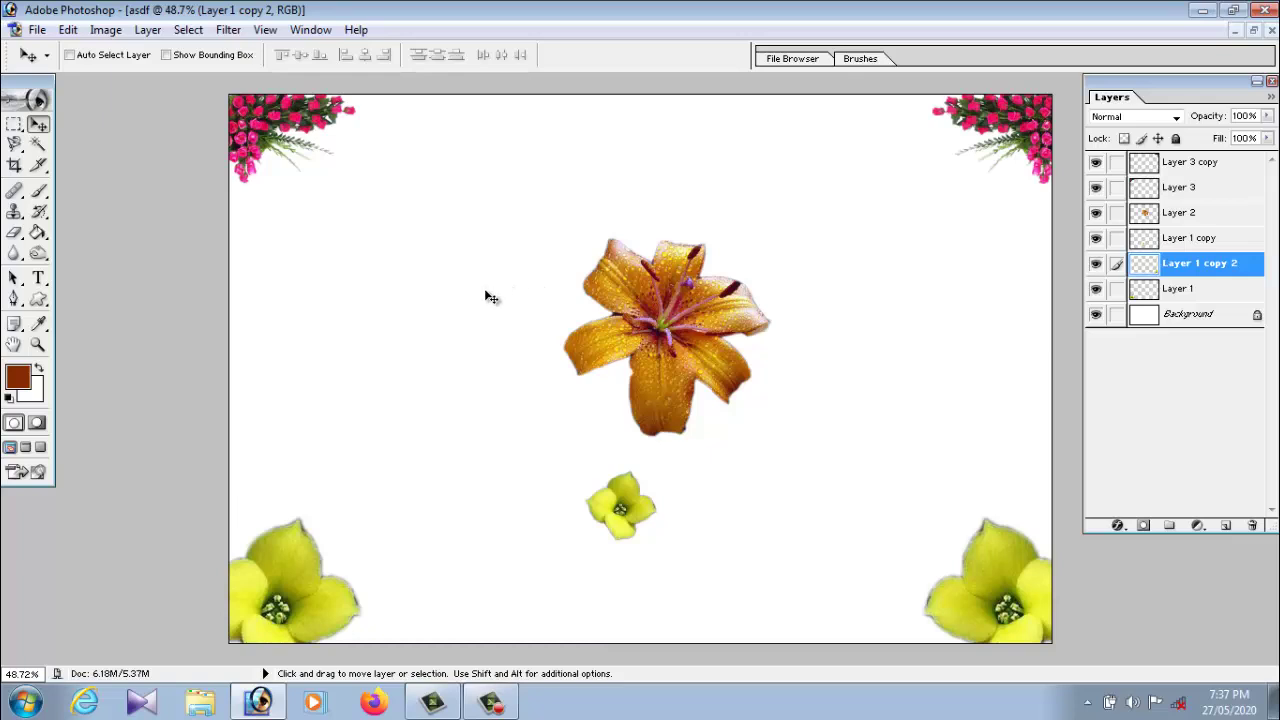
Reposition the lily (Layer 2) down-left and the small yellow flower (Layer 1 copy) slightly up
{"action": "right_click", "coordinate": [666, 316]}
{"action": "left_click", "coordinate": [680, 323]}
{"action": "left_click_drag", "start_coordinate": [679, 330], "coordinate": [546, 403]}
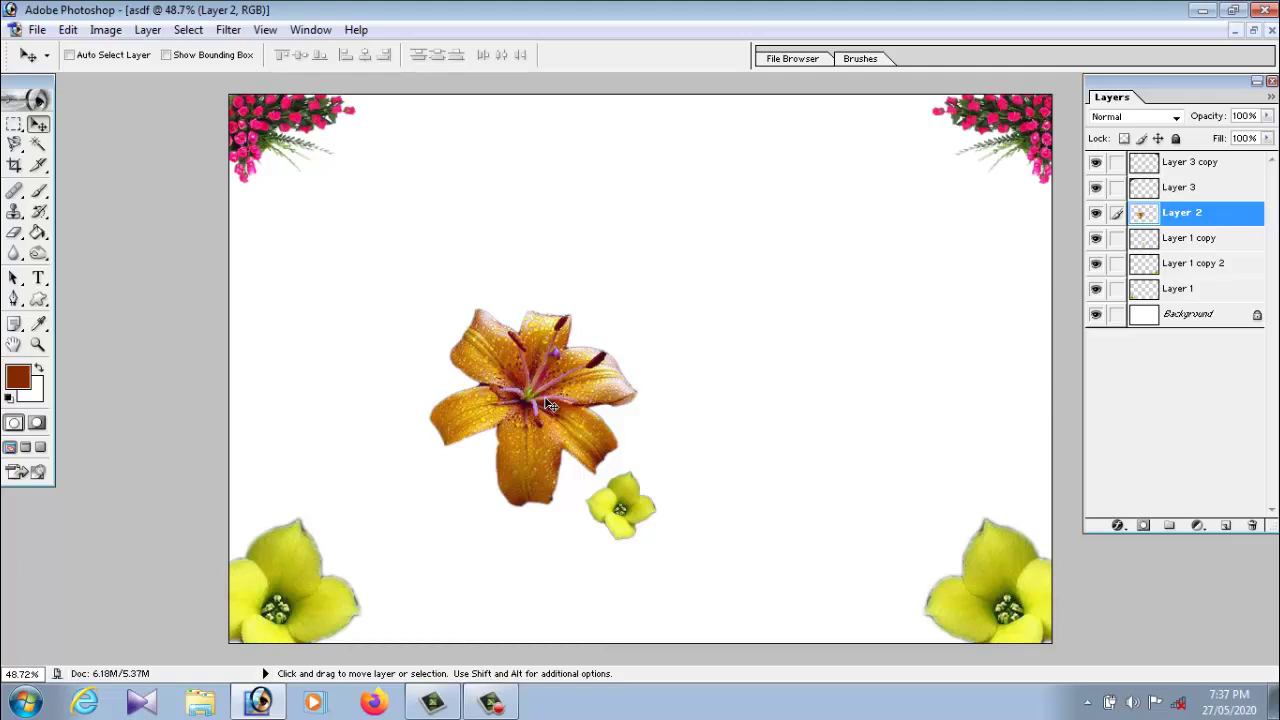
{"action": "left_click_drag", "start_coordinate": [546, 402], "coordinate": [524, 380]}
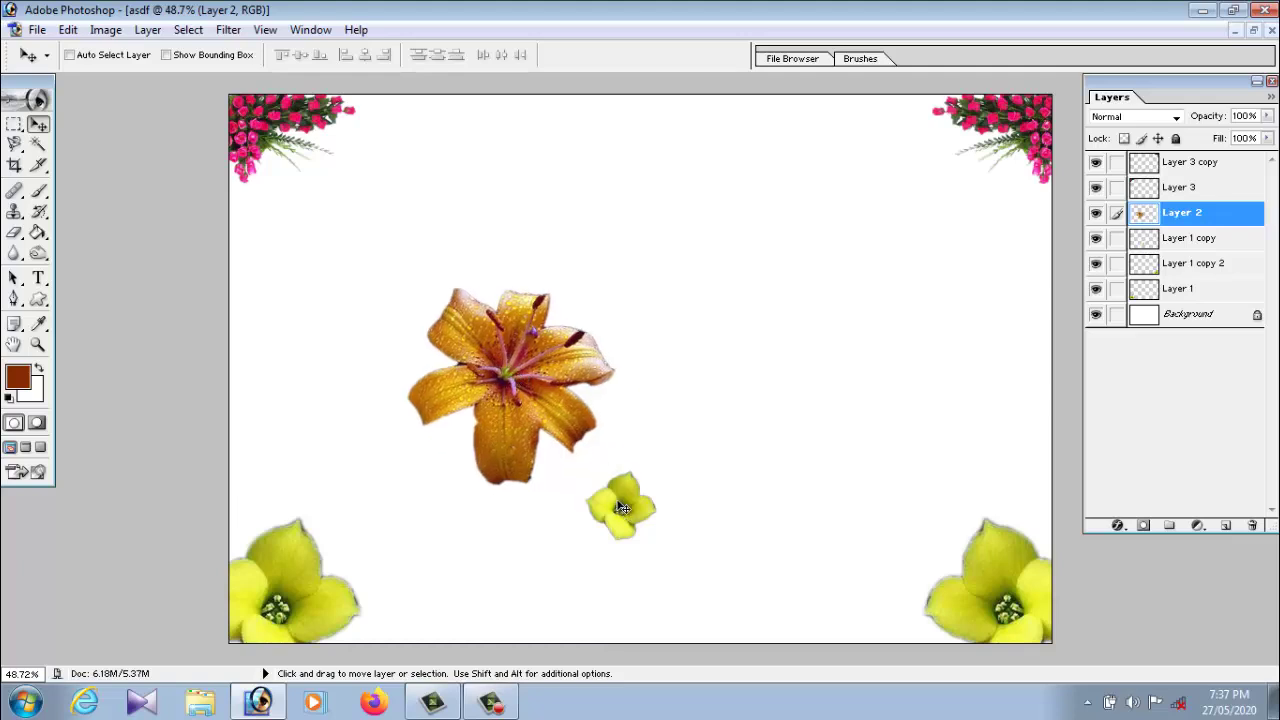
{"action": "right_click", "coordinate": [622, 508]}
{"action": "left_click", "coordinate": [686, 514]}
{"action": "left_click_drag", "start_coordinate": [663, 480], "coordinate": [627, 485]}
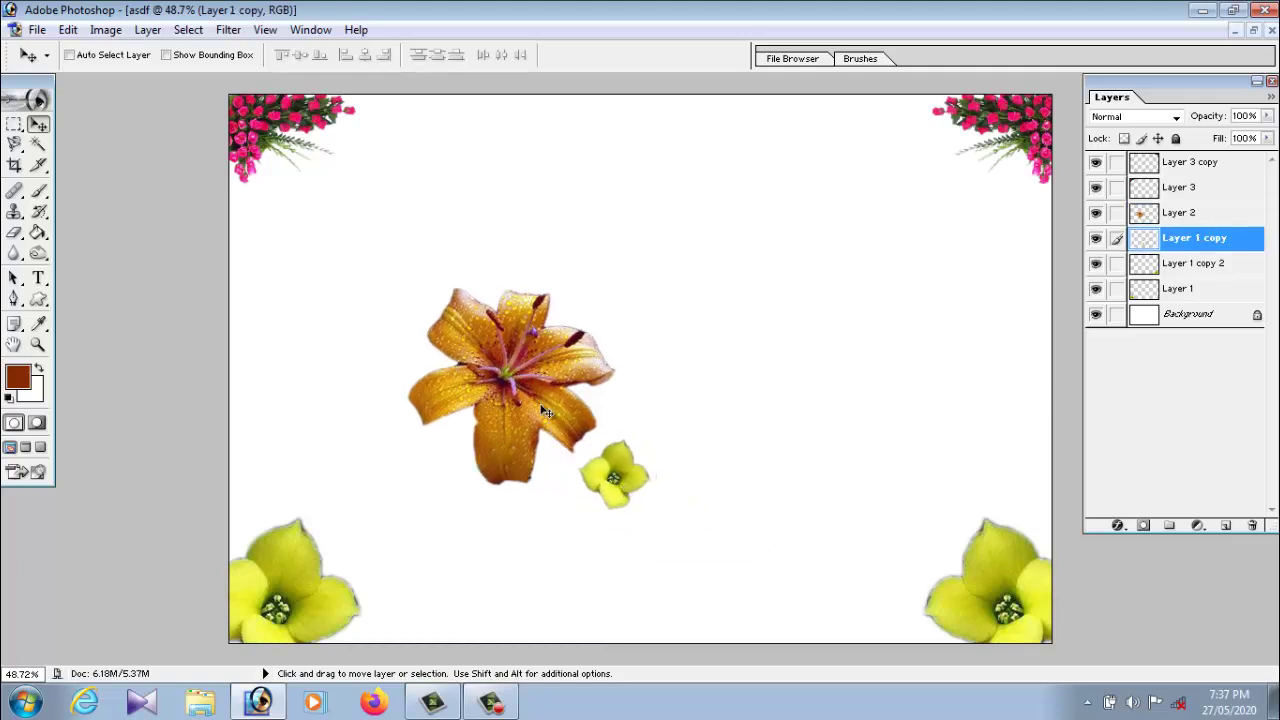
{"action": "right_click", "coordinate": [508, 370]}
{"action": "left_click", "coordinate": [540, 378]}
{"action": "left_click_drag", "start_coordinate": [540, 378], "coordinate": [534, 391]}
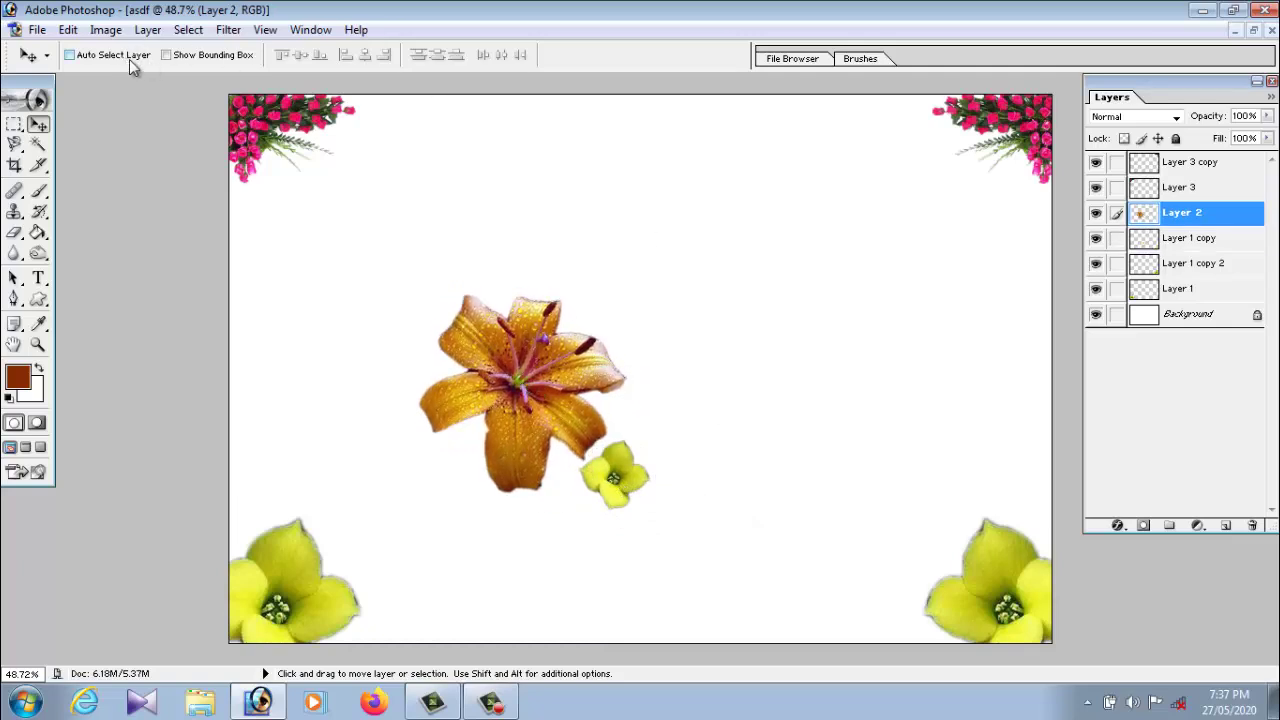
With Auto Select Layer and Show Bounding Box on, shrink the lily to about 35.5%
{"action": "left_click", "coordinate": [70, 56]}
{"action": "left_click", "coordinate": [167, 56]}
{"action": "mouse_move", "coordinate": [627, 296]}
{"action": "left_mouse_down"}
{"action": "mouse_move", "coordinate": [493, 417]}
{"action": "mouse_move", "coordinate": [586, 428]}
{"action": "left_mouse_up"}
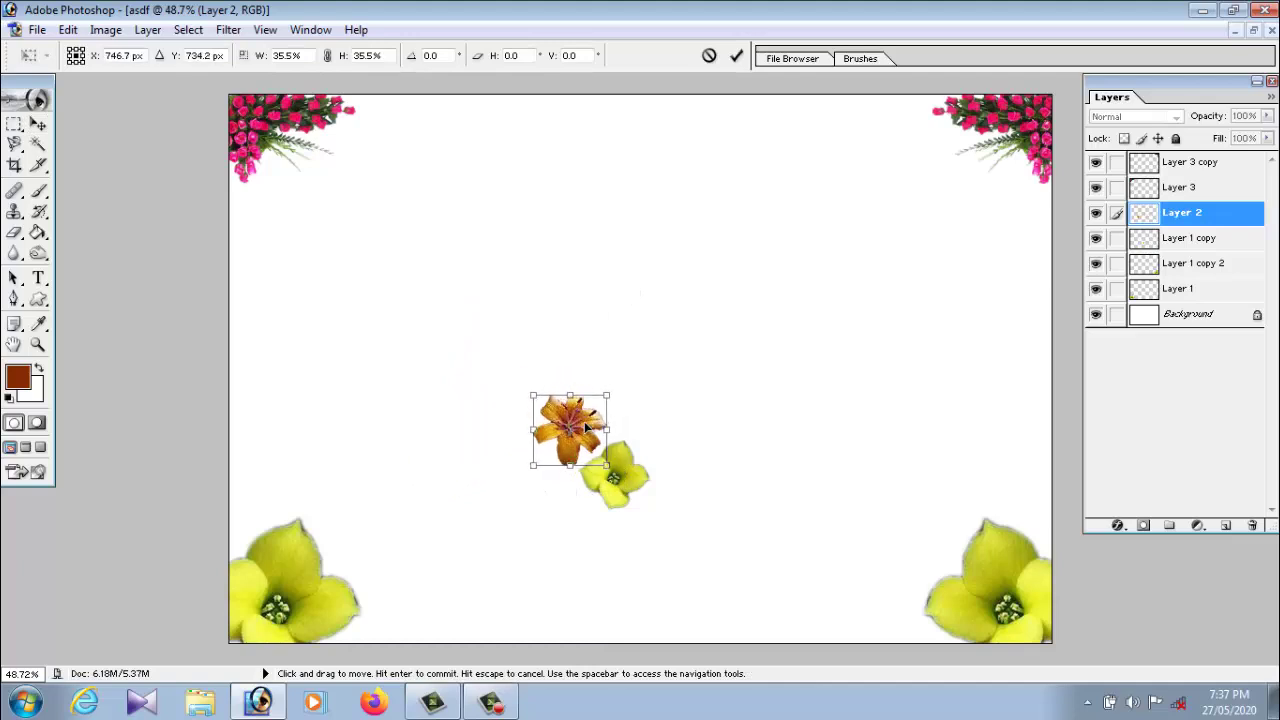
{"action": "key", "text": "Return"}
{"action": "left_click_drag", "start_coordinate": [578, 428], "coordinate": [560, 436]}
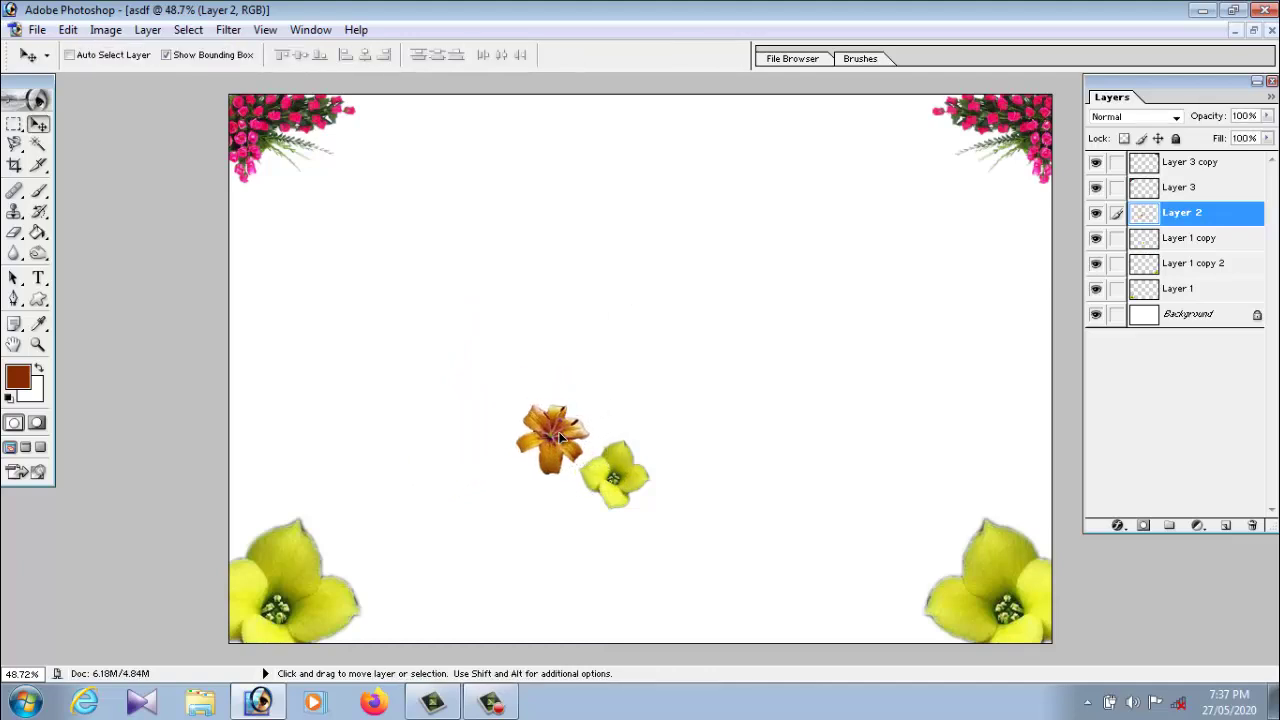
Fine-tune positions, moving the small flower down-right and the lily down beside it
{"action": "right_click", "coordinate": [628, 484]}
{"action": "left_click", "coordinate": [640, 494]}
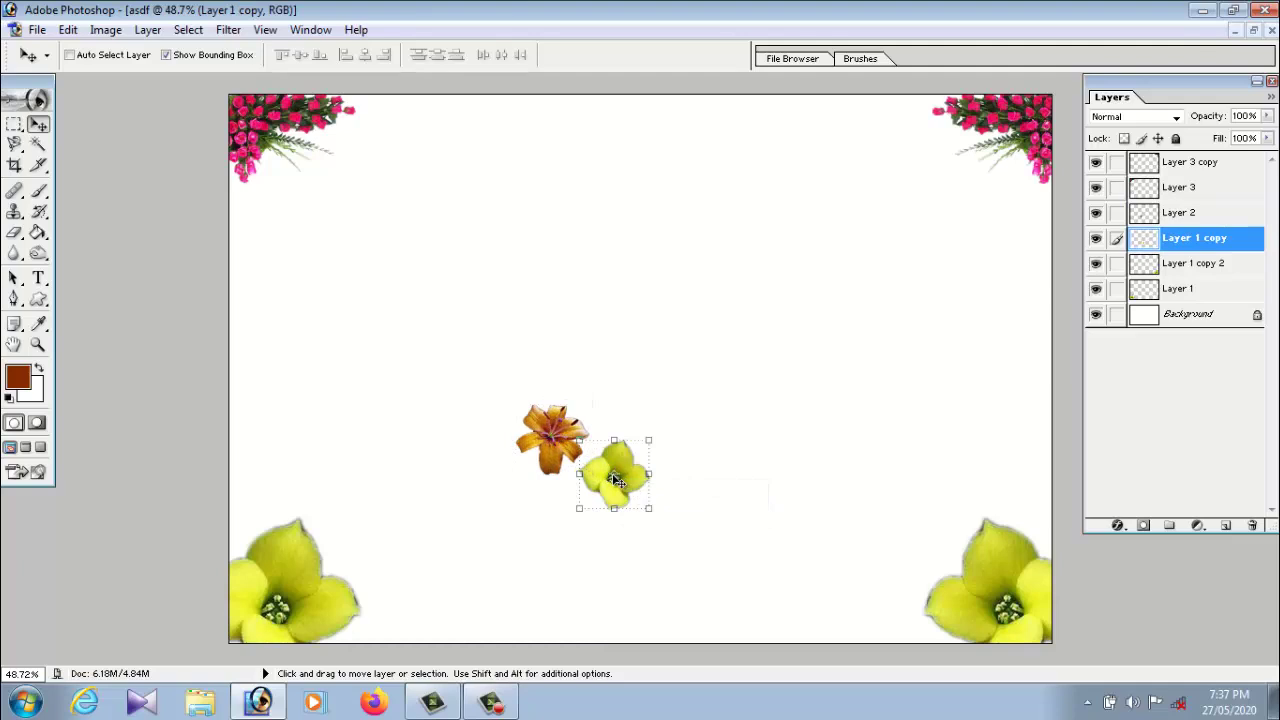
{"action": "right_click", "coordinate": [562, 428]}
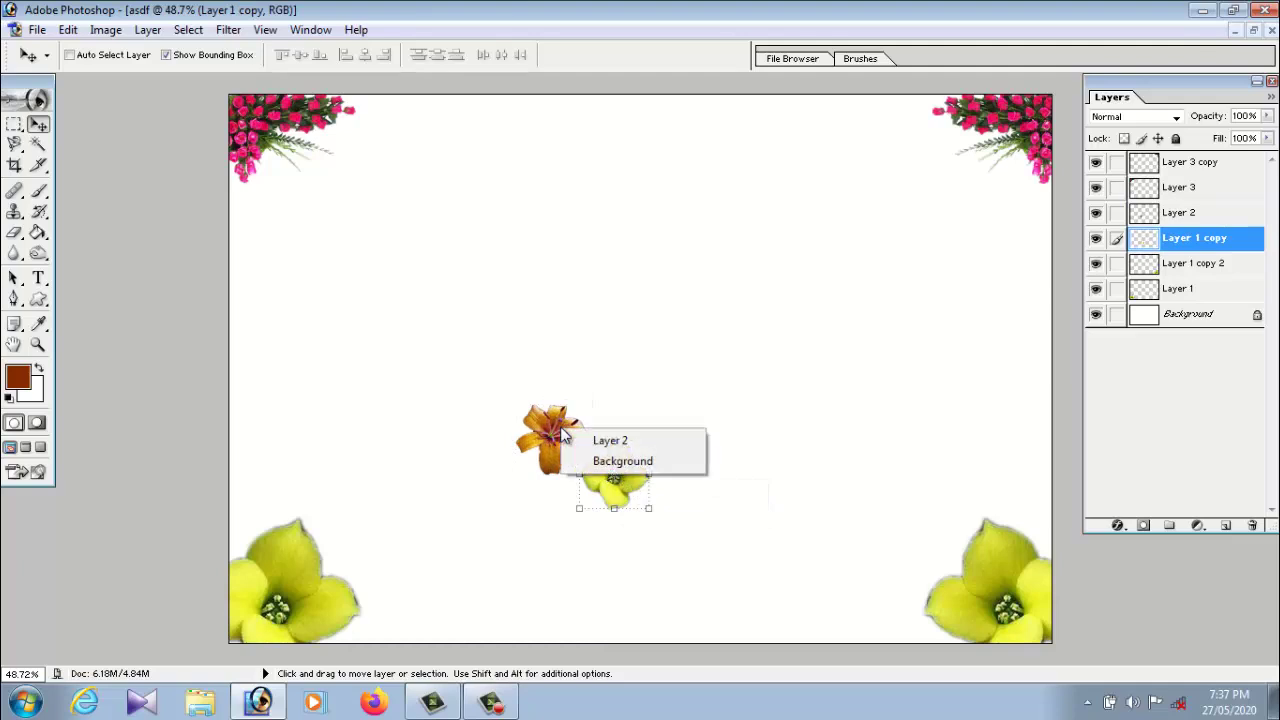
{"action": "left_click", "coordinate": [597, 442]}
{"action": "left_click_drag", "start_coordinate": [578, 444], "coordinate": [576, 440]}
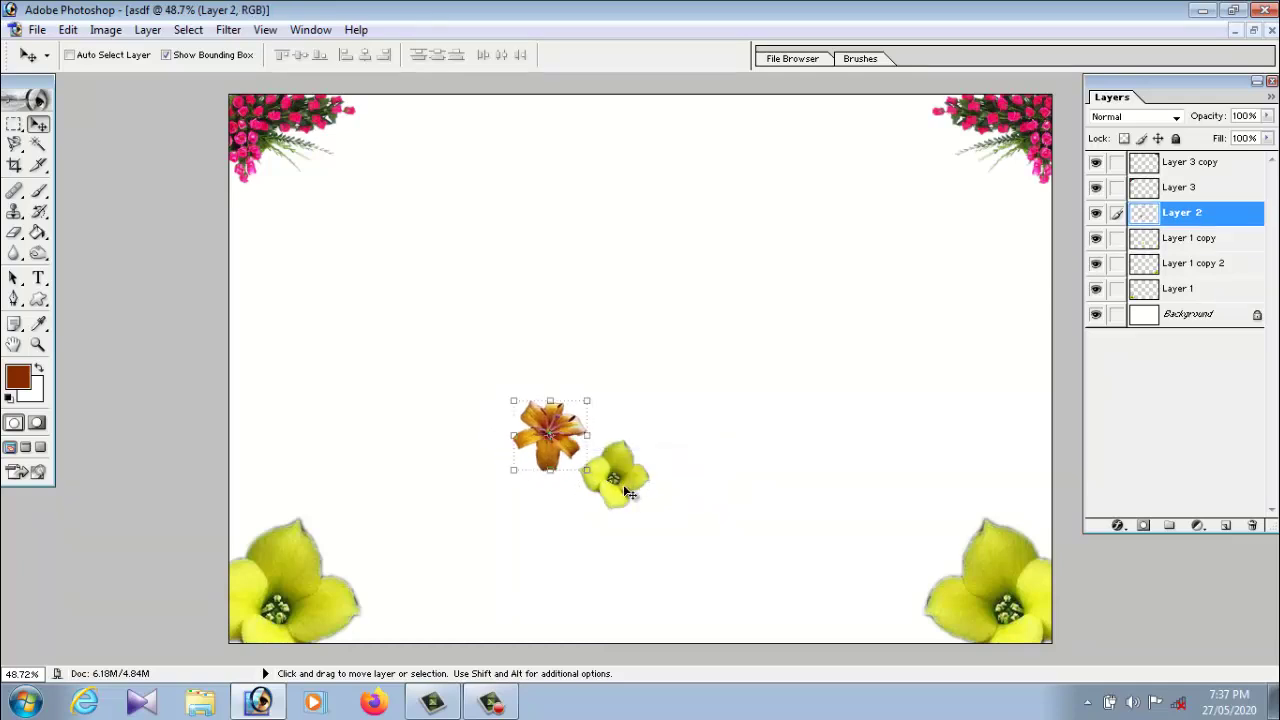
{"action": "right_click", "coordinate": [620, 482]}
{"action": "left_click", "coordinate": [640, 490]}
{"action": "left_click_drag", "start_coordinate": [626, 490], "coordinate": [650, 540]}
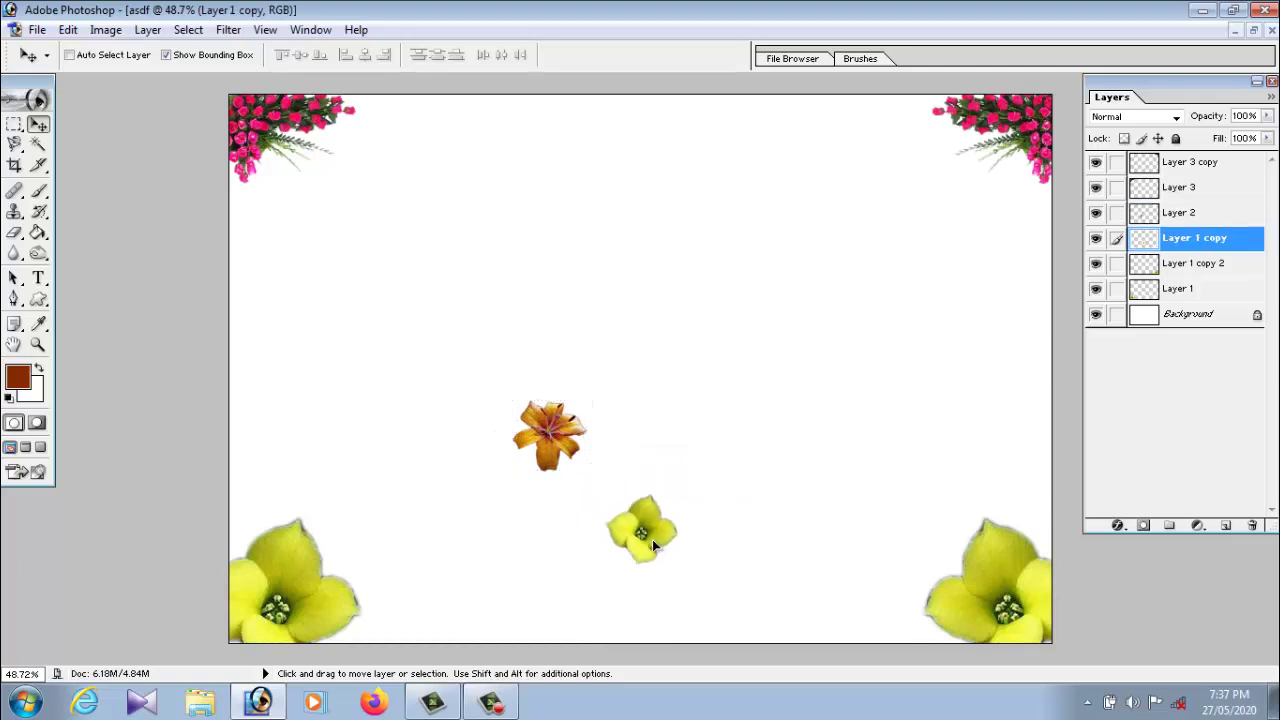
{"action": "right_click", "coordinate": [578, 428]}
{"action": "left_click", "coordinate": [600, 440]}
{"action": "left_click_drag", "start_coordinate": [570, 449], "coordinate": [594, 490]}
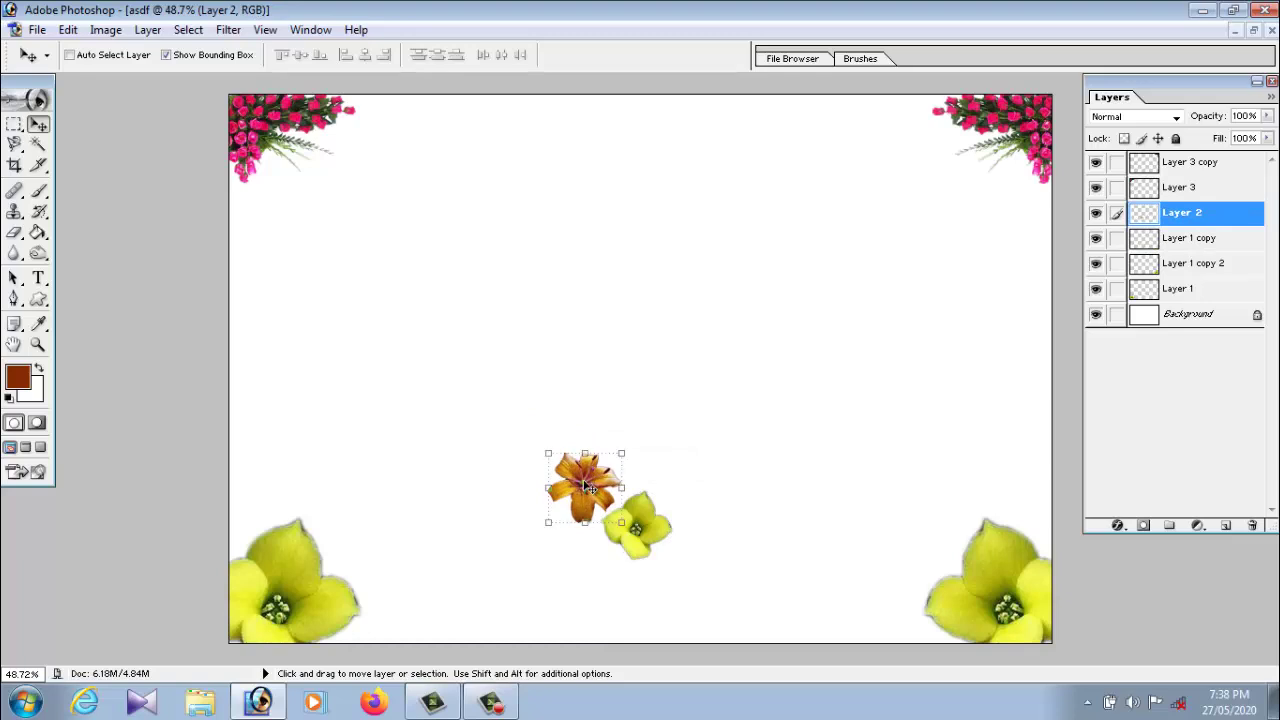
Apply a Ctrl+T free transform option to the lily and commit it
{"action": "key", "text": "ctrl+t"}
{"action": "right_click", "coordinate": [626, 531]}
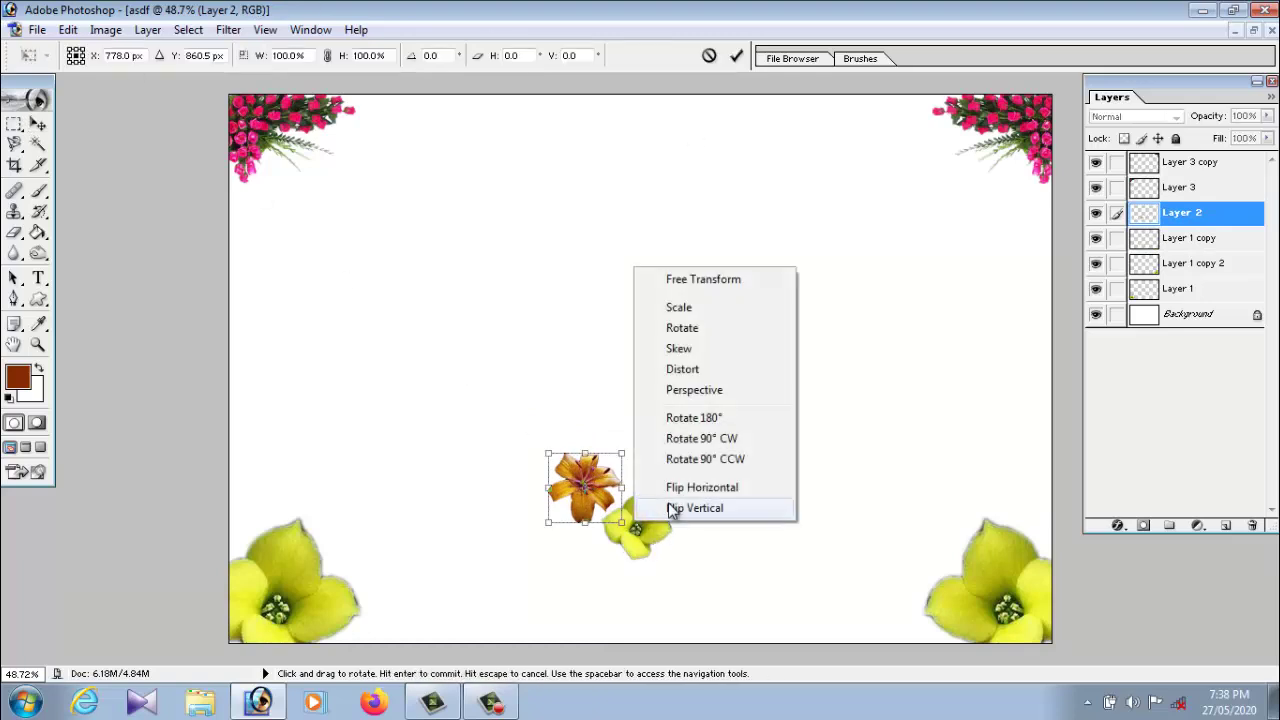
{"action": "left_click", "coordinate": [608, 478]}
{"action": "key", "text": "Return"}
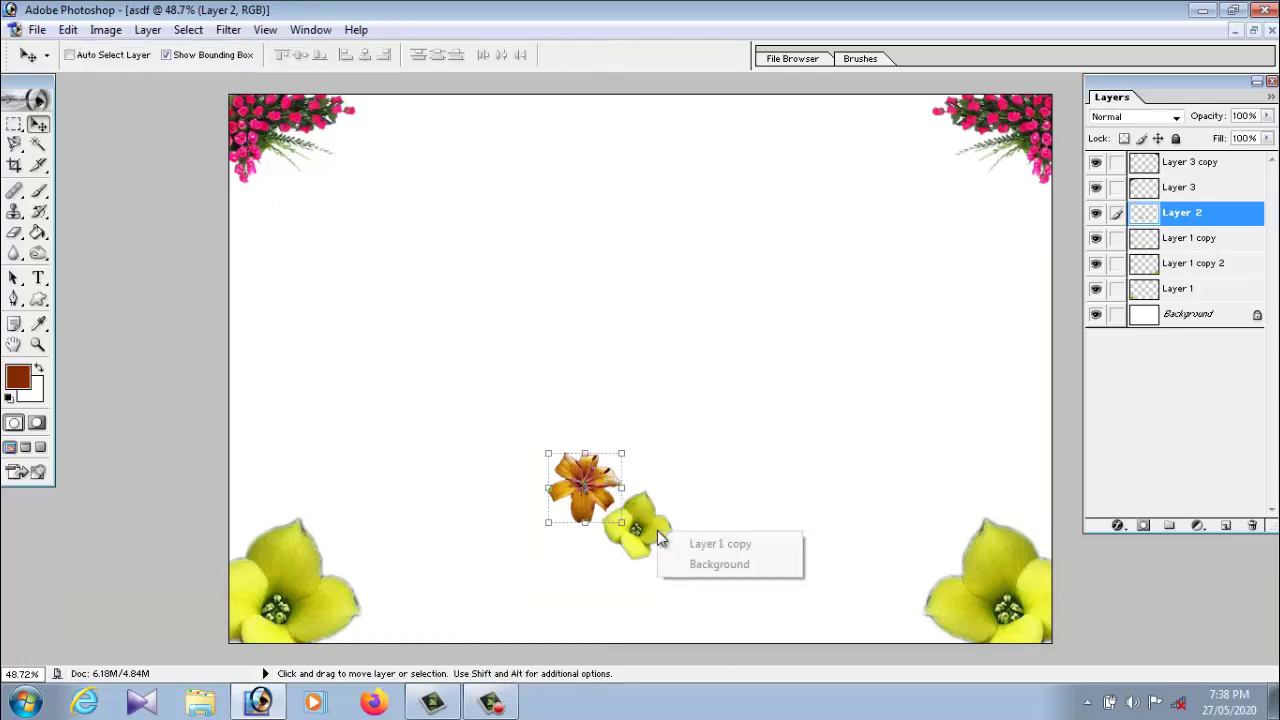
Duplicate the small yellow flower with Ctrl+J and place the copy above-left of the lily
{"action": "right_click", "coordinate": [657, 530]}
{"action": "left_click", "coordinate": [667, 539]}
{"action": "key", "text": "ctrl+j"}
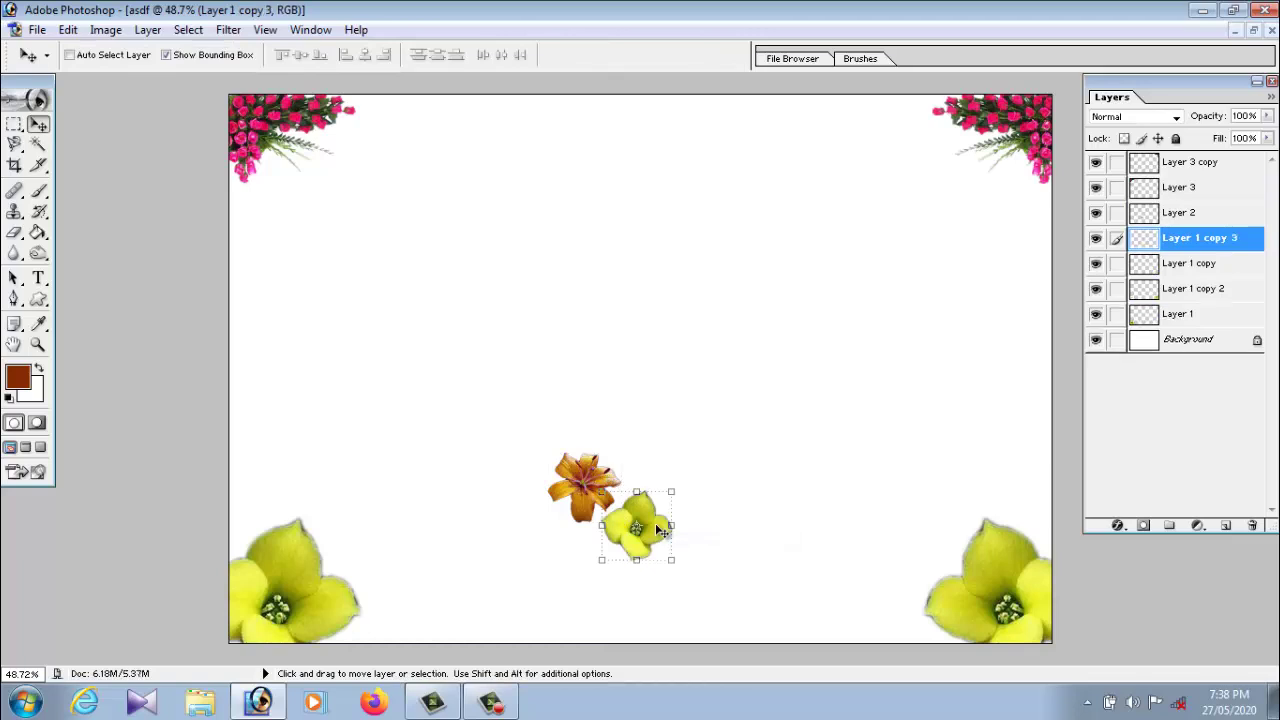
{"action": "mouse_move", "coordinate": [650, 528]}
{"action": "left_mouse_down"}
{"action": "mouse_move", "coordinate": [549, 428]}
{"action": "mouse_move", "coordinate": [544, 443]}
{"action": "left_mouse_up"}
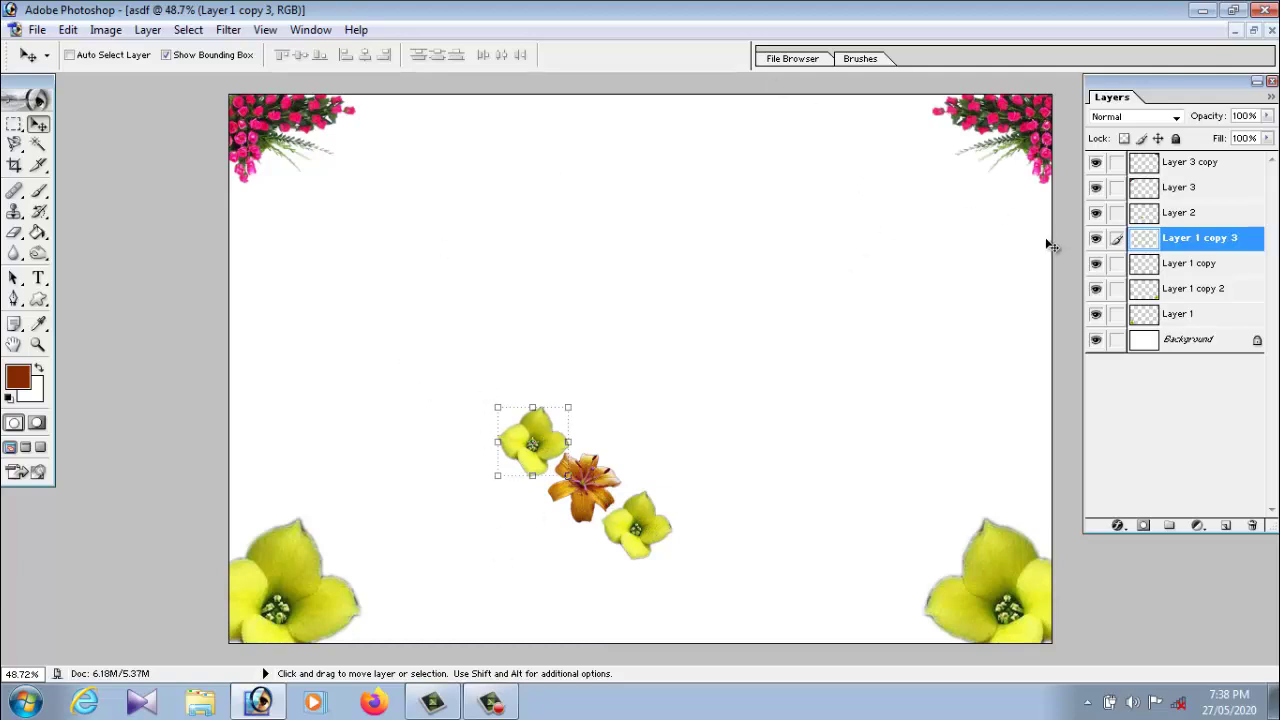
Hide the lily and small-flower layers, keeping the bottom-right yellow flower visible
{"action": "left_click", "coordinate": [1095, 240]}
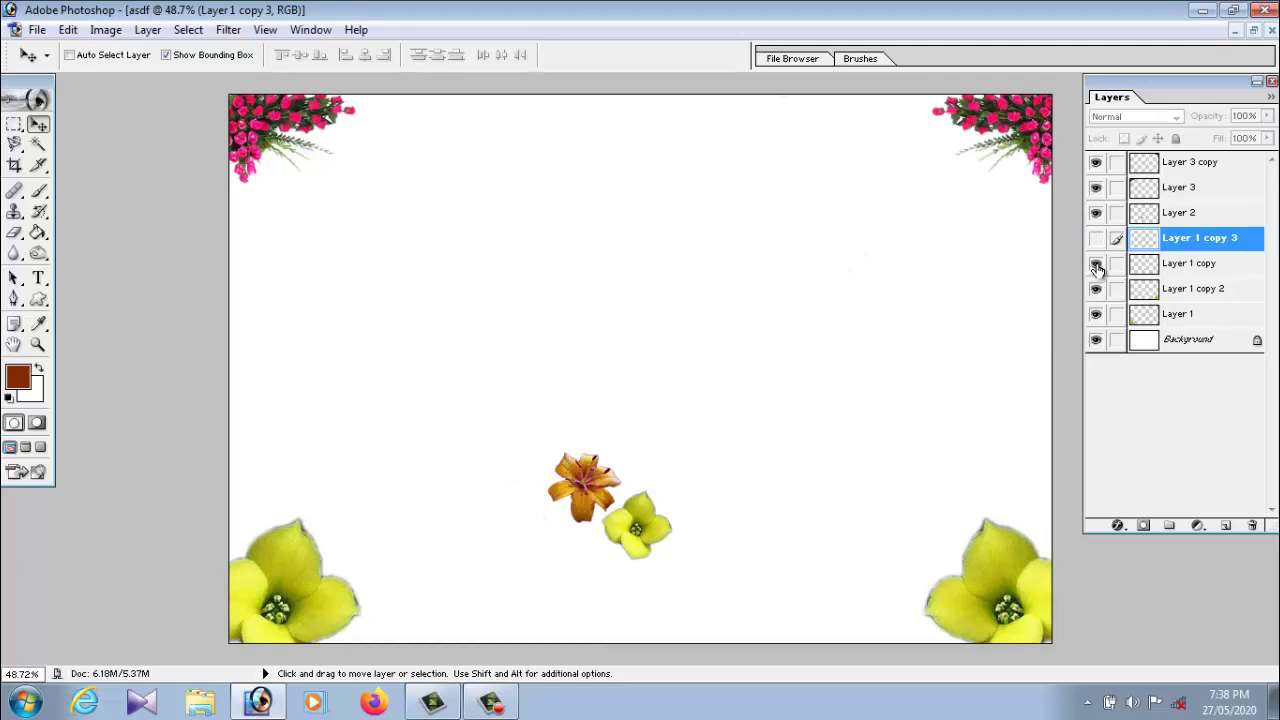
{"action": "left_click", "coordinate": [1096, 263]}
{"action": "left_click", "coordinate": [1096, 289]}
{"action": "left_click", "coordinate": [1096, 289]}
{"action": "left_click", "coordinate": [1096, 212]}
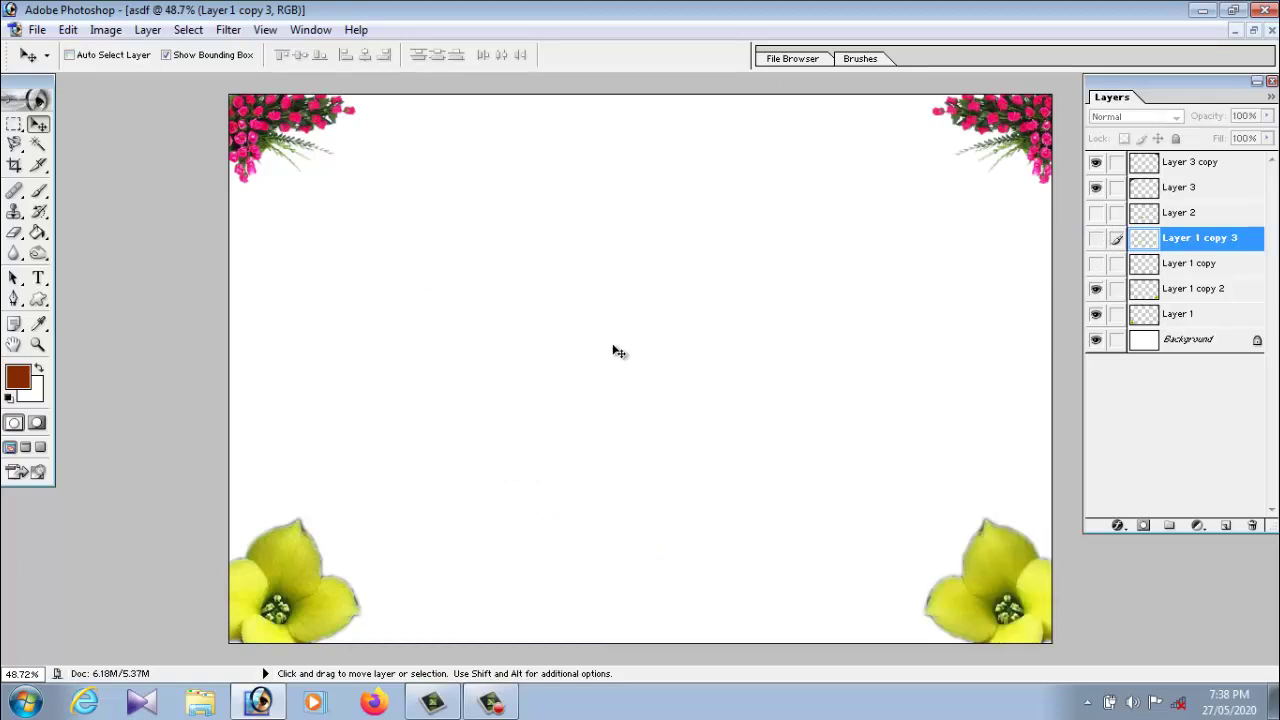
Bring up the Open dialog and browse the Desktop's files
{"action": "left_click", "coordinate": [37, 29]}
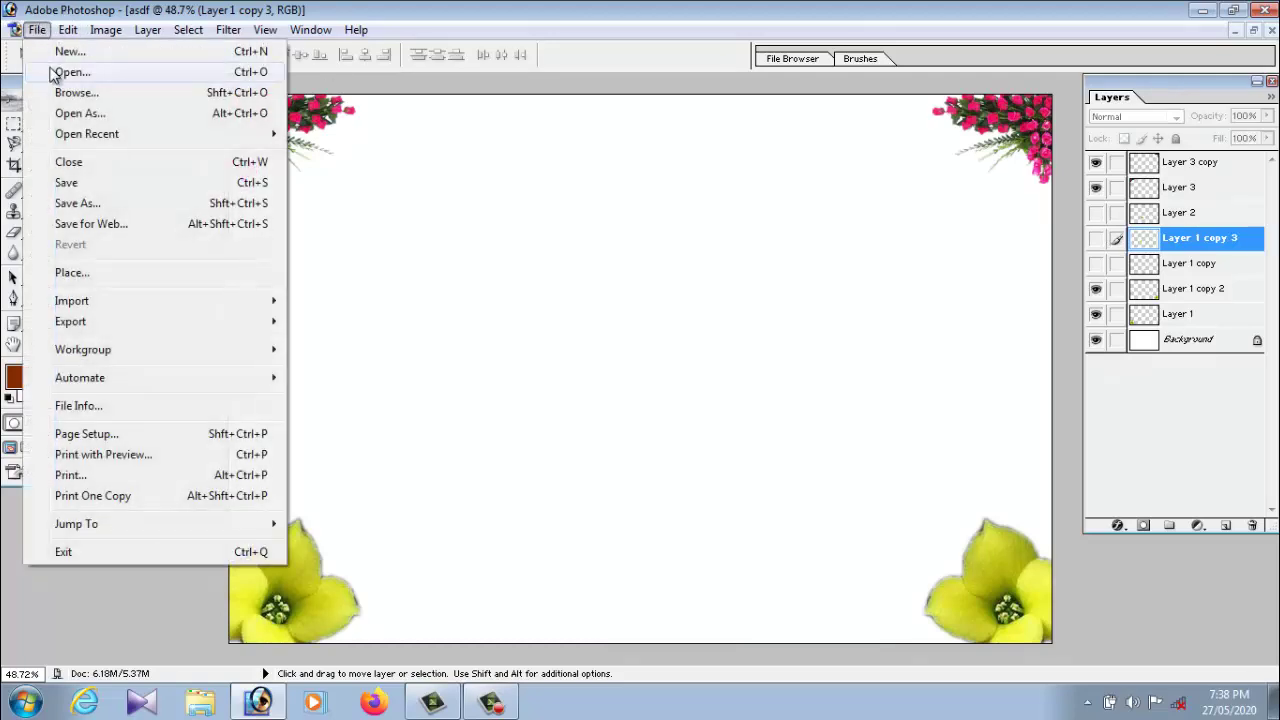
{"action": "left_click", "coordinate": [55, 72]}
{"action": "scroll", "coordinate": [915, 255], "scroll_direction": "down", "scroll_amount": 3}
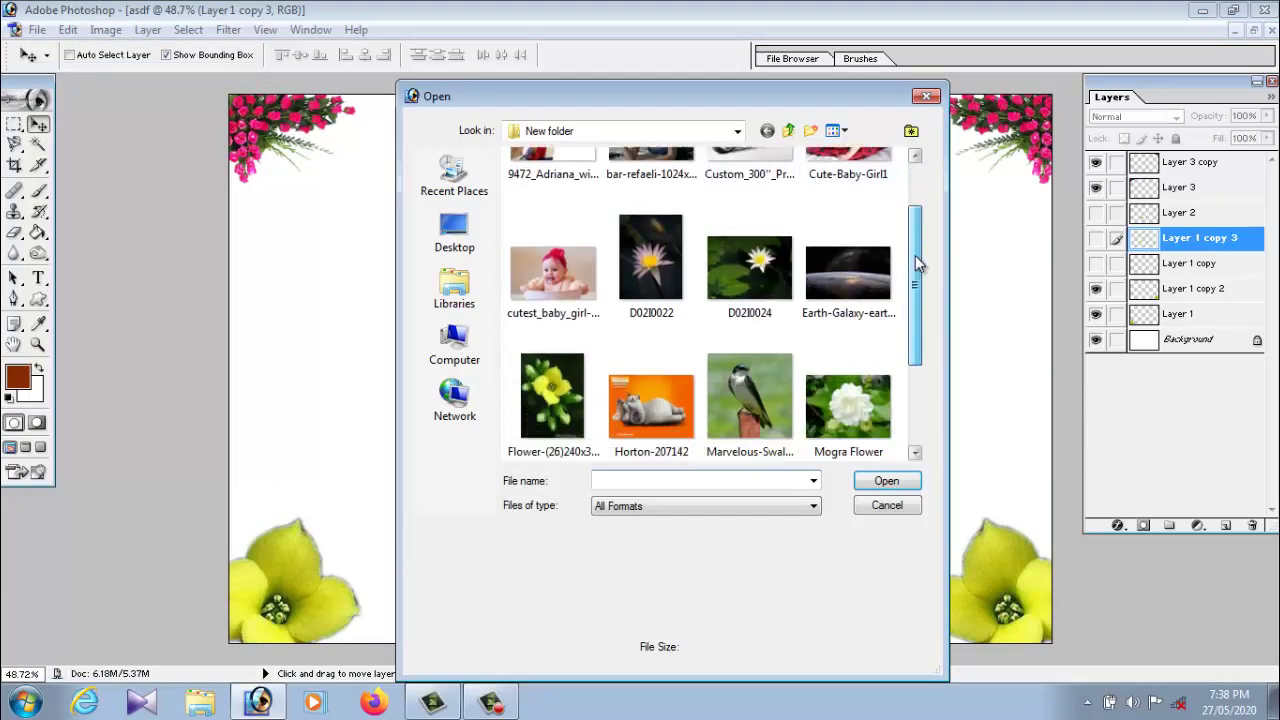
{"action": "scroll", "coordinate": [915, 226], "scroll_direction": "up", "scroll_amount": 3}
{"action": "left_click", "coordinate": [454, 230]}
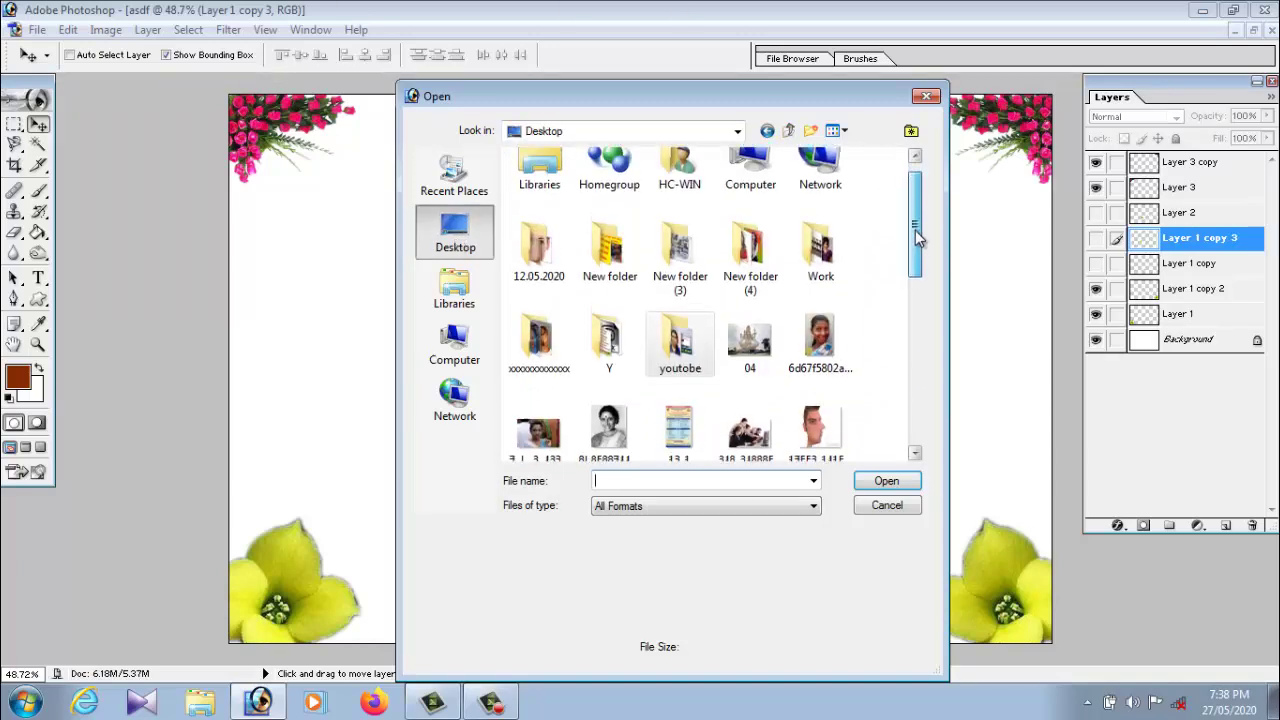
{"action": "left_click_drag", "start_coordinate": [915, 230], "coordinate": [918, 383]}
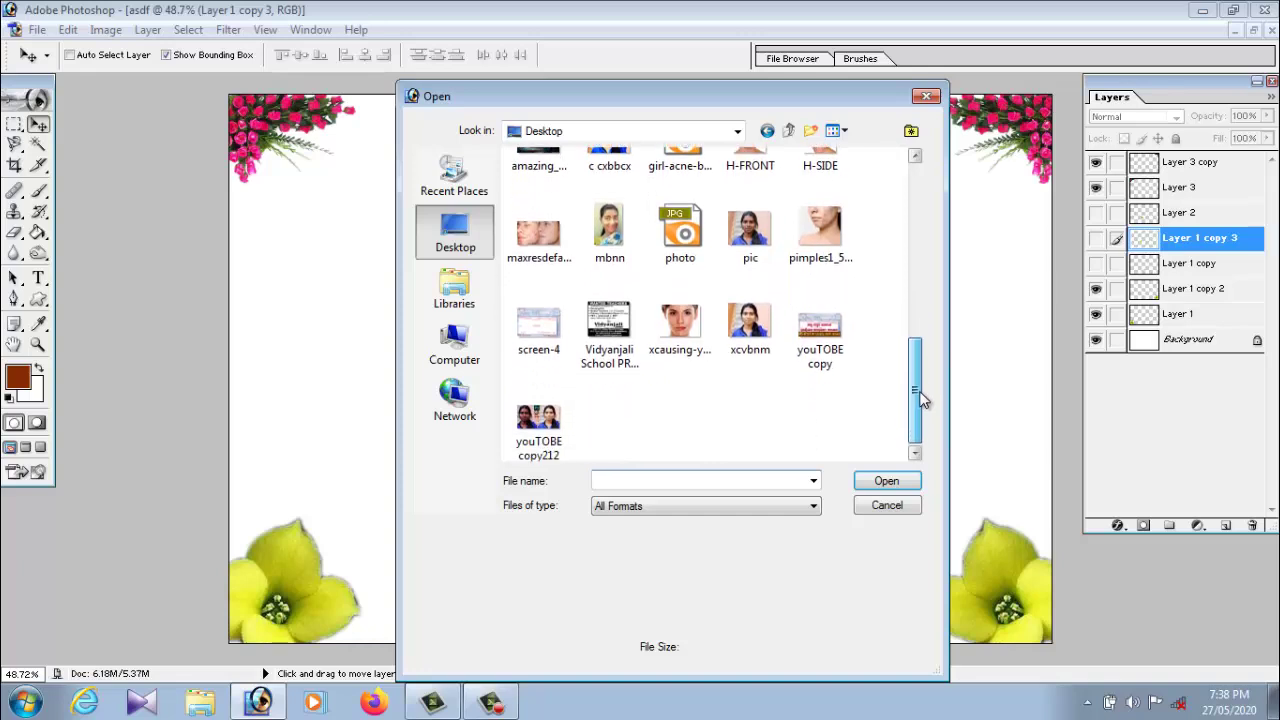
Preview the xcvbnm photo at full size, then close the viewer
{"action": "left_click", "coordinate": [756, 327]}
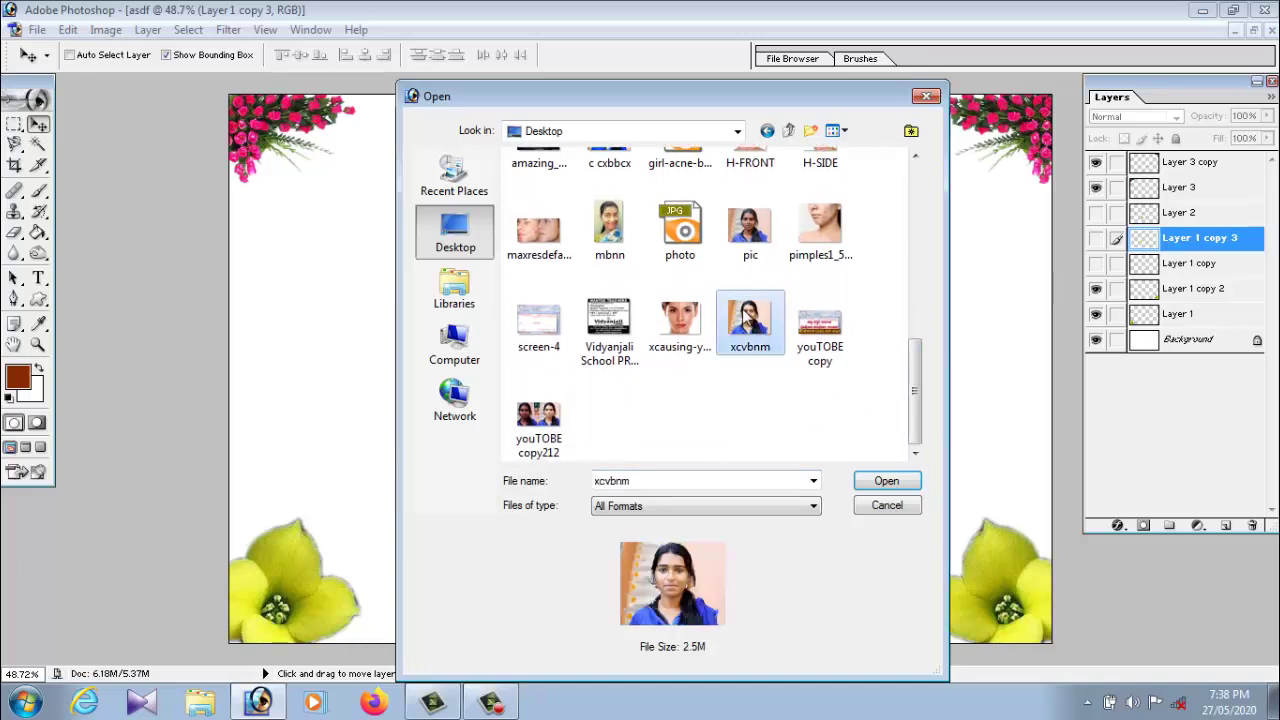
{"action": "right_click", "coordinate": [743, 316]}
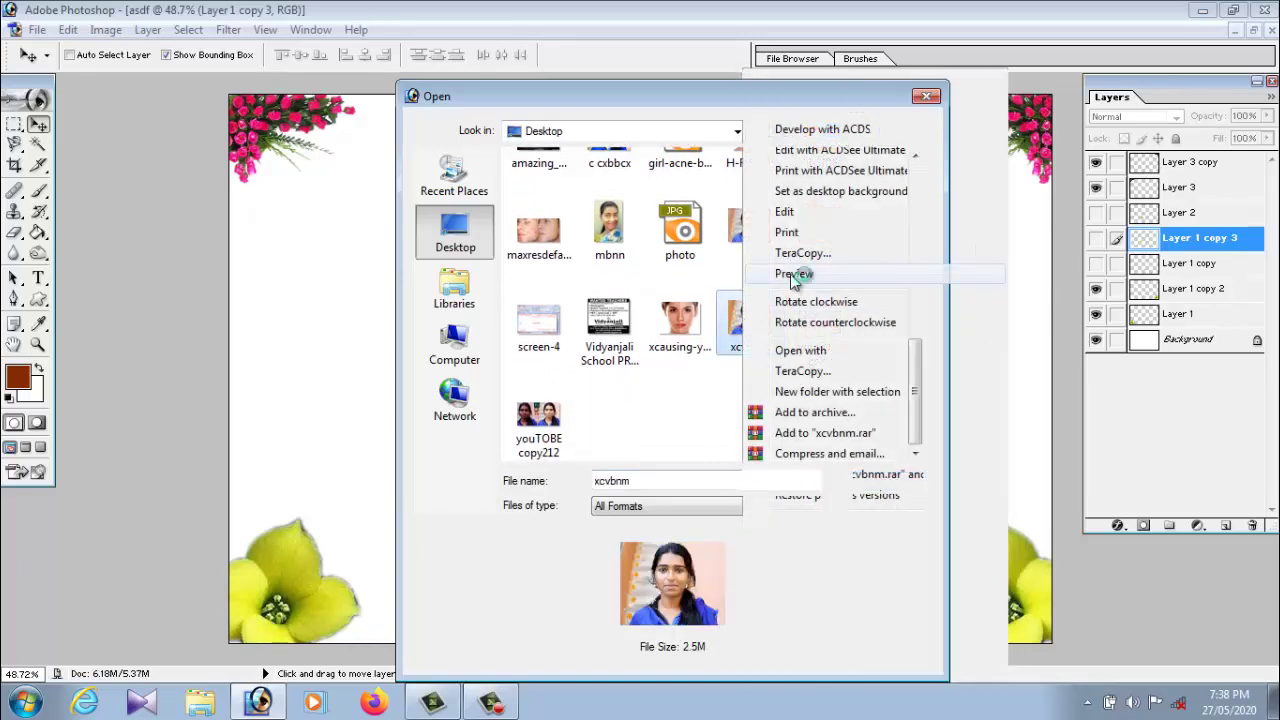
{"action": "left_click", "coordinate": [790, 274]}
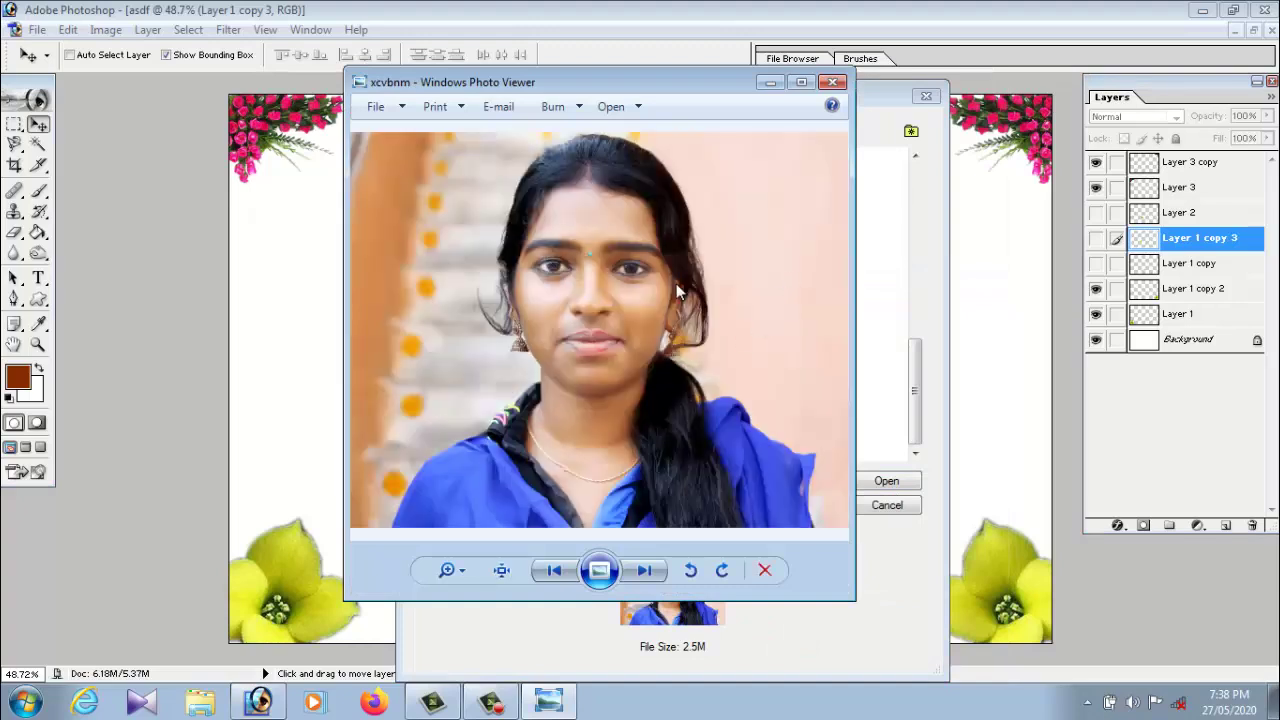
{"action": "left_click", "coordinate": [835, 84]}
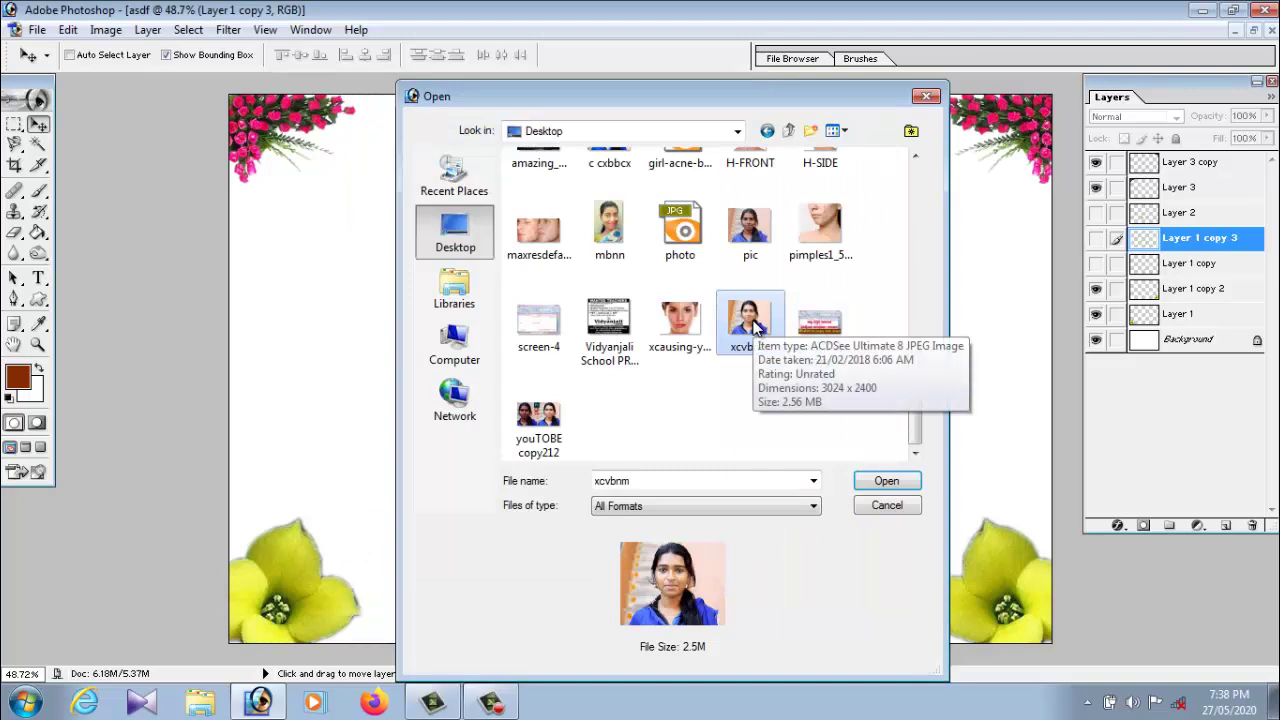
{"action": "left_click_drag", "start_coordinate": [918, 395], "coordinate": [920, 240]}
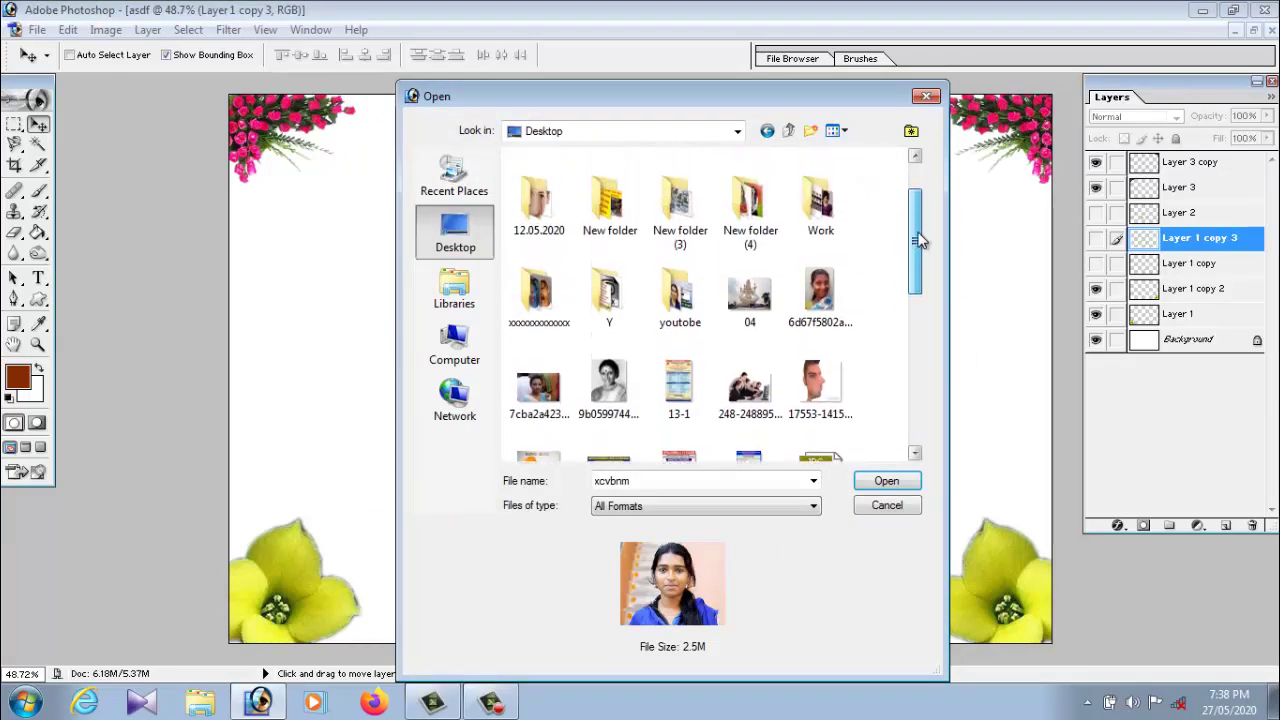
Open the red-top girl image from New folder (4)
{"action": "double_click", "coordinate": [750, 210]}
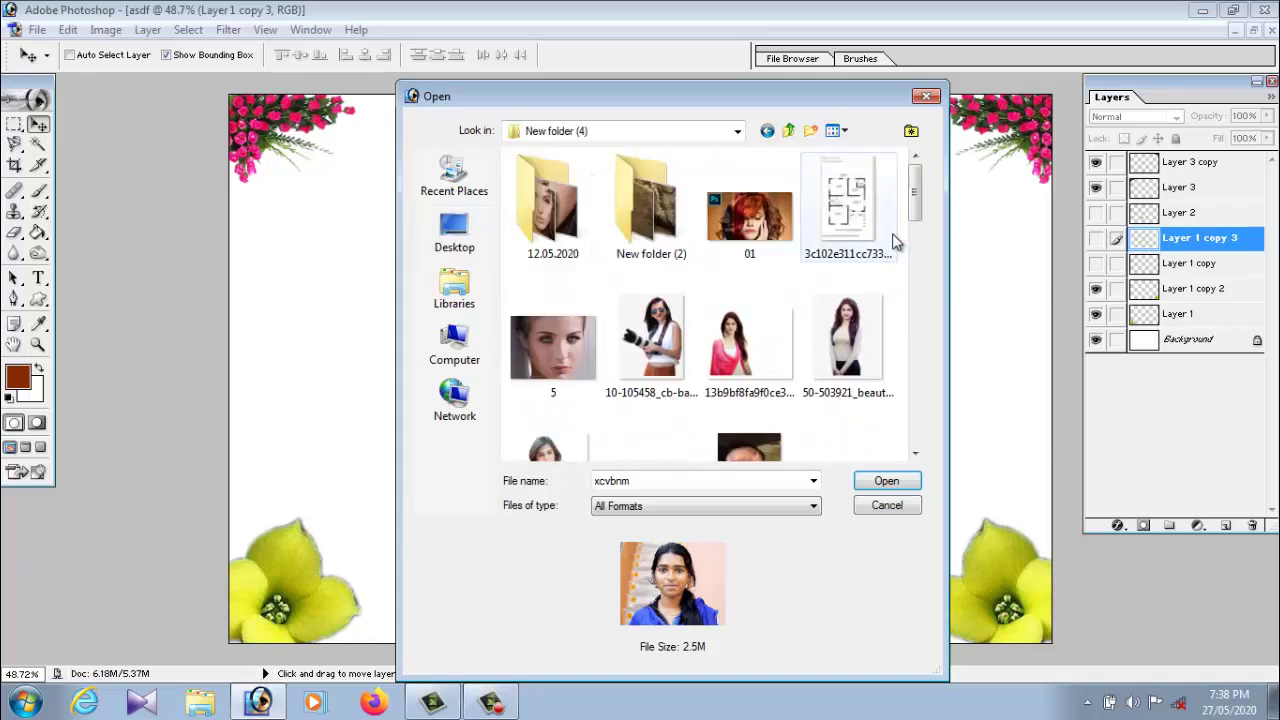
{"action": "mouse_move", "coordinate": [916, 203]}
{"action": "left_mouse_down"}
{"action": "mouse_move", "coordinate": [913, 350]}
{"action": "mouse_move", "coordinate": [914, 228]}
{"action": "left_mouse_up"}
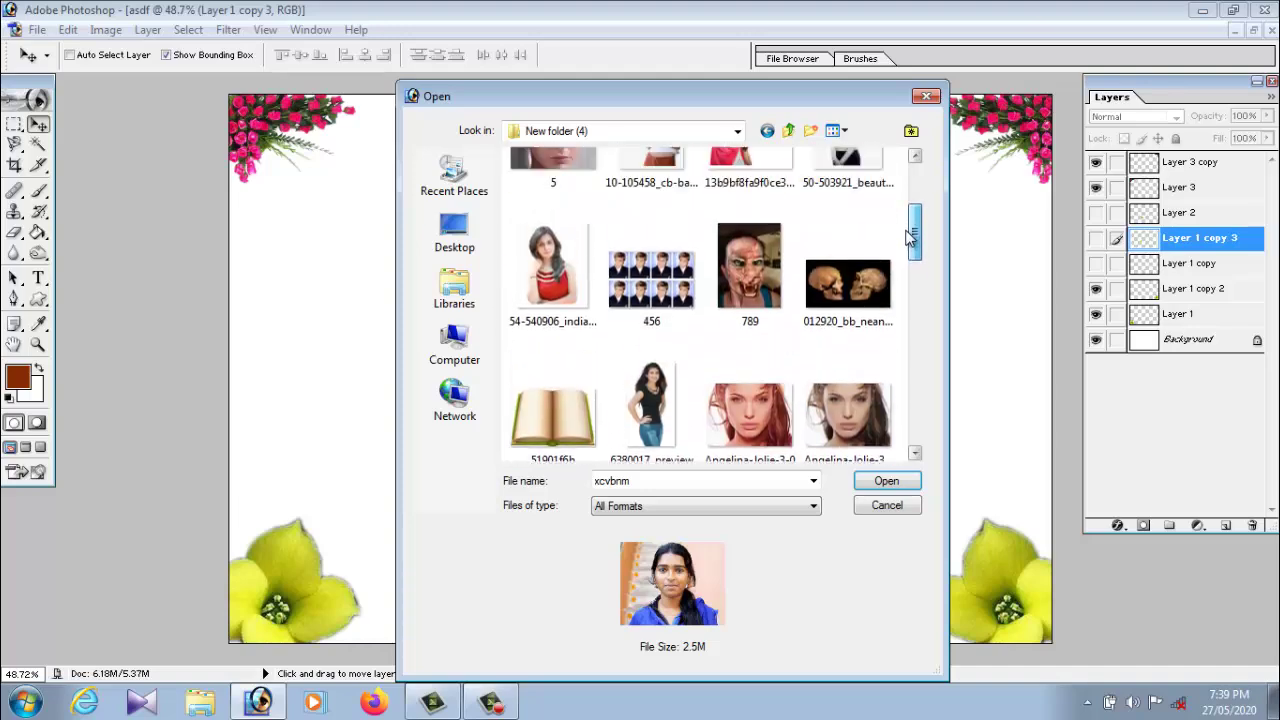
{"action": "left_click", "coordinate": [584, 318]}
{"action": "left_click", "coordinate": [886, 484]}
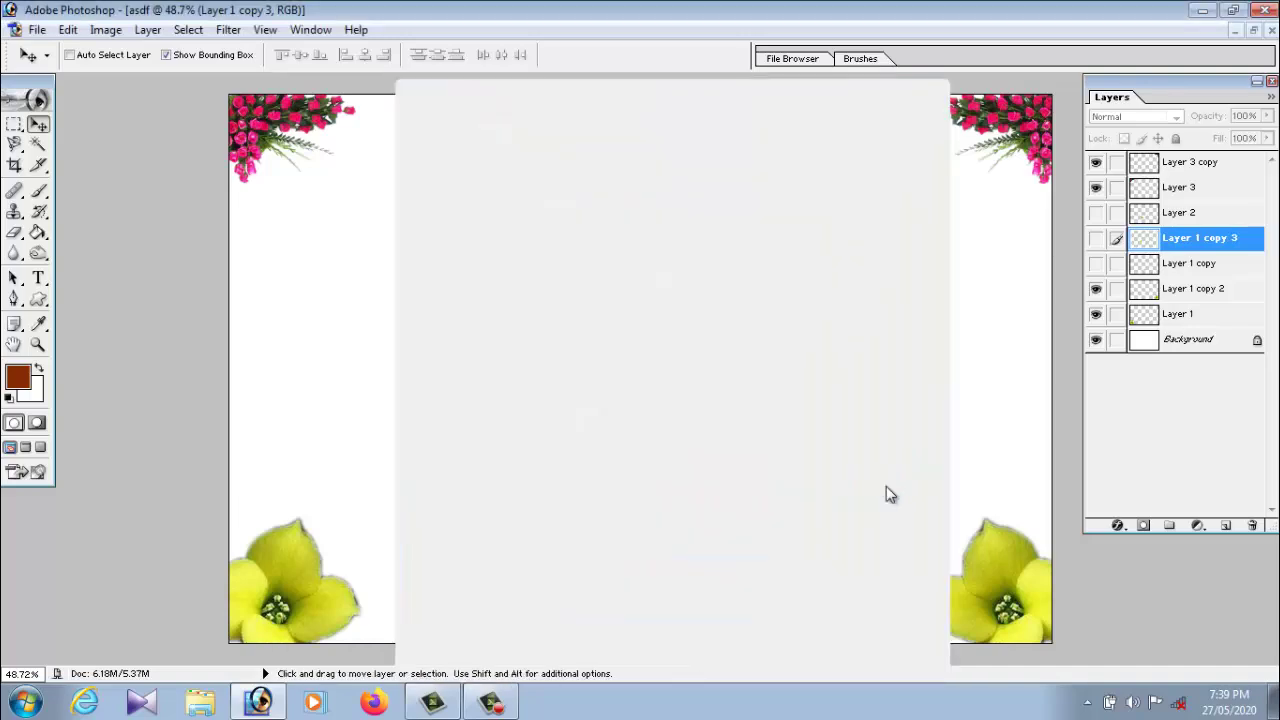
Try selecting the red-top girl's white background, then deselect and close the image
{"action": "left_click_drag", "start_coordinate": [215, 120], "coordinate": [714, 121]}
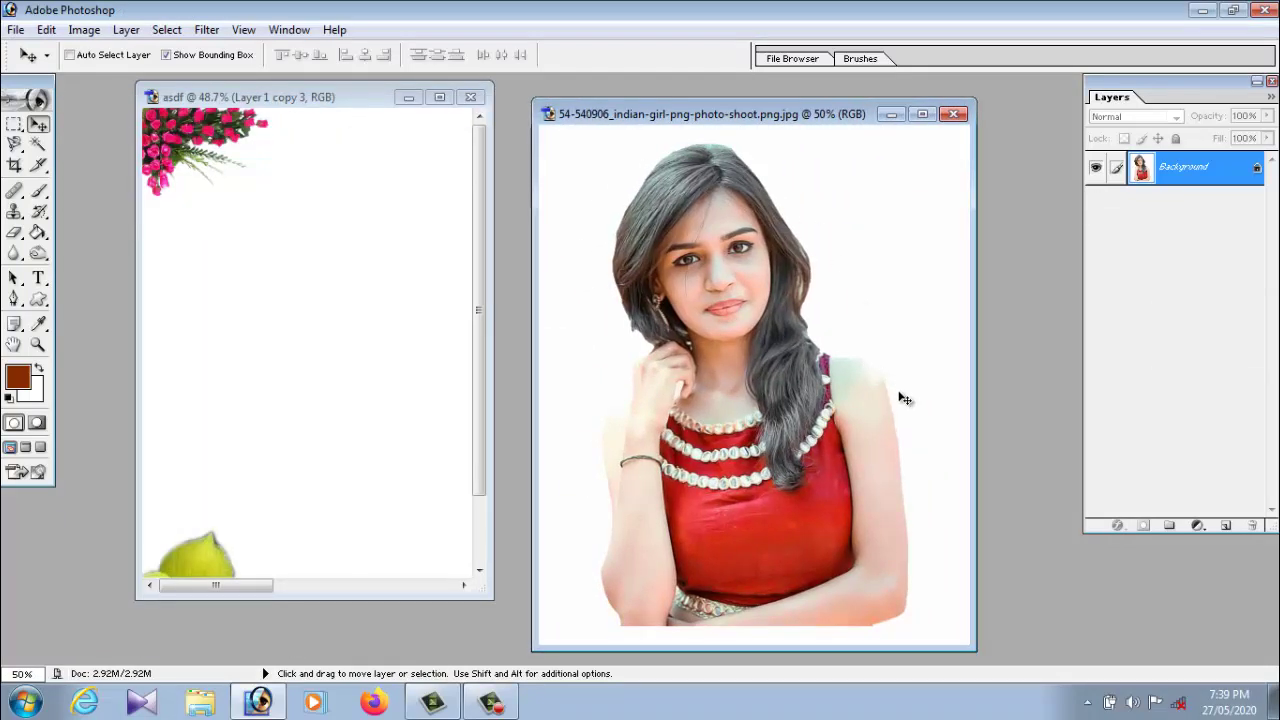
{"action": "left_click", "coordinate": [40, 146]}
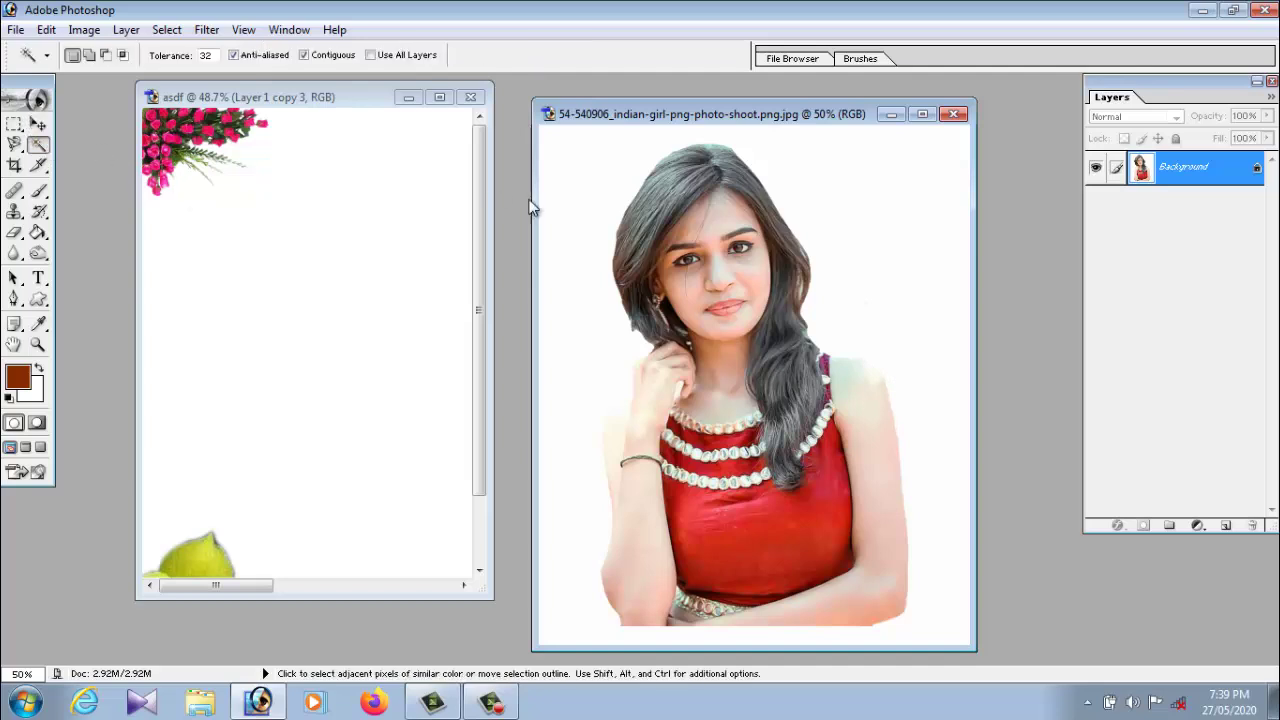
{"action": "left_click", "coordinate": [624, 178]}
{"action": "key", "text": "ctrl+d"}
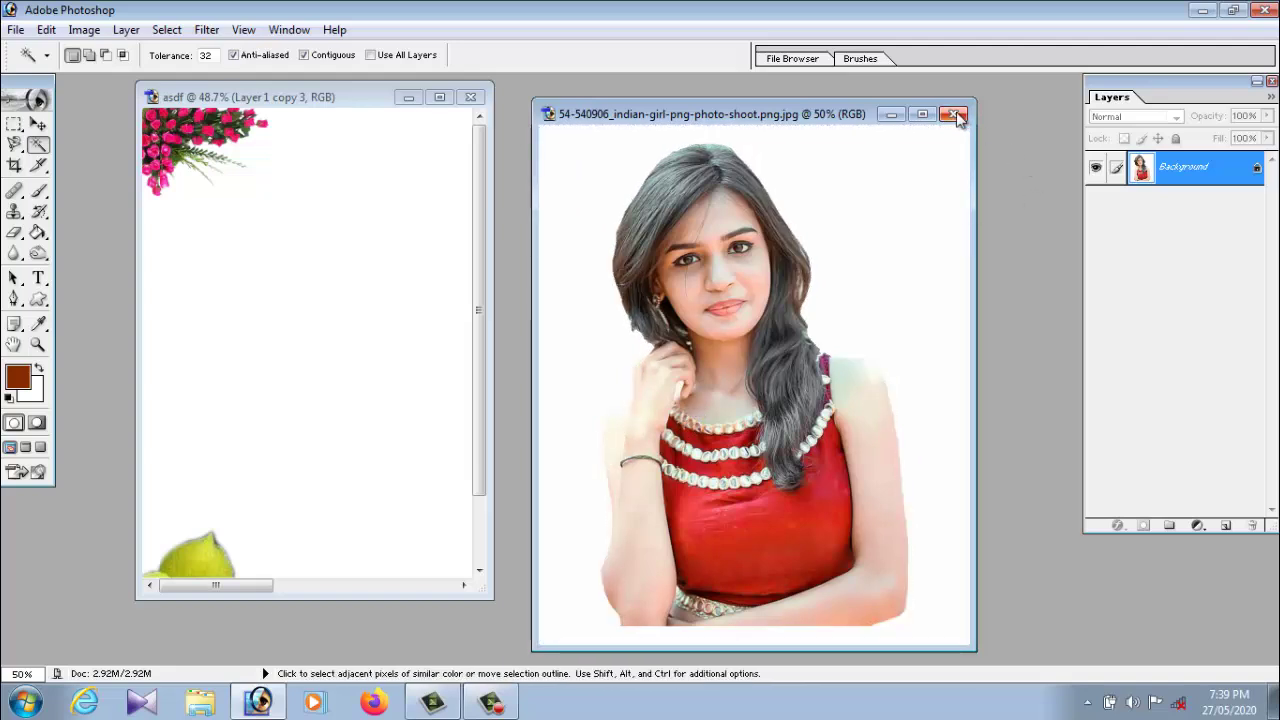
{"action": "left_click", "coordinate": [954, 114]}
Open the camera-holding girl PNG from the file picker
{"action": "left_click", "coordinate": [16, 29]}
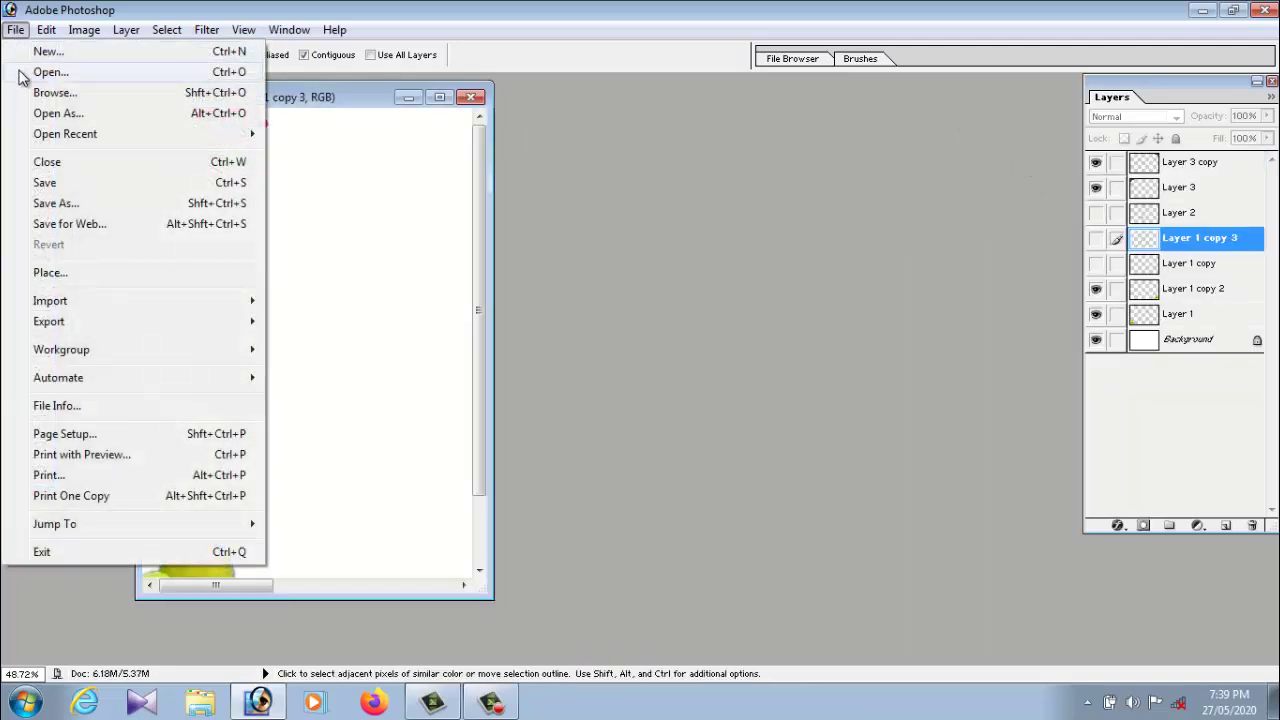
{"action": "left_click", "coordinate": [45, 69]}
{"action": "left_click", "coordinate": [651, 345]}
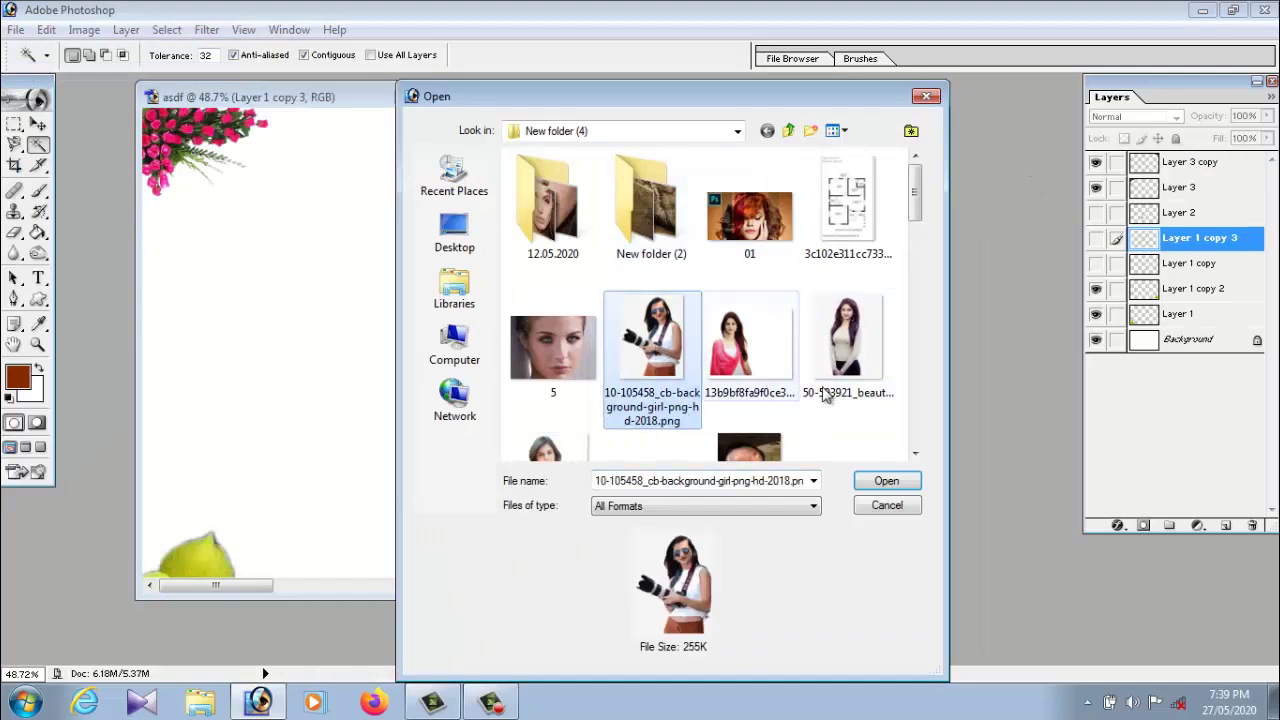
{"action": "left_click", "coordinate": [886, 484]}
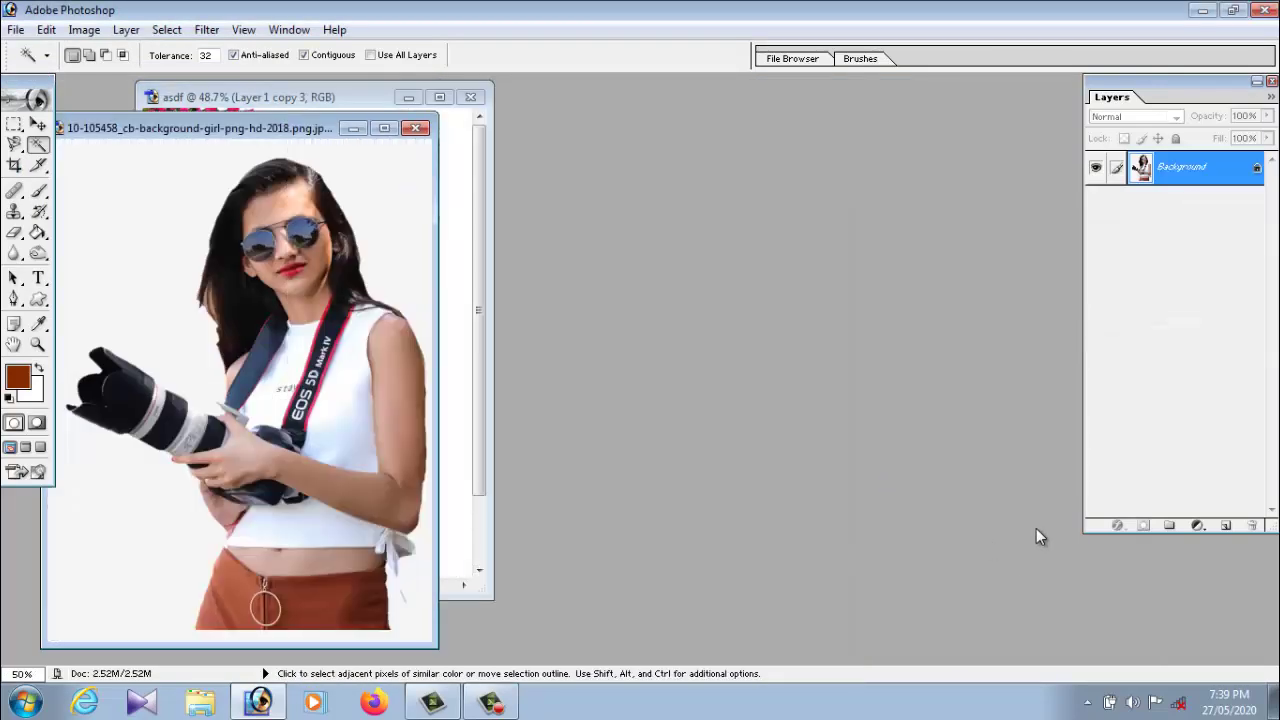
Maximize the girl image and Magic Wand-select its white background, excluding the white shirt
{"action": "left_click", "coordinate": [385, 129]}
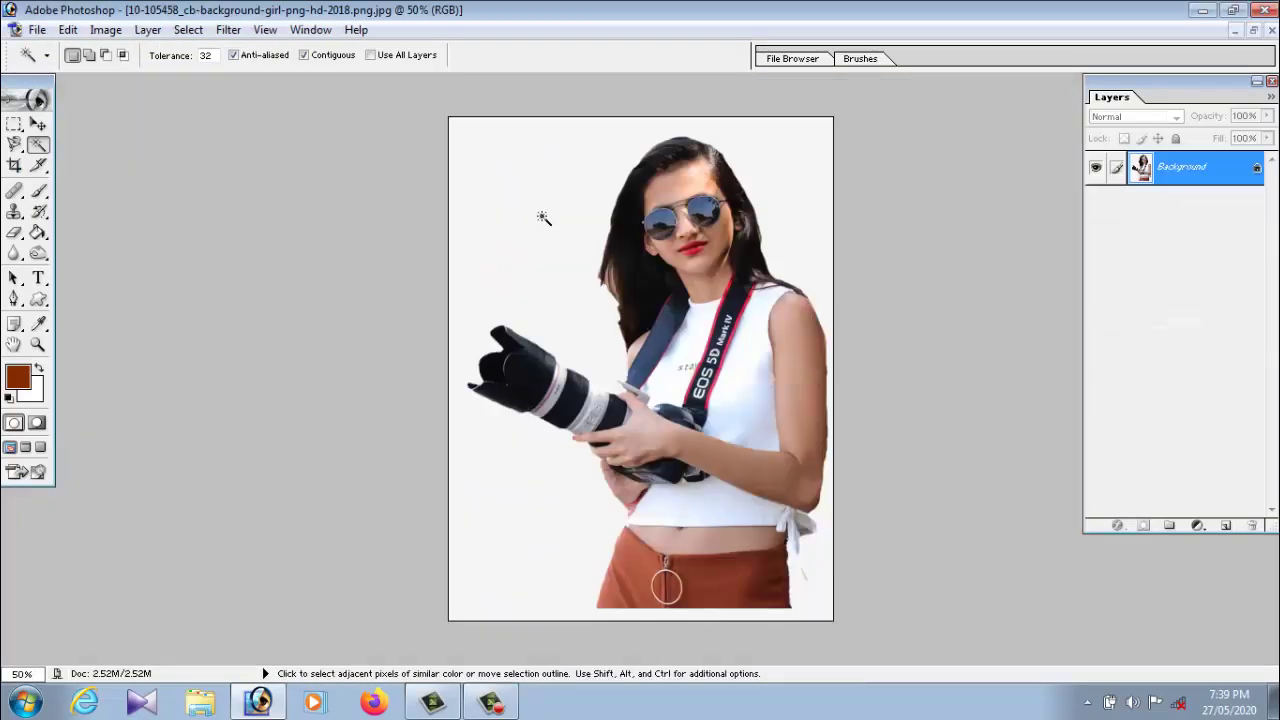
{"action": "left_click", "coordinate": [733, 170]}
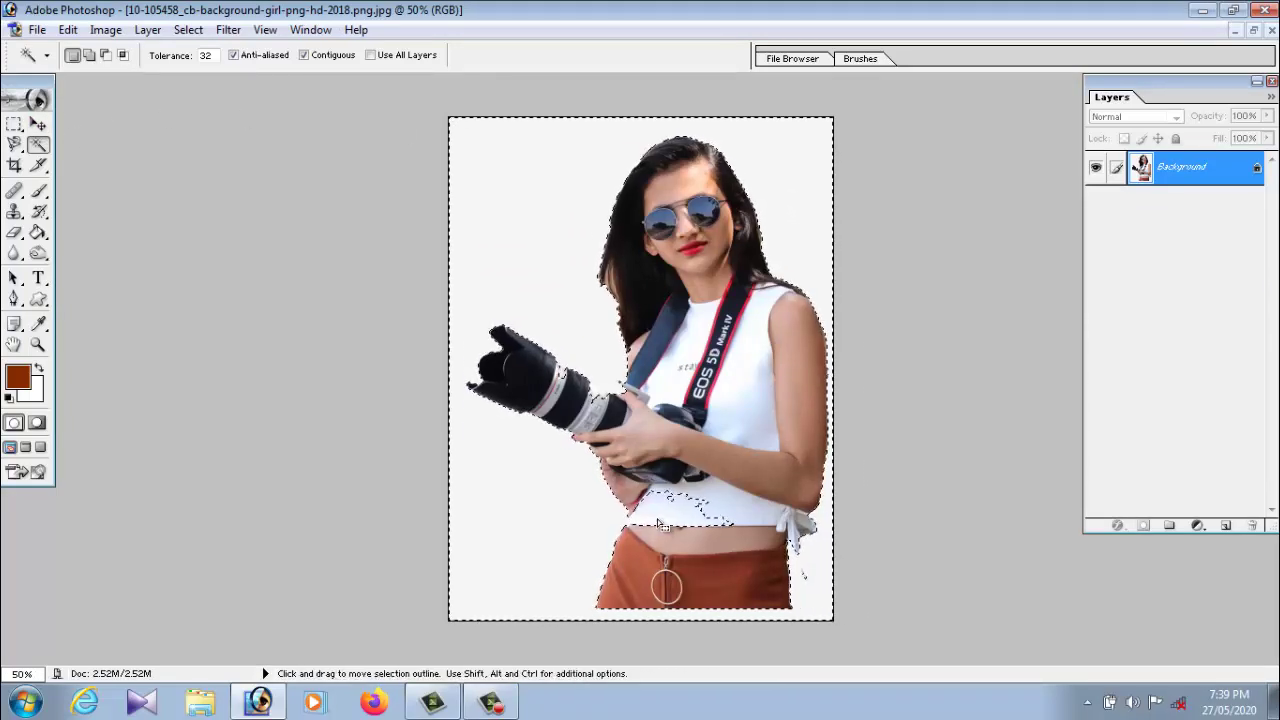
{"action": "left_click", "coordinate": [107, 57]}
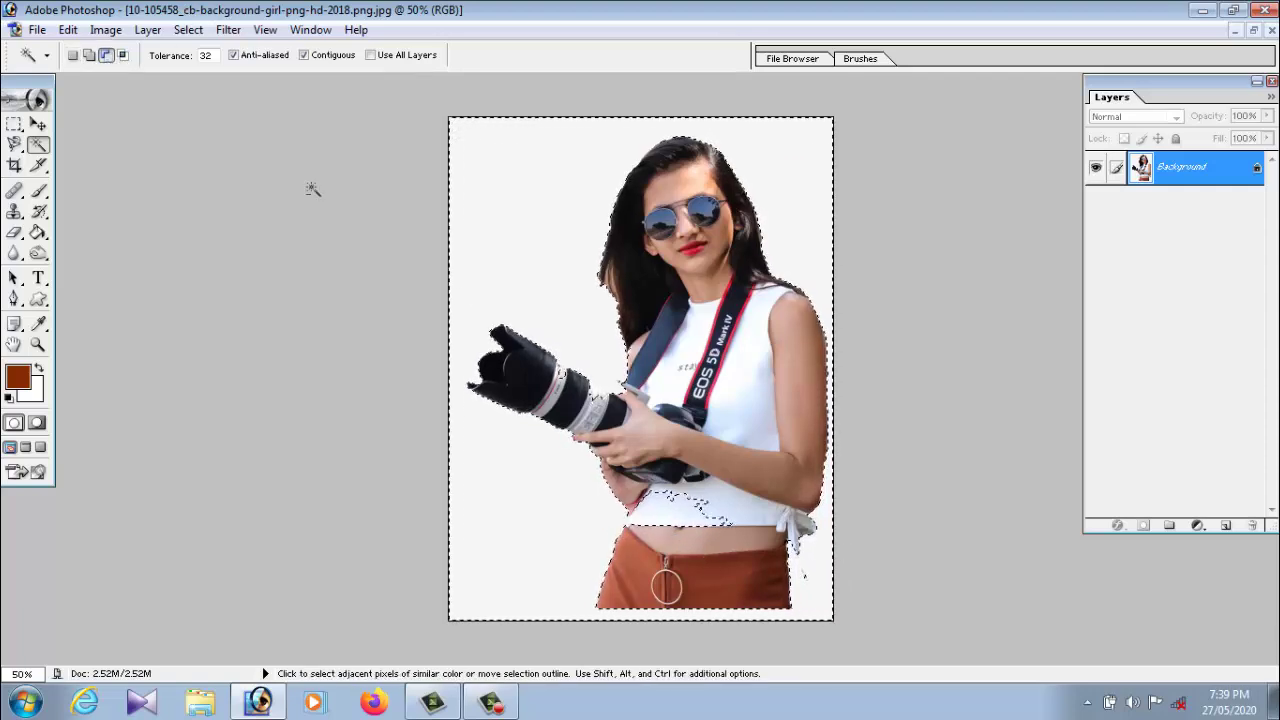
{"action": "left_click", "coordinate": [663, 502]}
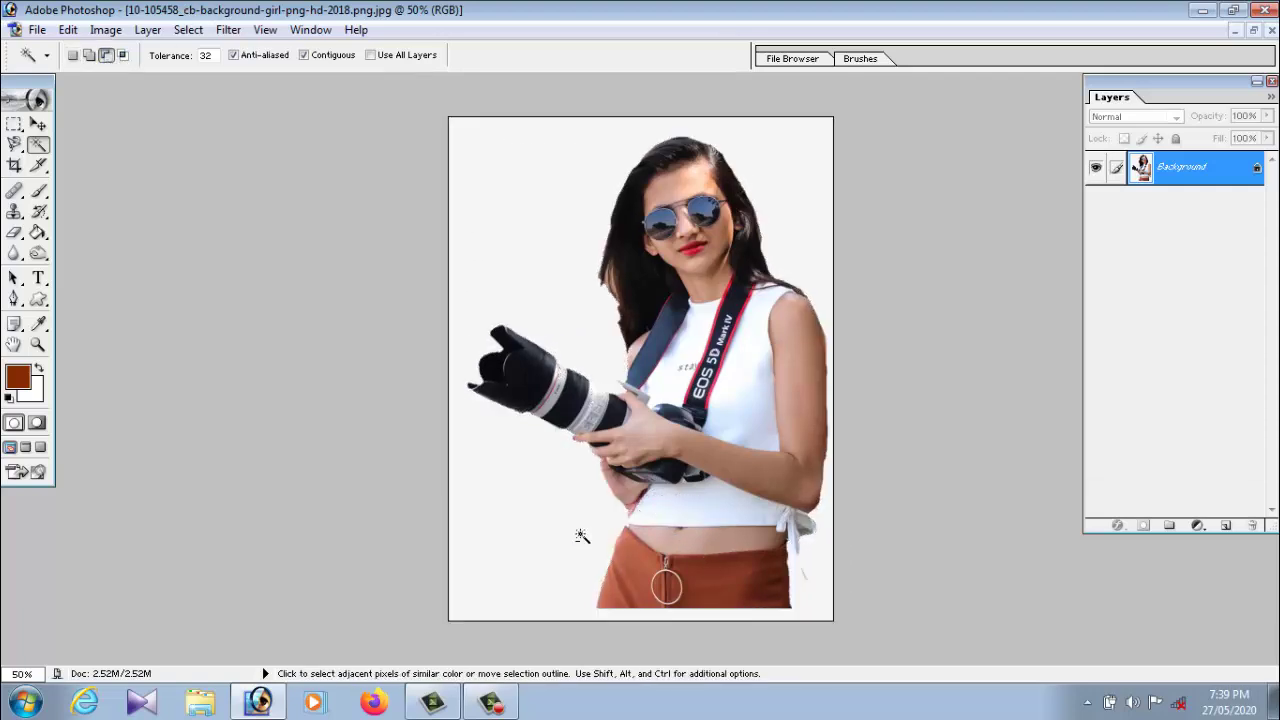
{"action": "left_click", "coordinate": [578, 297]}
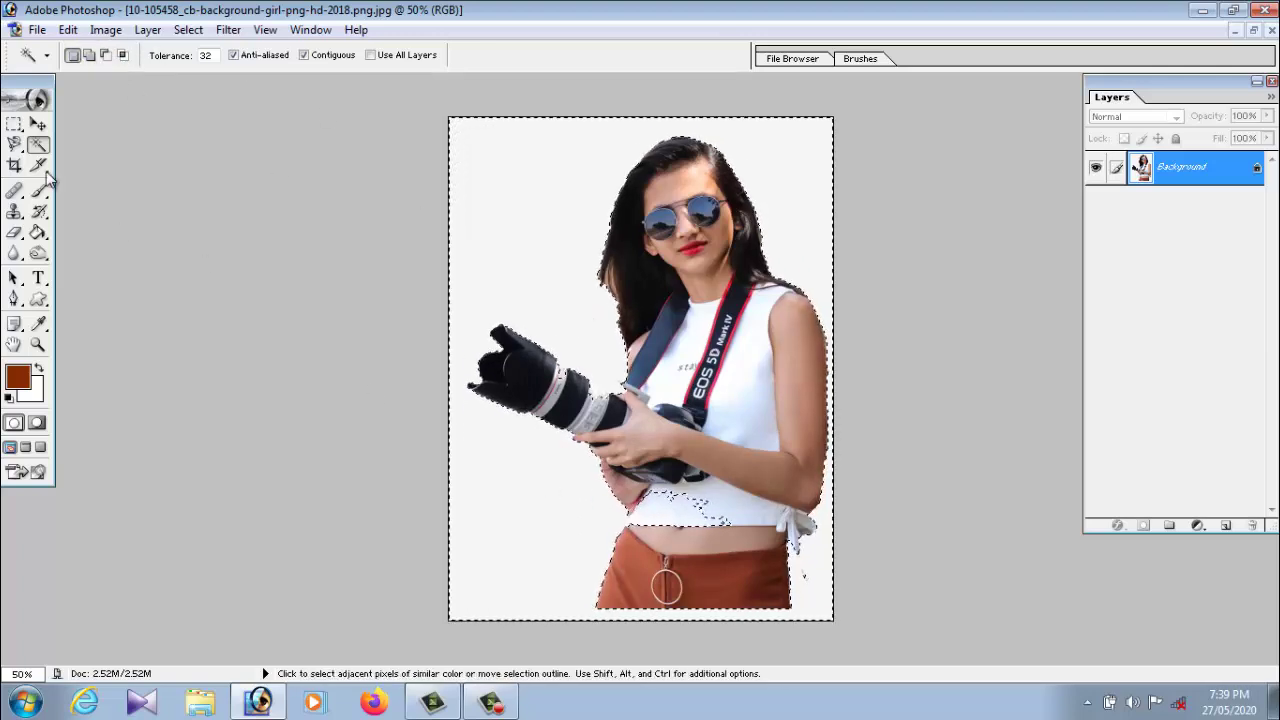
Subtract the shirt, waist and camera lens from the selection with the Elliptical Marquee
{"action": "left_click_drag", "start_coordinate": [14, 124], "coordinate": [70, 148]}
{"action": "left_click", "coordinate": [70, 148]}
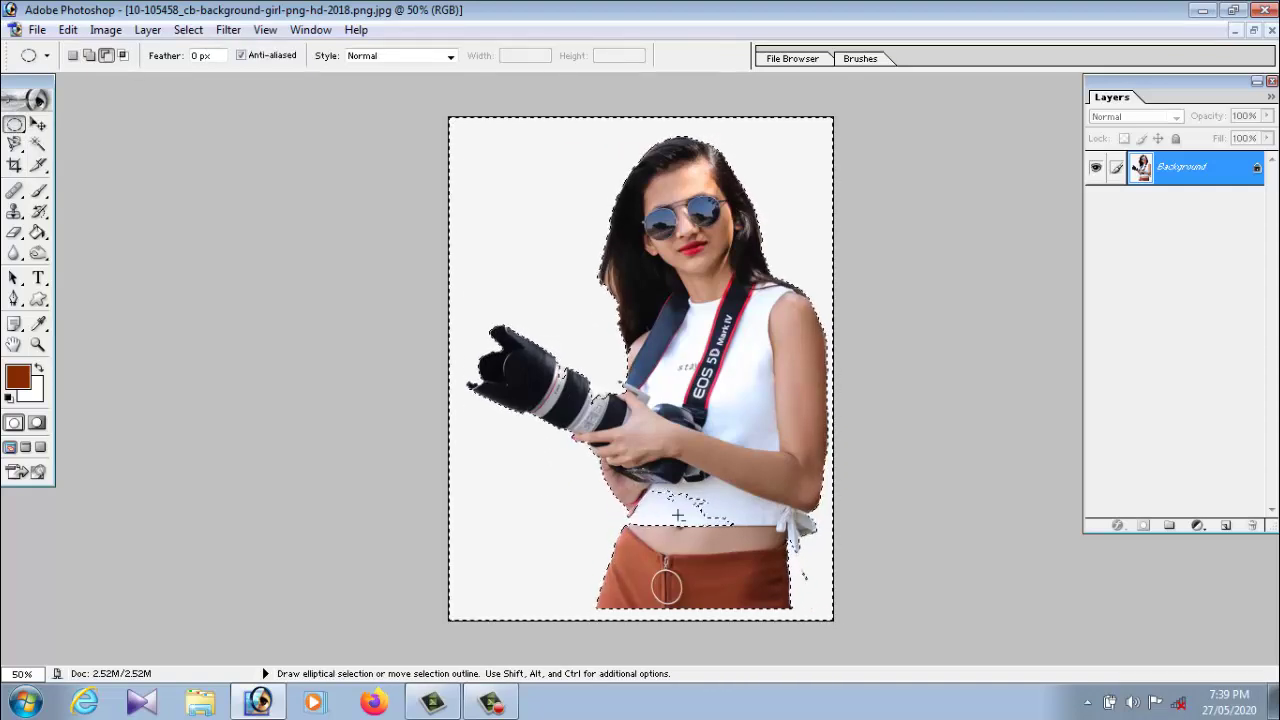
{"action": "left_click_drag", "start_coordinate": [751, 588], "coordinate": [751, 590]}
{"action": "left_click_drag", "start_coordinate": [690, 563], "coordinate": [690, 565]}
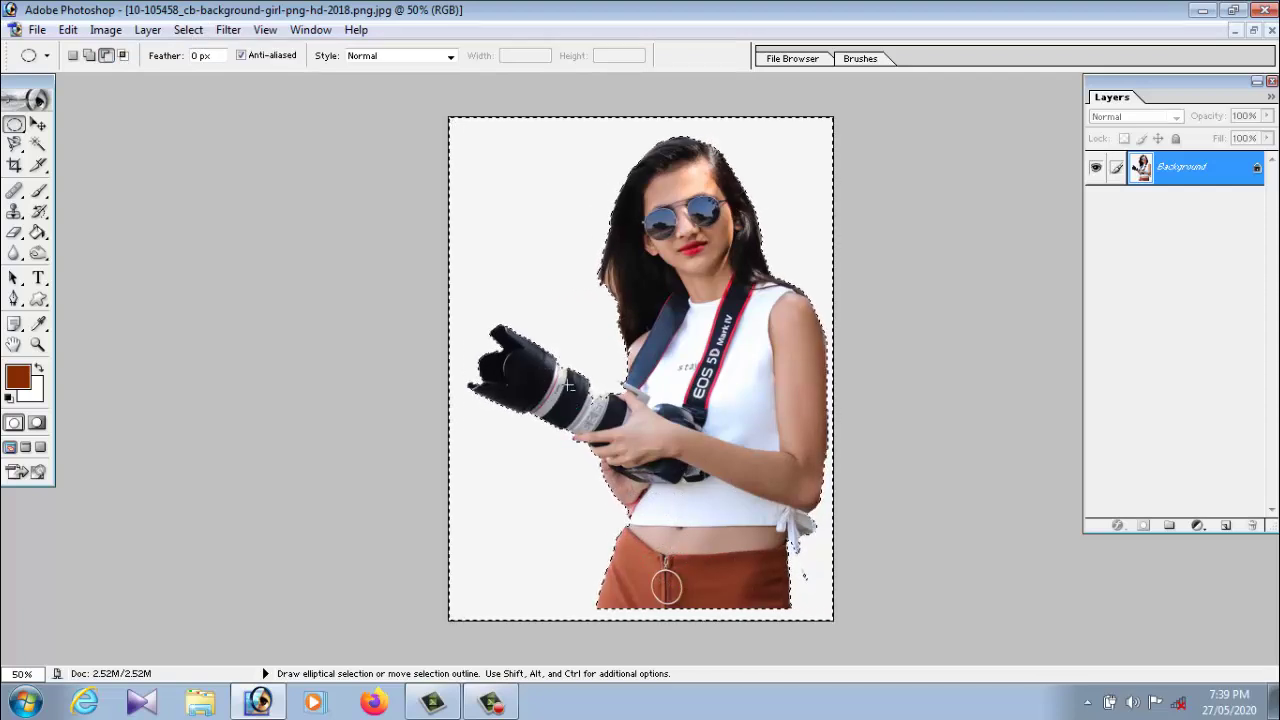
{"action": "left_click_drag", "start_coordinate": [609, 427], "coordinate": [613, 429]}
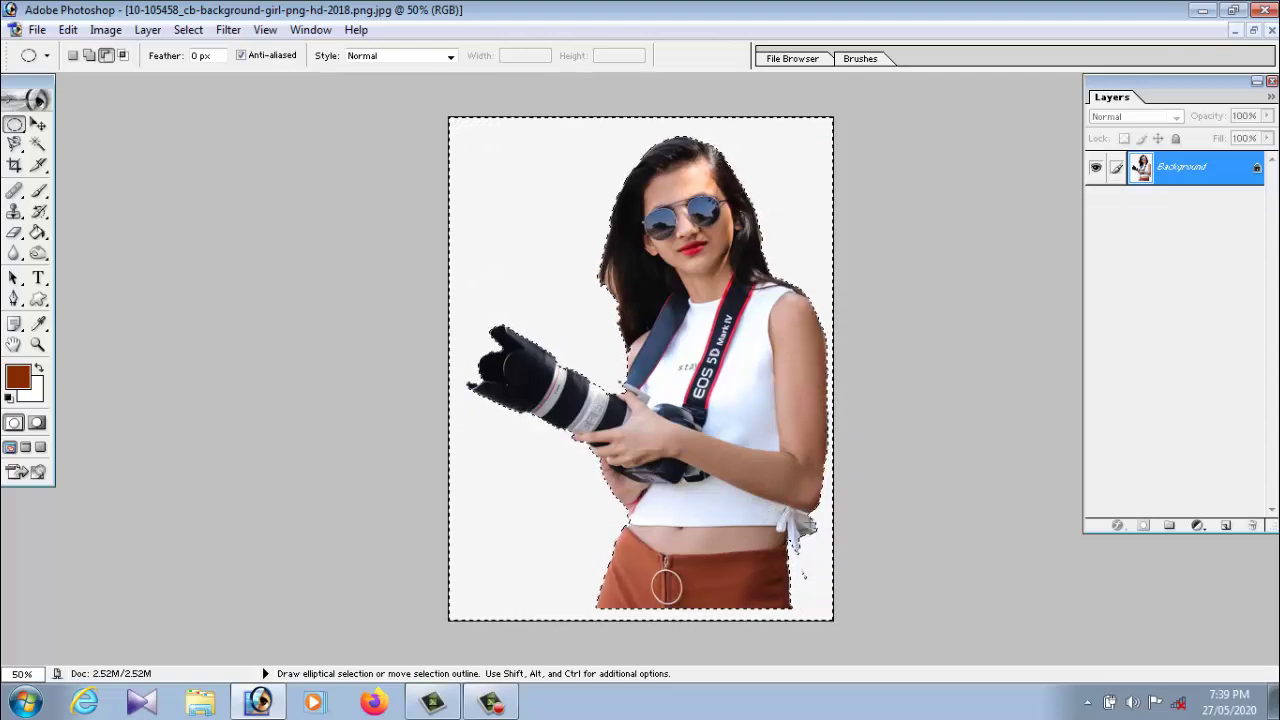
Invert the selection to isolate the girl and apply a feather to it
{"action": "left_click", "coordinate": [188, 30]}
{"action": "left_click", "coordinate": [211, 116]}
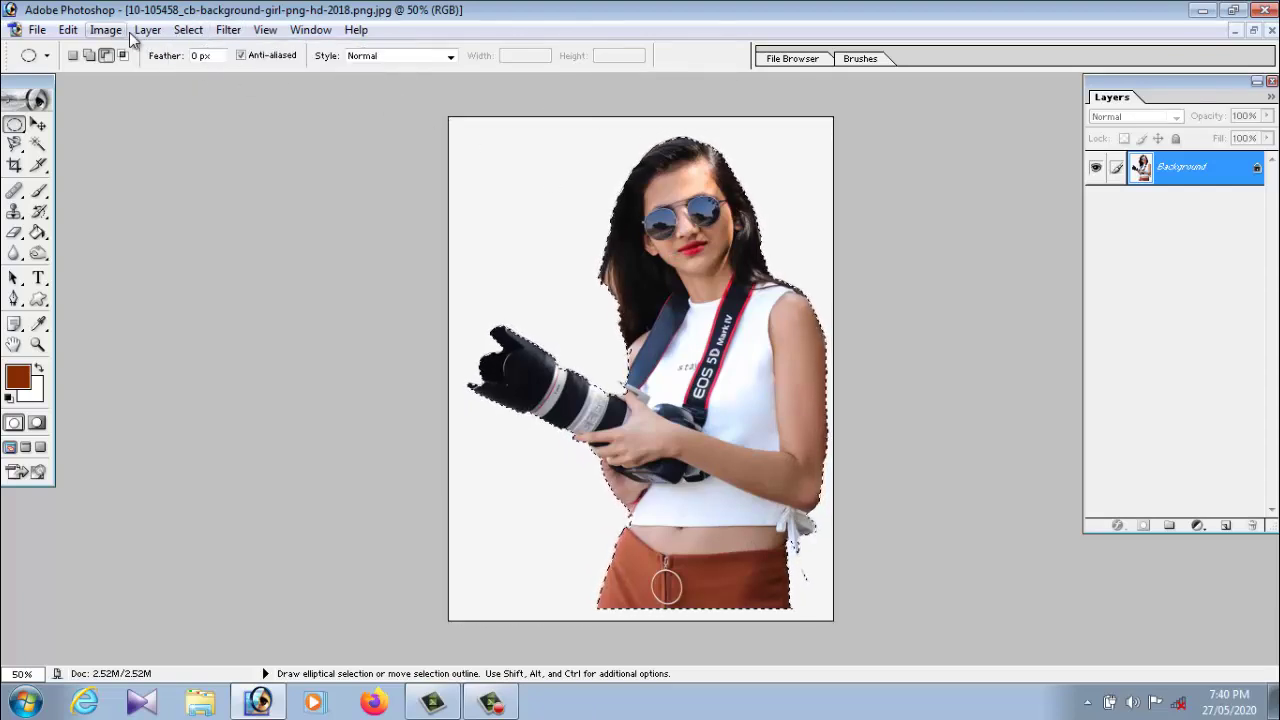
{"action": "left_click", "coordinate": [222, 31]}
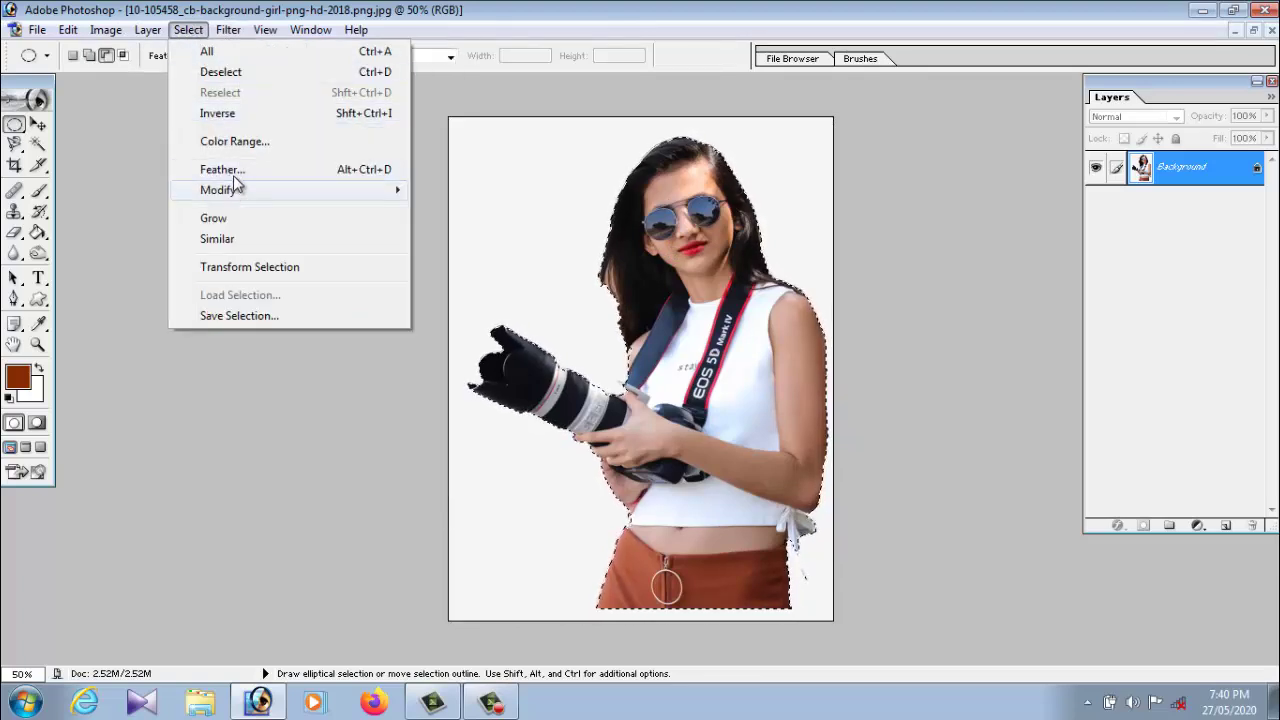
{"action": "left_click", "coordinate": [233, 175]}
{"action": "left_click", "coordinate": [669, 219]}
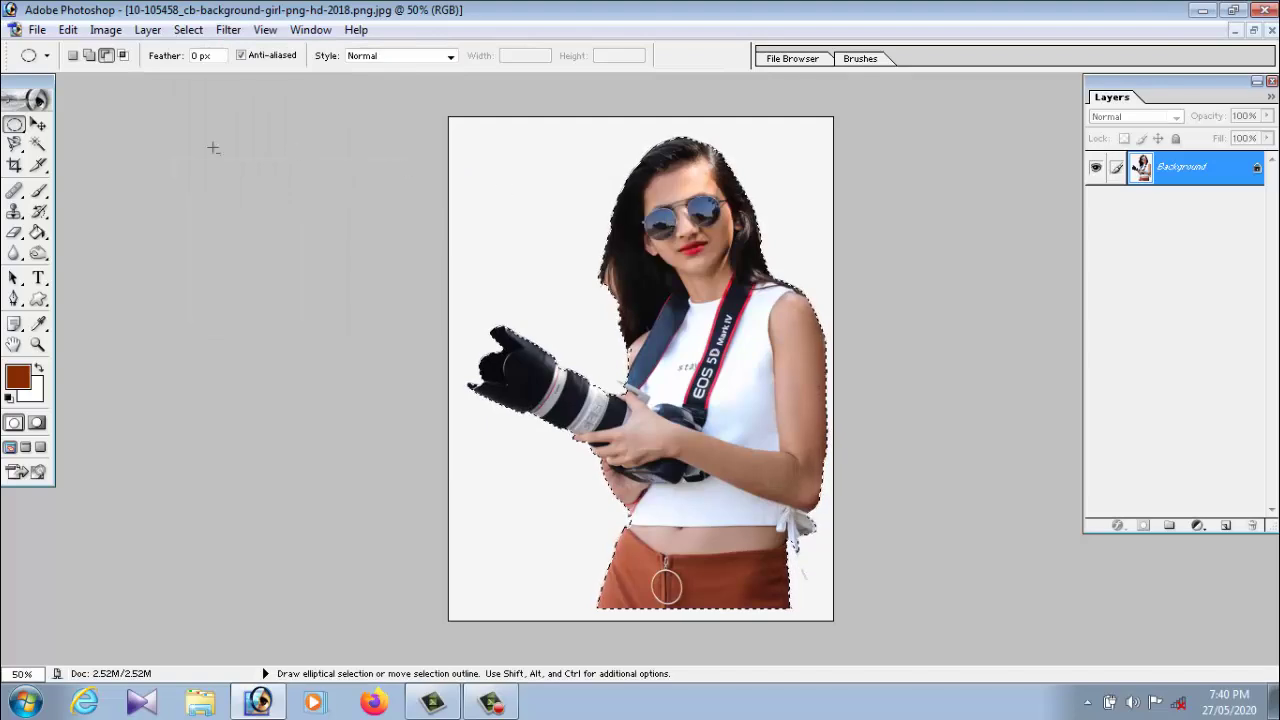
{"action": "left_click", "coordinate": [38, 124]}
Cut the selected girl and close her image without saving
{"action": "left_click", "coordinate": [67, 30]}
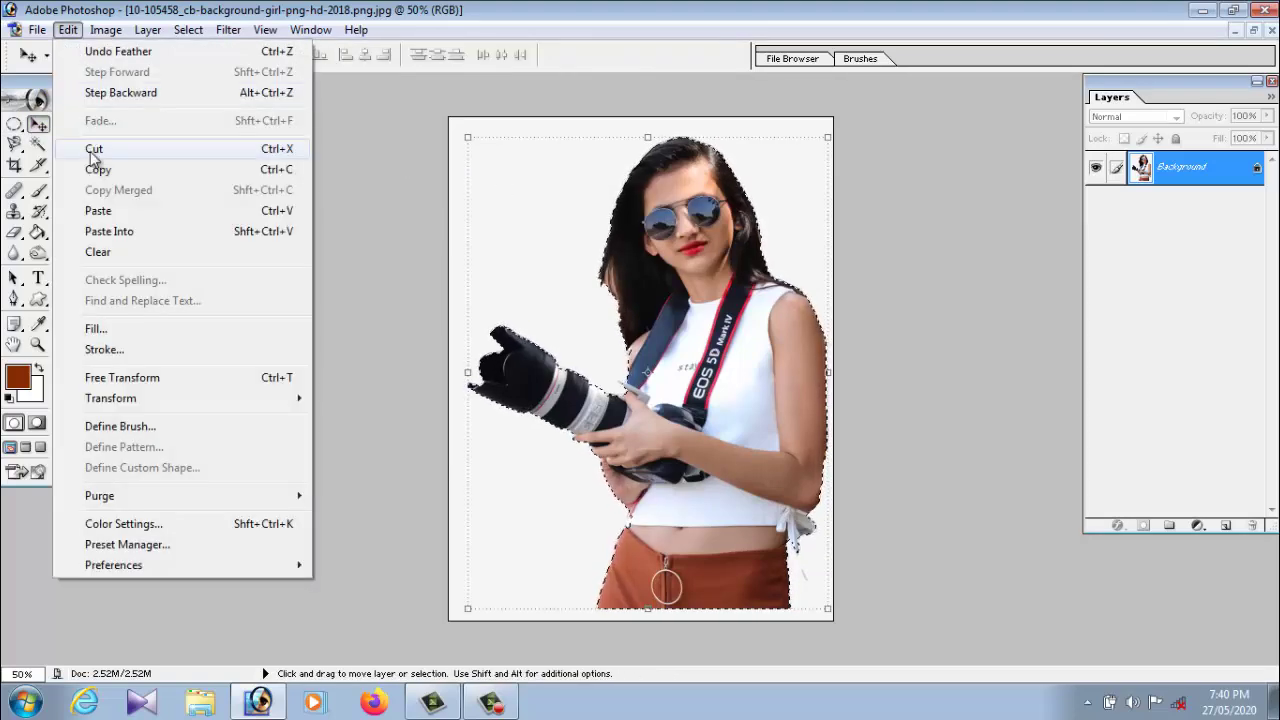
{"action": "left_click", "coordinate": [95, 152]}
{"action": "left_click", "coordinate": [1271, 30]}
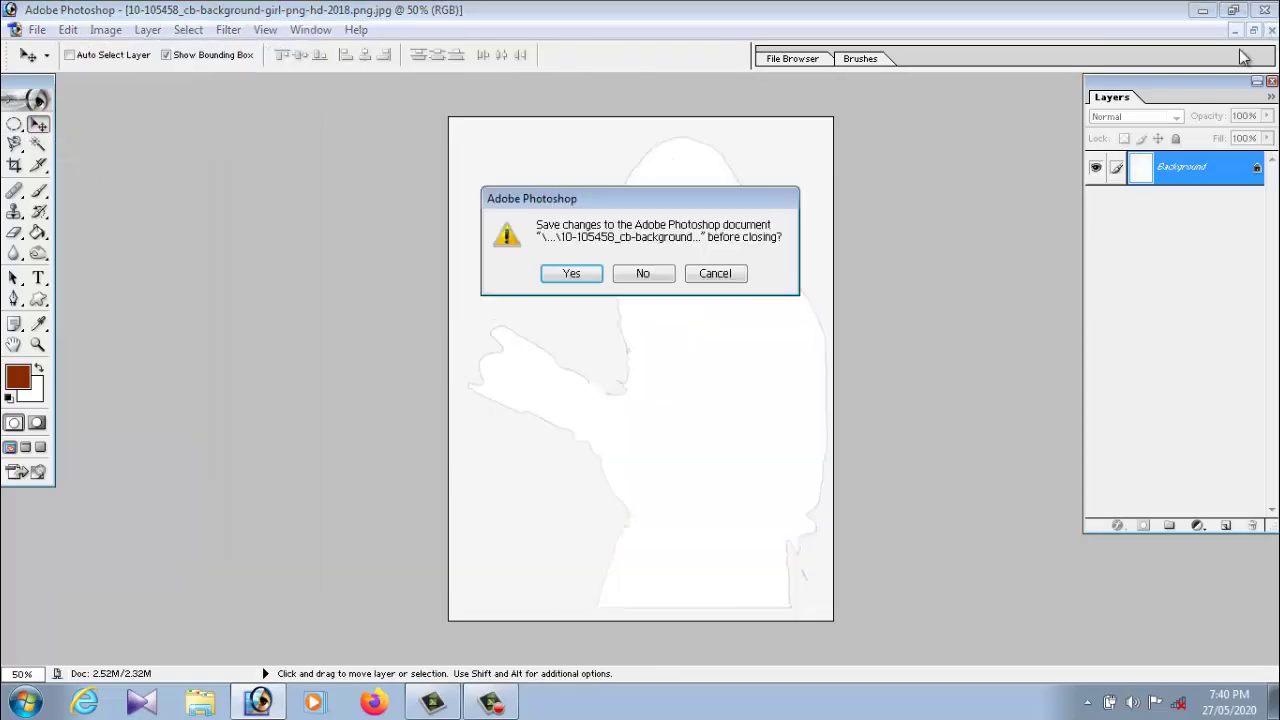
{"action": "left_click", "coordinate": [659, 276]}
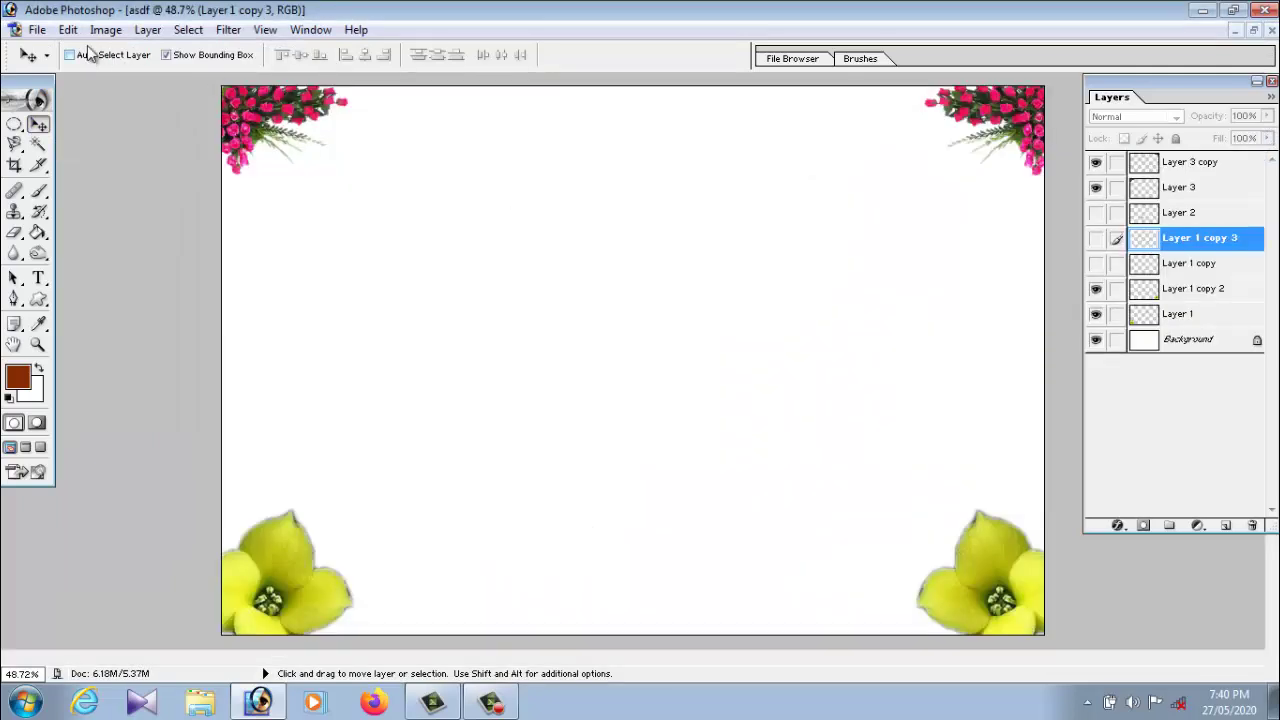
Paste the girl into asdf as Layer 4, centre her, and scale to about 112.5%
{"action": "left_click", "coordinate": [34, 30]}
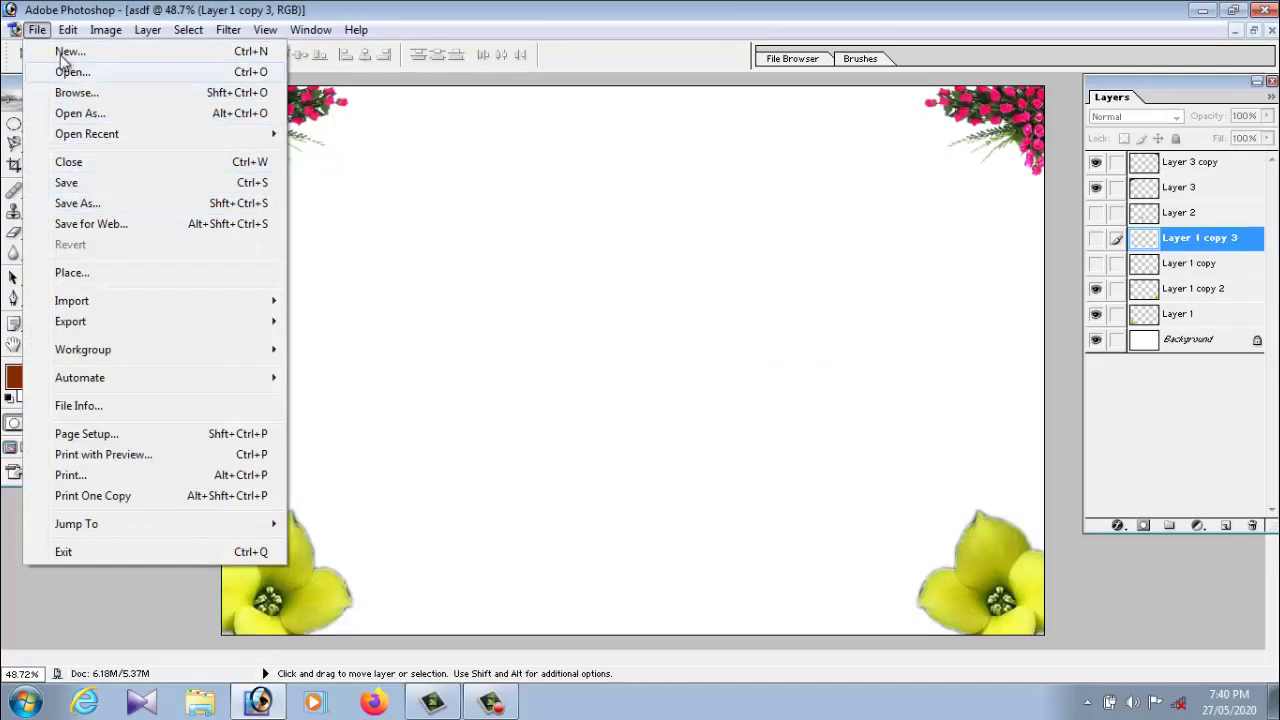
{"action": "left_click", "coordinate": [98, 210]}
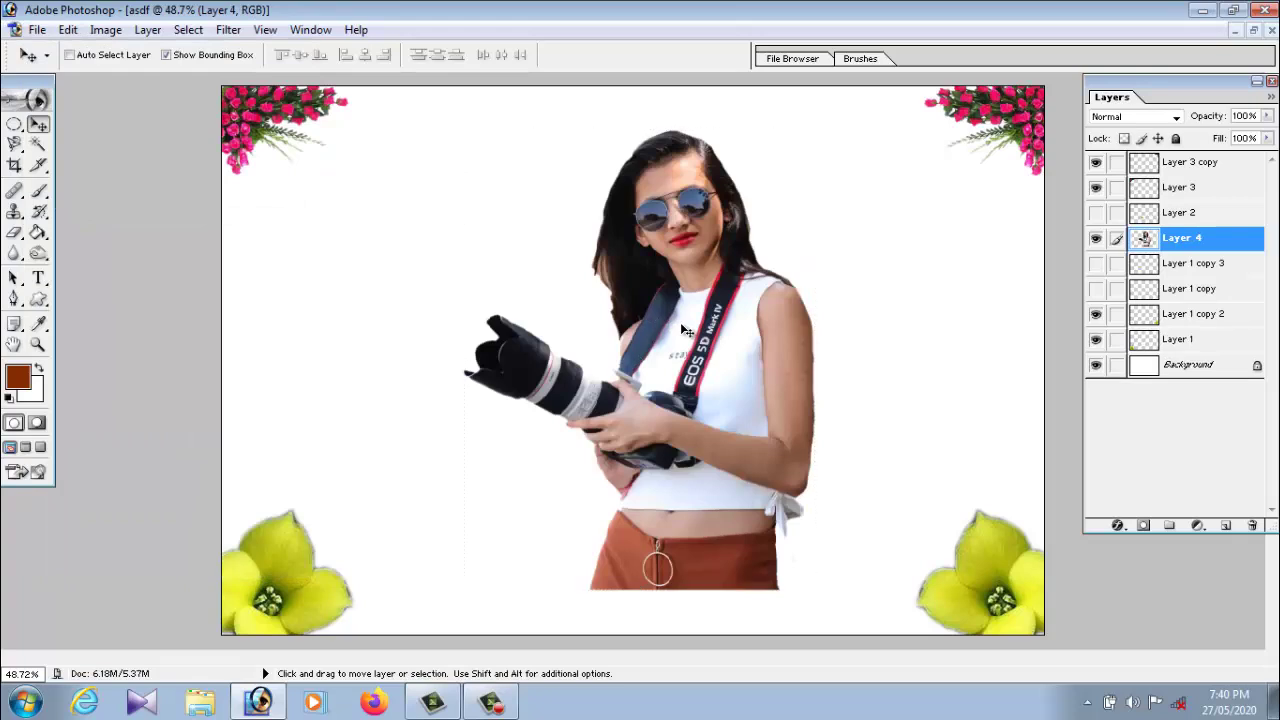
{"action": "mouse_move", "coordinate": [688, 331]}
{"action": "left_mouse_down"}
{"action": "mouse_move", "coordinate": [636, 374]}
{"action": "mouse_move", "coordinate": [604, 373]}
{"action": "left_mouse_up"}
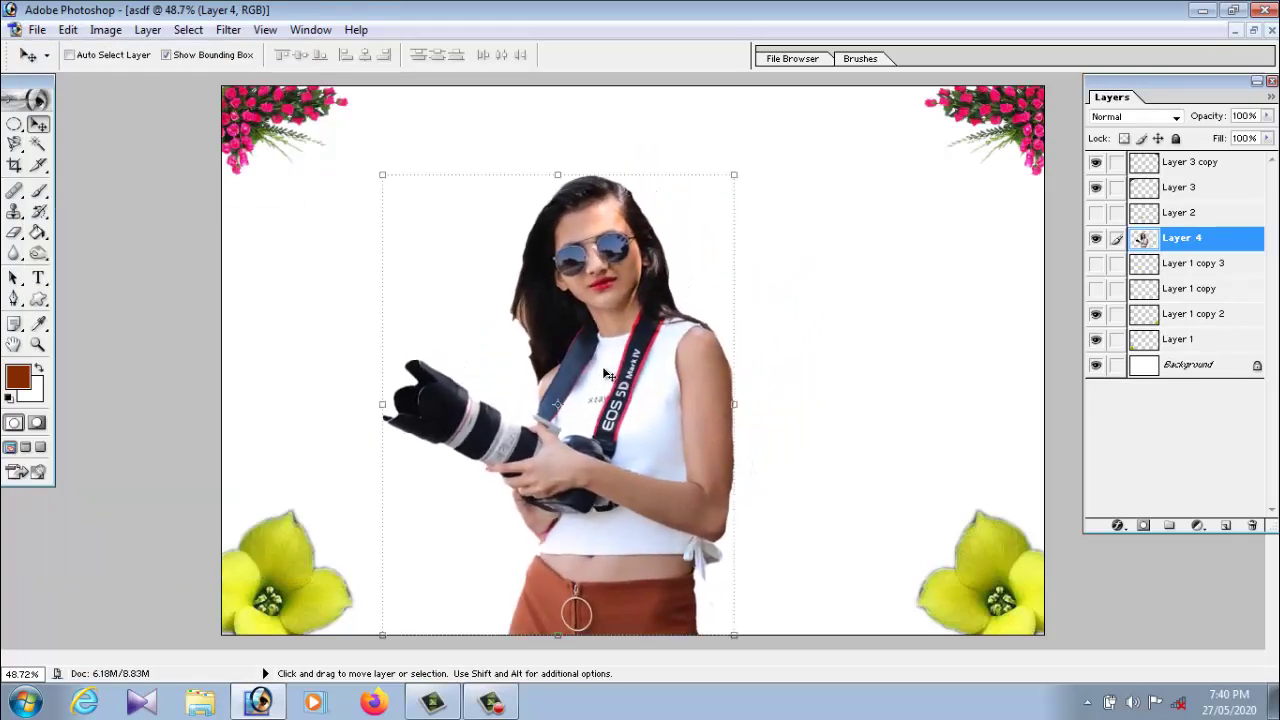
{"action": "left_click", "coordinate": [735, 175]}
{"action": "left_click_drag", "start_coordinate": [735, 175], "coordinate": [817, 151]}
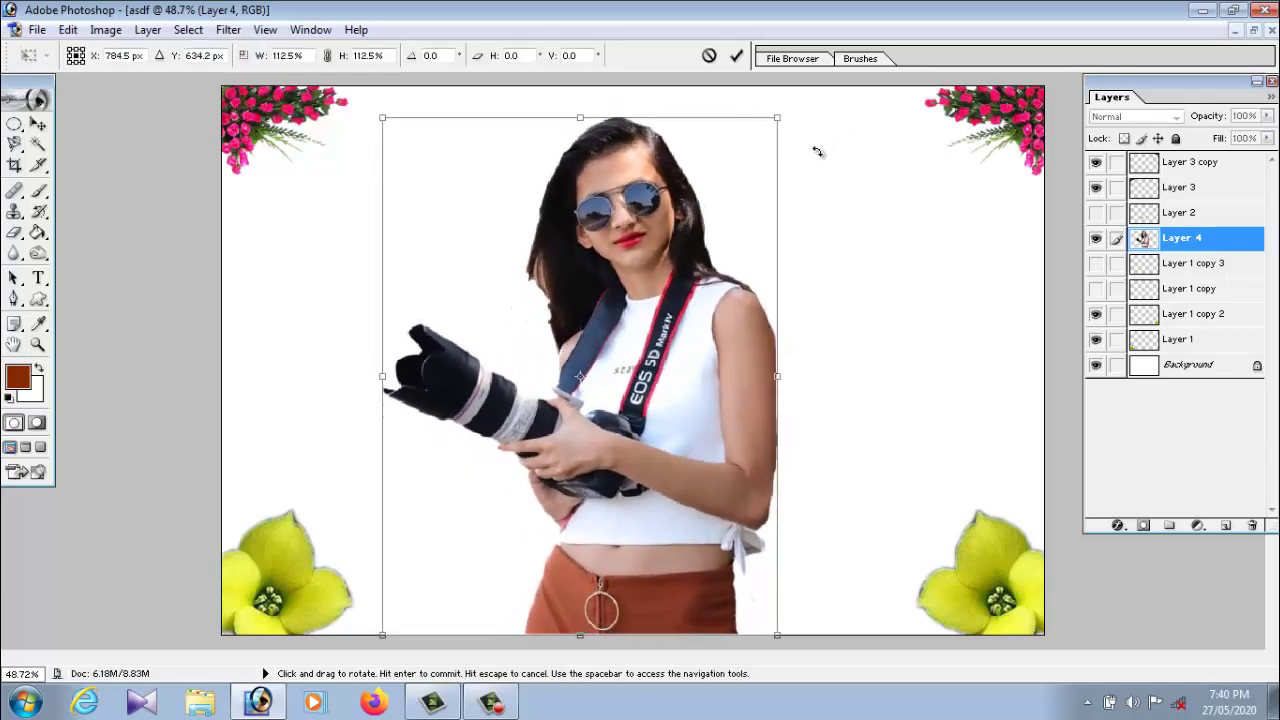
{"action": "key", "text": "Return"}
Enlarge the top-right flower cluster (Layer 3 copy) to 177% and push it up into the corner
{"action": "right_click", "coordinate": [1010, 115]}
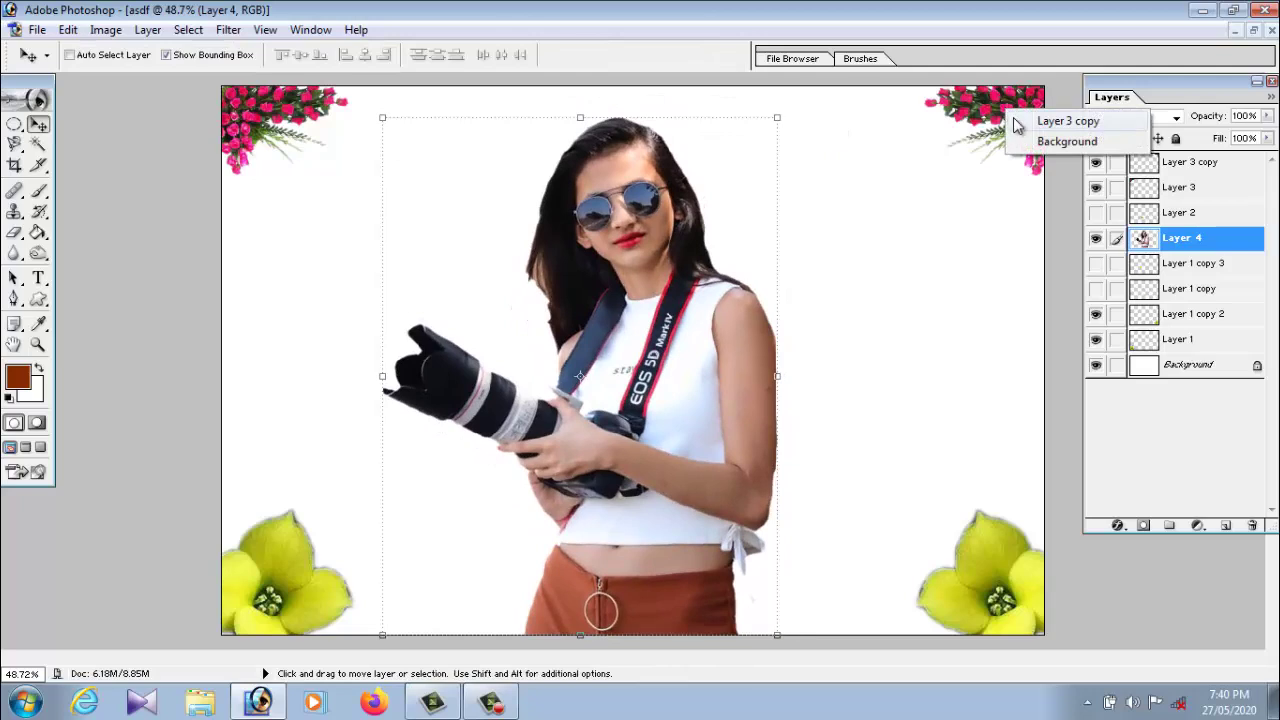
{"action": "left_click", "coordinate": [1030, 122]}
{"action": "left_click_drag", "start_coordinate": [924, 177], "coordinate": [819, 261]}
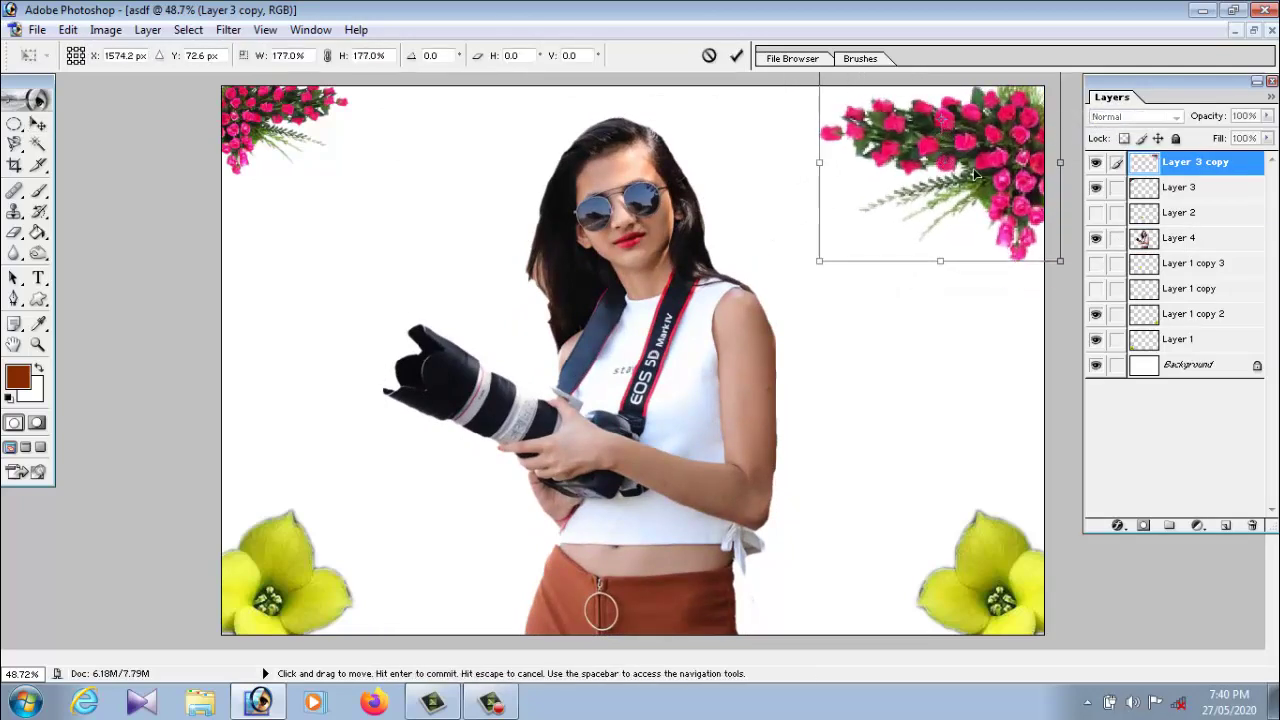
{"action": "left_click_drag", "start_coordinate": [945, 128], "coordinate": [977, 142]}
{"action": "key", "text": "Return"}
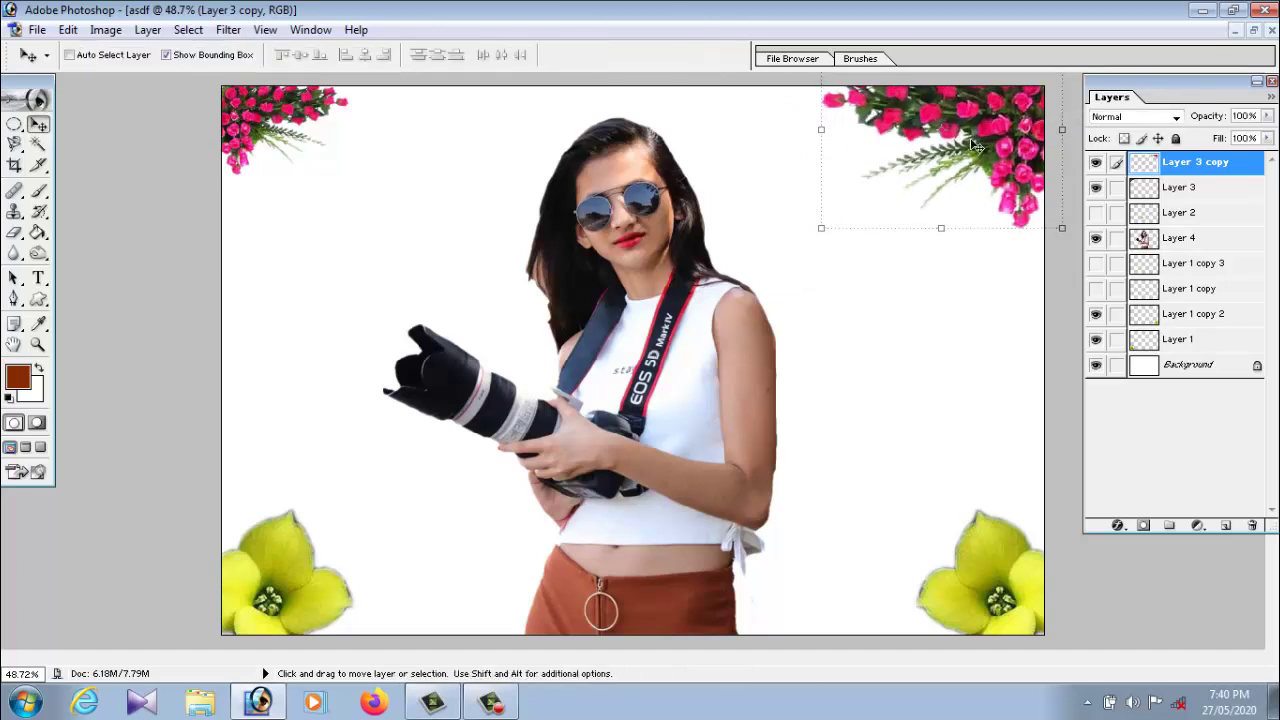
Scale the top-left flowers (Layer 3) to about 193%, then undo that enlargement
{"action": "right_click", "coordinate": [243, 125]}
{"action": "left_click", "coordinate": [258, 134]}
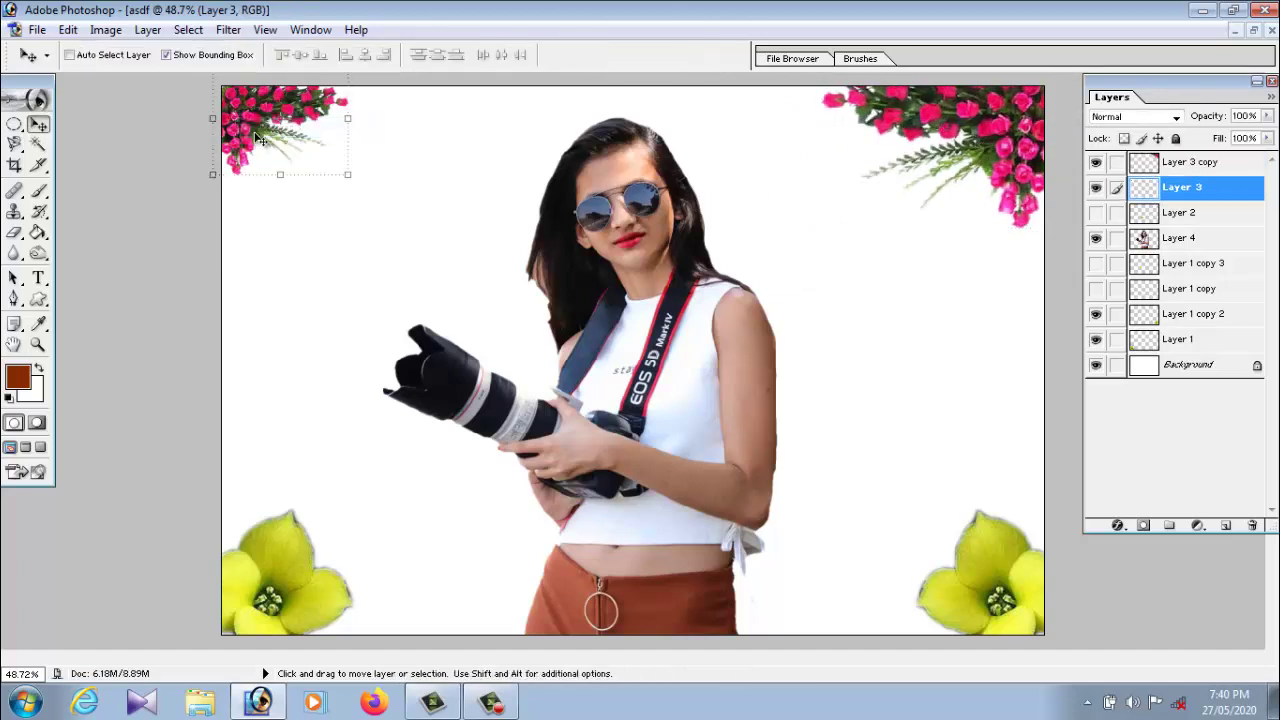
{"action": "key", "text": "ctrl+t"}
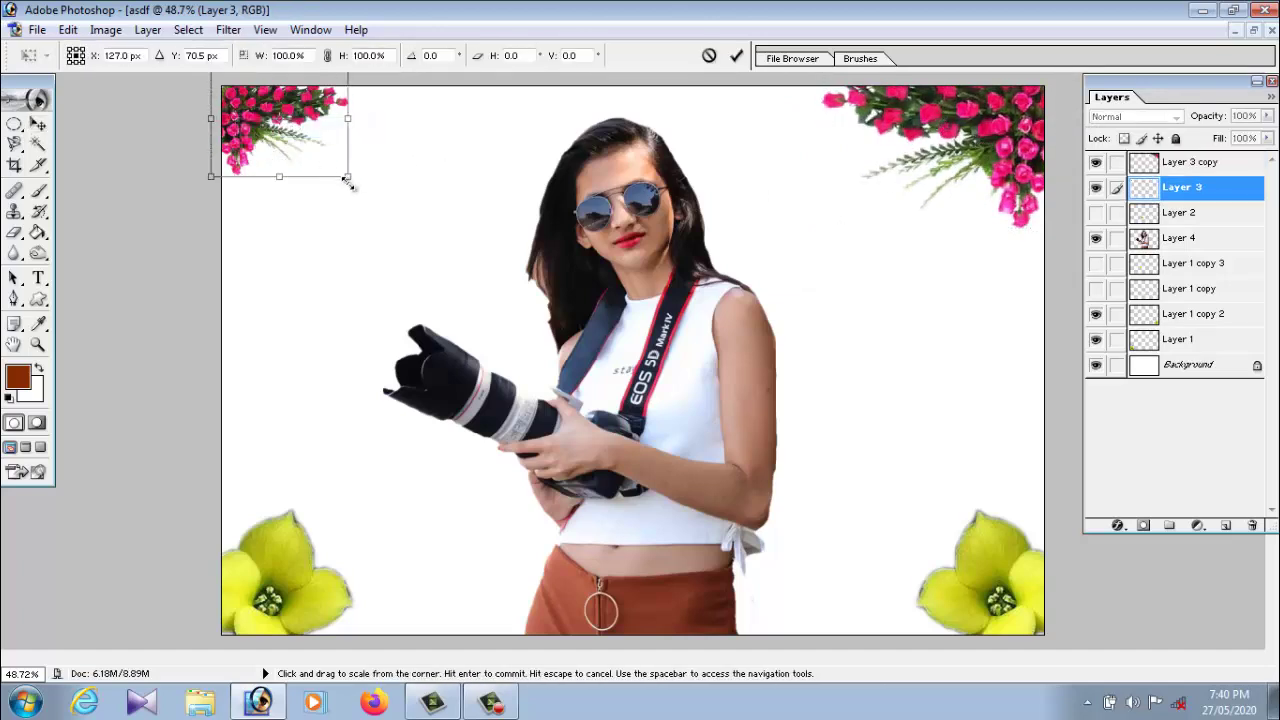
{"action": "left_click_drag", "start_coordinate": [347, 178], "coordinate": [476, 282]}
{"action": "left_click_drag", "start_coordinate": [383, 200], "coordinate": [365, 162]}
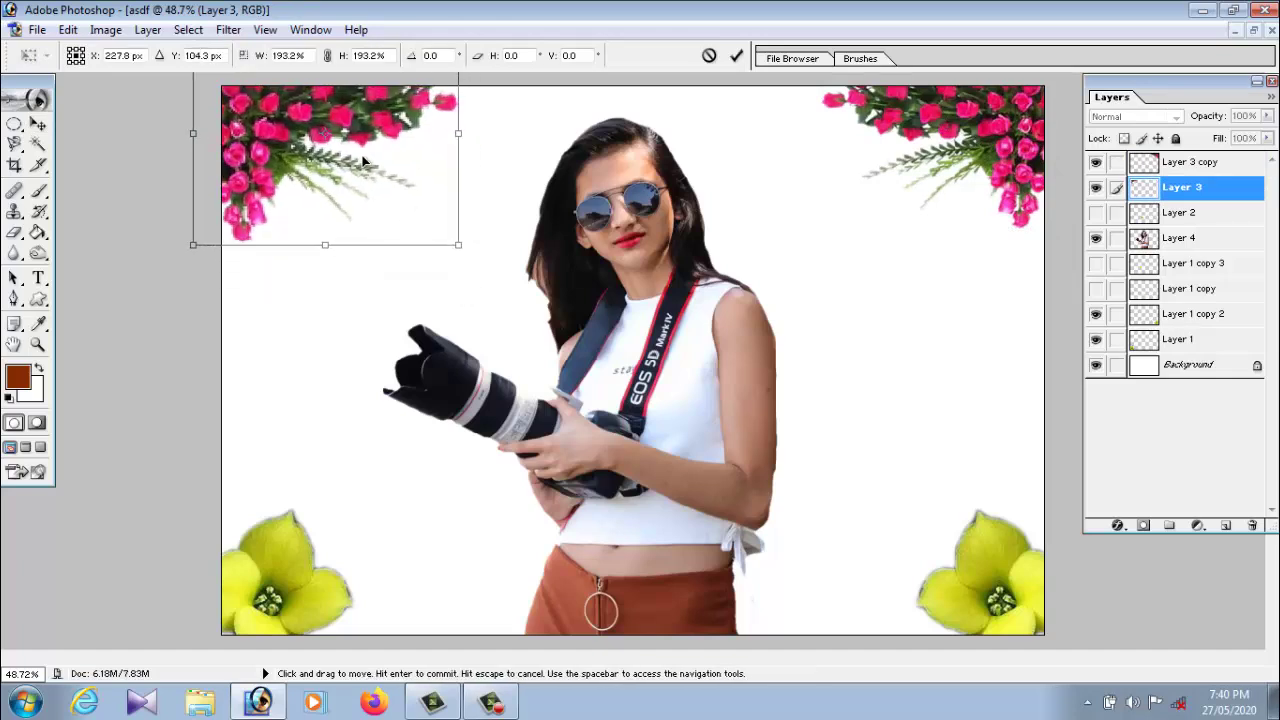
{"action": "key", "text": "Return"}
{"action": "key", "text": "ctrl+z"}
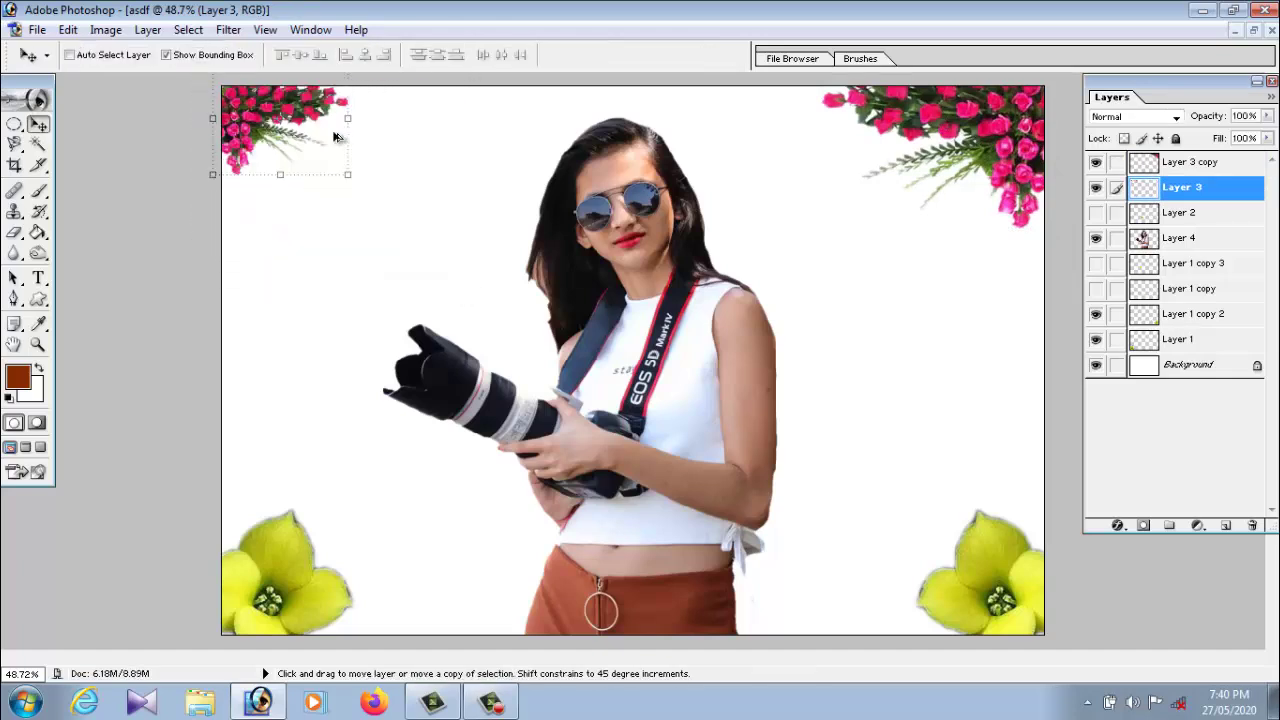
Rescale the top-left flowers to about 190% with Edit > Transform > Scale, tucked into the corner
{"action": "left_click", "coordinate": [67, 29]}
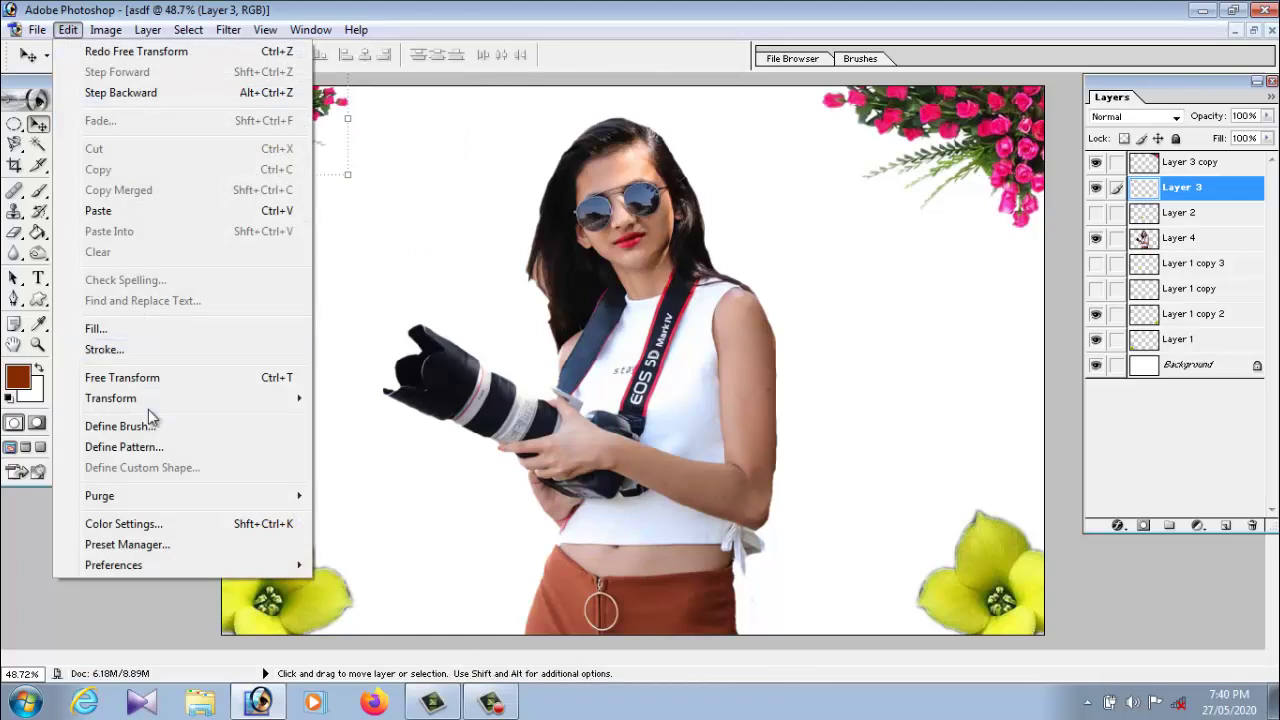
{"action": "mouse_move", "coordinate": [111, 398]}
{"action": "left_click", "coordinate": [358, 430]}
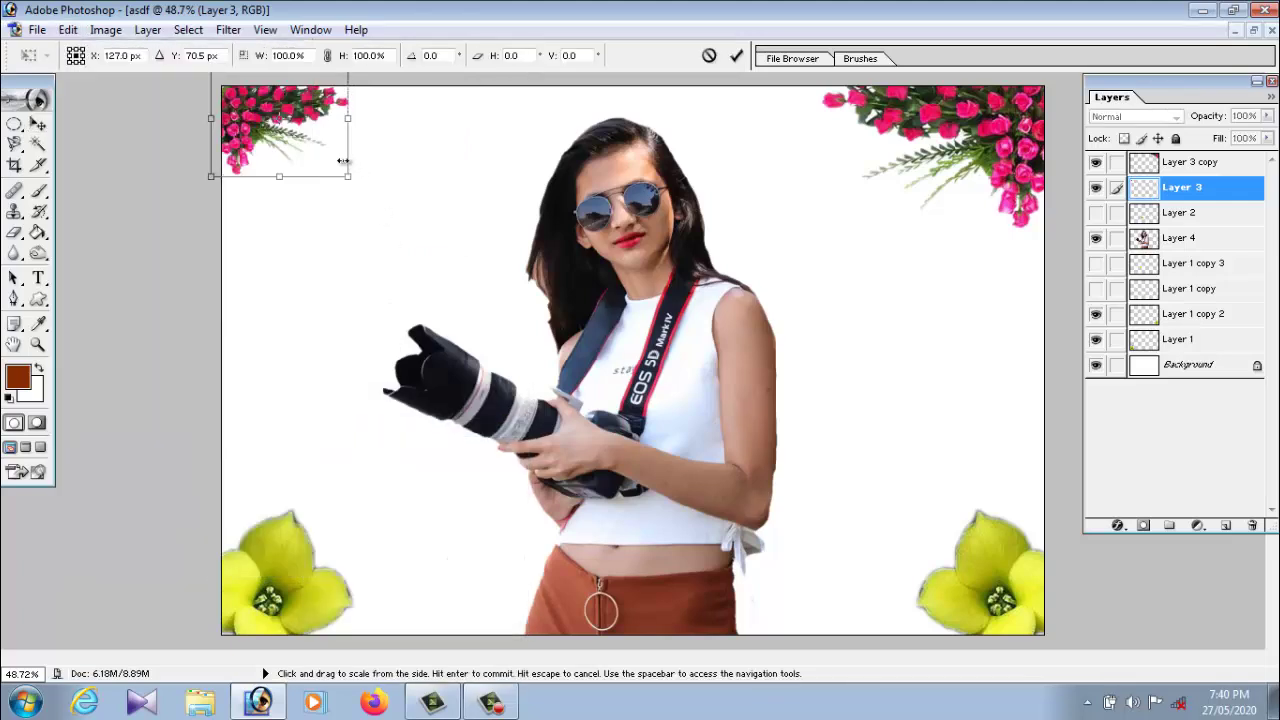
{"action": "left_click_drag", "start_coordinate": [349, 177], "coordinate": [464, 288]}
{"action": "left_click_drag", "start_coordinate": [383, 215], "coordinate": [357, 171]}
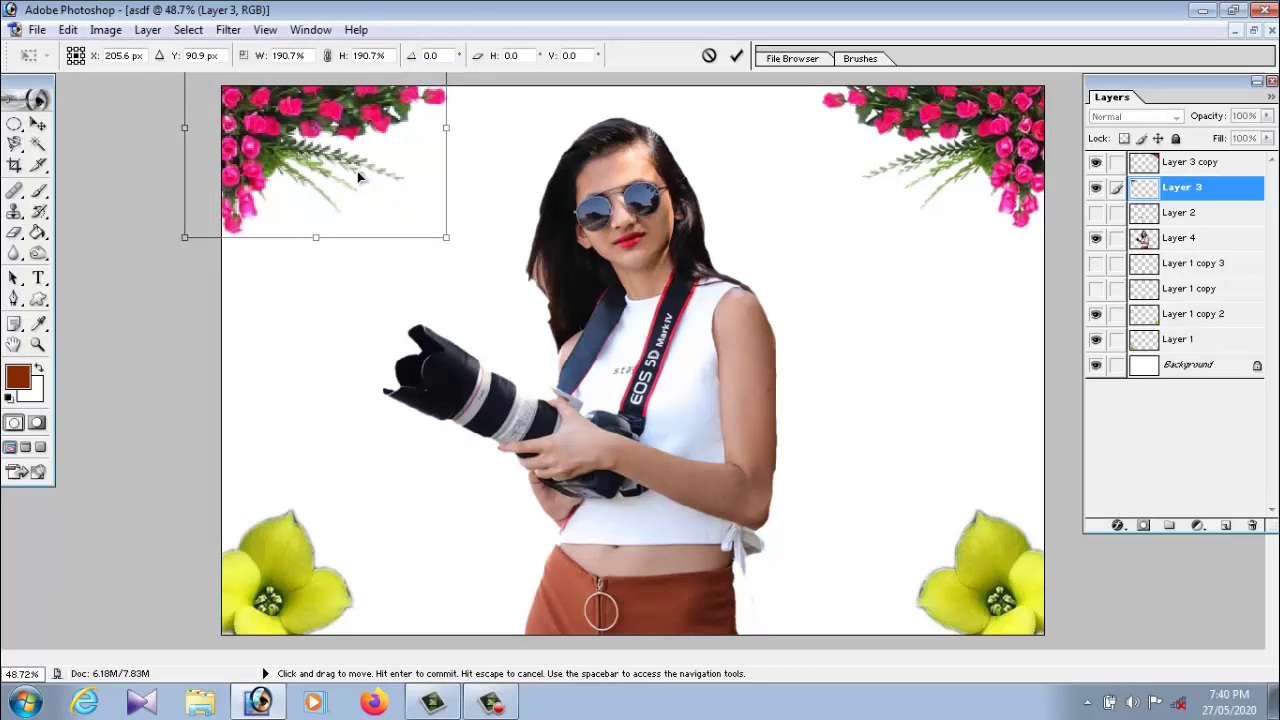
{"action": "key", "text": "Return"}
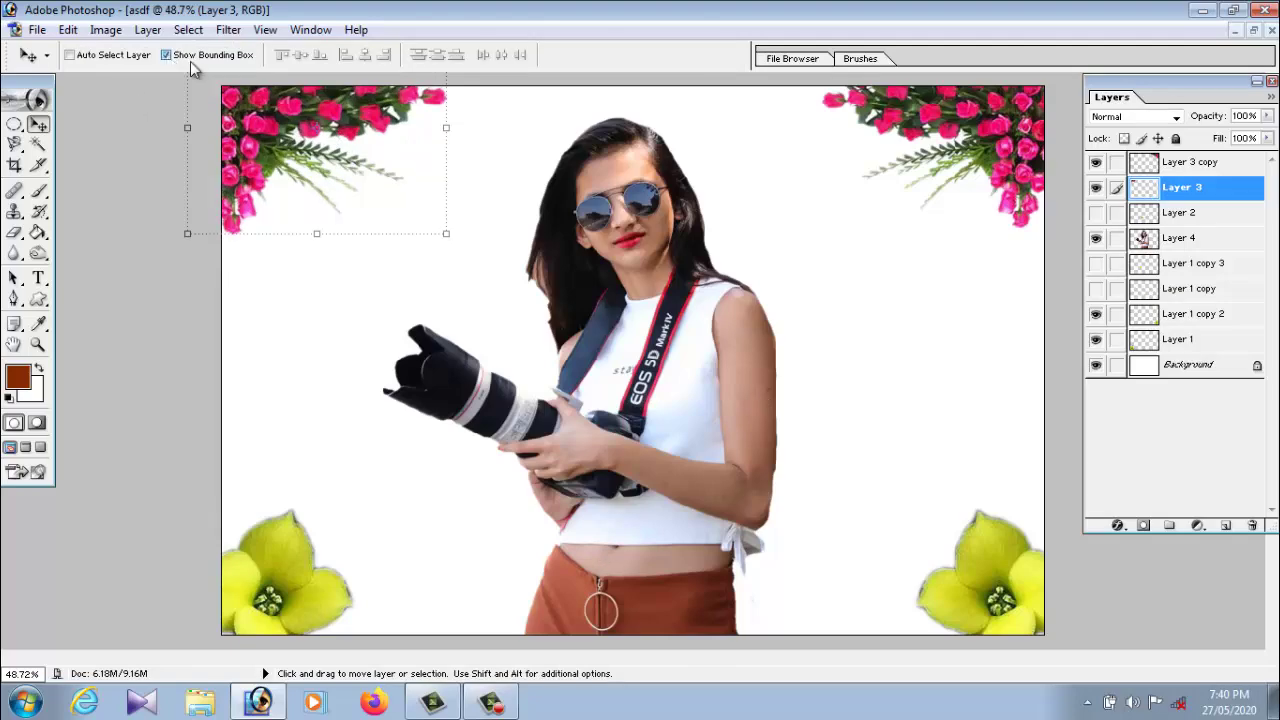
{"action": "key", "text": "ctrl+minus"}
{"action": "key", "text": "ctrl+0"}
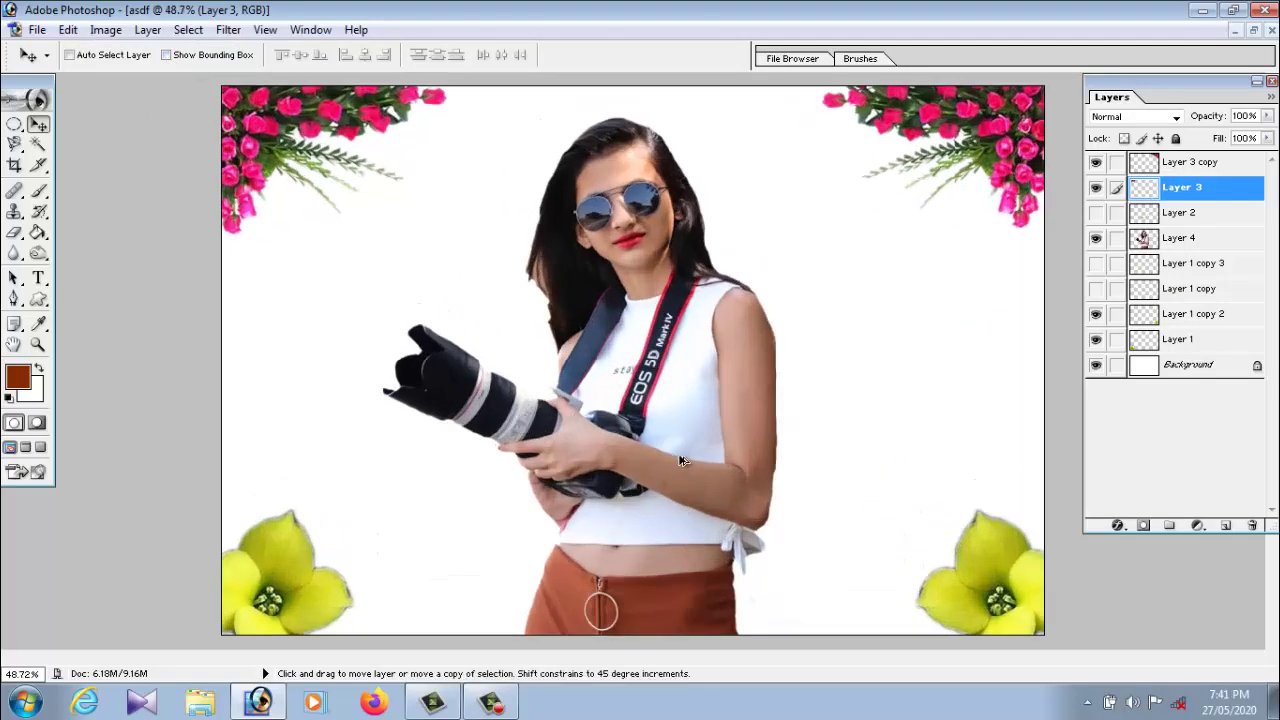
{"action": "key", "text": "ctrl+minus"}
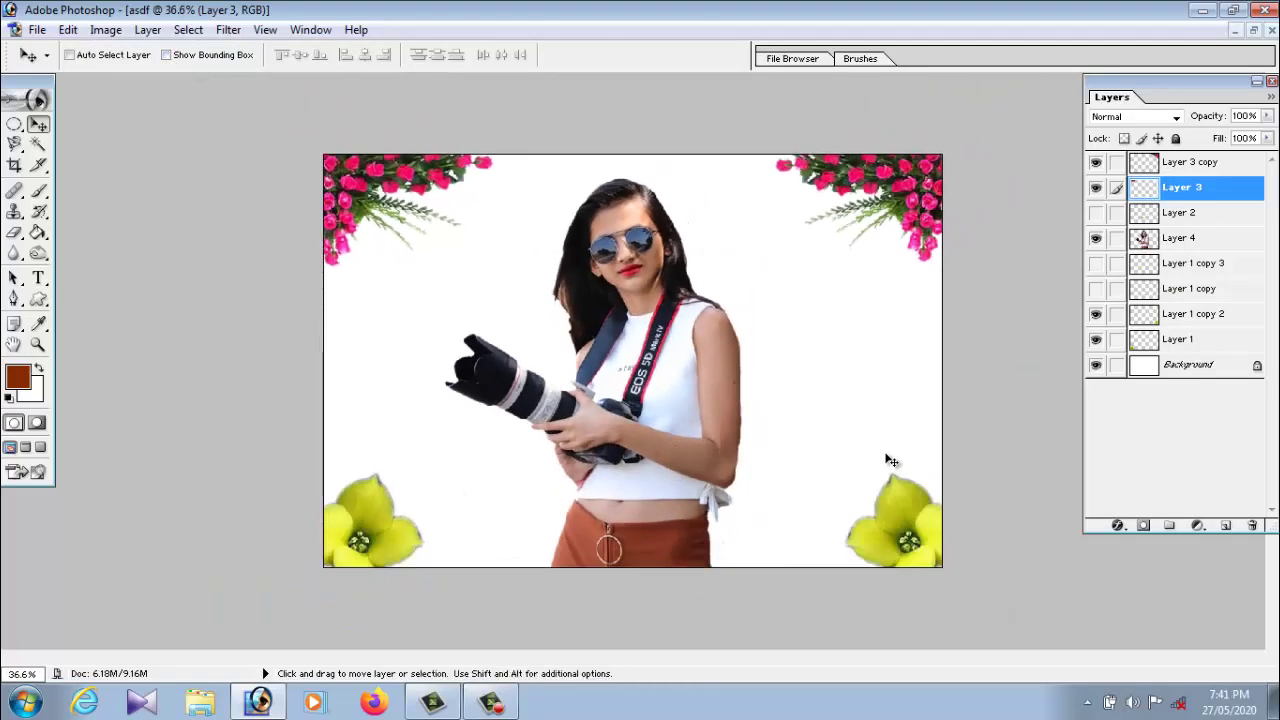
Open risin_planet-1280x800.jpg from the New folder (2) folder
{"action": "right_click", "coordinate": [655, 443]}
{"action": "left_click", "coordinate": [668, 452]}
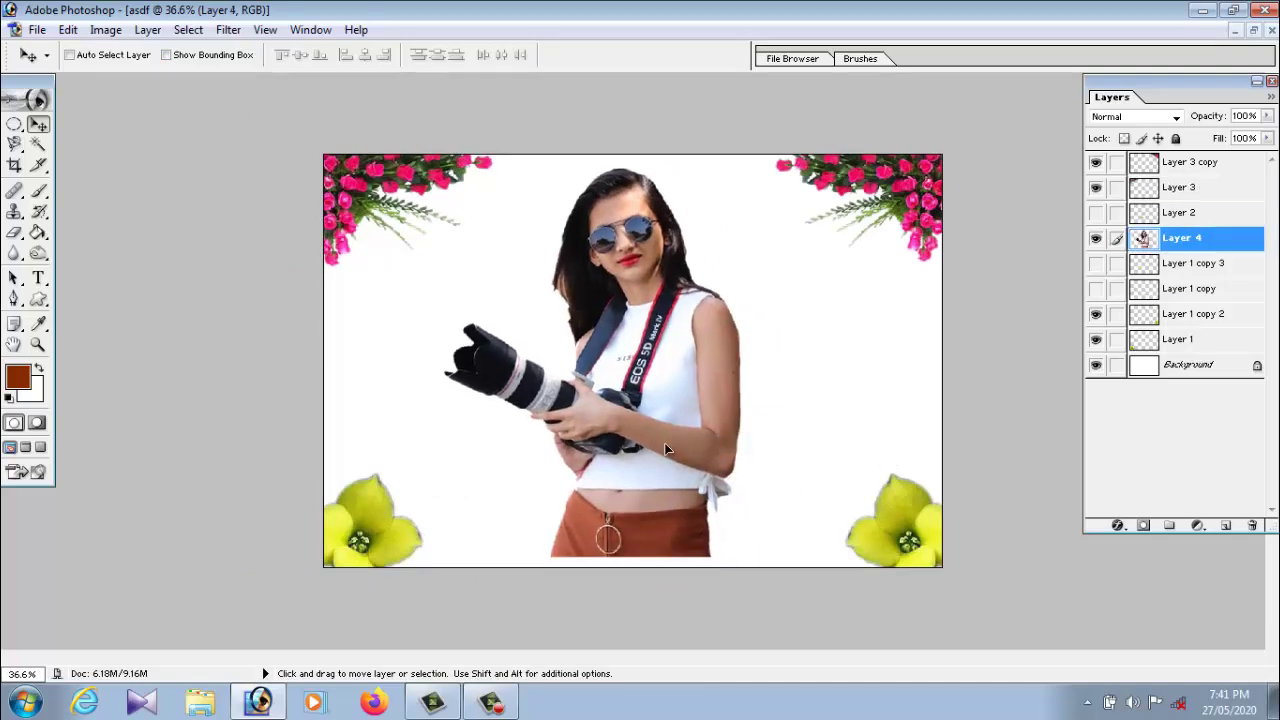
{"action": "left_click", "coordinate": [36, 30]}
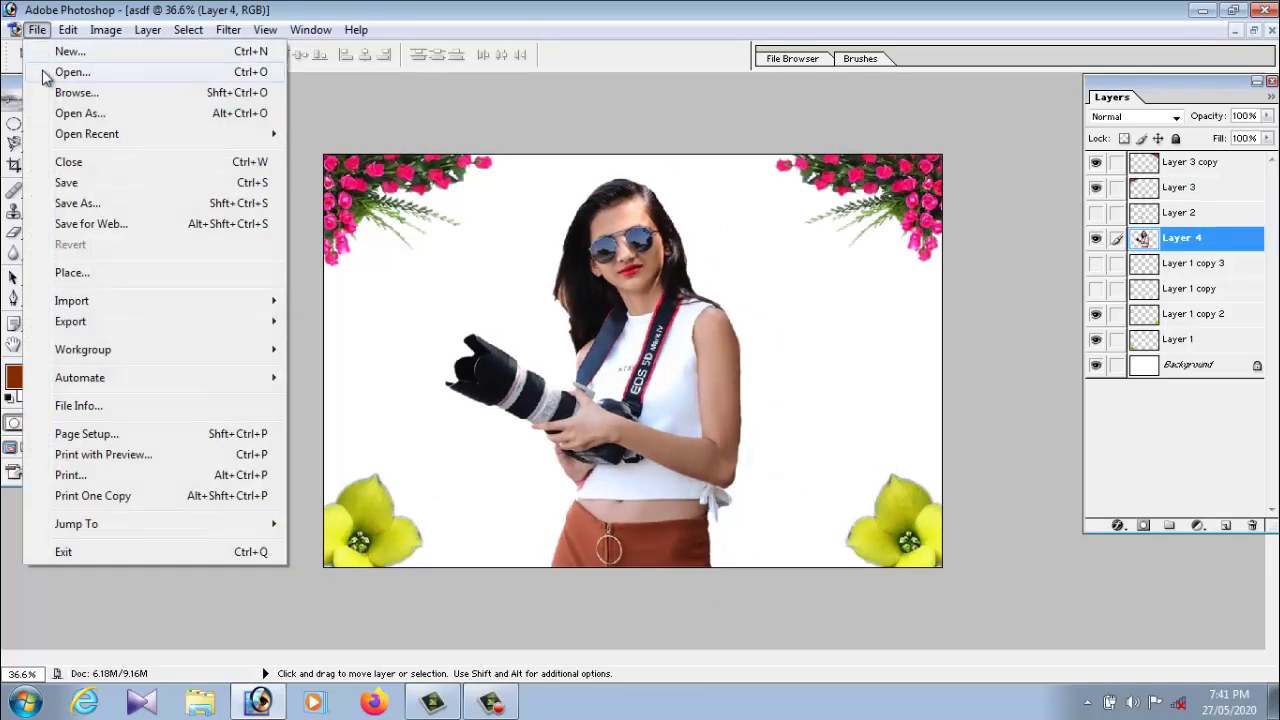
{"action": "left_click", "coordinate": [45, 69]}
{"action": "double_click", "coordinate": [652, 238]}
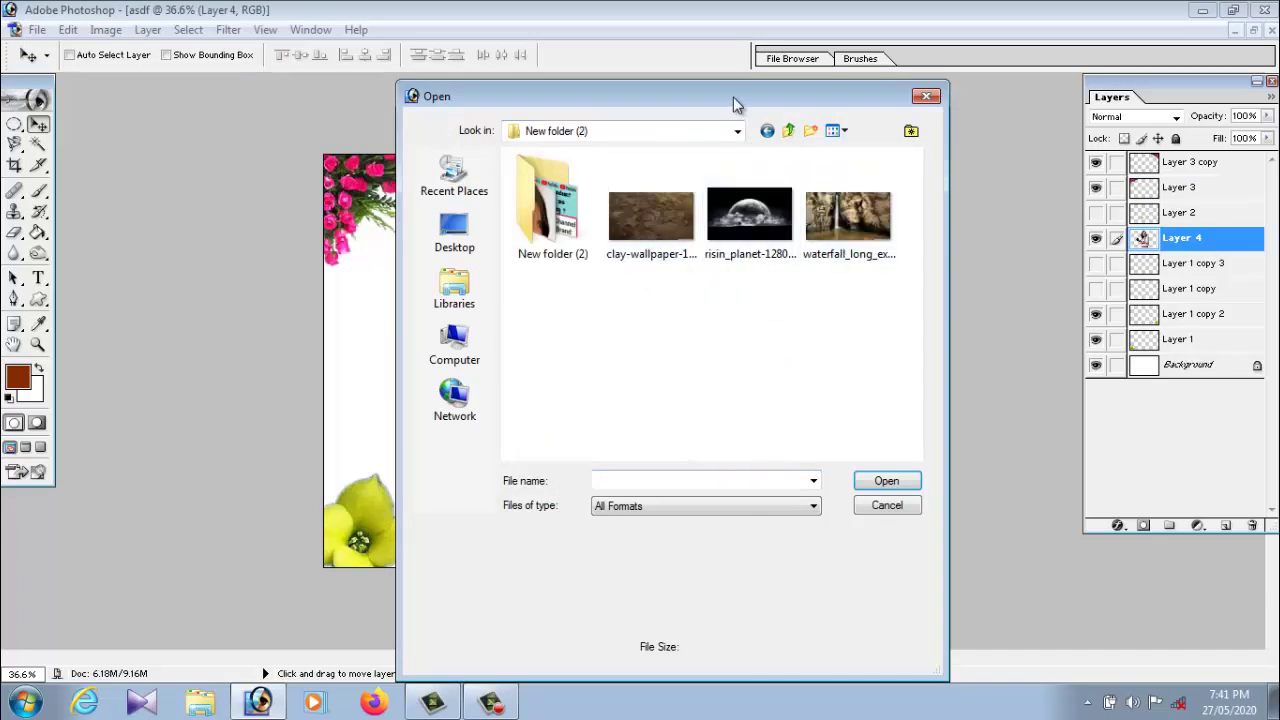
{"action": "mouse_move", "coordinate": [733, 97]}
{"action": "left_mouse_down"}
{"action": "mouse_move", "coordinate": [246, 126]}
{"action": "mouse_move", "coordinate": [428, 120]}
{"action": "mouse_move", "coordinate": [301, 112]}
{"action": "left_mouse_up"}
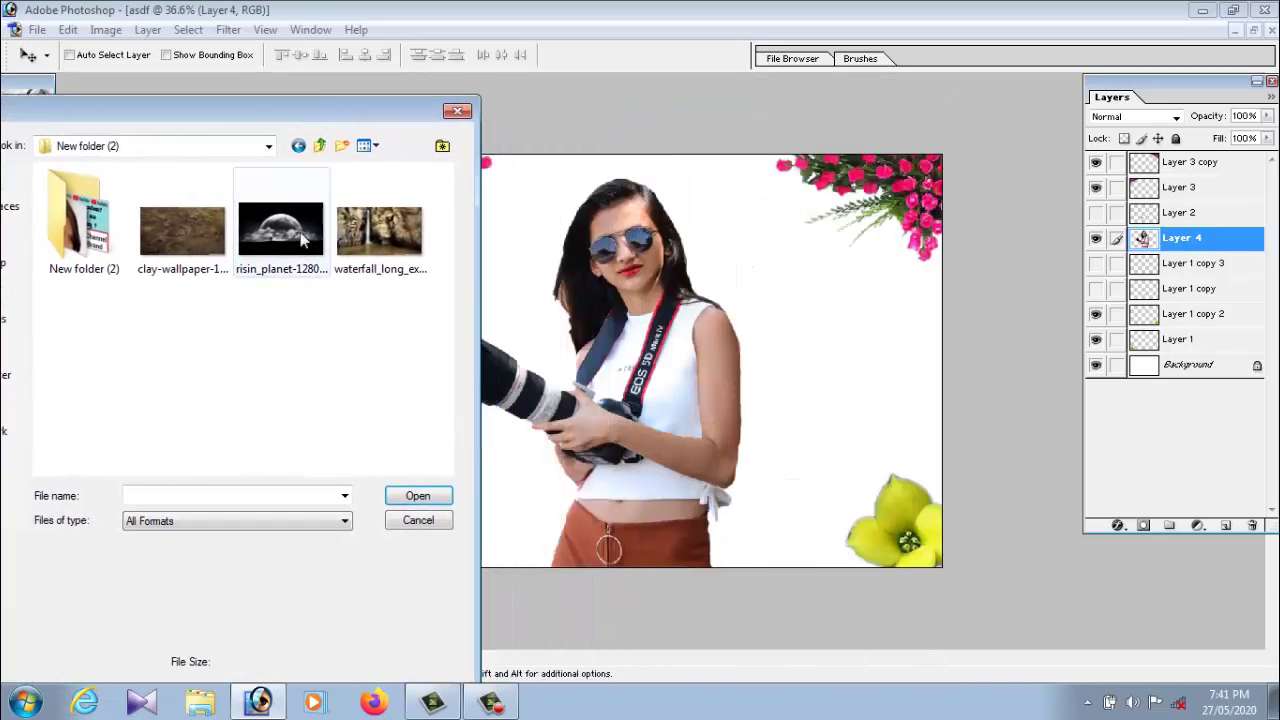
{"action": "left_click", "coordinate": [337, 230]}
{"action": "left_click", "coordinate": [460, 496]}
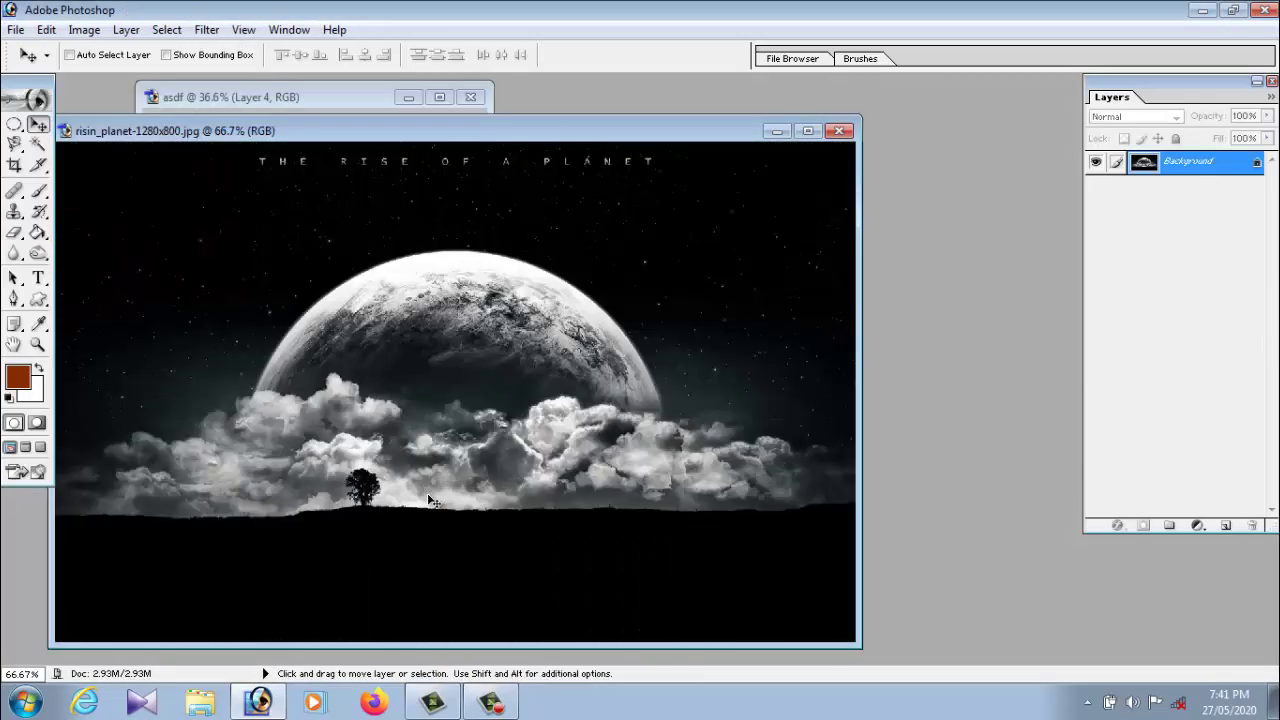
Drag the planet image into the card and scale it to about 156.5% over the canvas
{"action": "left_click_drag", "start_coordinate": [357, 141], "coordinate": [891, 135]}
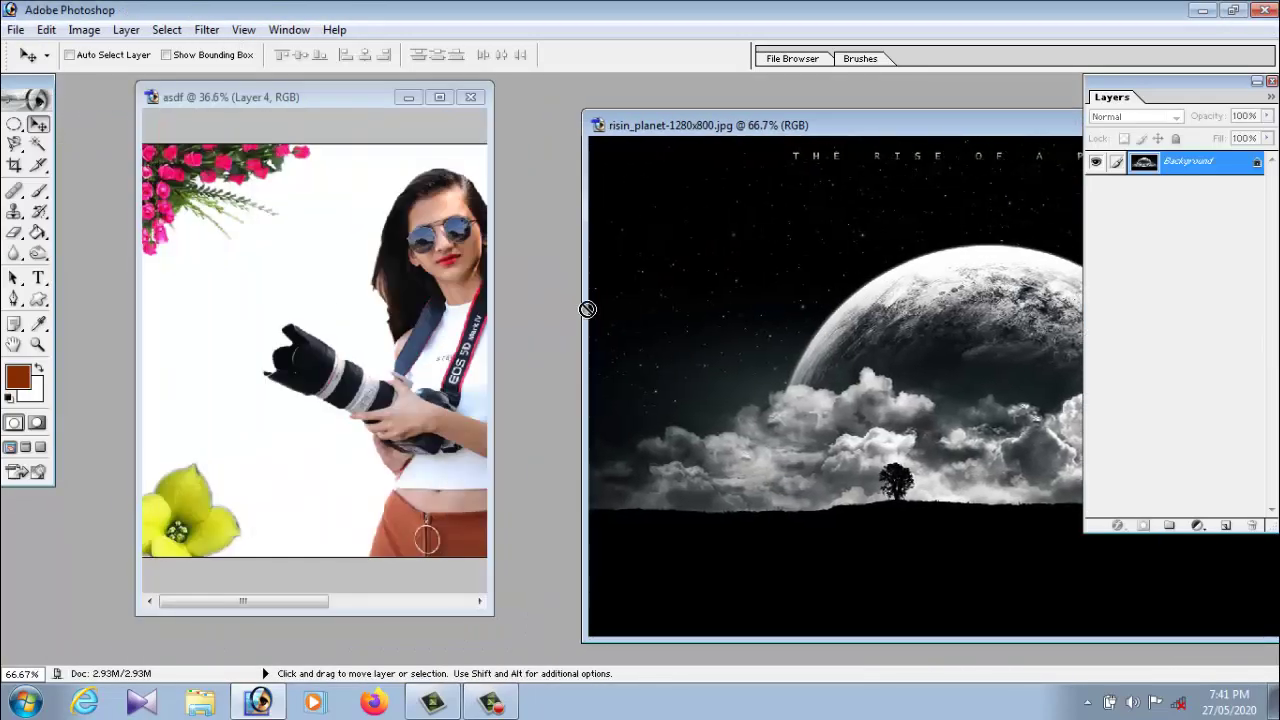
{"action": "left_click_drag", "start_coordinate": [790, 330], "coordinate": [340, 290]}
{"action": "left_click", "coordinate": [439, 97]}
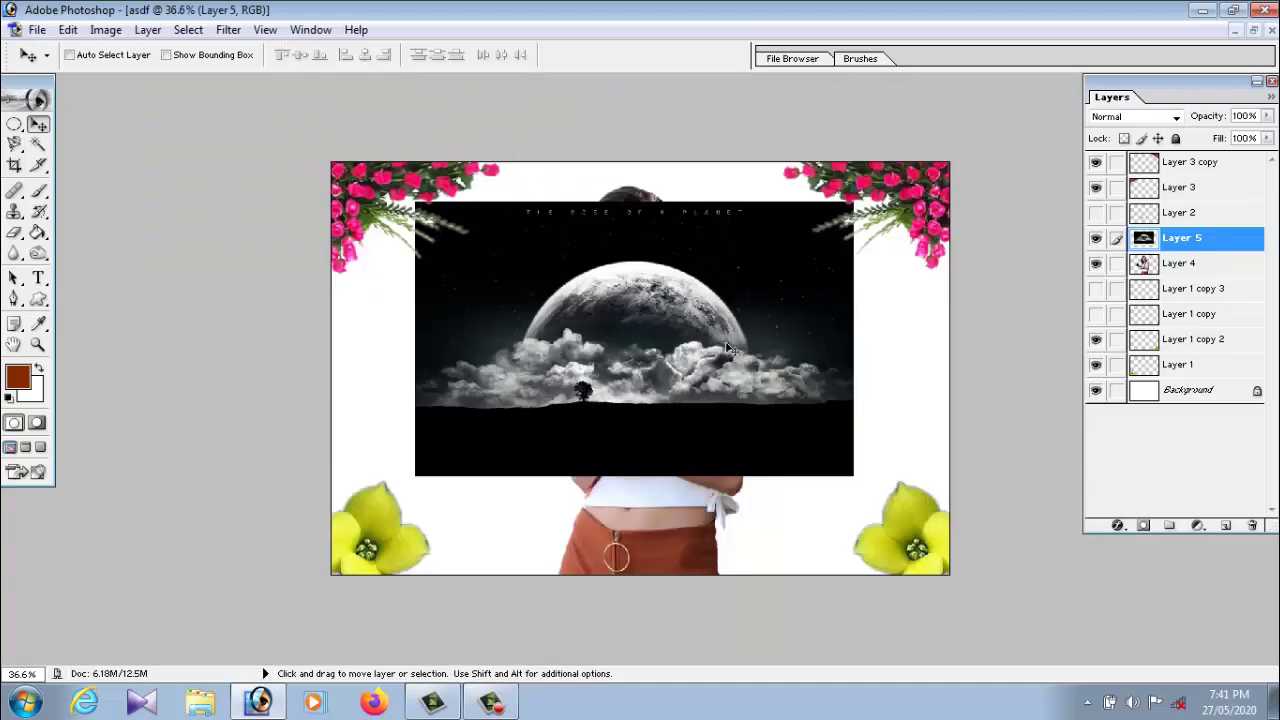
{"action": "left_click_drag", "start_coordinate": [723, 341], "coordinate": [637, 314]}
{"action": "key", "text": "ctrl+t"}
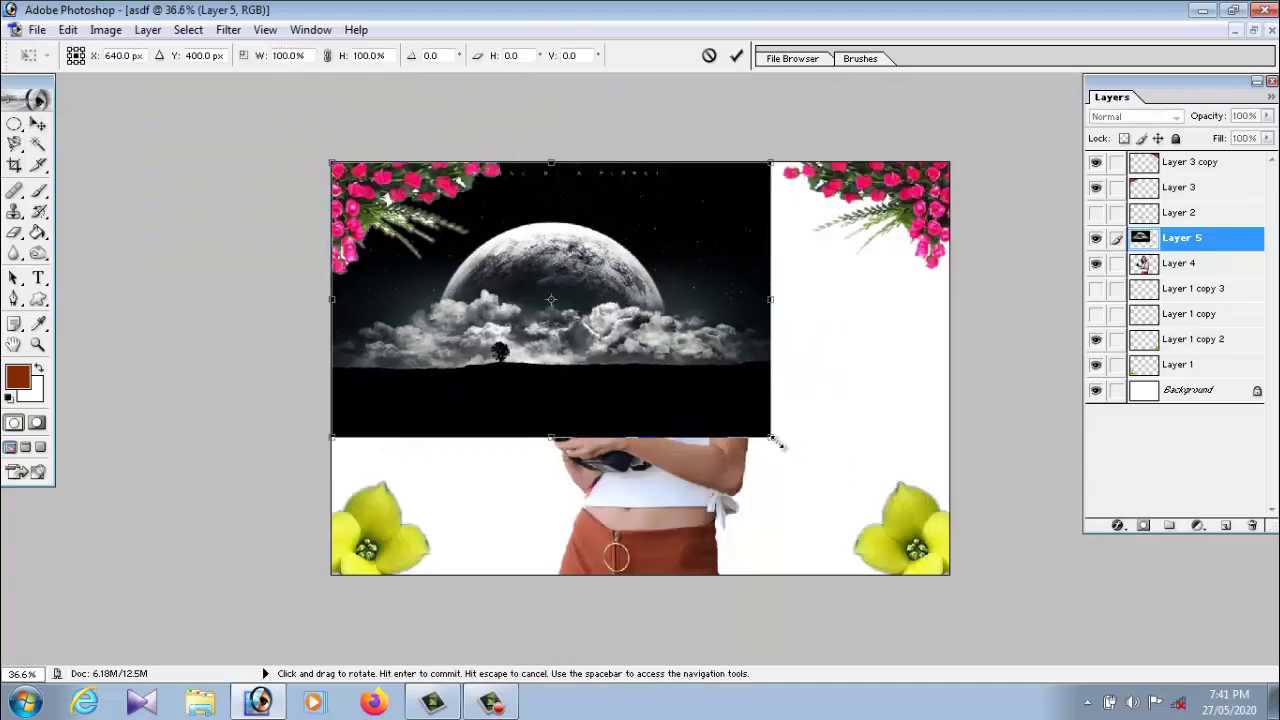
{"action": "left_click_drag", "start_coordinate": [771, 437], "coordinate": [1019, 592]}
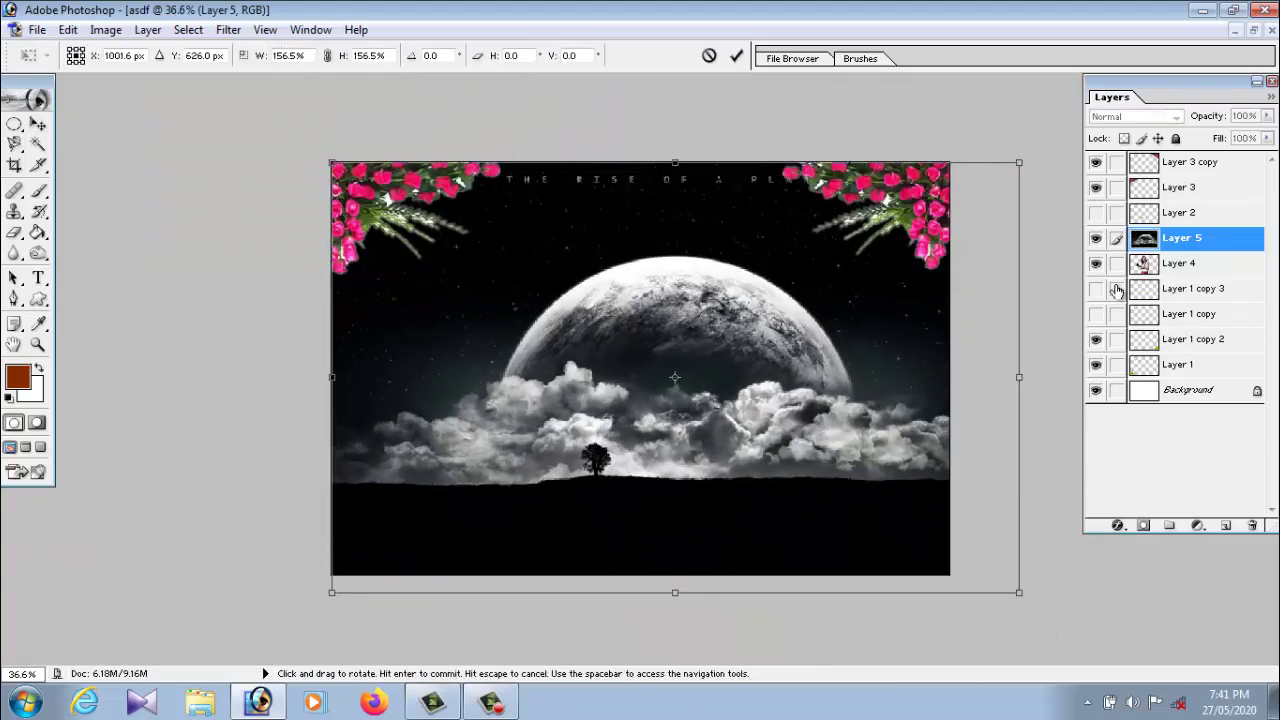
Apply the planet scaling and place Layer 5 behind the girl and flowers
{"action": "key", "text": "Return"}
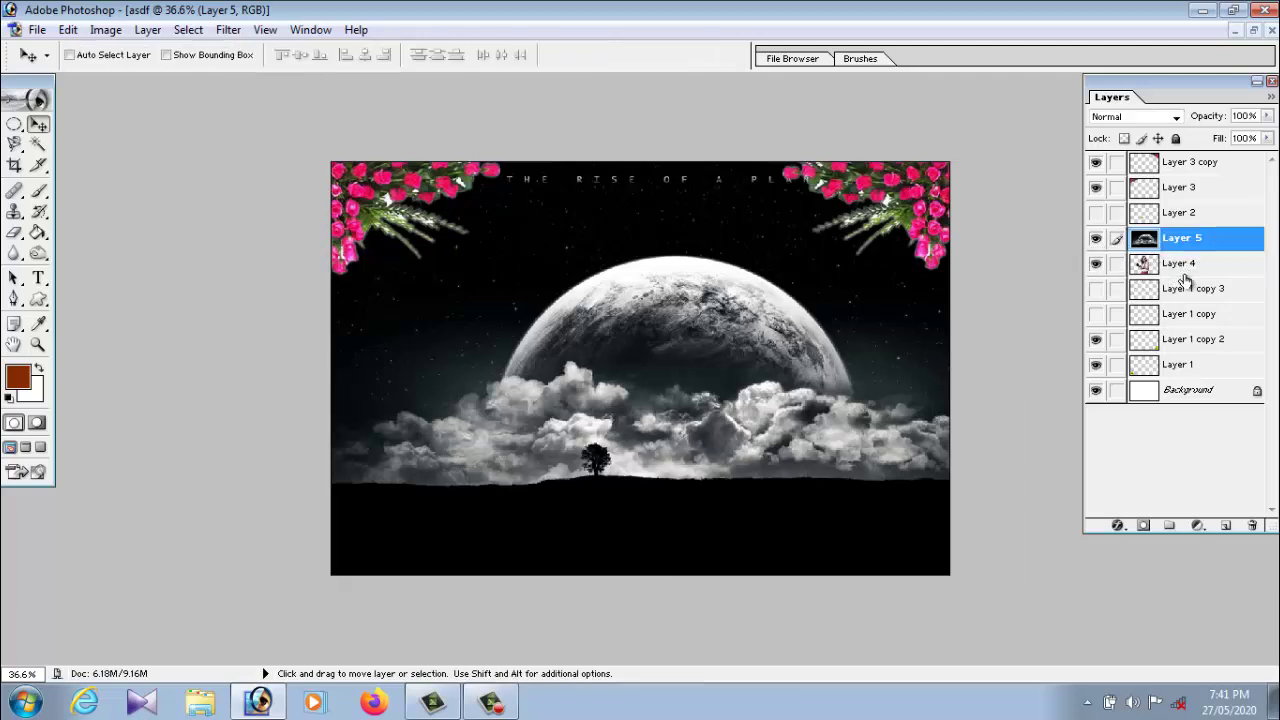
{"action": "left_click_drag", "start_coordinate": [1181, 257], "coordinate": [1190, 385]}
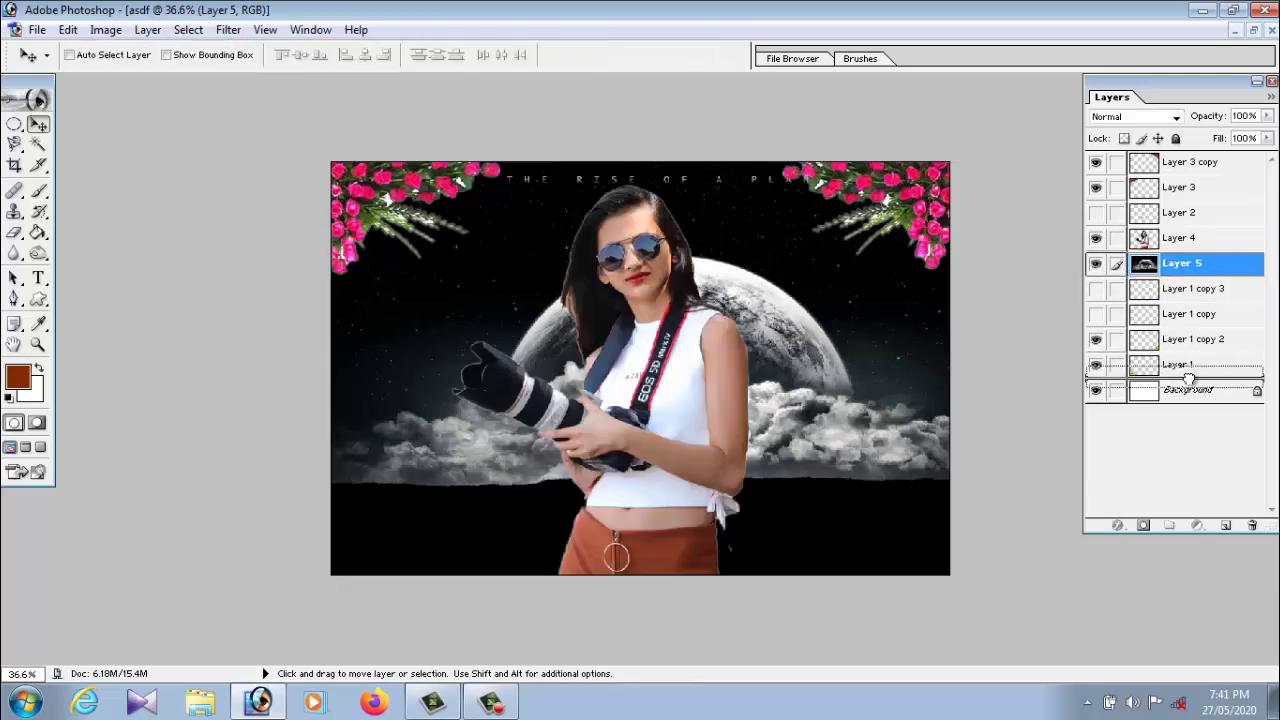
{"action": "right_click", "coordinate": [757, 325]}
{"action": "left_click_drag", "start_coordinate": [770, 335], "coordinate": [772, 432]}
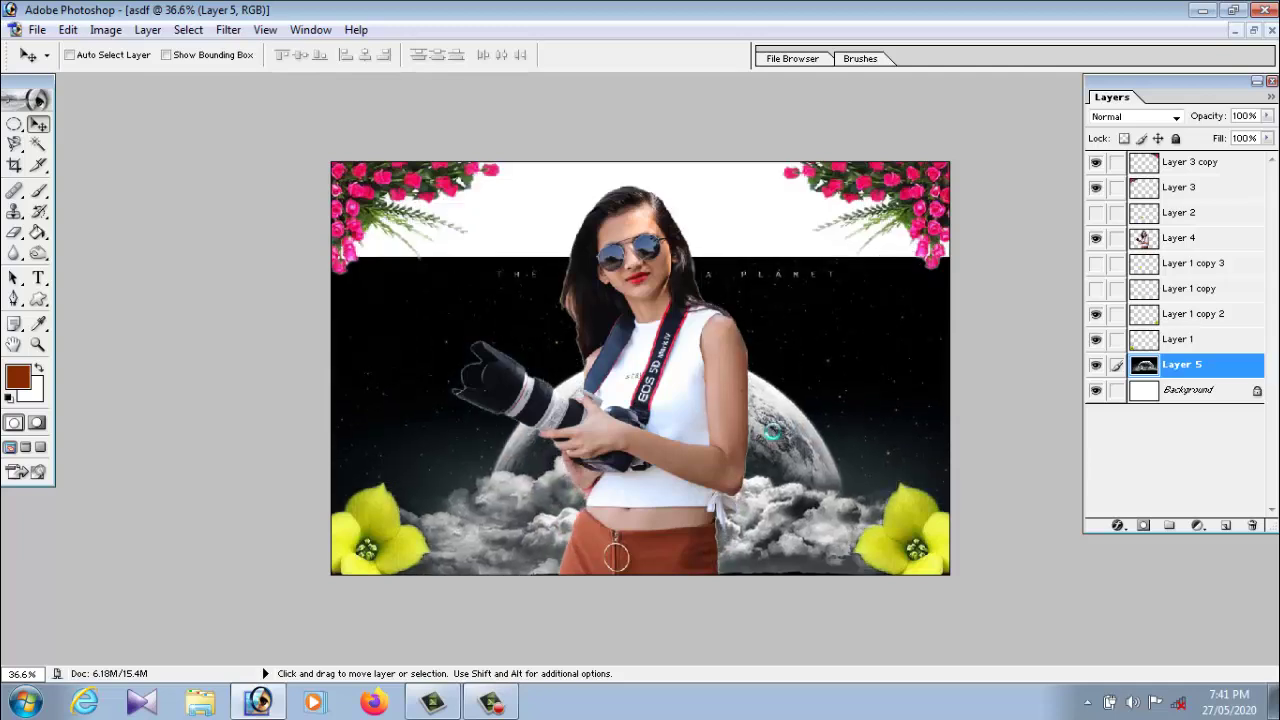
{"action": "key", "text": "ctrl+z"}
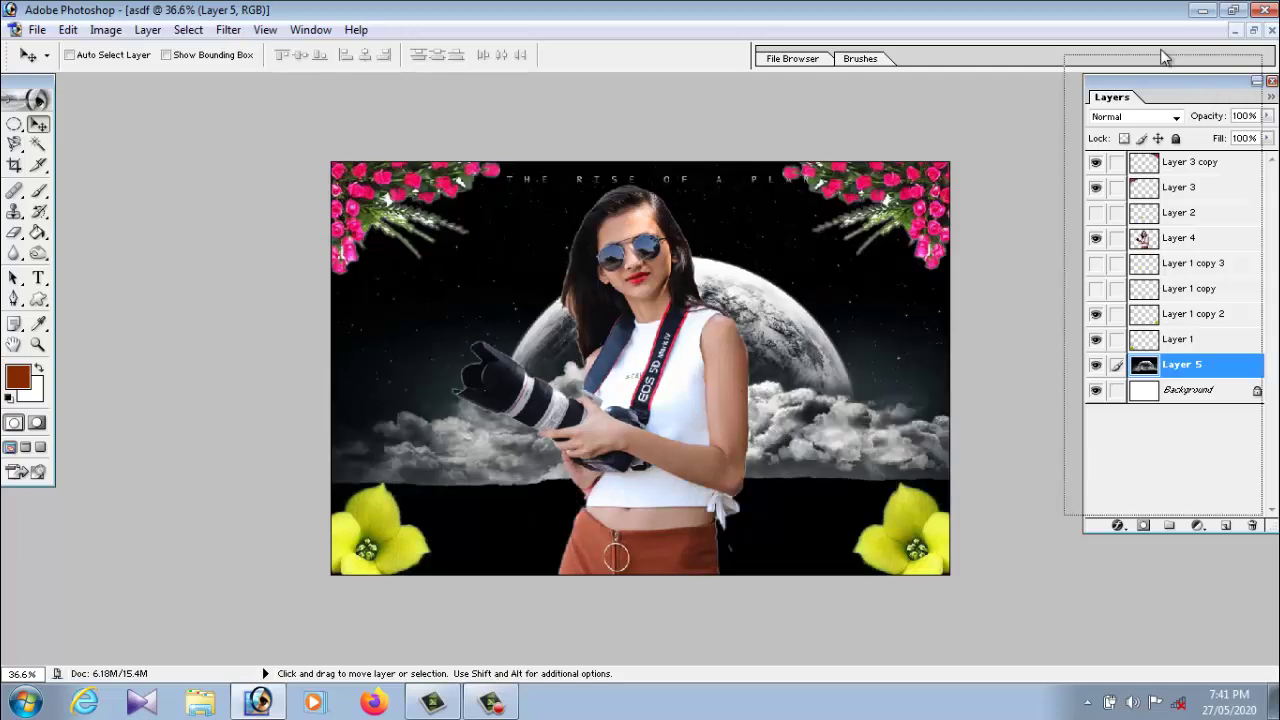
Try Layer 5 at 44% opacity, restore it to 100%, and hide the layer
{"action": "left_click_drag", "start_coordinate": [1250, 90], "coordinate": [1177, 18]}
{"action": "left_click", "coordinate": [1193, 45]}
{"action": "mouse_move", "coordinate": [1195, 62]}
{"action": "left_mouse_down"}
{"action": "mouse_move", "coordinate": [1145, 67]}
{"action": "mouse_move", "coordinate": [1157, 64]}
{"action": "left_mouse_up"}
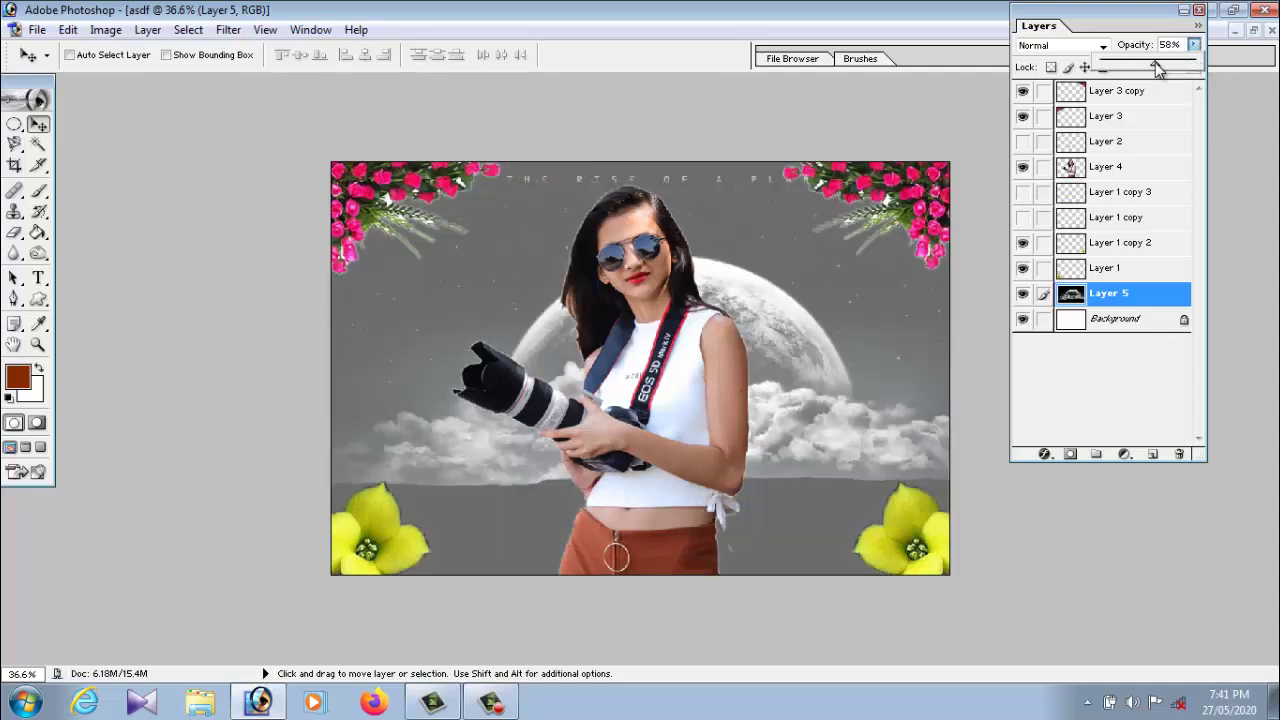
{"action": "key", "text": "Escape"}
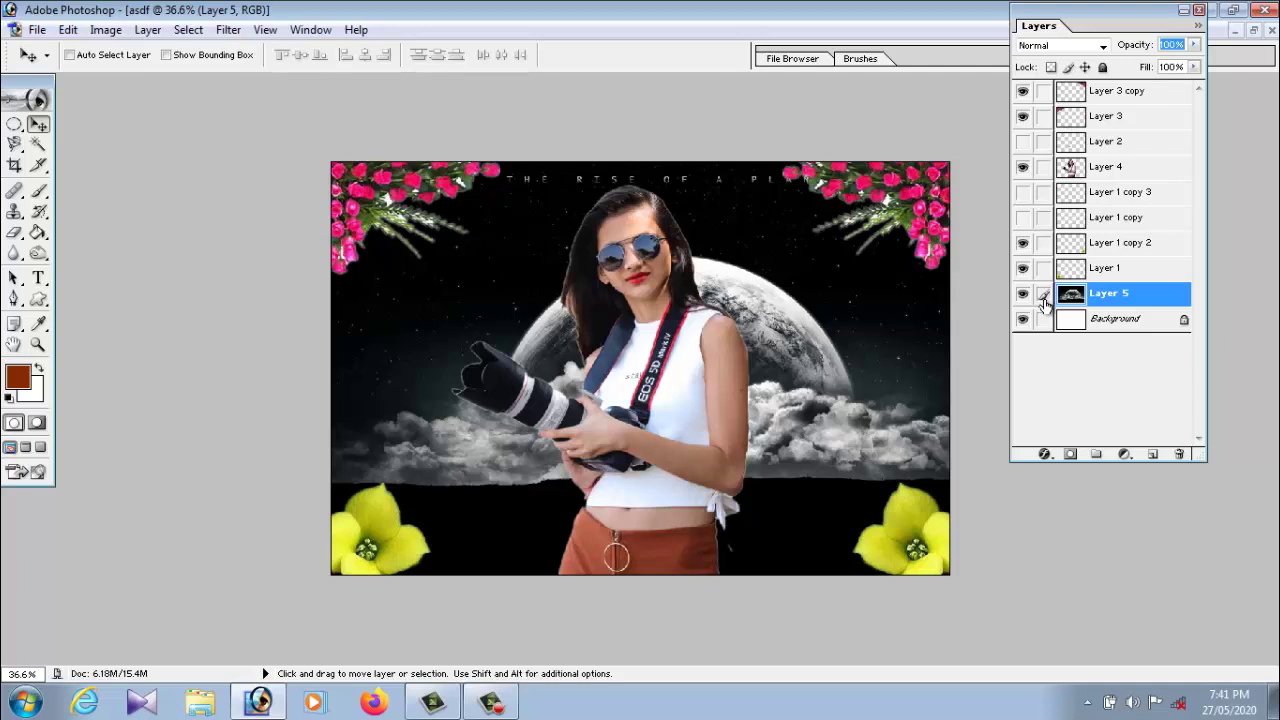
{"action": "left_click", "coordinate": [1023, 294]}
{"action": "left_click_drag", "start_coordinate": [1022, 28], "coordinate": [1118, 28]}
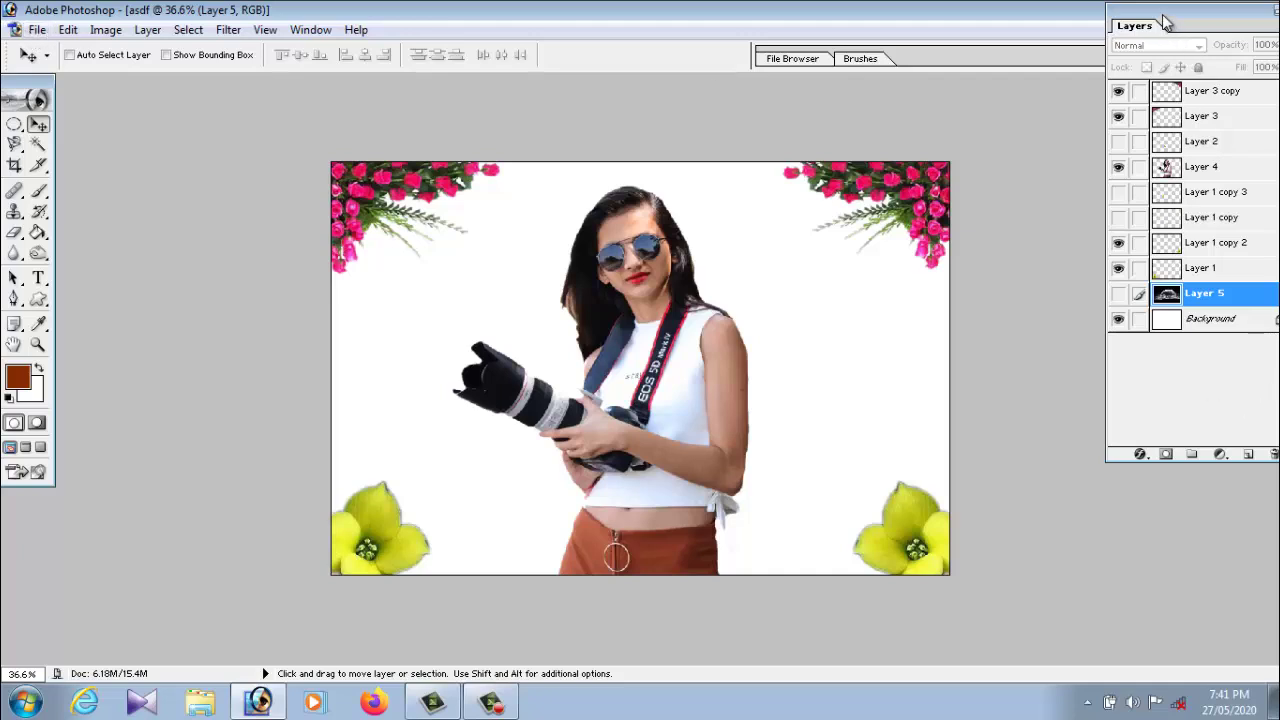
{"action": "left_click_drag", "start_coordinate": [1165, 22], "coordinate": [1077, 34]}
Duplicate the girl's Layer 4, move the copy right at 20% opacity, beneath Layer 4
{"action": "right_click", "coordinate": [678, 372]}
{"action": "left_click", "coordinate": [690, 380]}
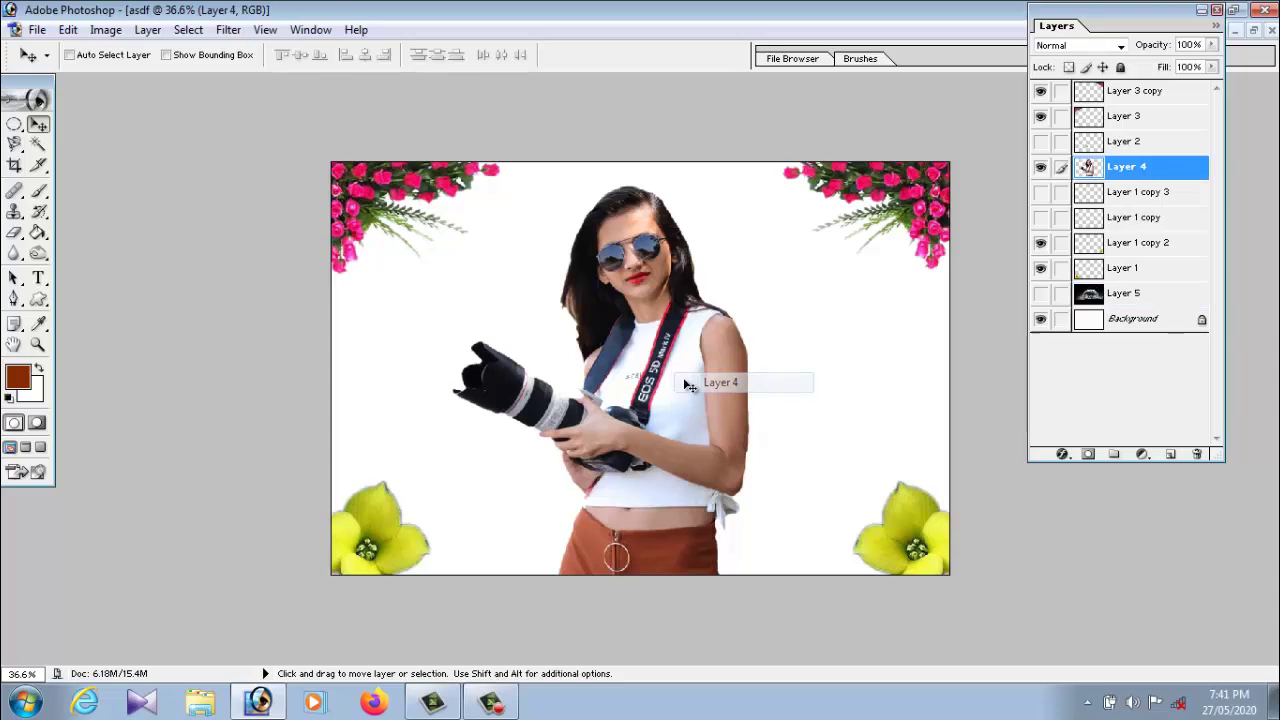
{"action": "key", "text": "ctrl+j"}
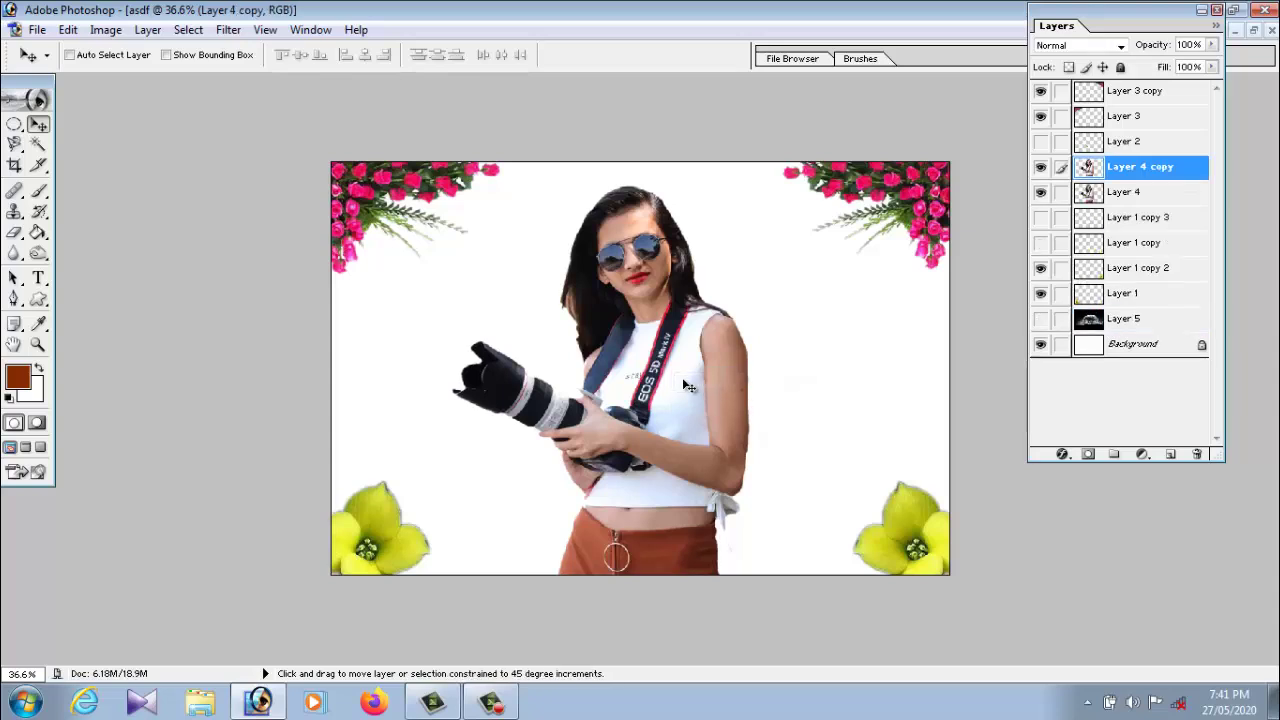
{"action": "mouse_move", "coordinate": [688, 386]}
{"action": "left_mouse_down"}
{"action": "mouse_move", "coordinate": [936, 387]}
{"action": "mouse_move", "coordinate": [918, 398]}
{"action": "left_mouse_up"}
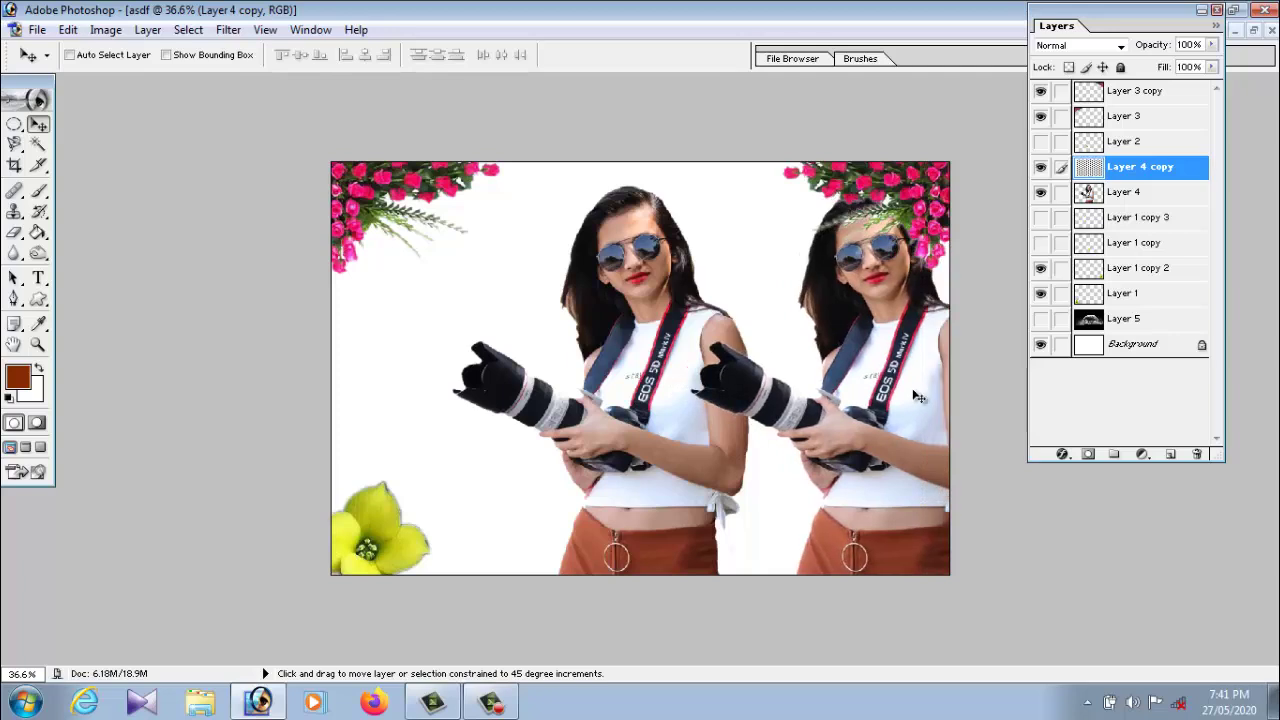
{"action": "key", "text": "2"}
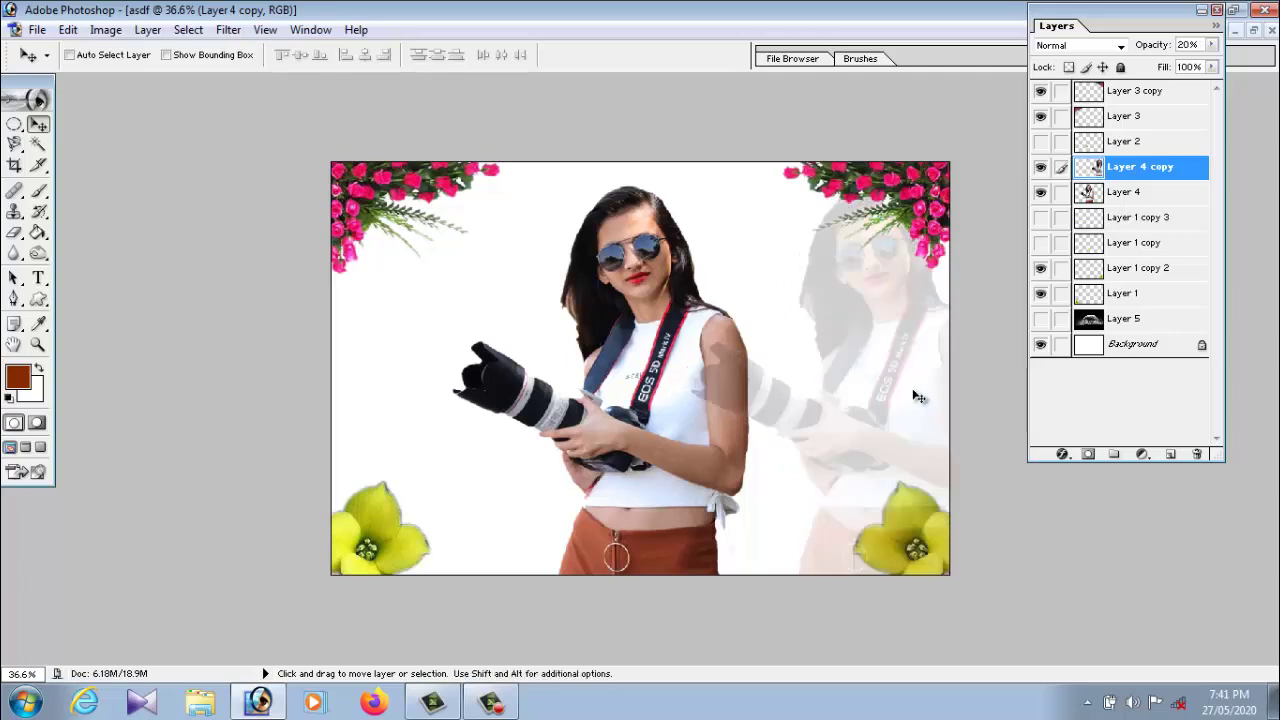
{"action": "left_click_drag", "start_coordinate": [1138, 191], "coordinate": [1138, 196]}
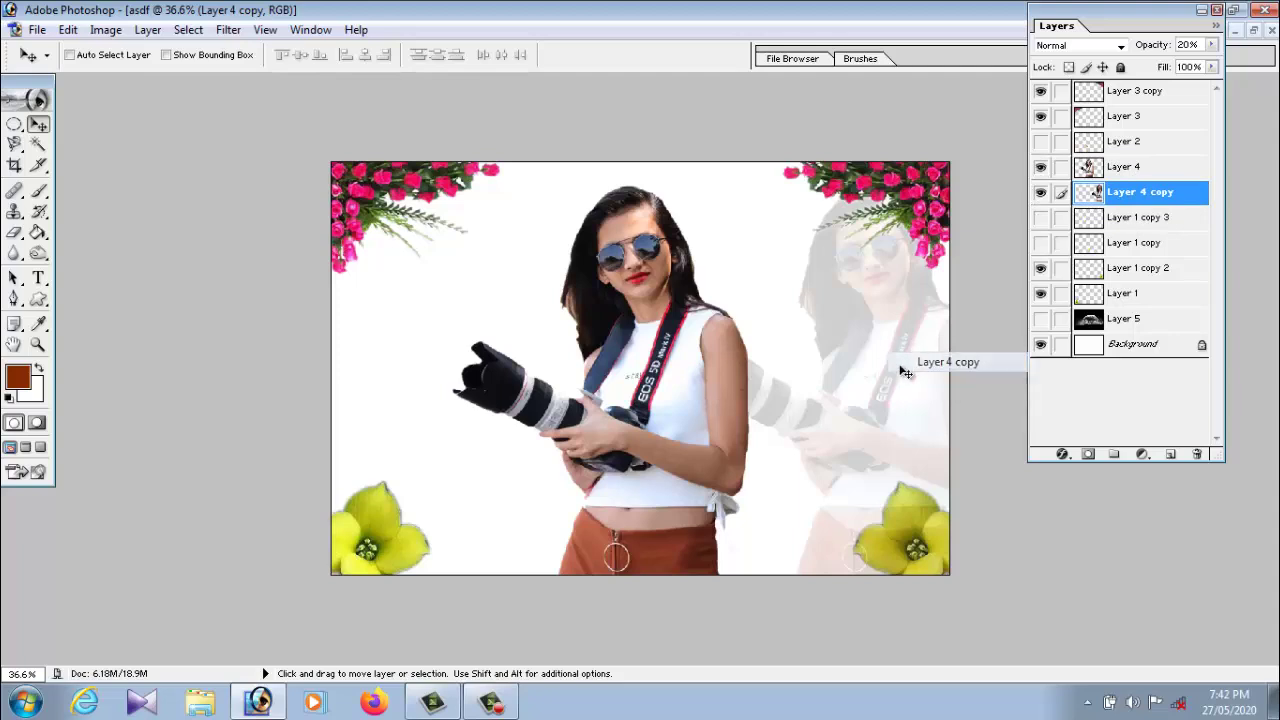
Add a second faint copy on the left and fine-tune the right ghost and central girl positions
{"action": "mouse_move", "coordinate": [866, 365]}
{"action": "left_mouse_down"}
{"action": "mouse_move", "coordinate": [445, 364]}
{"action": "mouse_move", "coordinate": [536, 366]}
{"action": "left_mouse_up"}
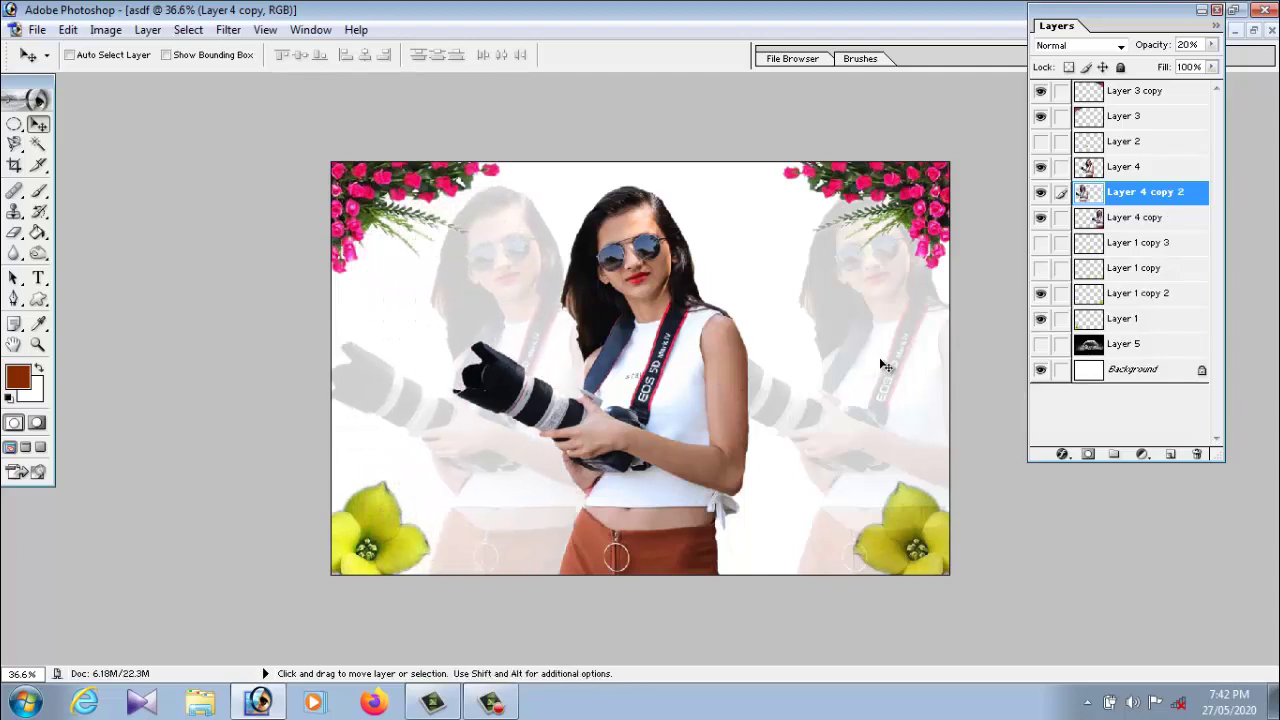
{"action": "right_click", "coordinate": [876, 292]}
{"action": "left_click", "coordinate": [900, 310]}
{"action": "mouse_move", "coordinate": [884, 306]}
{"action": "left_mouse_down"}
{"action": "mouse_move", "coordinate": [824, 306]}
{"action": "mouse_move", "coordinate": [855, 306]}
{"action": "left_mouse_up"}
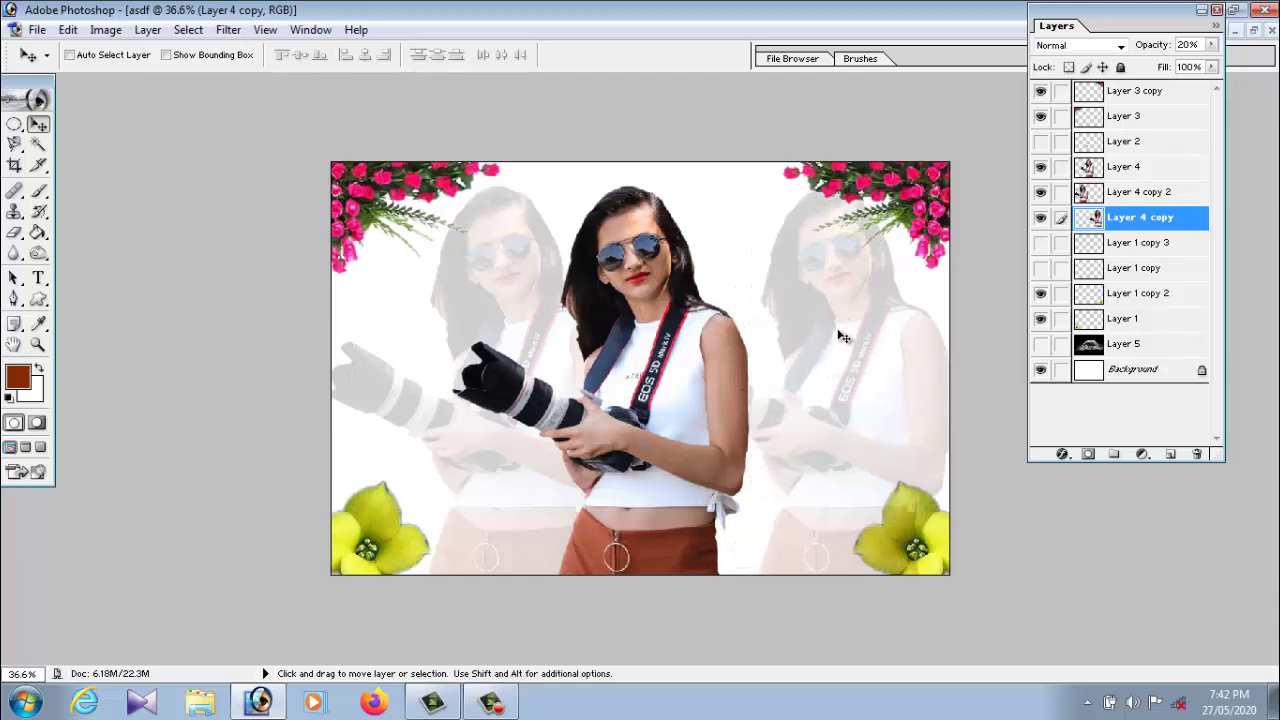
{"action": "right_click", "coordinate": [655, 380]}
{"action": "left_click", "coordinate": [685, 387]}
{"action": "left_click_drag", "start_coordinate": [659, 390], "coordinate": [677, 392]}
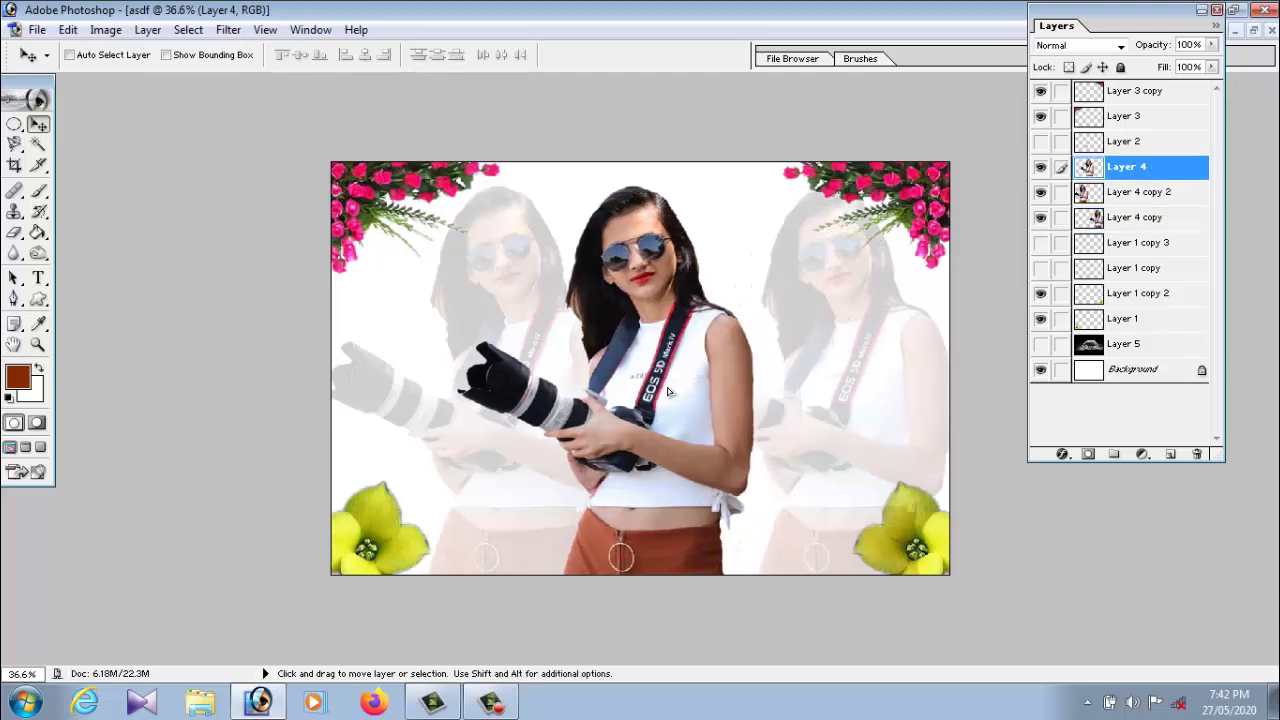
Stack Layer 4 copy 2 below Layer 4 copy, reselect Layer 4, and add a new empty layer
{"action": "right_click", "coordinate": [536, 318]}
{"action": "left_click", "coordinate": [590, 328]}
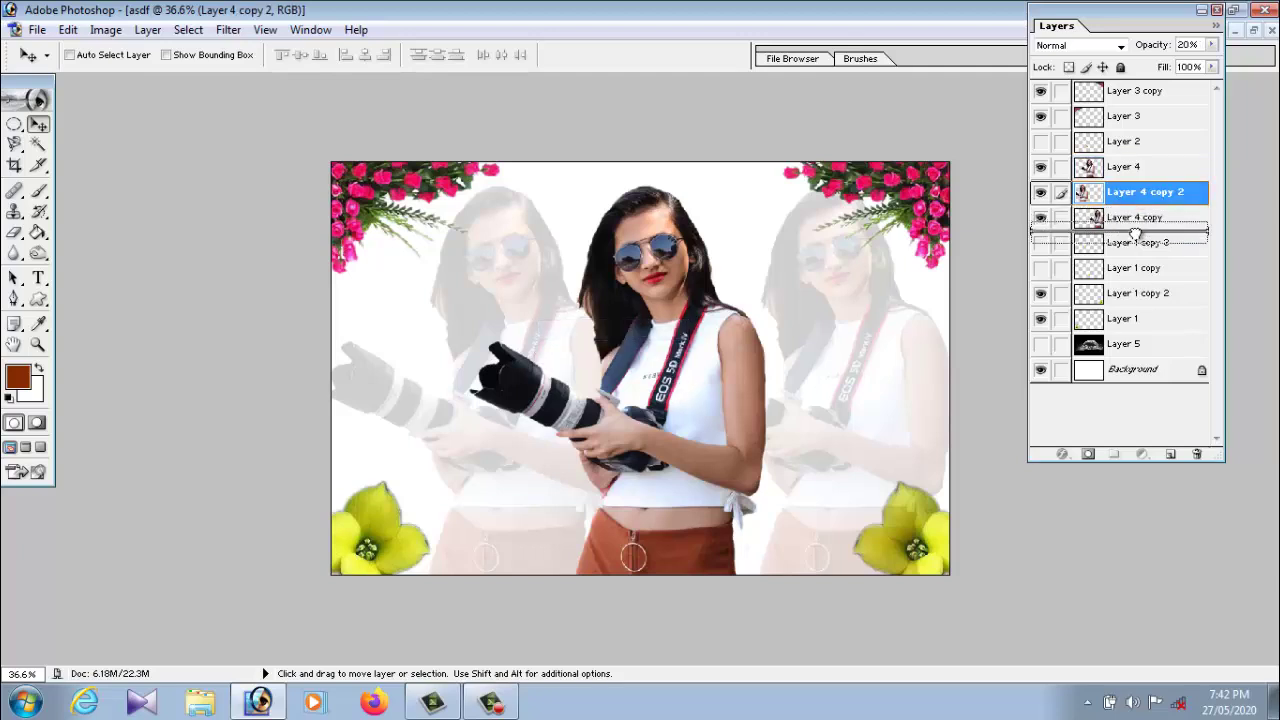
{"action": "left_click_drag", "start_coordinate": [1133, 205], "coordinate": [1133, 228]}
{"action": "right_click", "coordinate": [668, 384]}
{"action": "left_click", "coordinate": [705, 388]}
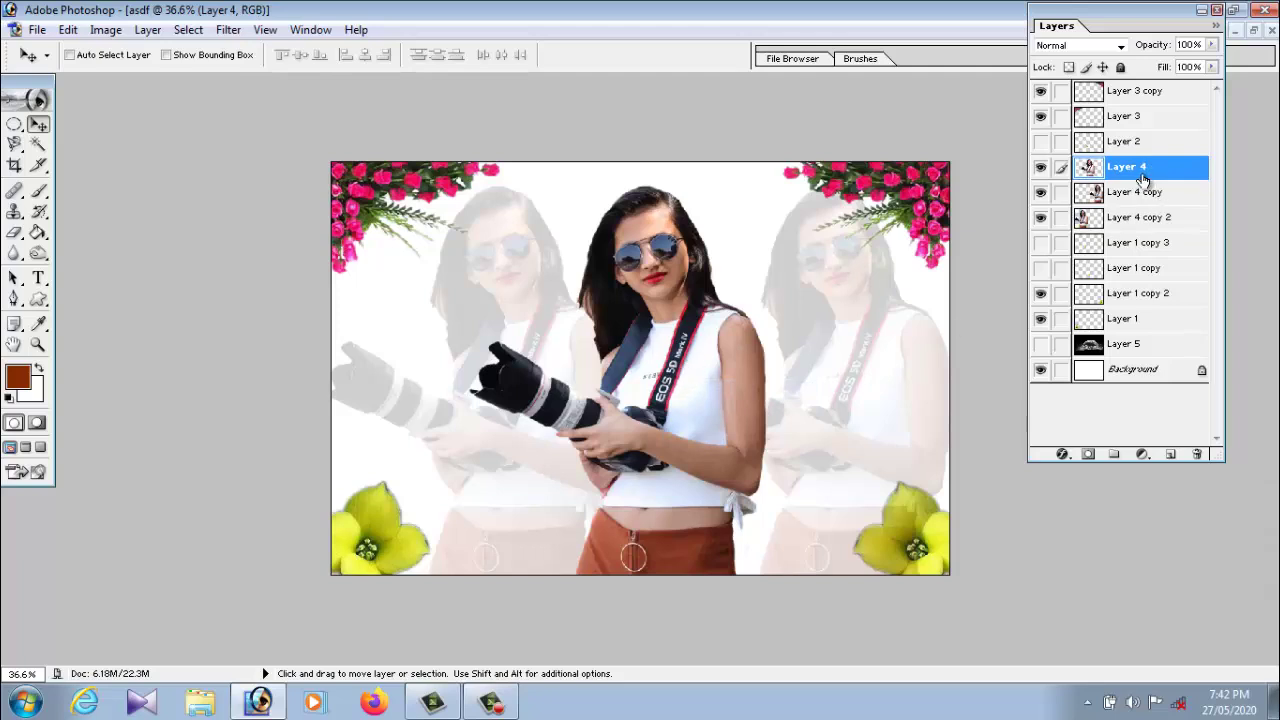
{"action": "left_click", "coordinate": [1134, 191]}
{"action": "left_click", "coordinate": [1137, 168]}
{"action": "left_click", "coordinate": [1134, 191]}
{"action": "left_click", "coordinate": [1137, 170]}
{"action": "left_click", "coordinate": [1169, 455]}
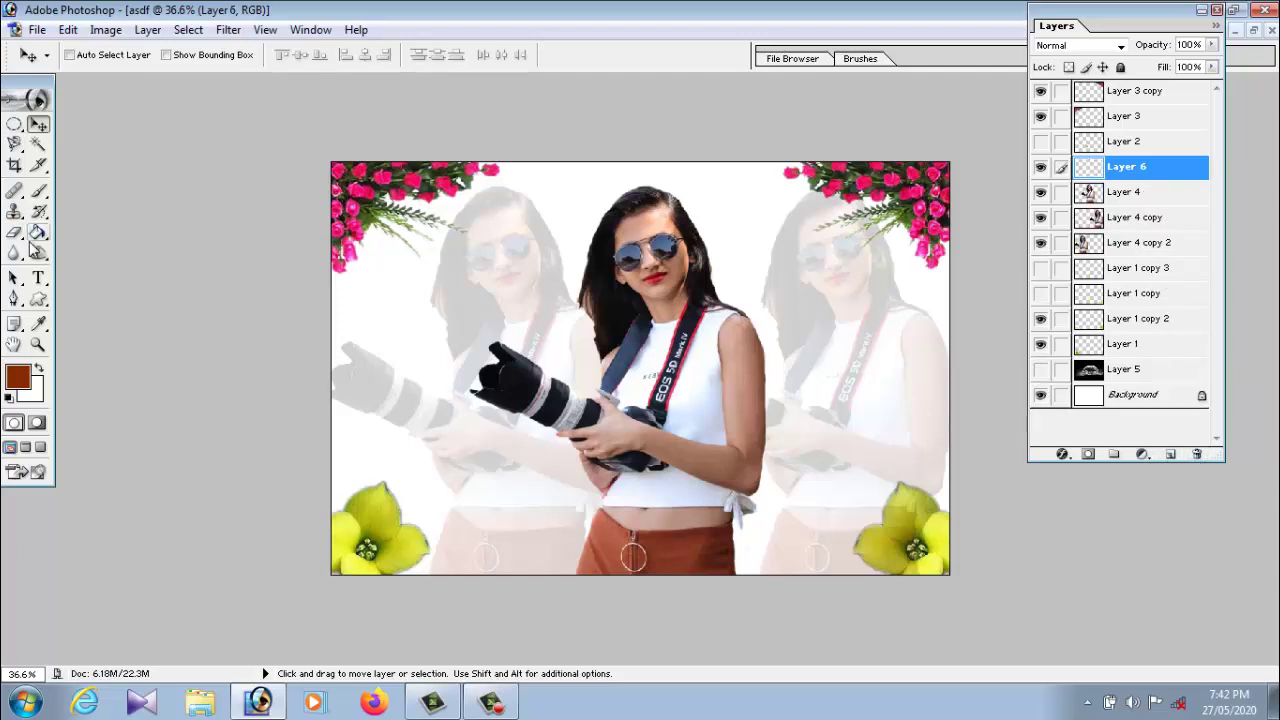
Fill Layer 6 with a reflected Orange, Yellow, Orange gradient dragged across the card
{"action": "left_click", "coordinate": [37, 232]}
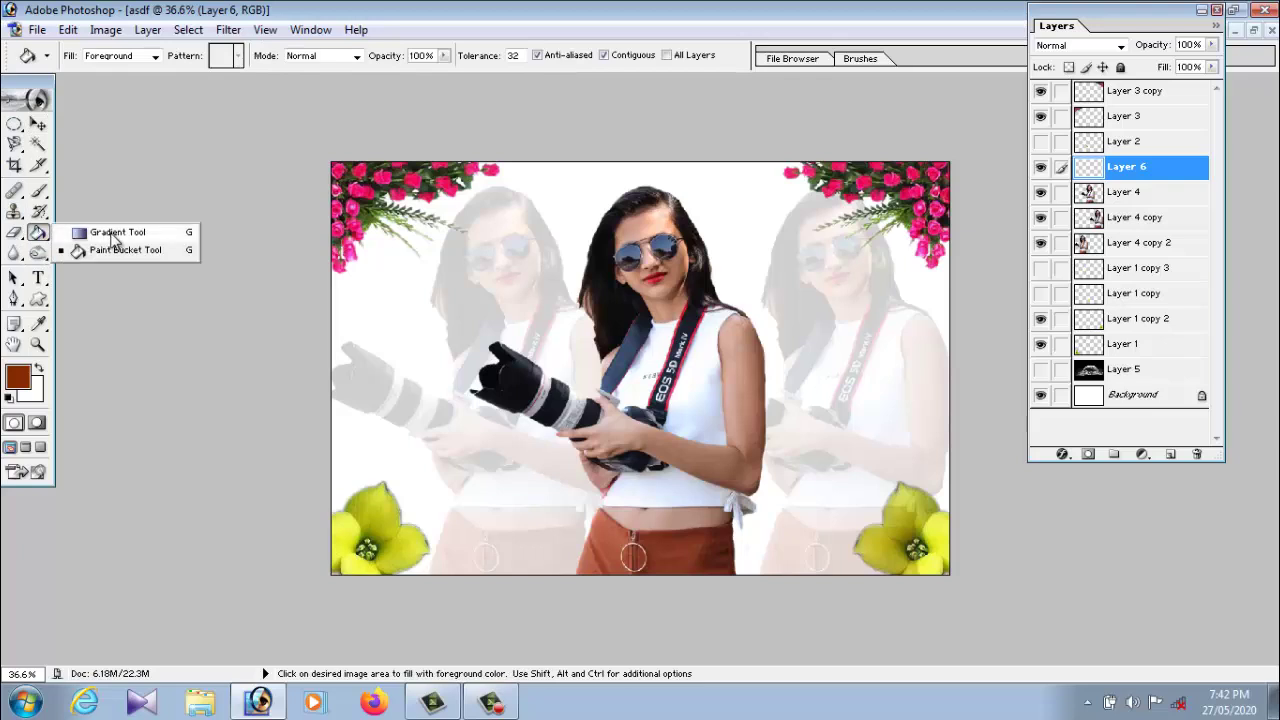
{"action": "left_click", "coordinate": [113, 235]}
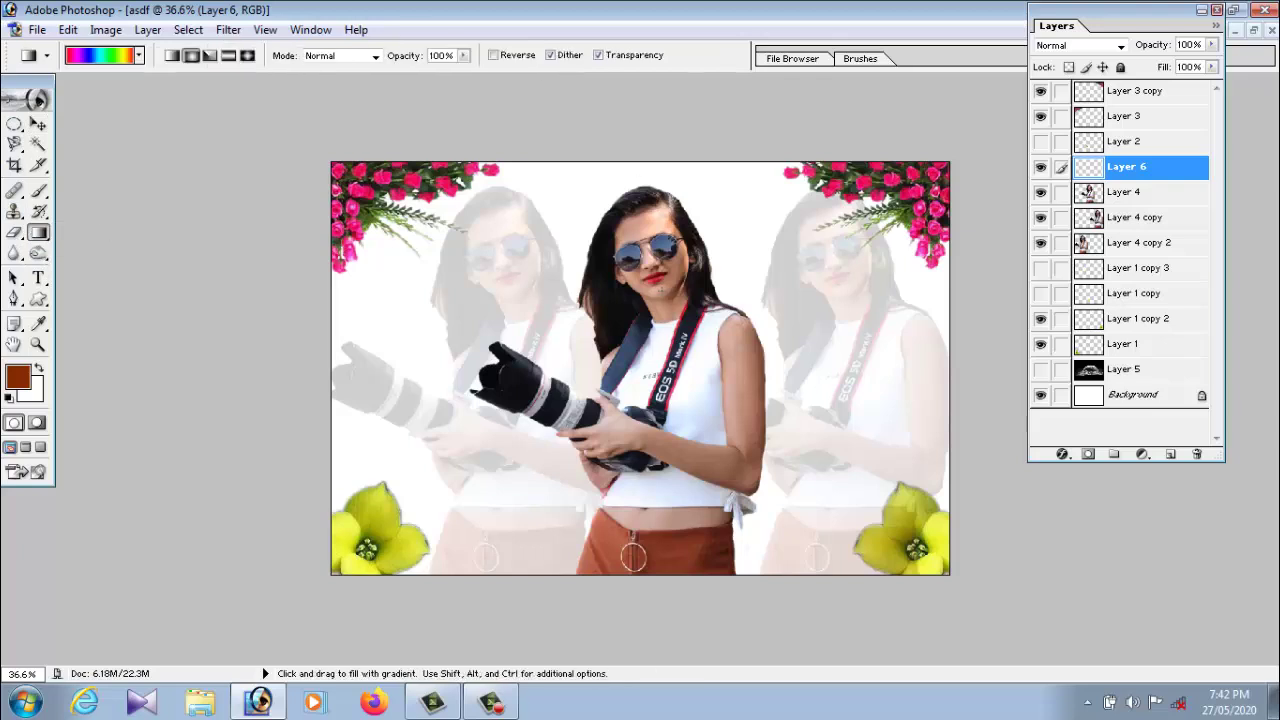
{"action": "left_click", "coordinate": [229, 56]}
{"action": "left_click", "coordinate": [100, 55]}
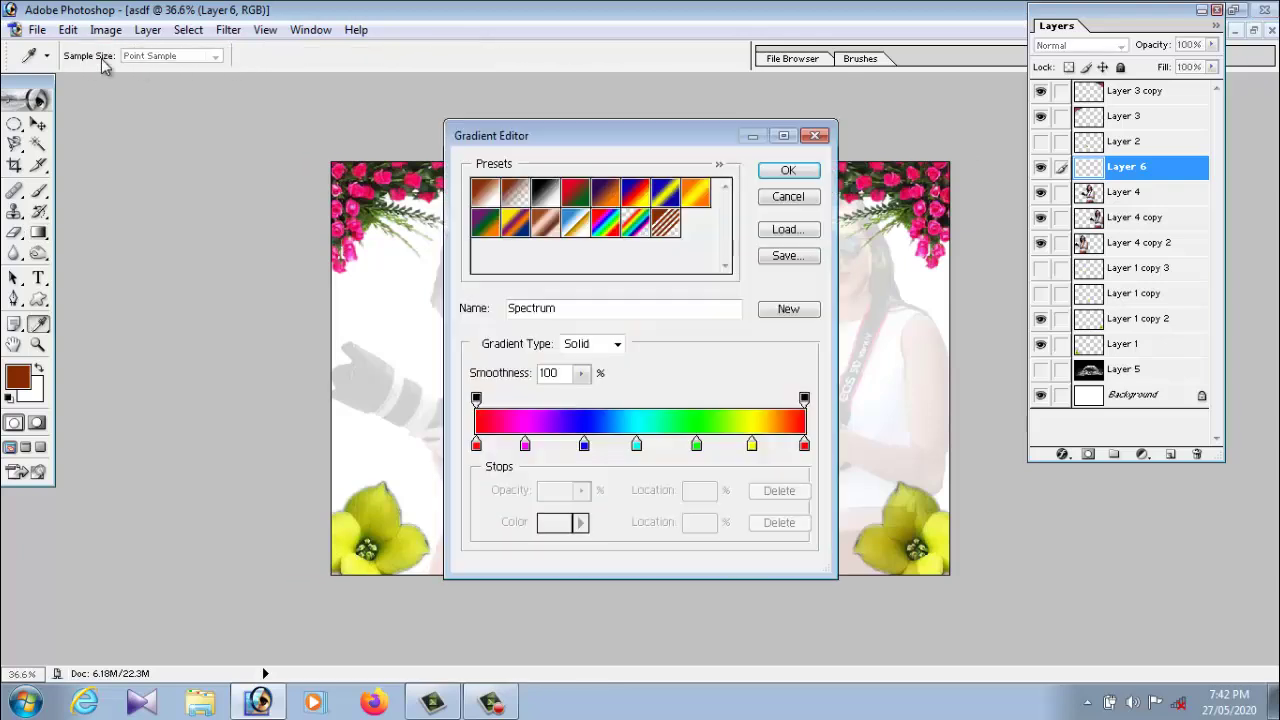
{"action": "left_click", "coordinate": [700, 202]}
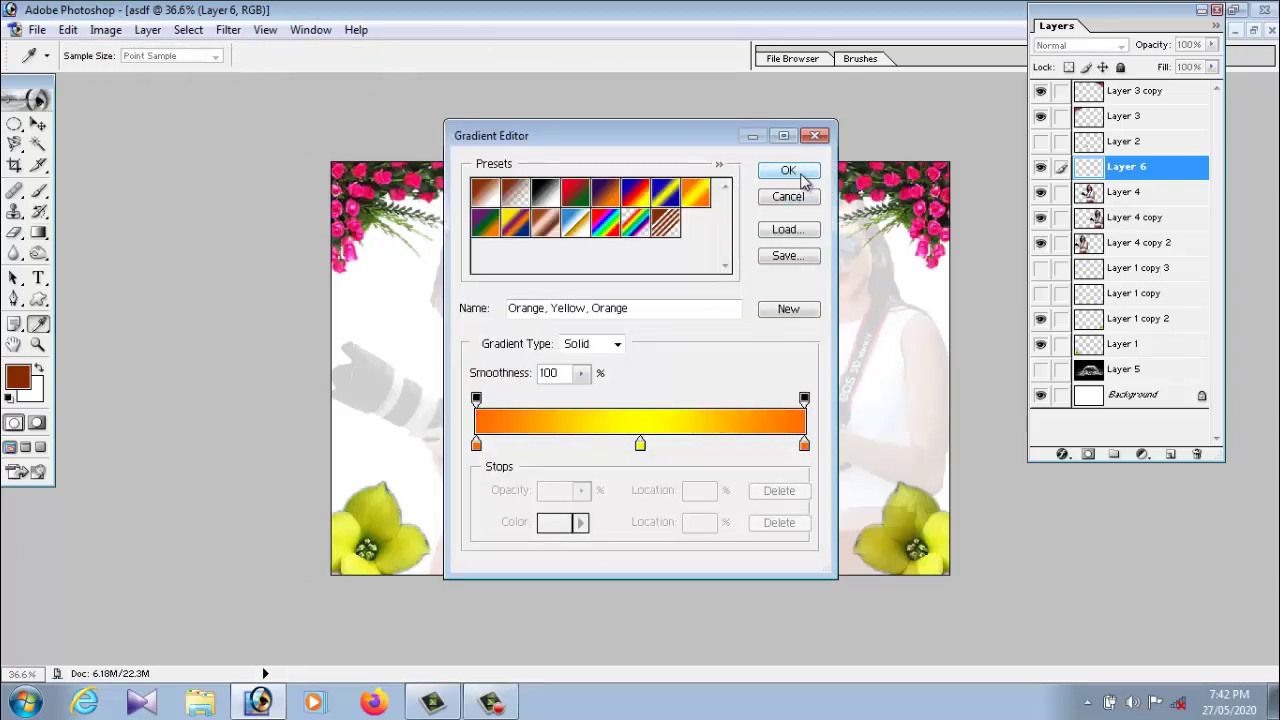
{"action": "left_click", "coordinate": [789, 171]}
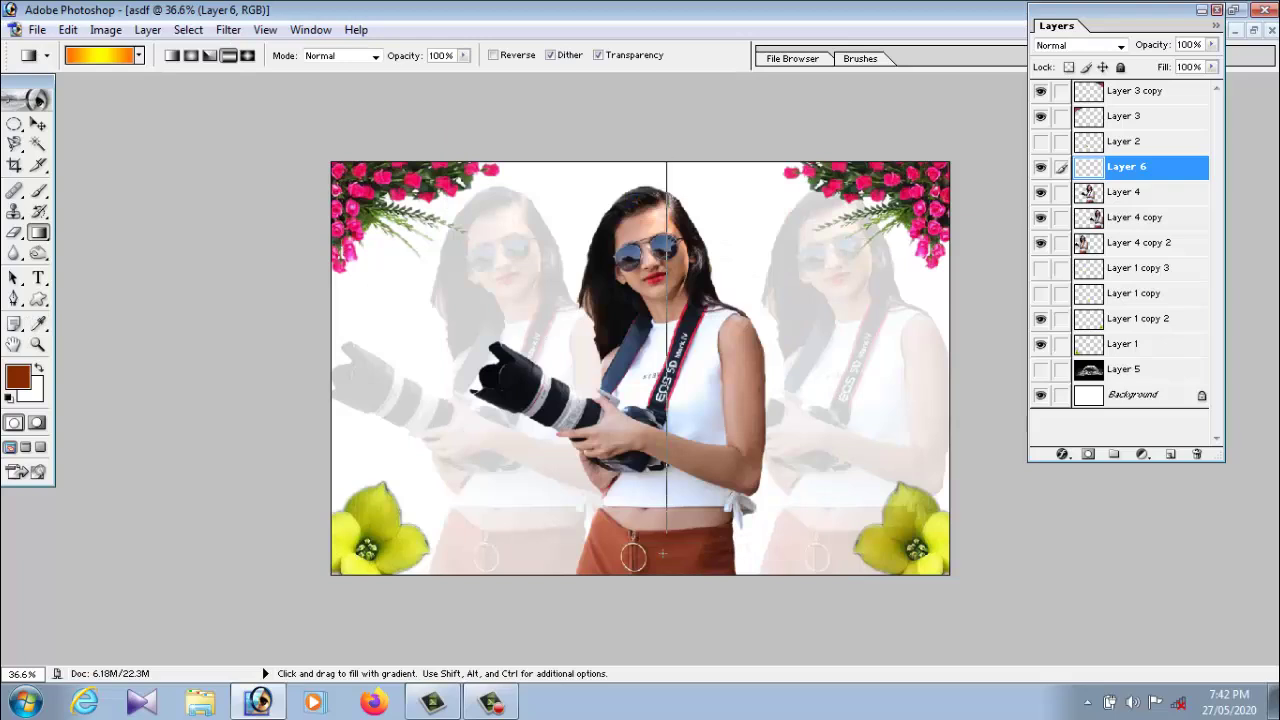
{"action": "left_click_drag", "start_coordinate": [662, 553], "coordinate": [662, 621]}
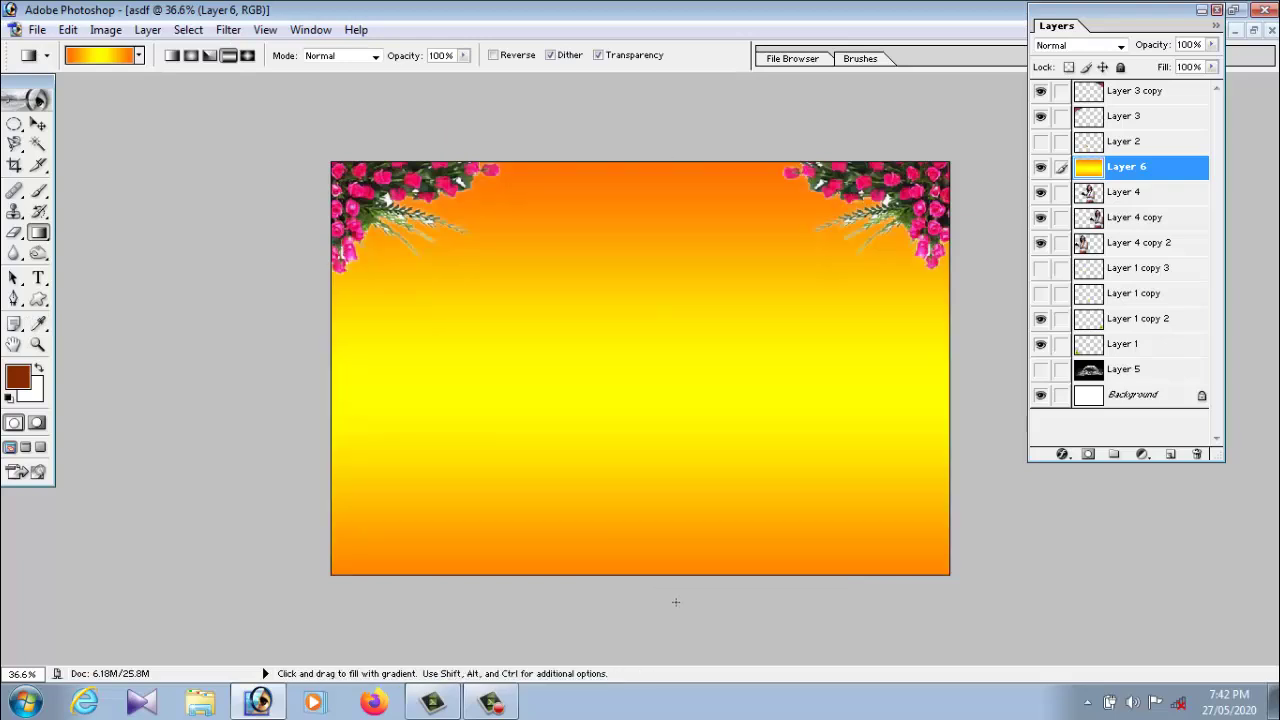
{"action": "left_click", "coordinate": [38, 123]}
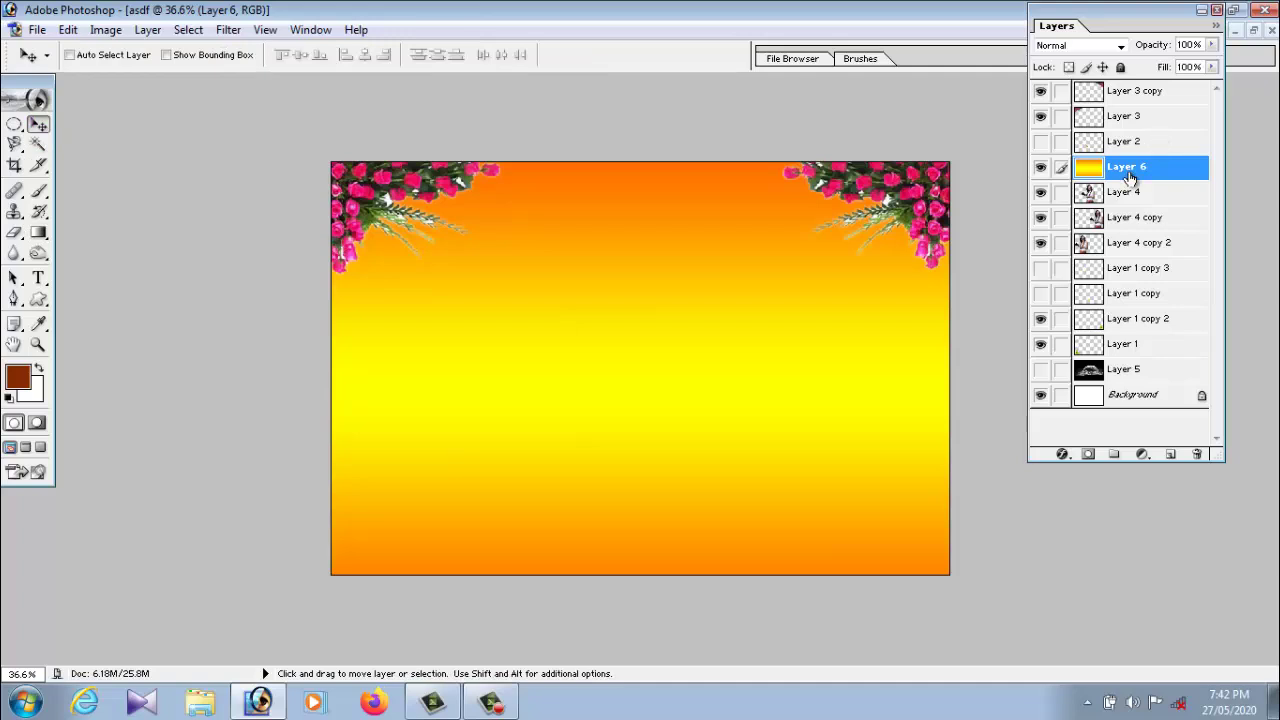
Move gradient Layer 6 beneath the girl layers and select it
{"action": "mouse_move", "coordinate": [1128, 170]}
{"action": "left_mouse_down"}
{"action": "mouse_move", "coordinate": [1124, 370]}
{"action": "mouse_move", "coordinate": [1124, 358]}
{"action": "left_mouse_up"}
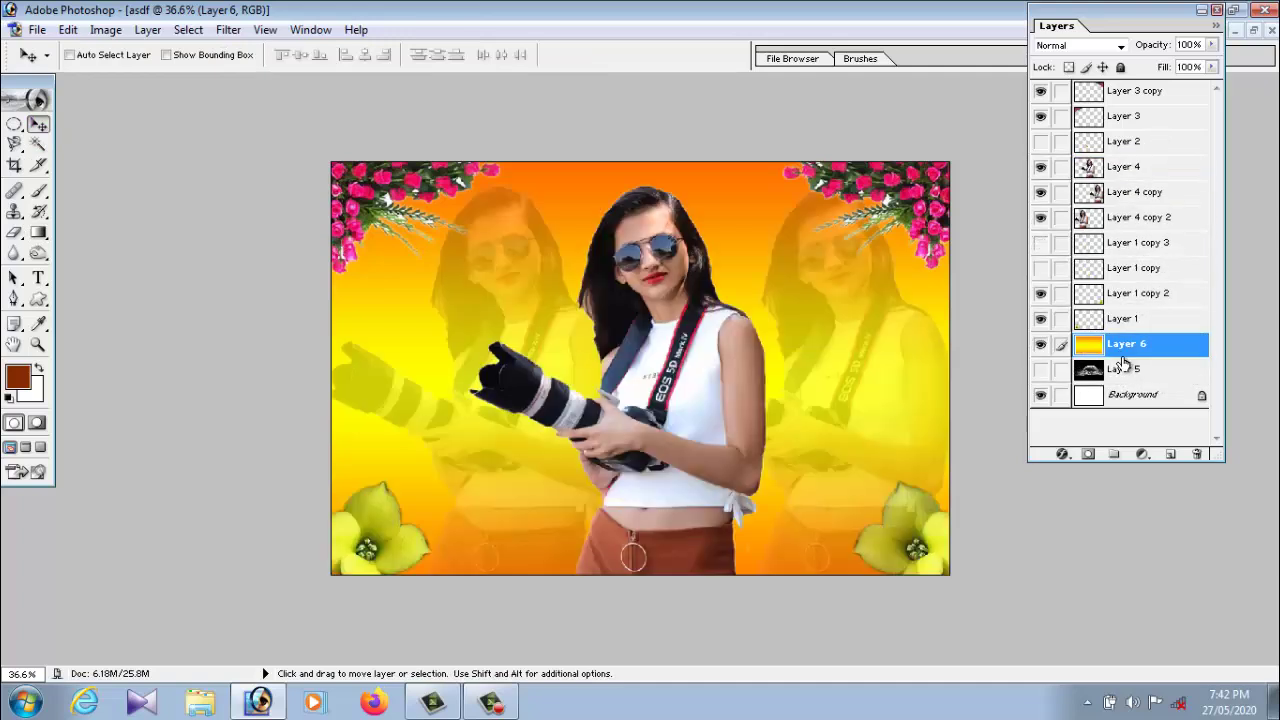
{"action": "right_click", "coordinate": [678, 255]}
{"action": "left_click", "coordinate": [680, 256]}
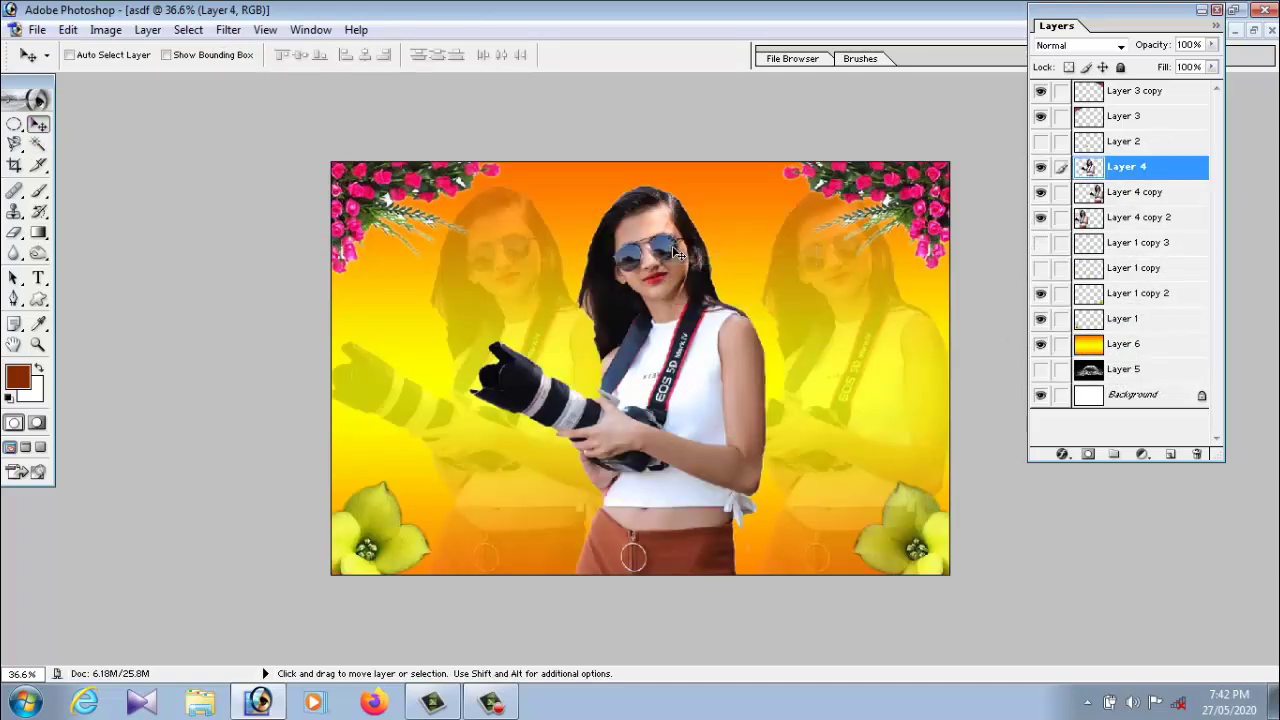
{"action": "right_click", "coordinate": [714, 178]}
{"action": "left_click", "coordinate": [738, 192]}
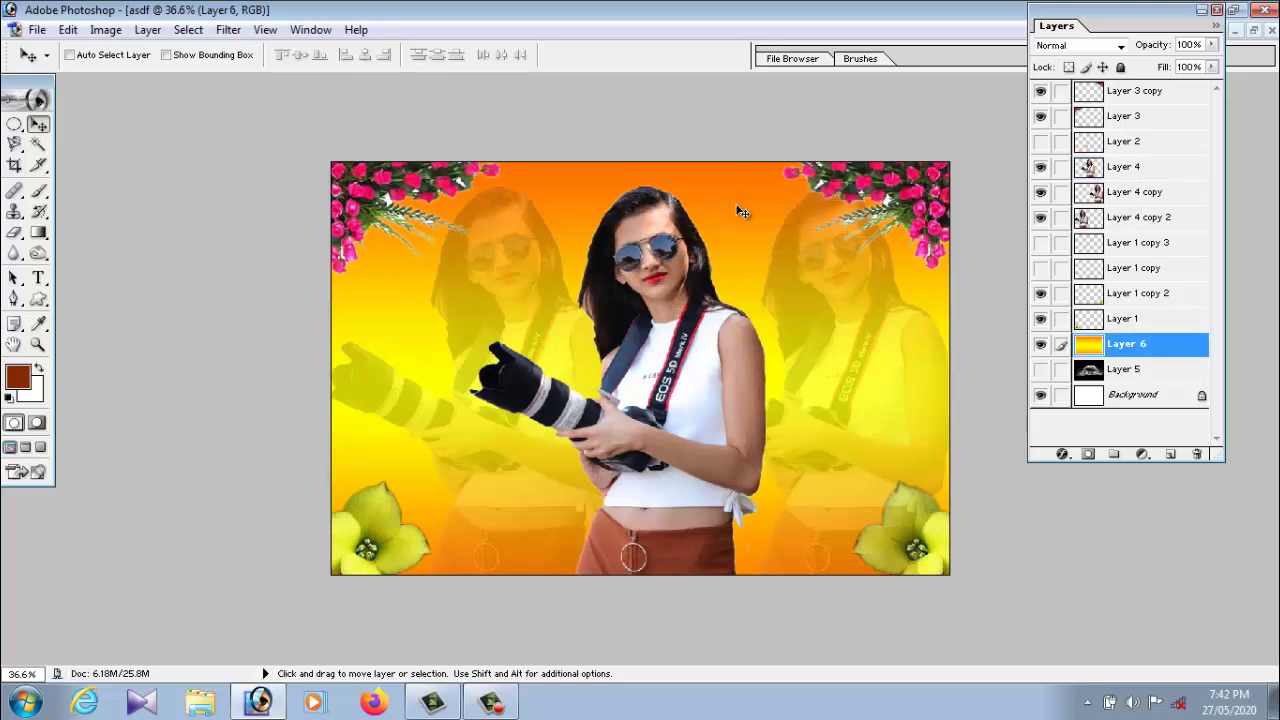
Recolour the gradient with Hue/Saturation set to Hue -111 and Saturation +29
{"action": "key", "text": "ctrl+u"}
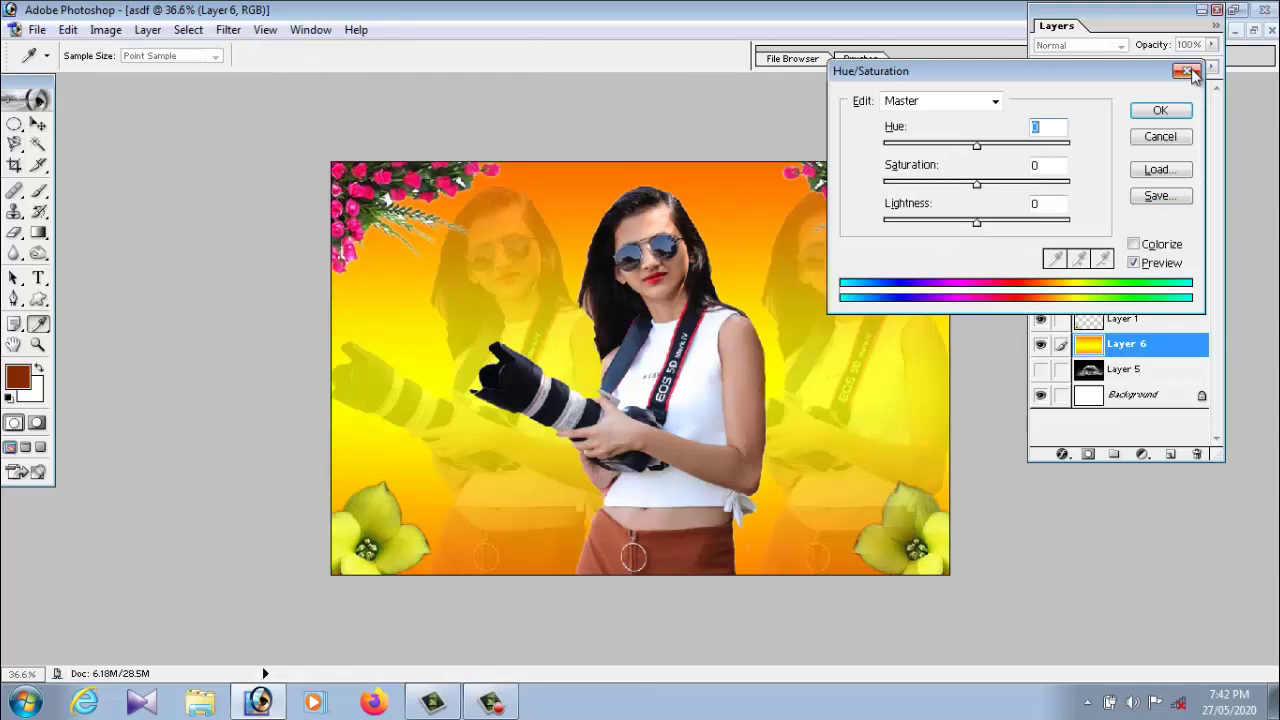
{"action": "left_click", "coordinate": [1189, 77]}
{"action": "left_click", "coordinate": [105, 29]}
{"action": "mouse_move", "coordinate": [148, 79]}
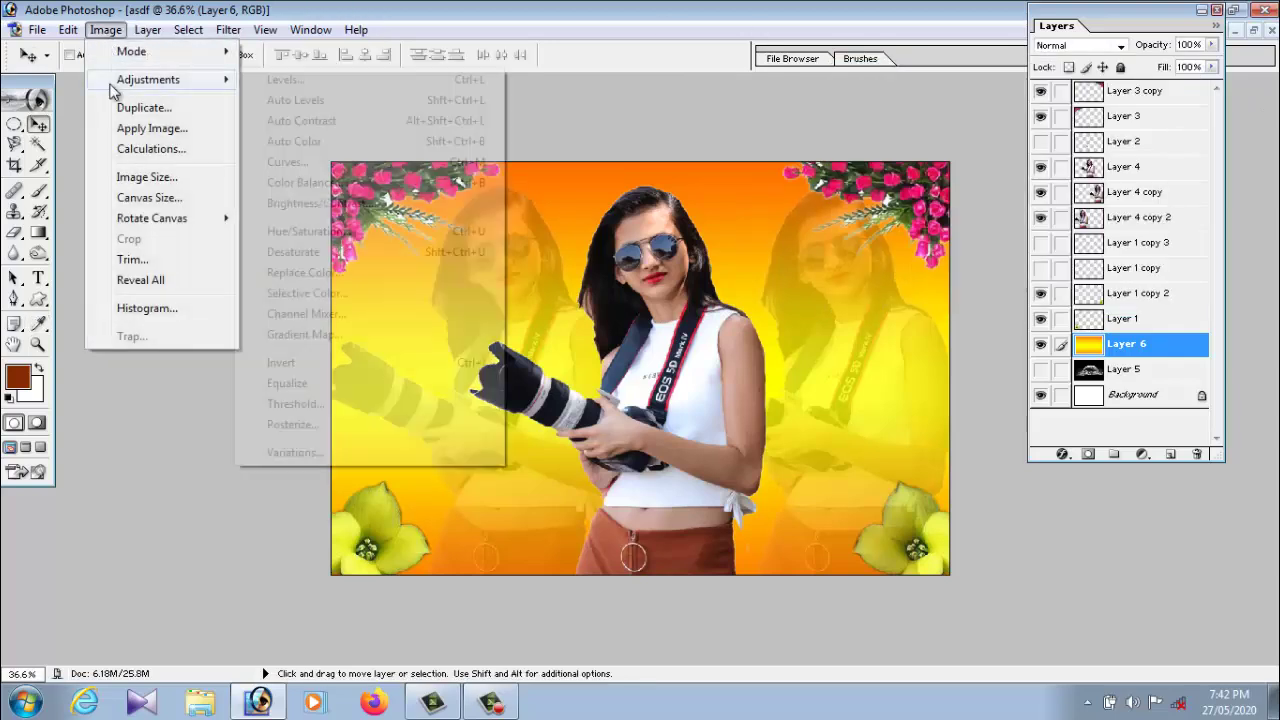
{"action": "left_click", "coordinate": [355, 230]}
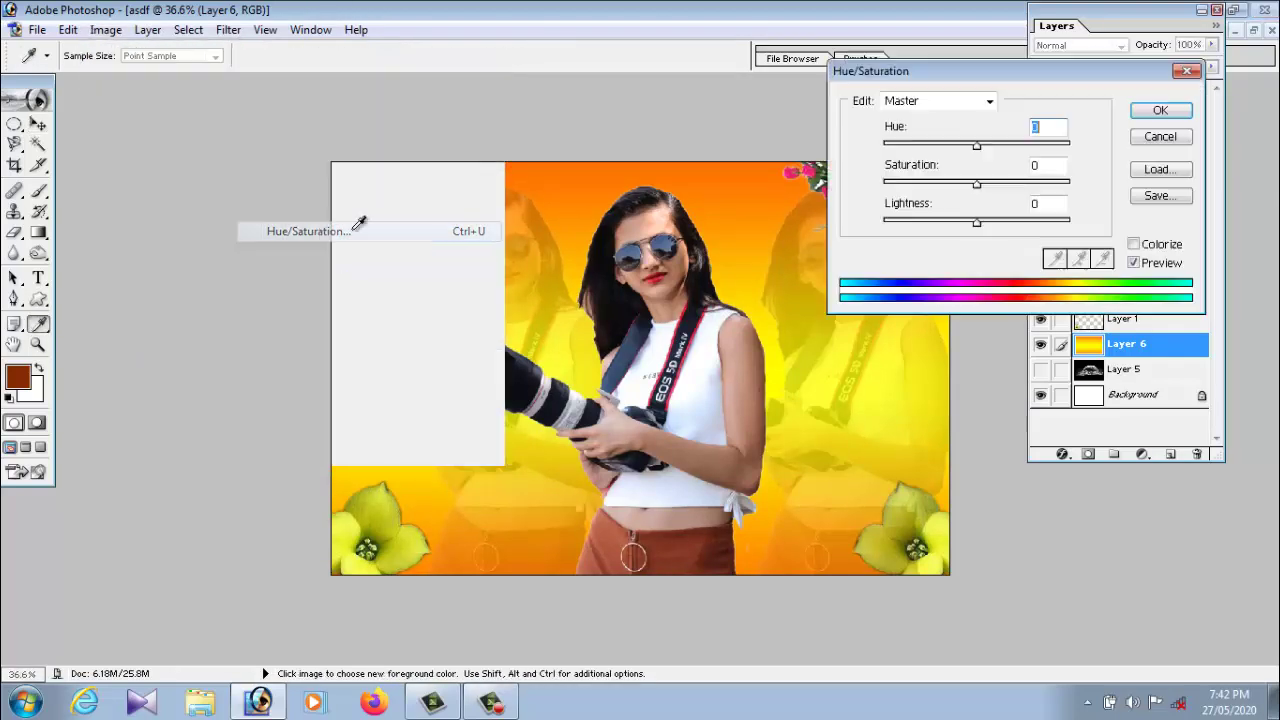
{"action": "mouse_move", "coordinate": [977, 146]}
{"action": "left_mouse_down"}
{"action": "mouse_move", "coordinate": [1072, 147]}
{"action": "mouse_move", "coordinate": [912, 148]}
{"action": "left_mouse_up"}
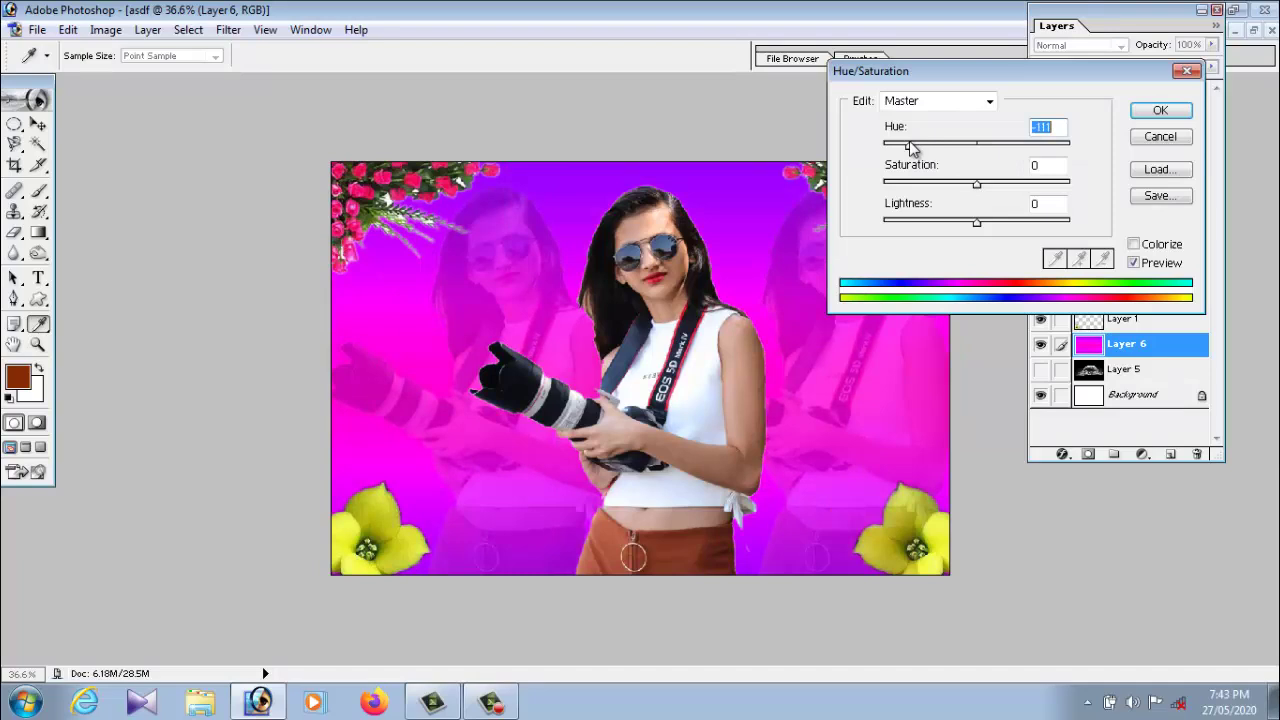
{"action": "mouse_move", "coordinate": [980, 193]}
{"action": "left_mouse_down"}
{"action": "mouse_move", "coordinate": [1051, 189]}
{"action": "mouse_move", "coordinate": [860, 186]}
{"action": "mouse_move", "coordinate": [1005, 192]}
{"action": "mouse_move", "coordinate": [957, 190]}
{"action": "left_mouse_up"}
{"action": "left_click", "coordinate": [1158, 136]}
Identify the ghost layers and select Layer 4, the central camera girl
{"action": "key", "text": "v"}
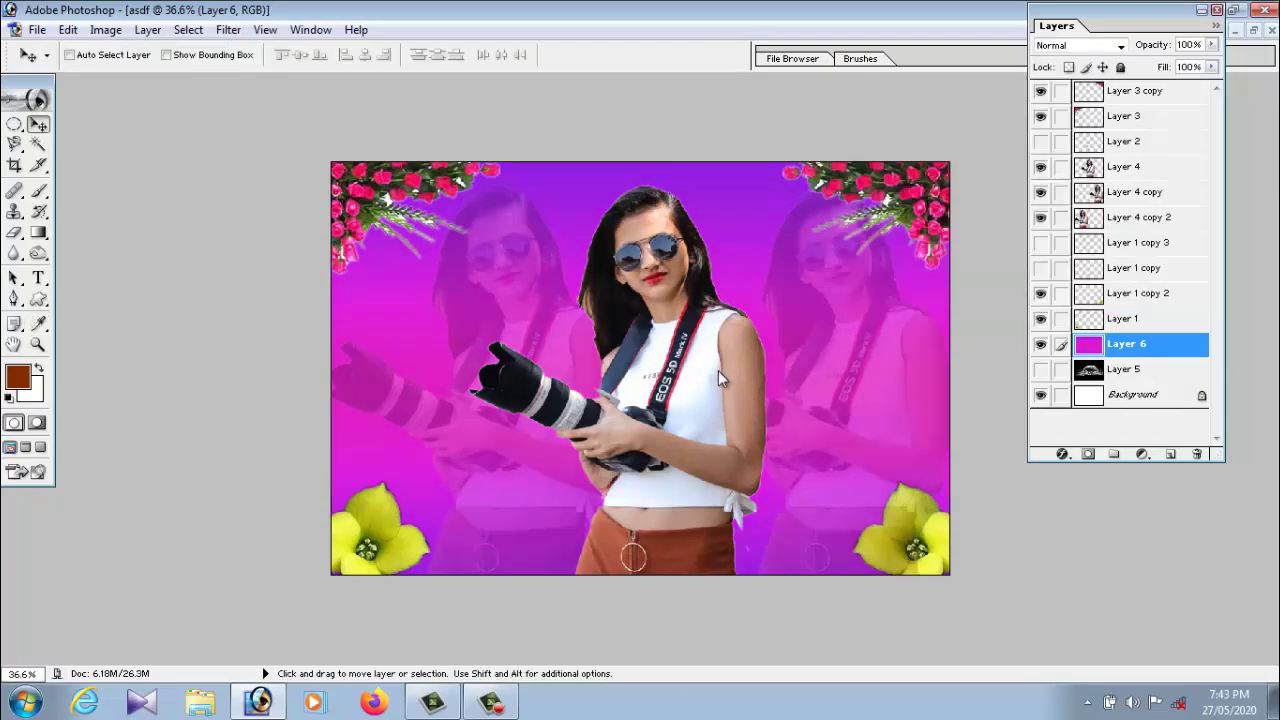
{"action": "right_click", "coordinate": [718, 370]}
{"action": "left_click", "coordinate": [730, 384]}
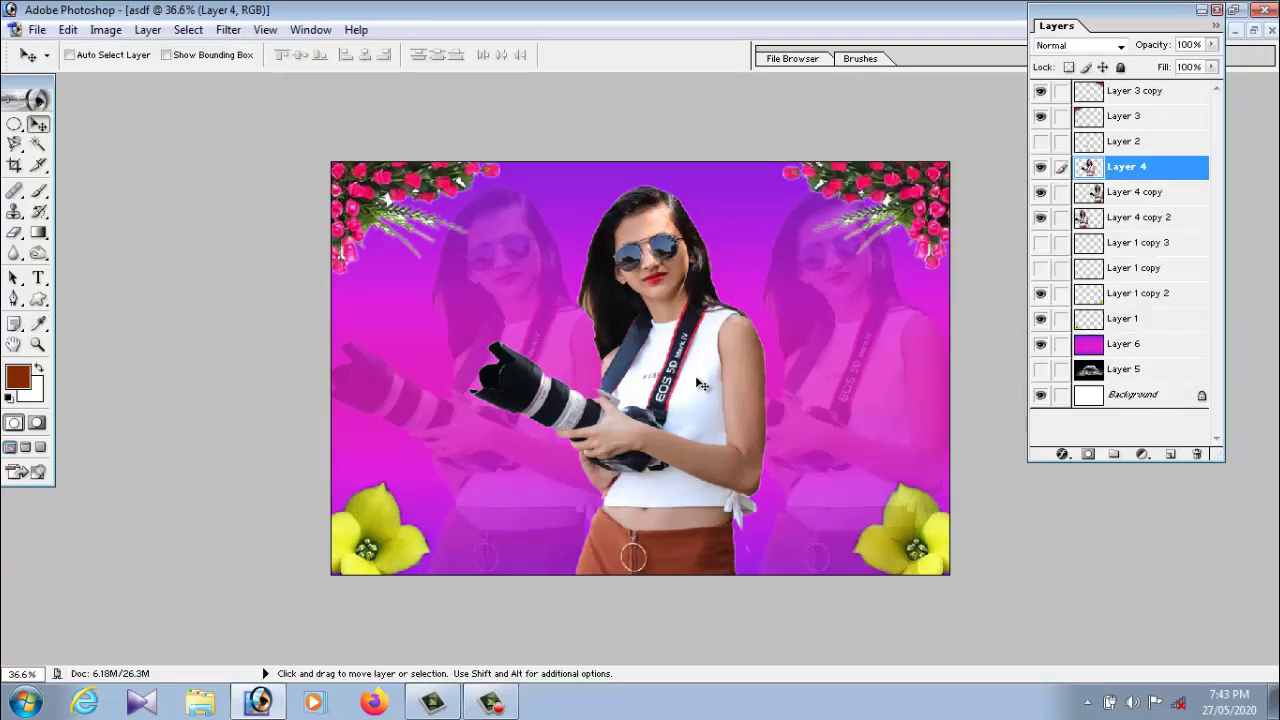
{"action": "right_click", "coordinate": [552, 342]}
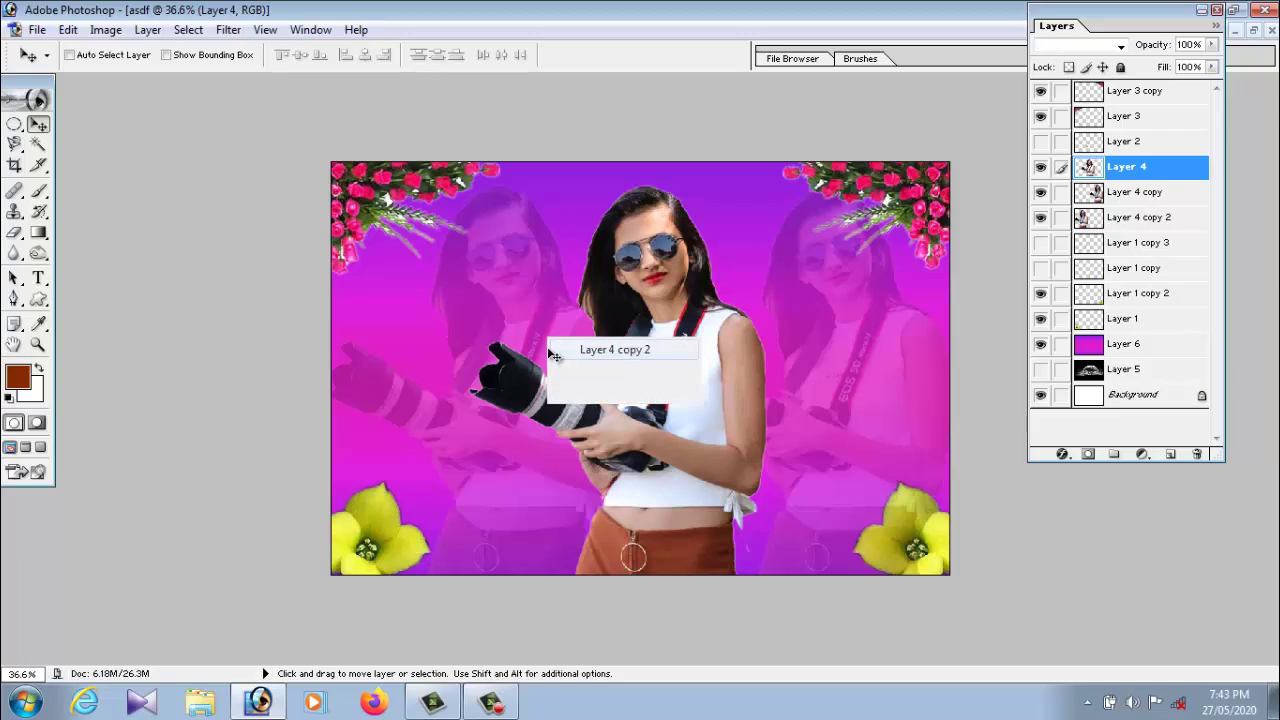
{"action": "left_click", "coordinate": [564, 348]}
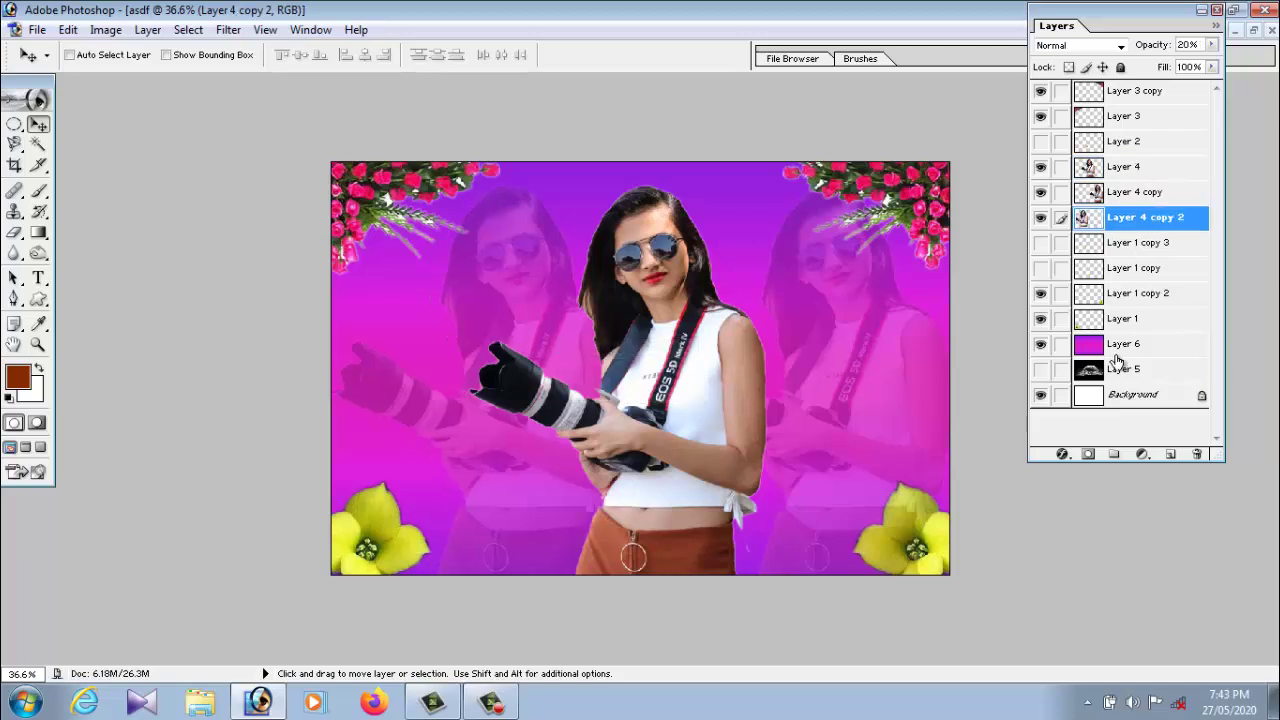
{"action": "left_click", "coordinate": [1042, 218]}
{"action": "left_click", "coordinate": [1042, 218]}
{"action": "left_click", "coordinate": [1118, 170]}
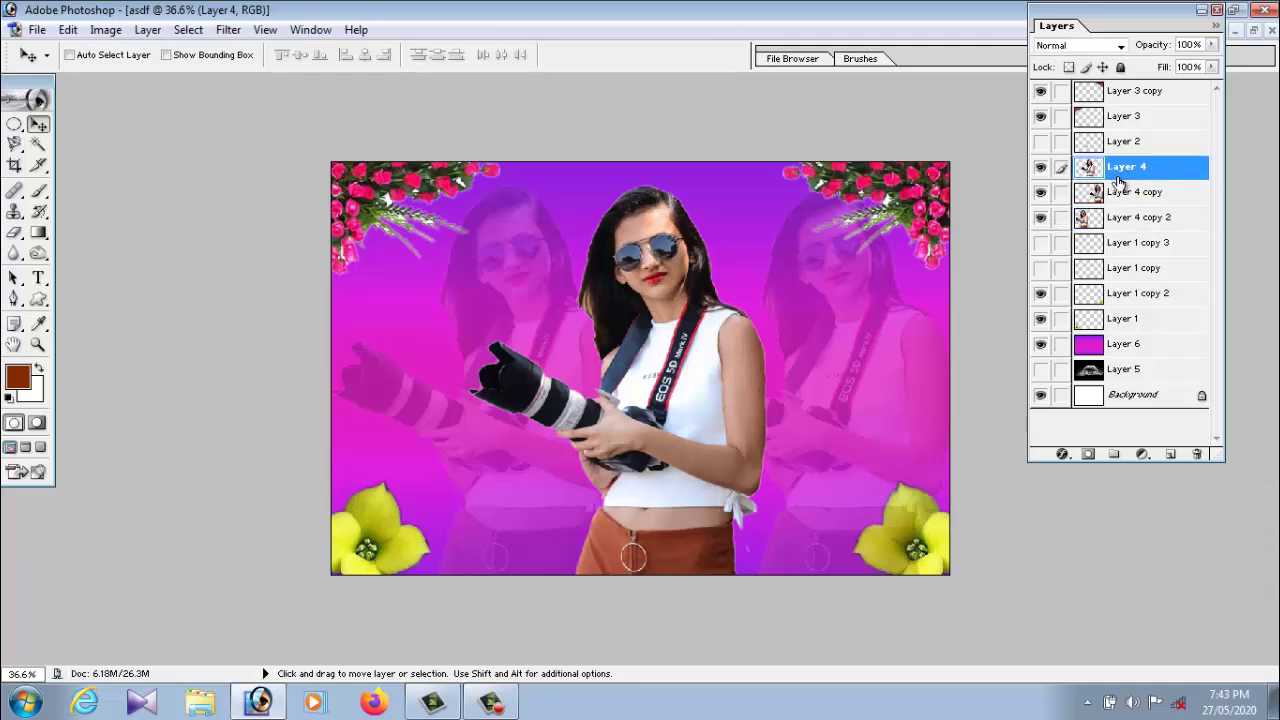
Add an Outer Glow to Layer 4 with 120 px size and 60% opacity
{"action": "left_click", "coordinate": [1061, 455]}
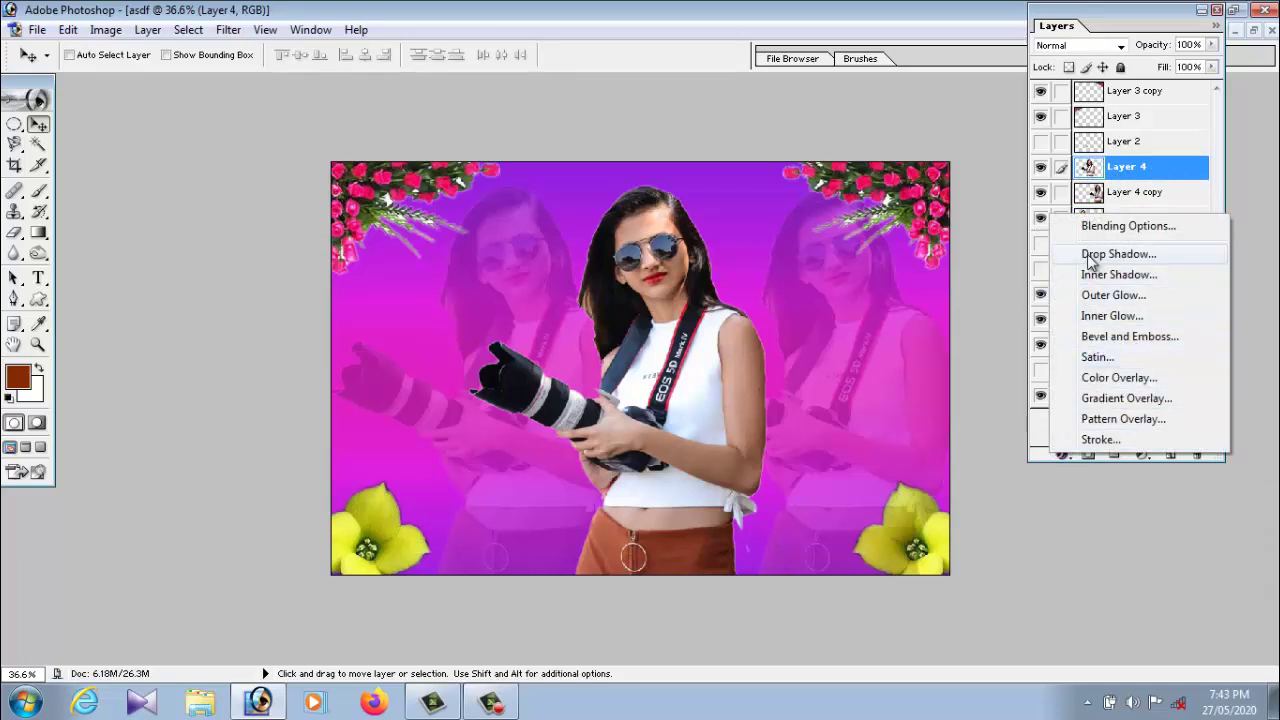
{"action": "left_click", "coordinate": [1100, 296]}
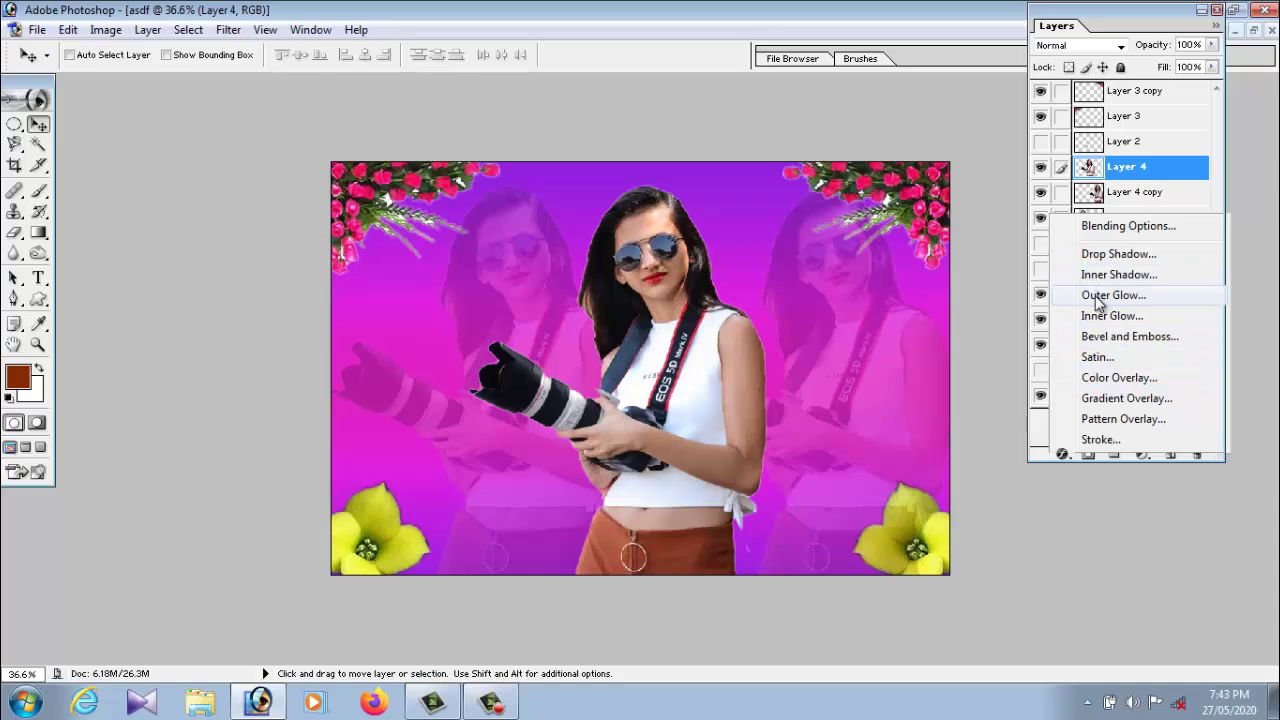
{"action": "left_click_drag", "start_coordinate": [830, 44], "coordinate": [1011, 43]}
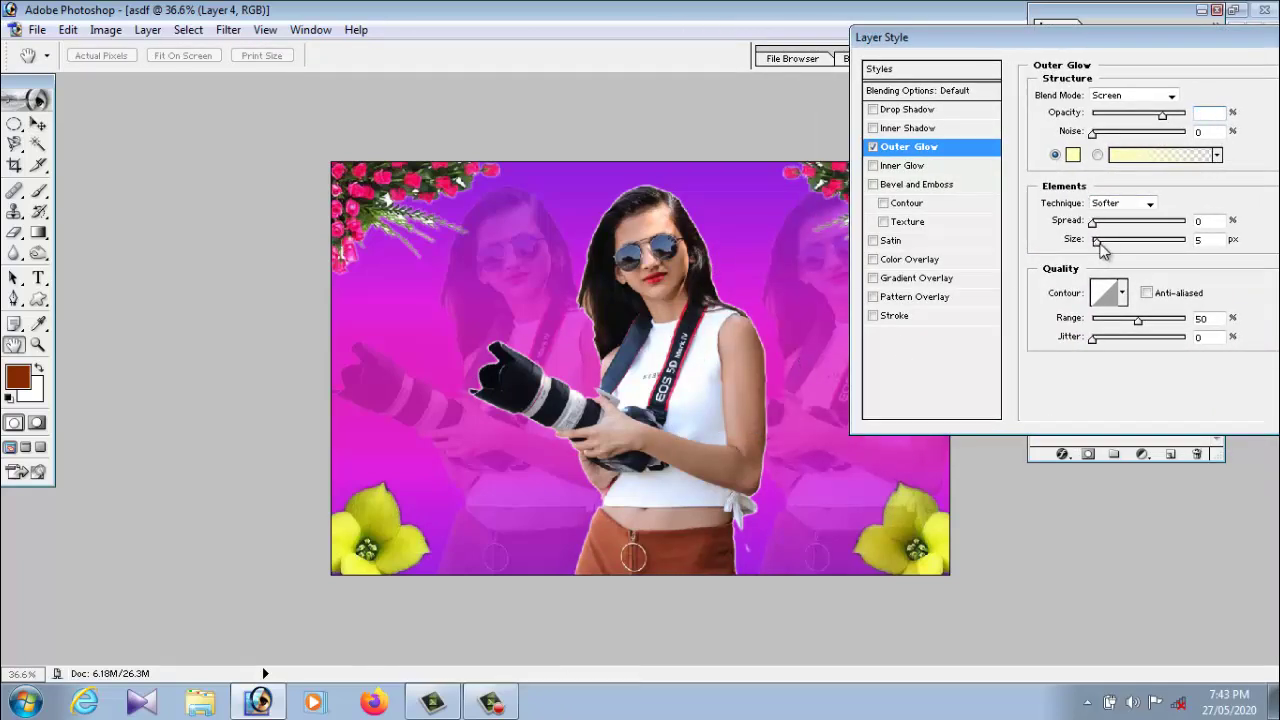
{"action": "left_click_drag", "start_coordinate": [1096, 242], "coordinate": [1140, 243]}
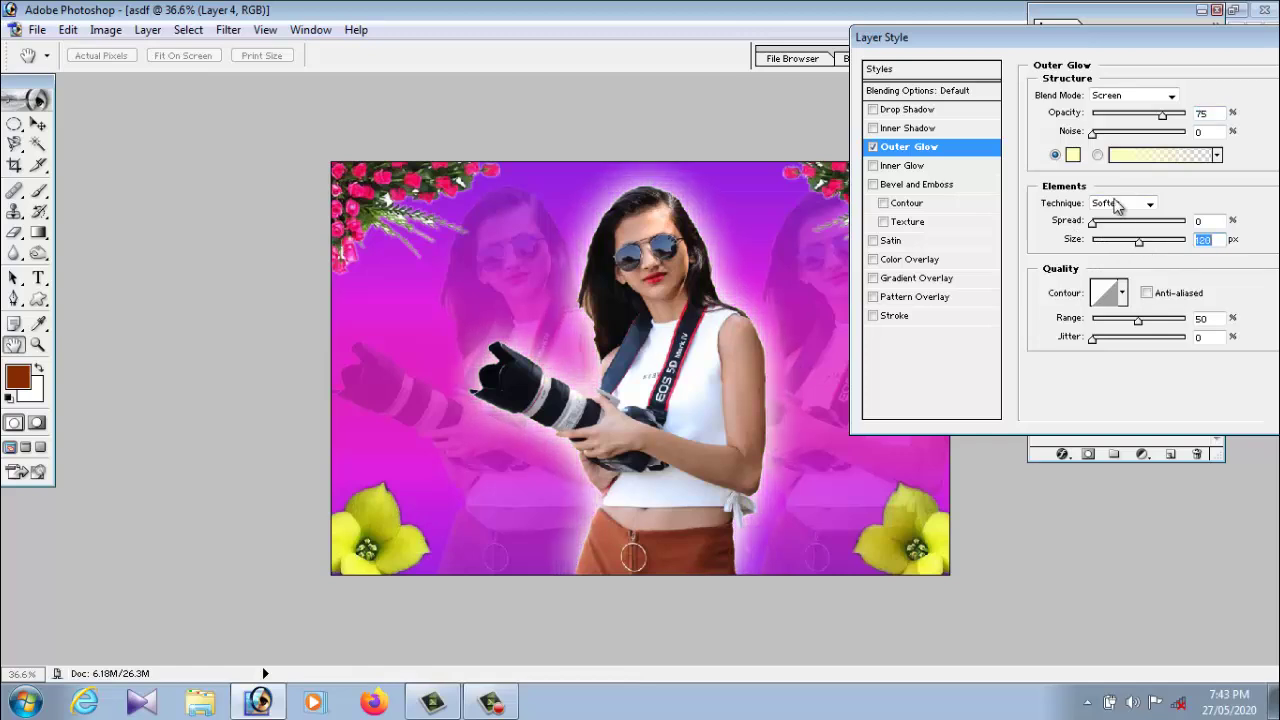
{"action": "mouse_move", "coordinate": [1093, 134]}
{"action": "left_mouse_down"}
{"action": "mouse_move", "coordinate": [1127, 134]}
{"action": "mouse_move", "coordinate": [1055, 144]}
{"action": "left_mouse_up"}
{"action": "mouse_move", "coordinate": [1162, 114]}
{"action": "left_mouse_down"}
{"action": "mouse_move", "coordinate": [1195, 122]}
{"action": "mouse_move", "coordinate": [1148, 114]}
{"action": "left_mouse_up"}
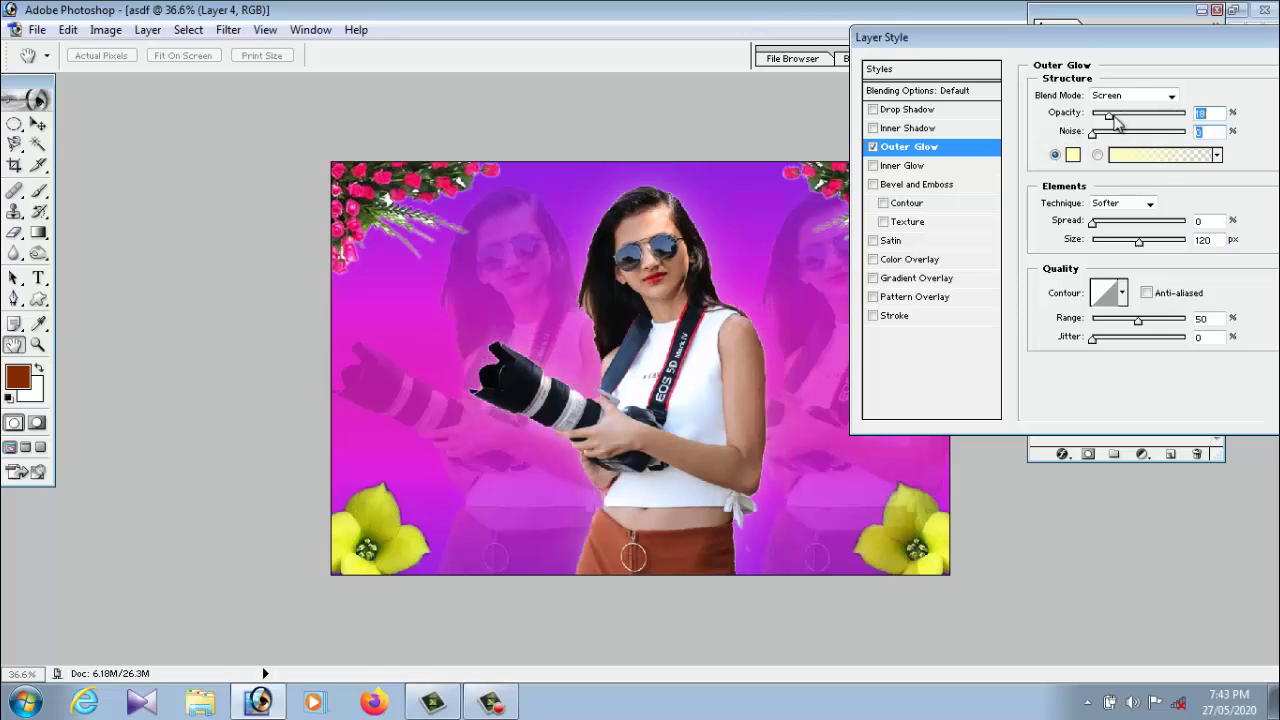
{"action": "mouse_move", "coordinate": [1095, 222]}
{"action": "left_mouse_down"}
{"action": "mouse_move", "coordinate": [1140, 222]}
{"action": "mouse_move", "coordinate": [1085, 229]}
{"action": "mouse_move", "coordinate": [1097, 228]}
{"action": "left_mouse_up"}
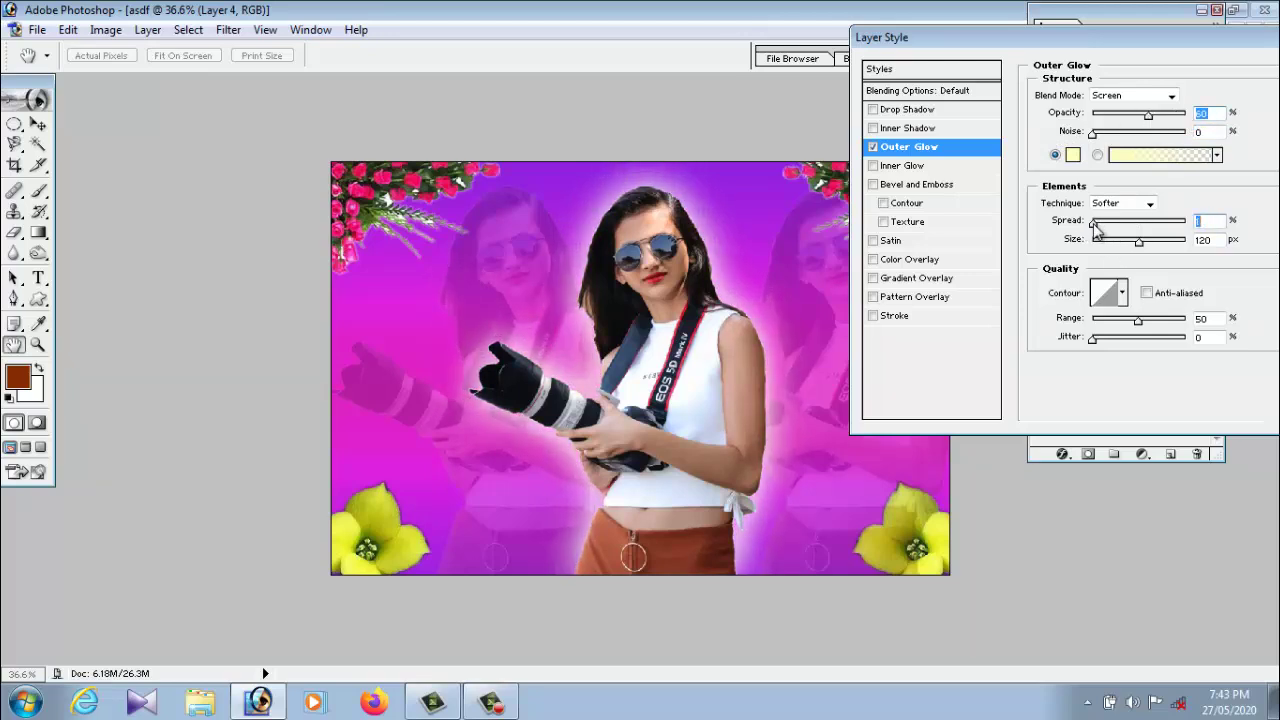
{"action": "mouse_move", "coordinate": [1093, 338]}
{"action": "left_mouse_down"}
{"action": "mouse_move", "coordinate": [1130, 345]}
{"action": "mouse_move", "coordinate": [1078, 345]}
{"action": "mouse_move", "coordinate": [1200, 320]}
{"action": "mouse_move", "coordinate": [1110, 320]}
{"action": "mouse_move", "coordinate": [1155, 320]}
{"action": "left_mouse_up"}
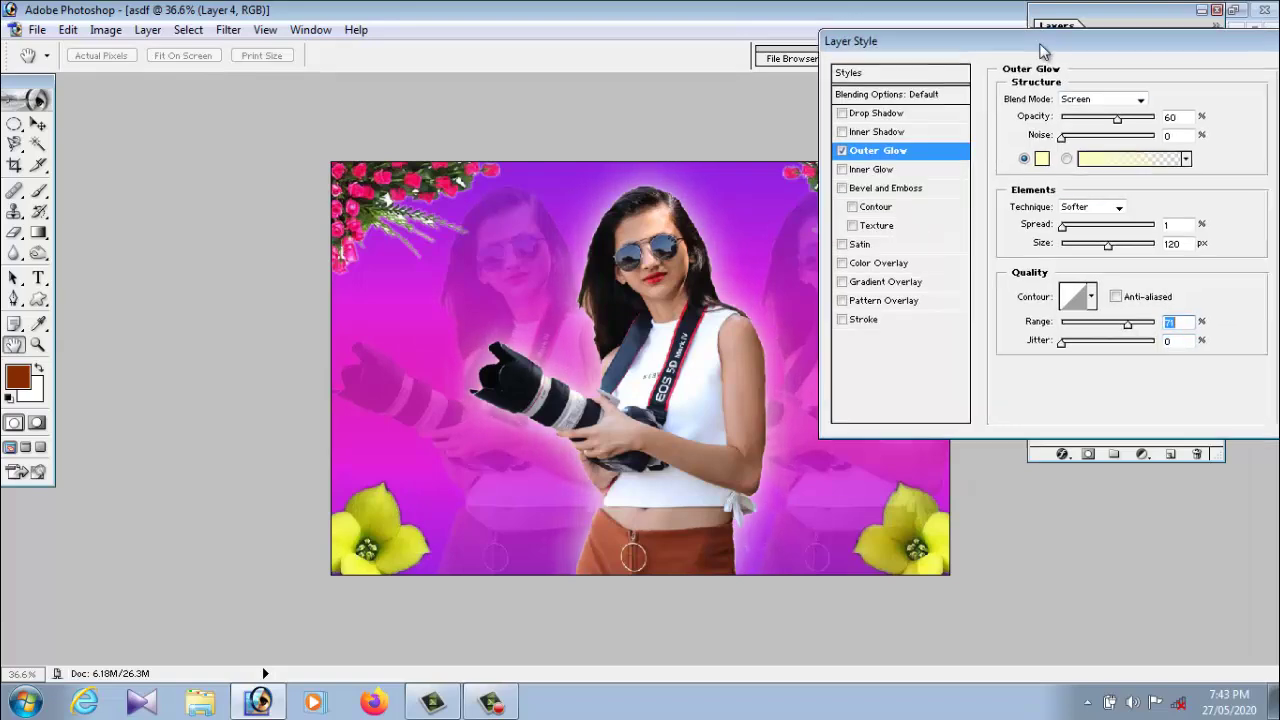
{"action": "left_click_drag", "start_coordinate": [1093, 47], "coordinate": [797, 66]}
{"action": "left_click", "coordinate": [1057, 87]}
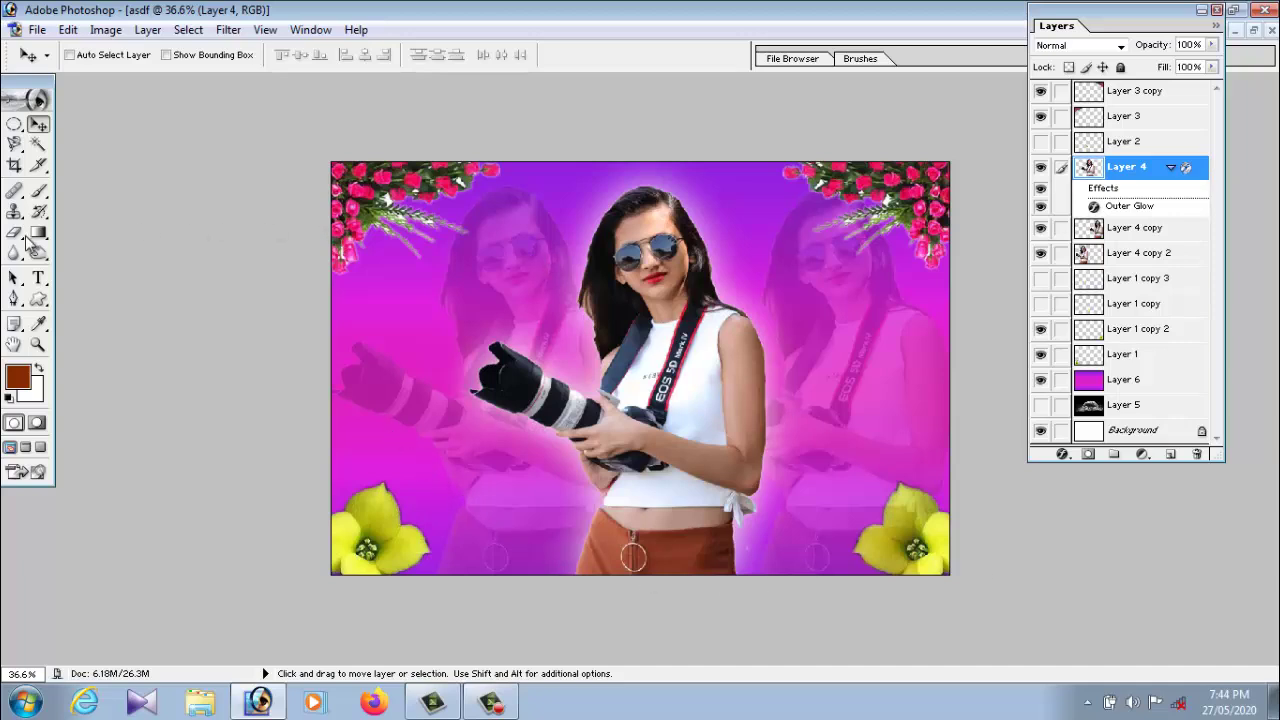
Start a text layer on the left of the image and set the font to Arial
{"action": "left_click", "coordinate": [38, 277]}
{"action": "left_click", "coordinate": [362, 303]}
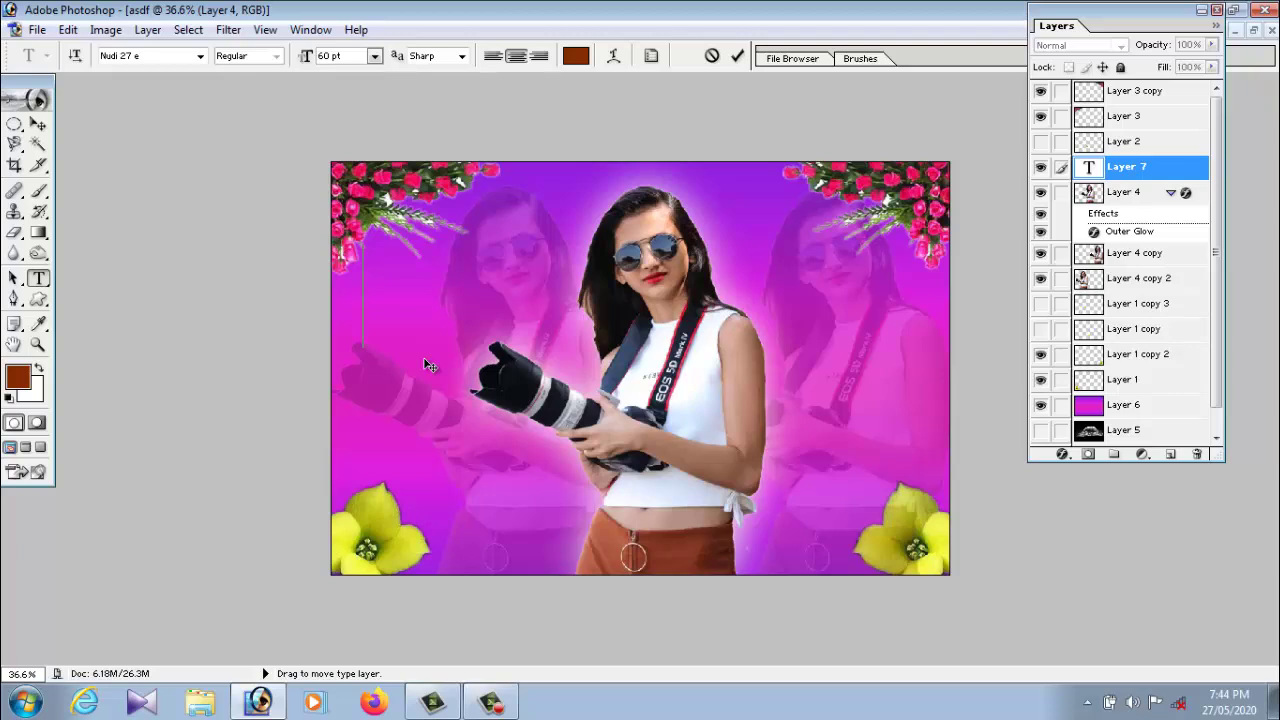
{"action": "type", "text": "k"}
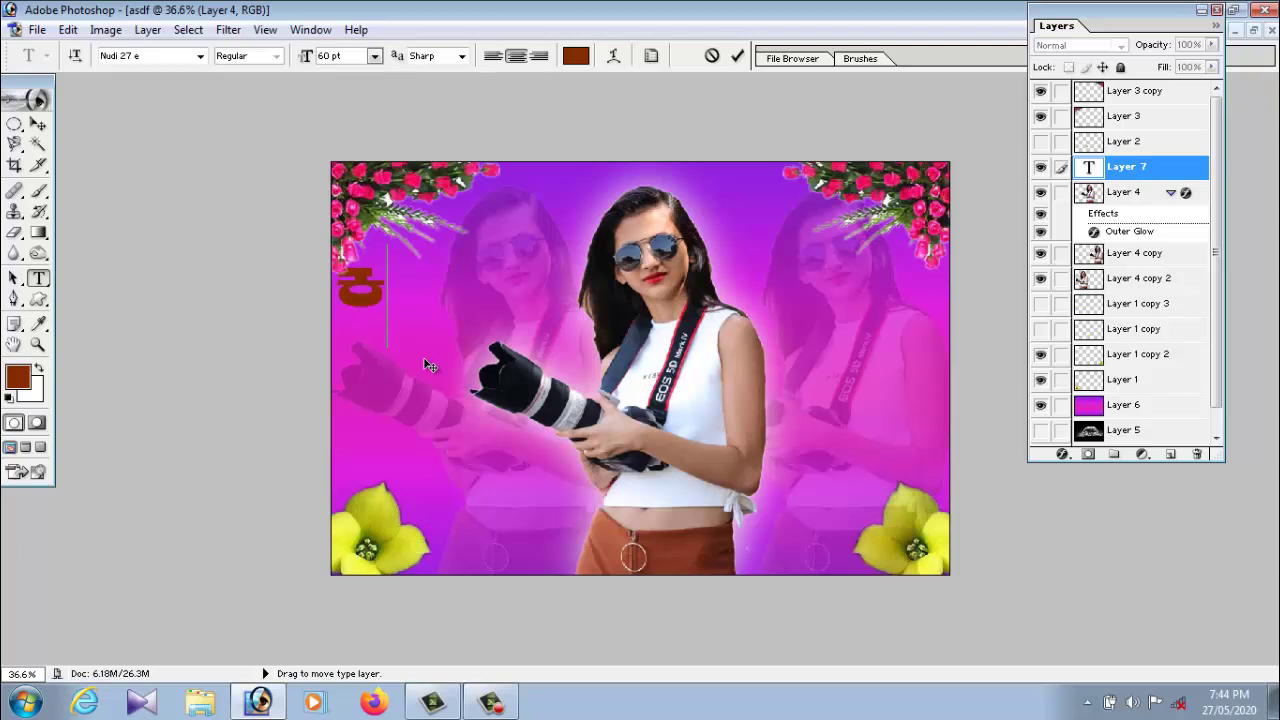
{"action": "type", "text": "u"}
{"action": "key", "text": "BackSpace"}
{"action": "key", "text": "BackSpace"}
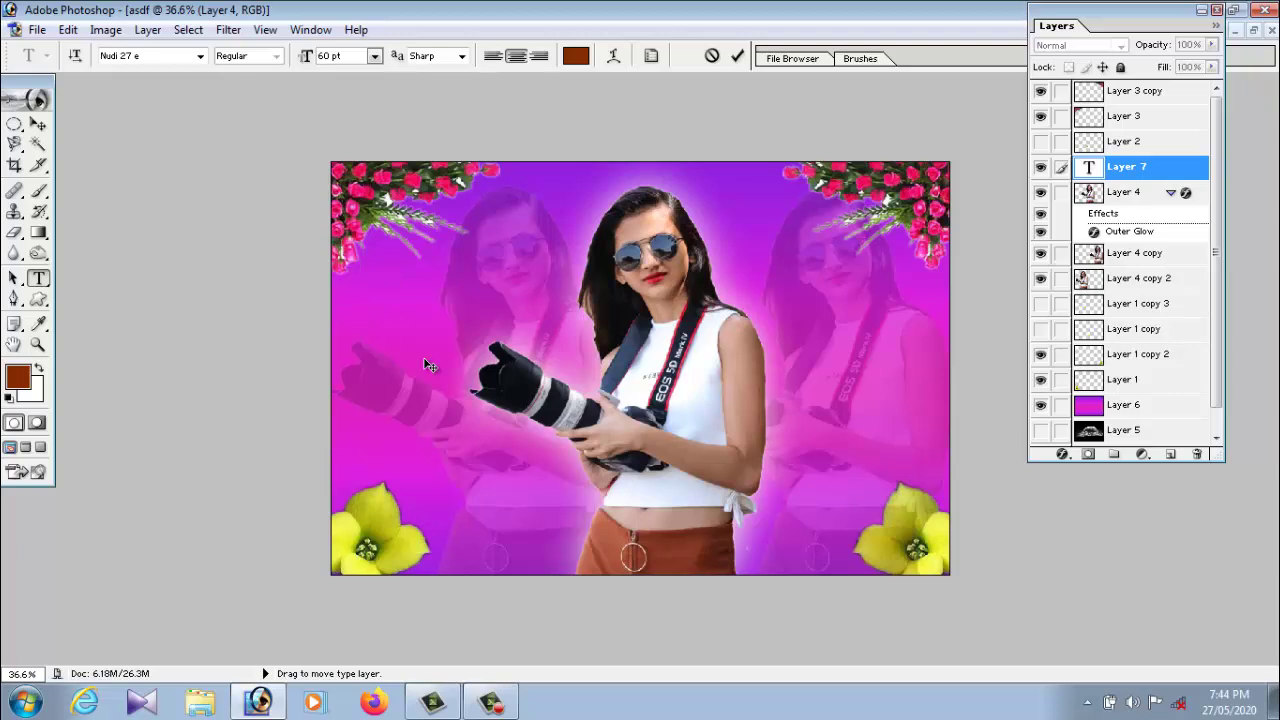
{"action": "left_click", "coordinate": [201, 56]}
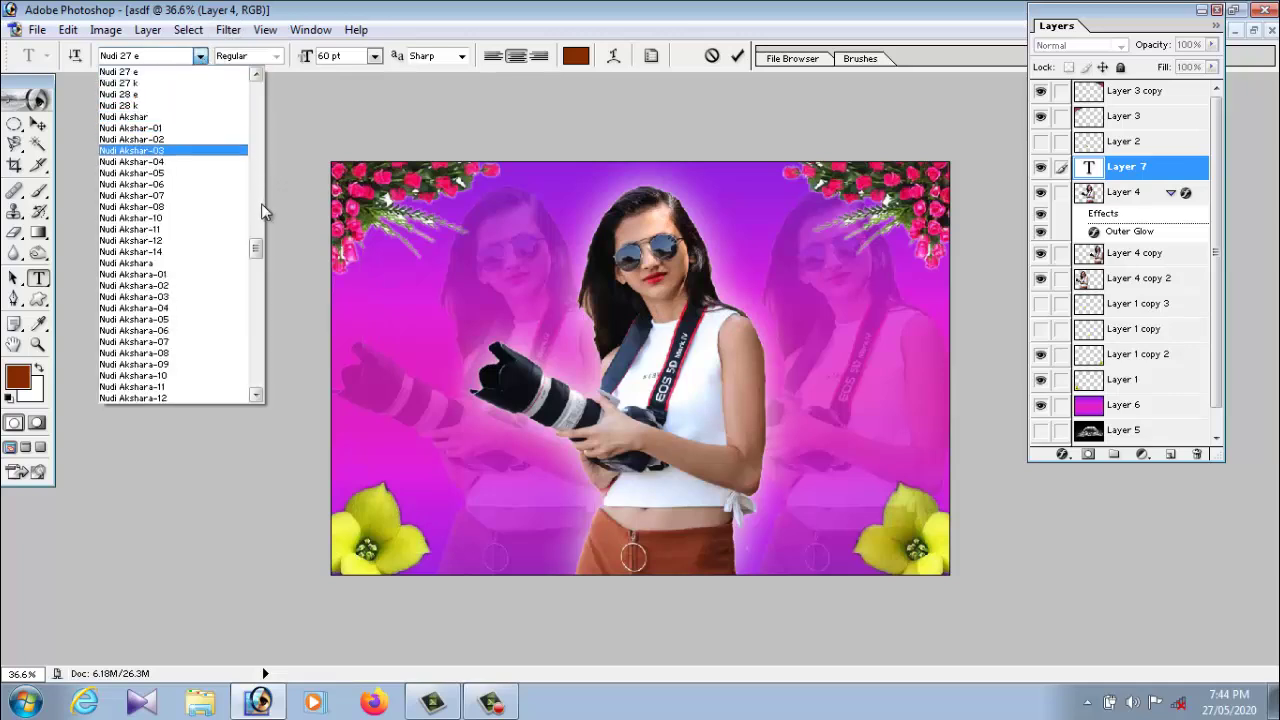
{"action": "left_click_drag", "start_coordinate": [257, 246], "coordinate": [240, 80]}
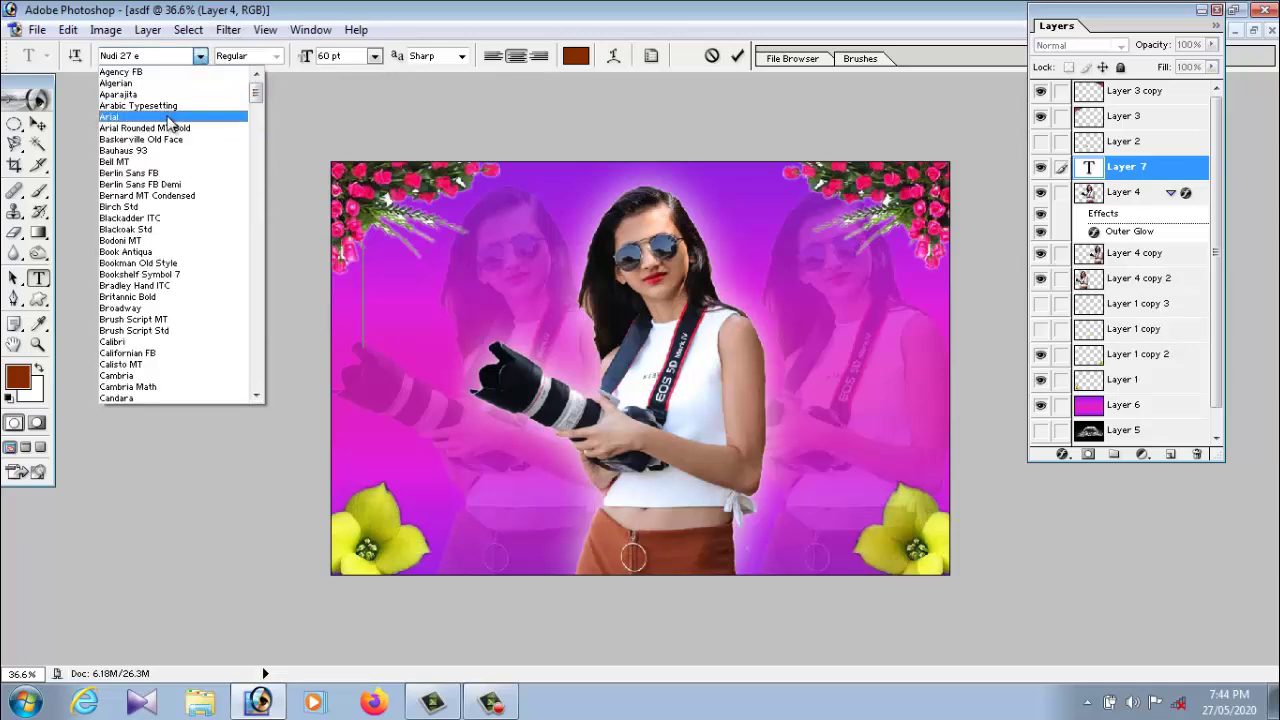
{"action": "left_click", "coordinate": [168, 117]}
{"action": "type", "text": "Ph"}
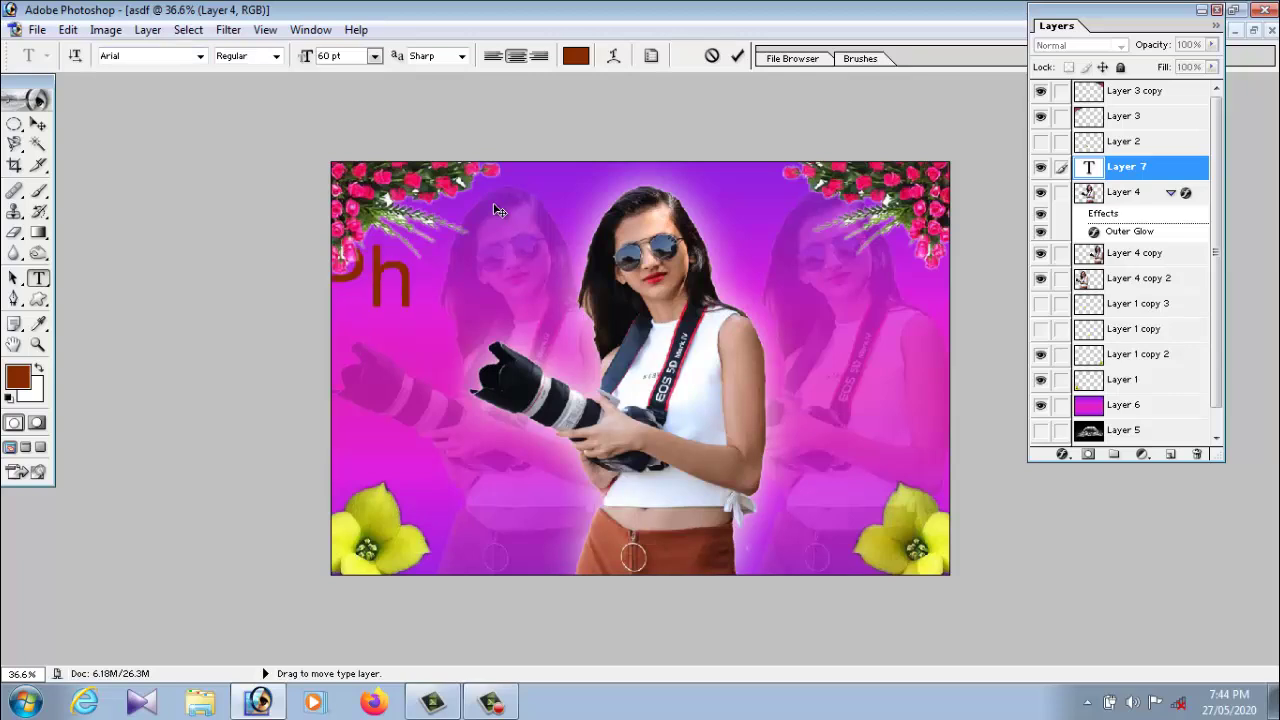
Type 'Photoshop Edit' and move the text across the middle of the image
{"action": "type", "text": "noto"}
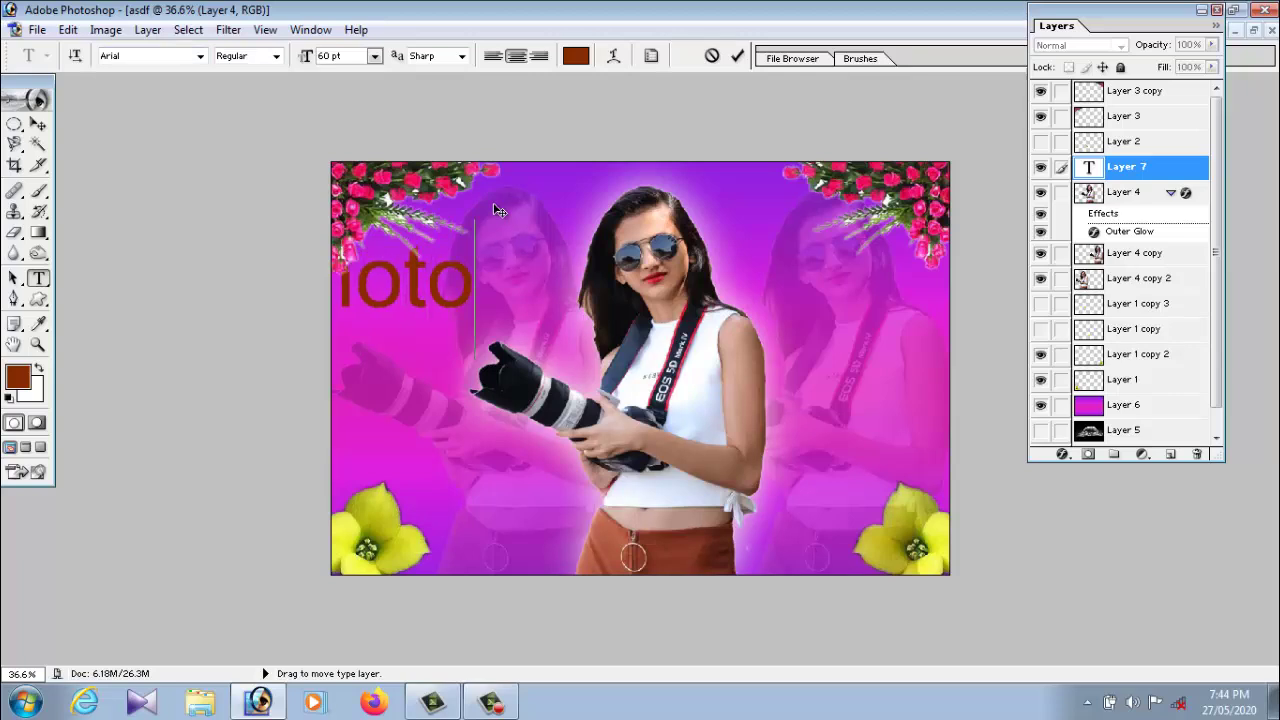
{"action": "type", "text": "shop"}
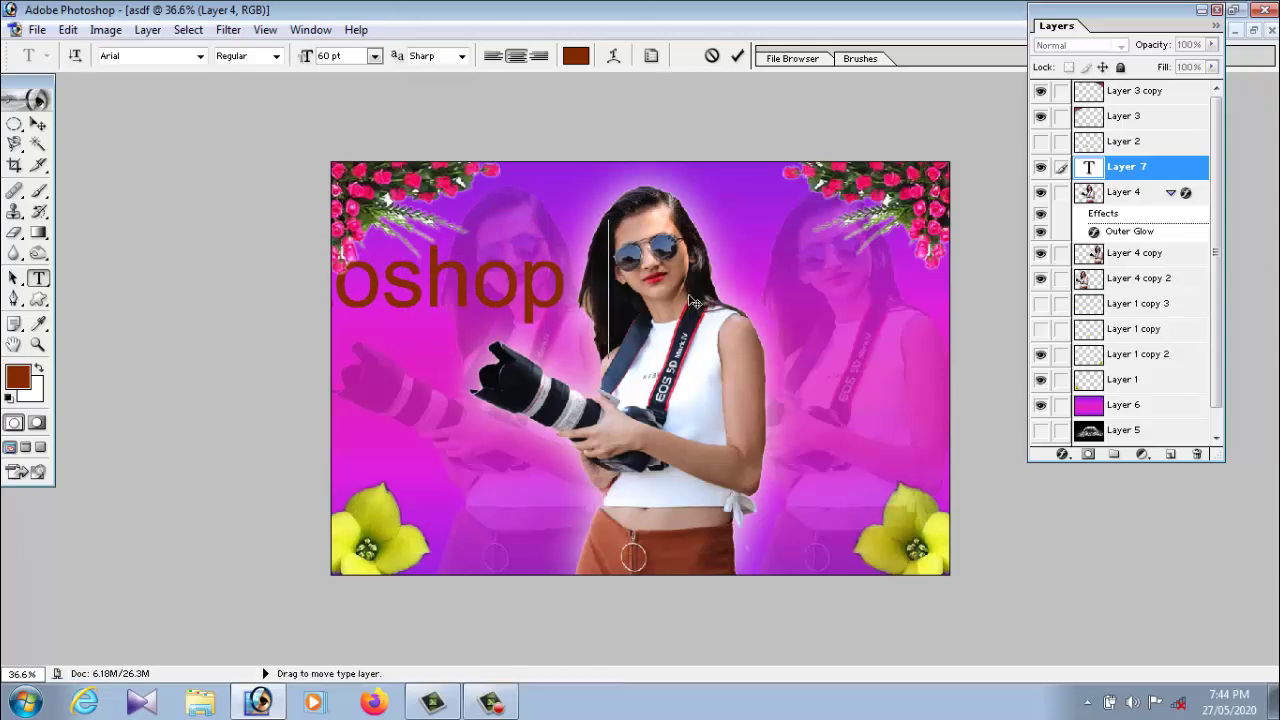
{"action": "type", "text": " Edi"}
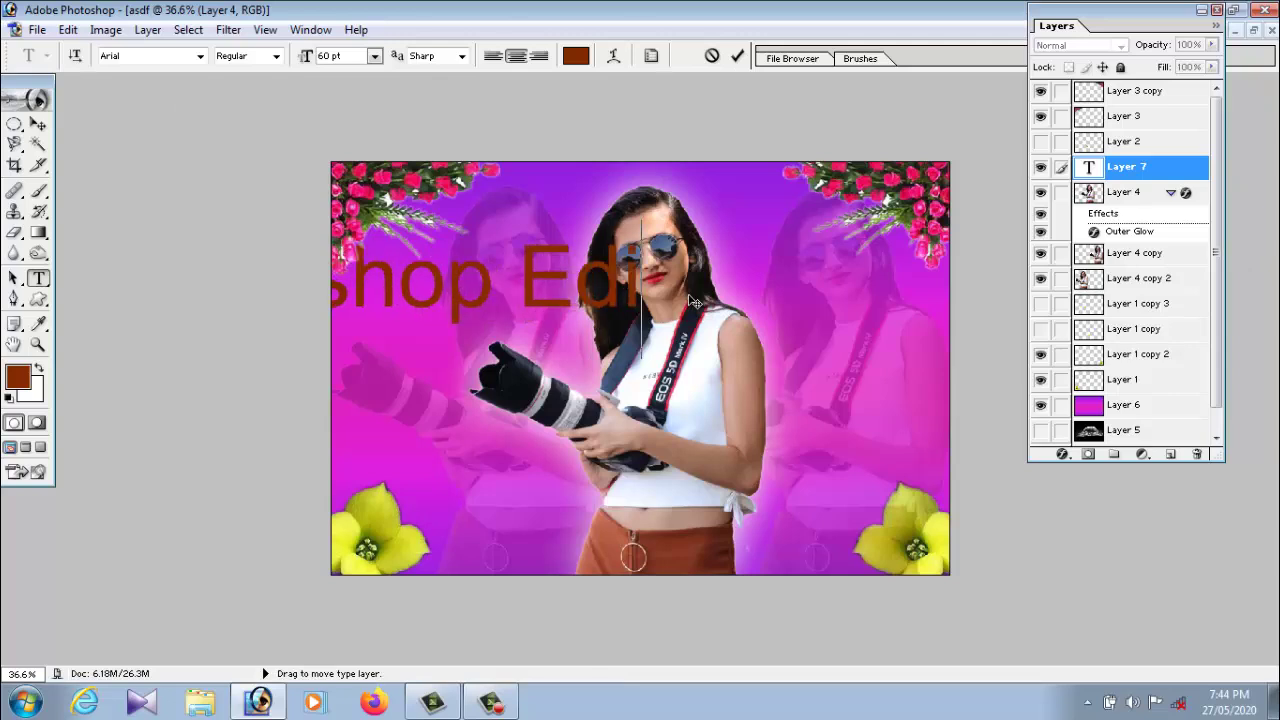
{"action": "type", "text": "t"}
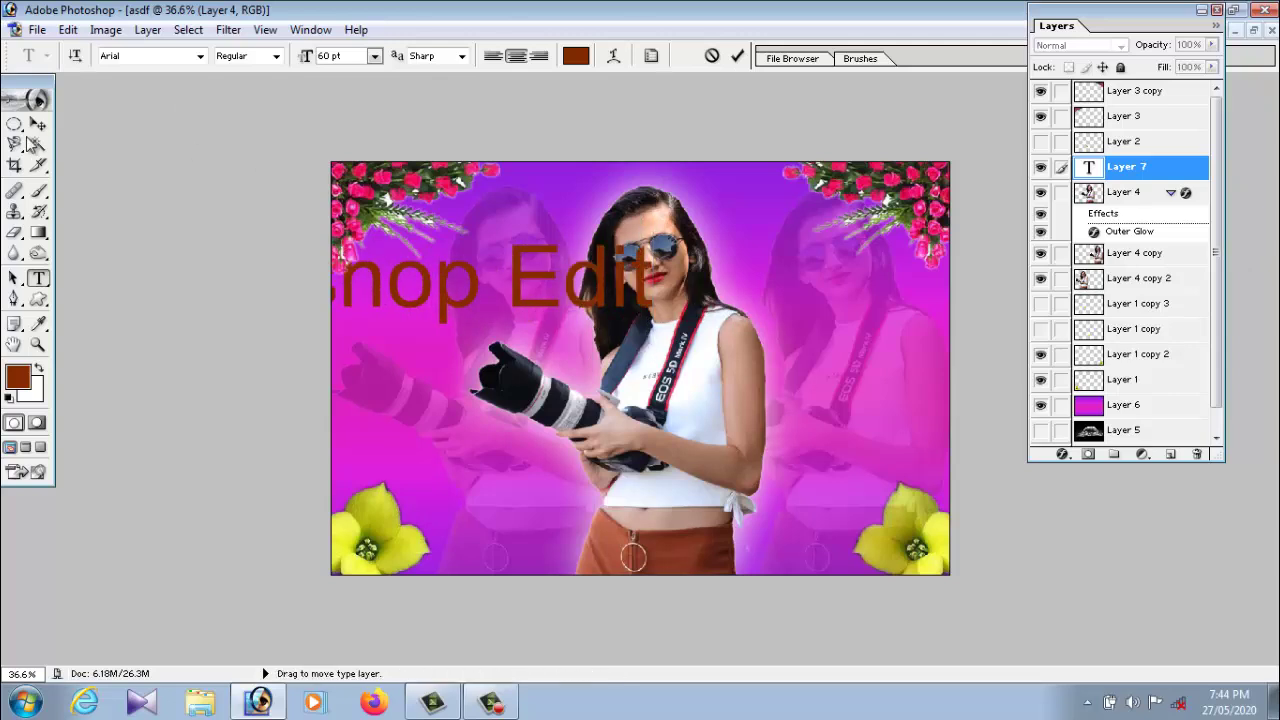
{"action": "left_click", "coordinate": [38, 124]}
{"action": "mouse_move", "coordinate": [527, 308]}
{"action": "left_mouse_down"}
{"action": "mouse_move", "coordinate": [790, 323]}
{"action": "mouse_move", "coordinate": [731, 422]}
{"action": "mouse_move", "coordinate": [737, 394]}
{"action": "left_mouse_up"}
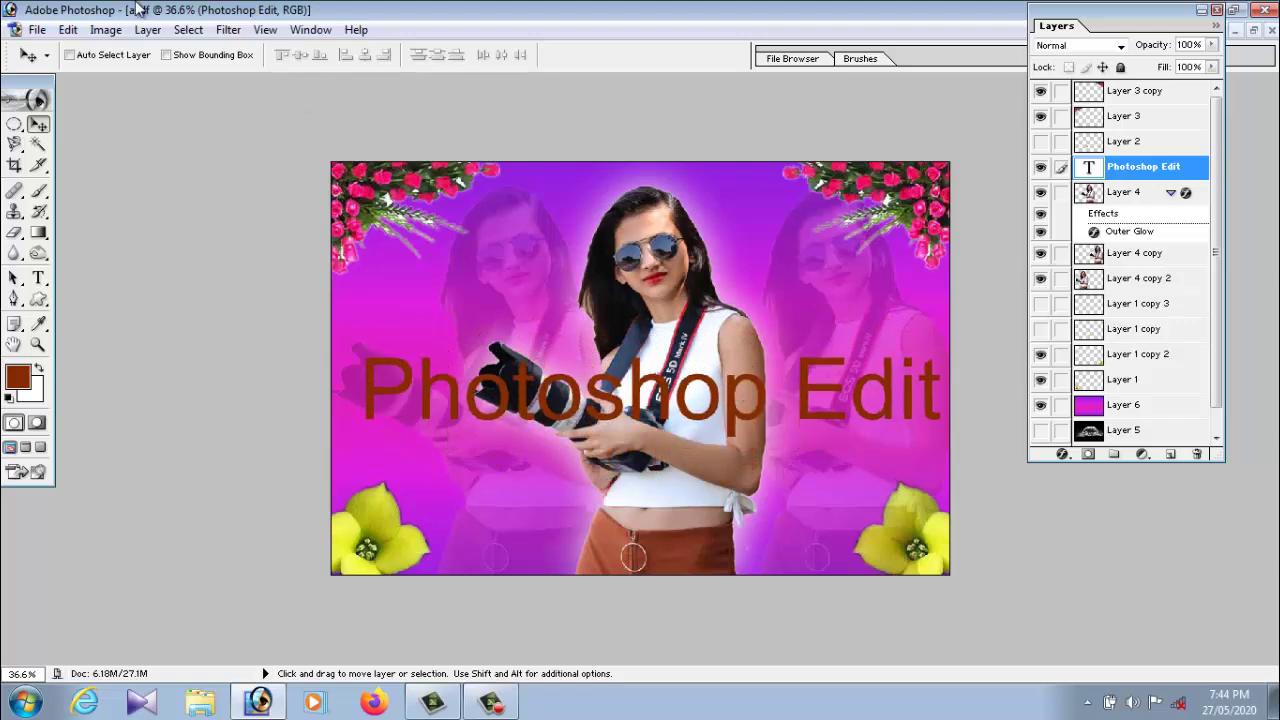
Shrink the text, move it down between the yellow flowers, then enlarge it to about 235%
{"action": "left_click", "coordinate": [67, 29]}
{"action": "mouse_move", "coordinate": [110, 398]}
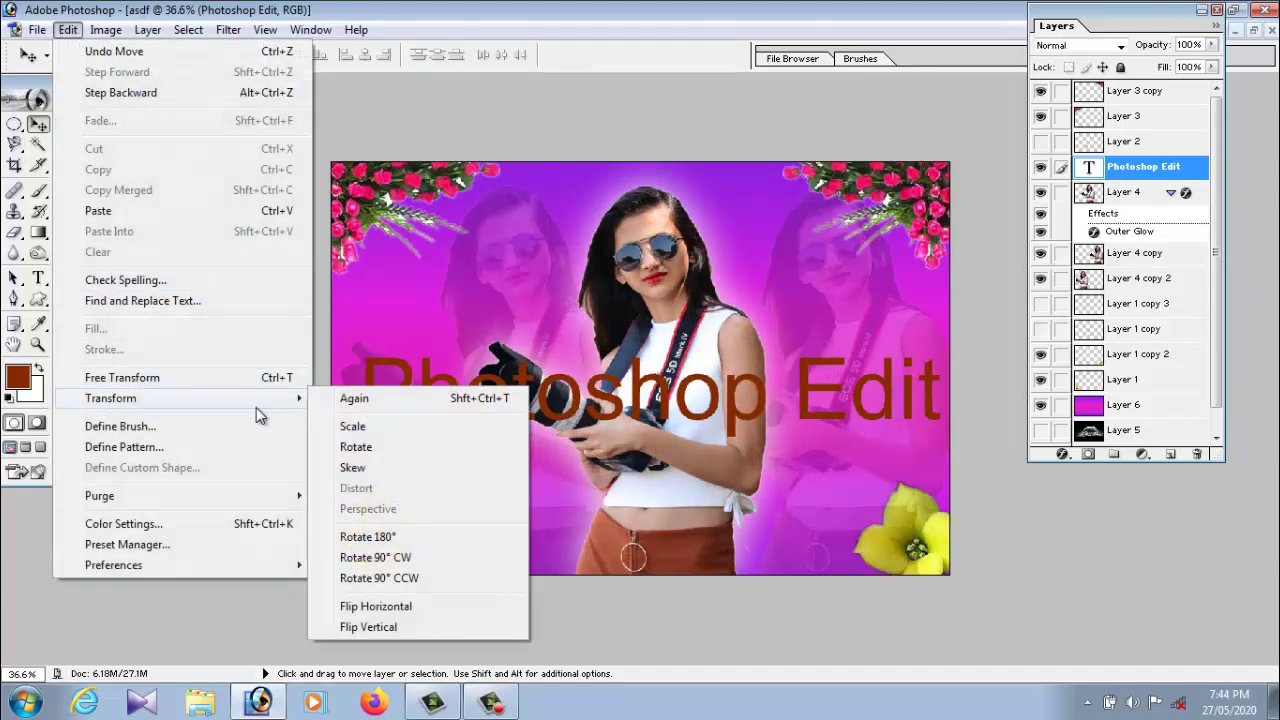
{"action": "left_click", "coordinate": [355, 426]}
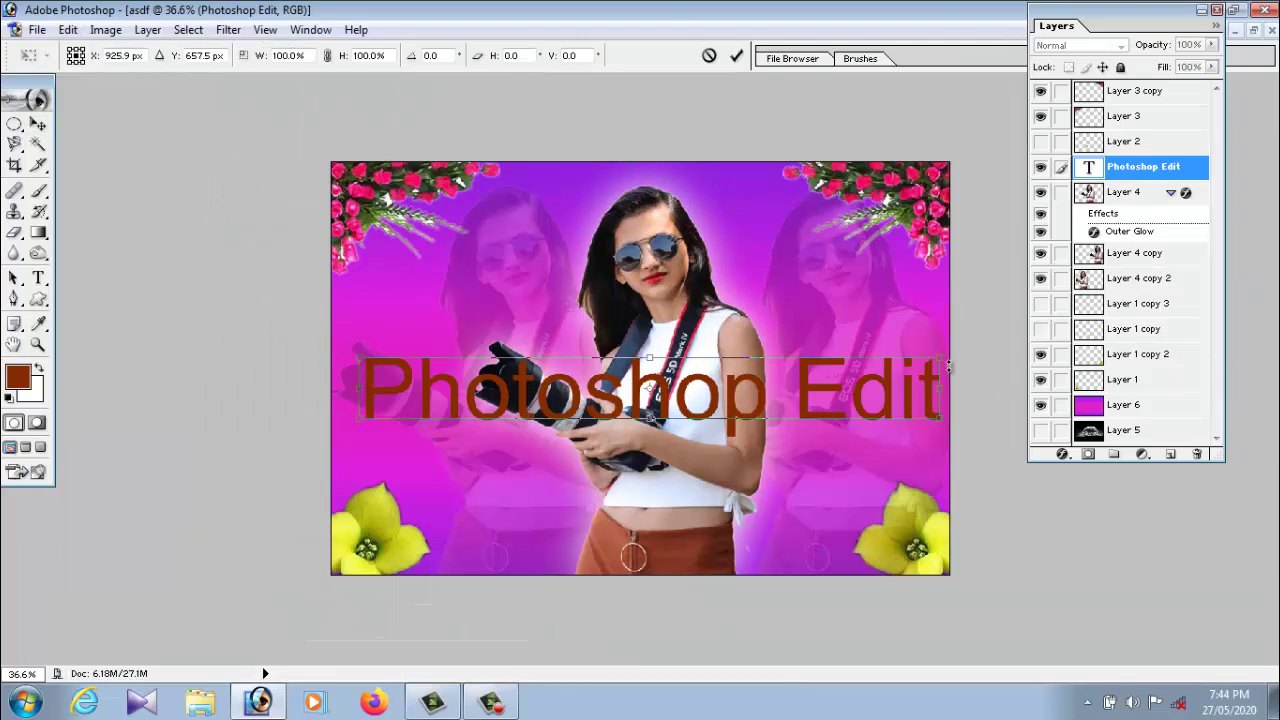
{"action": "mouse_move", "coordinate": [945, 360]}
{"action": "left_mouse_down"}
{"action": "mouse_move", "coordinate": [522, 397]}
{"action": "mouse_move", "coordinate": [663, 177]}
{"action": "mouse_move", "coordinate": [800, 195]}
{"action": "mouse_move", "coordinate": [929, 371]}
{"action": "mouse_move", "coordinate": [700, 529]}
{"action": "mouse_move", "coordinate": [706, 505]}
{"action": "mouse_move", "coordinate": [771, 442]}
{"action": "mouse_move", "coordinate": [740, 380]}
{"action": "mouse_move", "coordinate": [847, 377]}
{"action": "left_mouse_up"}
{"action": "key", "text": "Return"}
{"action": "key", "text": "v"}
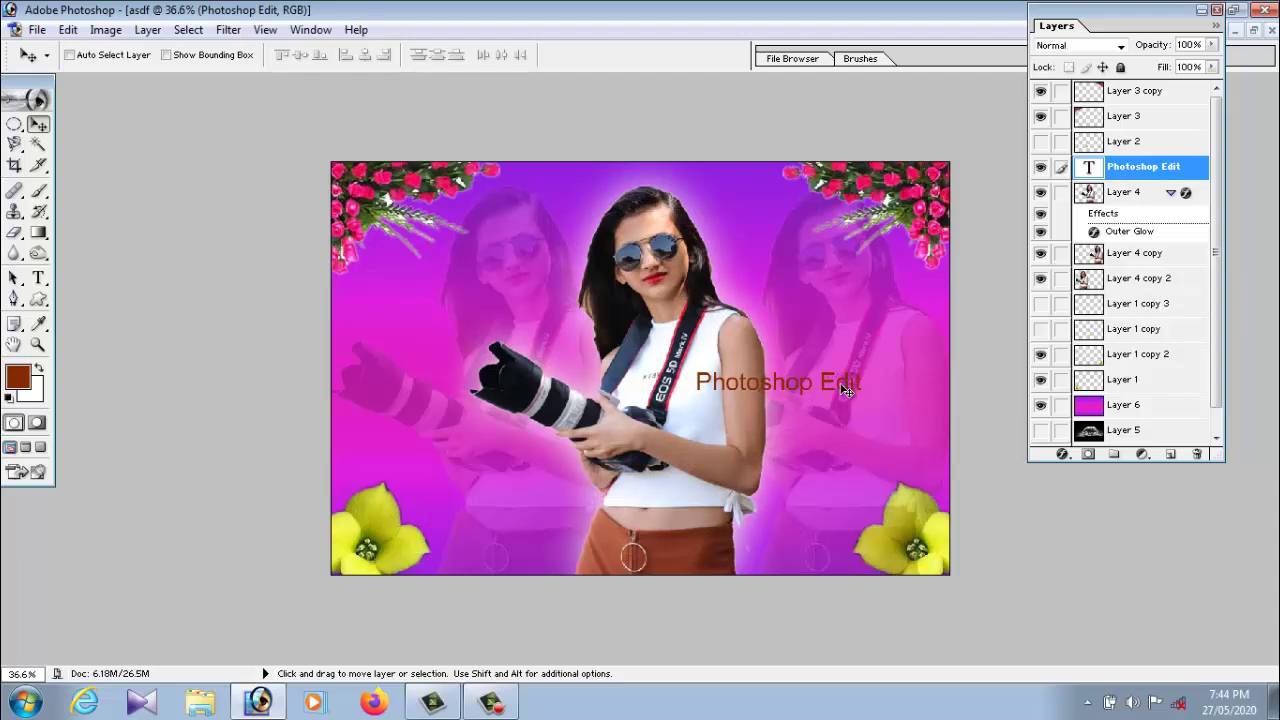
{"action": "mouse_move", "coordinate": [846, 391]}
{"action": "left_mouse_down"}
{"action": "mouse_move", "coordinate": [784, 364]}
{"action": "mouse_move", "coordinate": [650, 356]}
{"action": "mouse_move", "coordinate": [553, 378]}
{"action": "mouse_move", "coordinate": [486, 459]}
{"action": "mouse_move", "coordinate": [717, 570]}
{"action": "mouse_move", "coordinate": [517, 560]}
{"action": "mouse_move", "coordinate": [856, 558]}
{"action": "mouse_move", "coordinate": [845, 556]}
{"action": "left_mouse_up"}
{"action": "key", "text": "ctrl+t"}
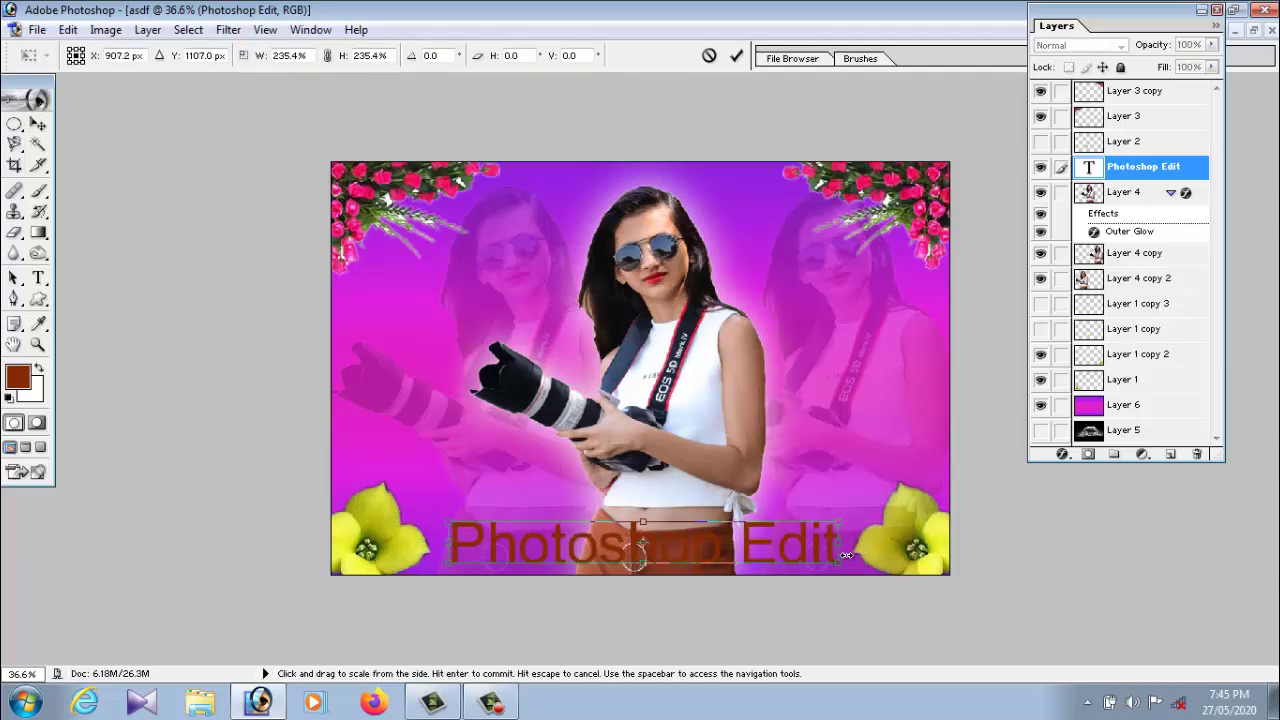
{"action": "key", "text": "Return"}
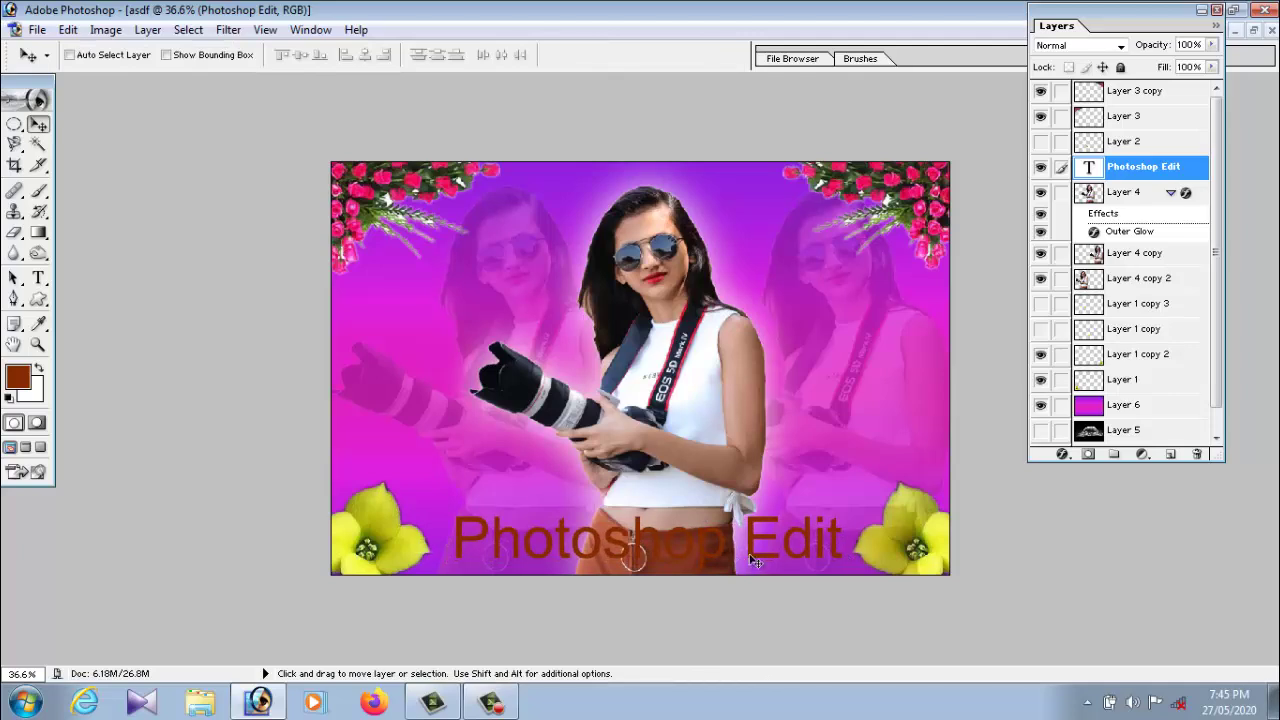
Turn on Satin and Color Overlay effects for the Photoshop Edit text layer
{"action": "left_click", "coordinate": [1061, 455]}
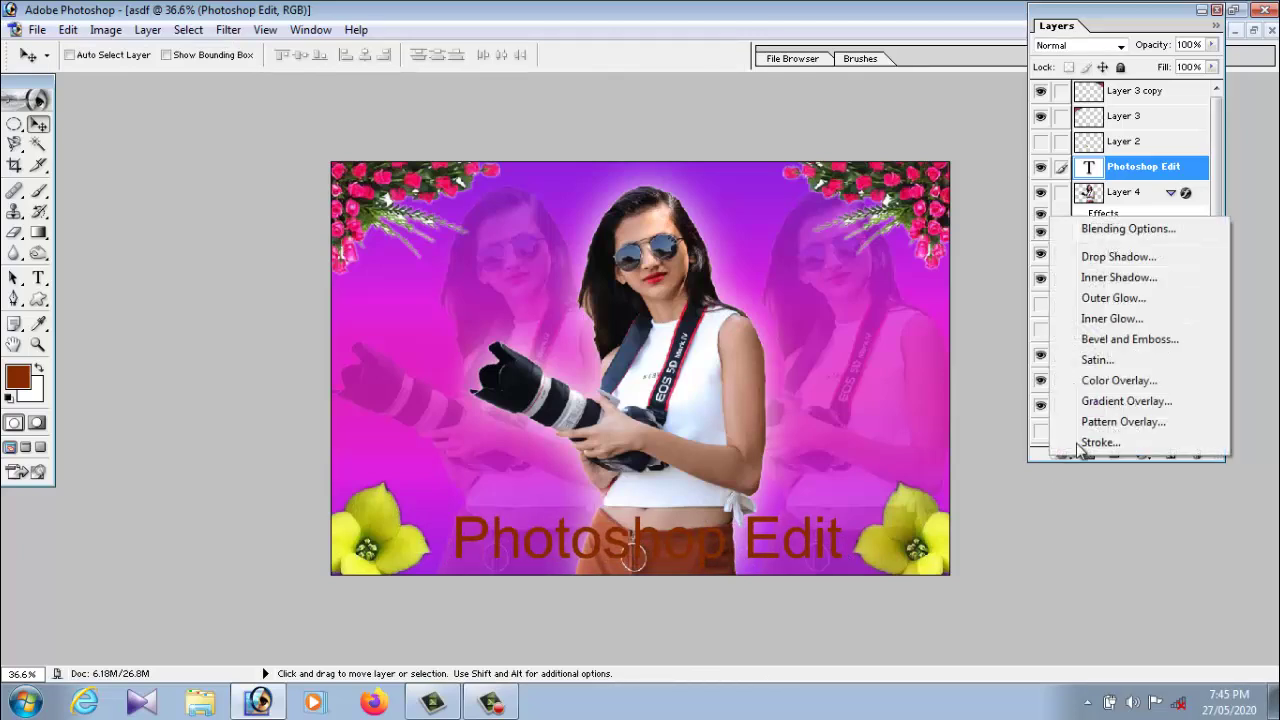
{"action": "left_click", "coordinate": [1115, 386]}
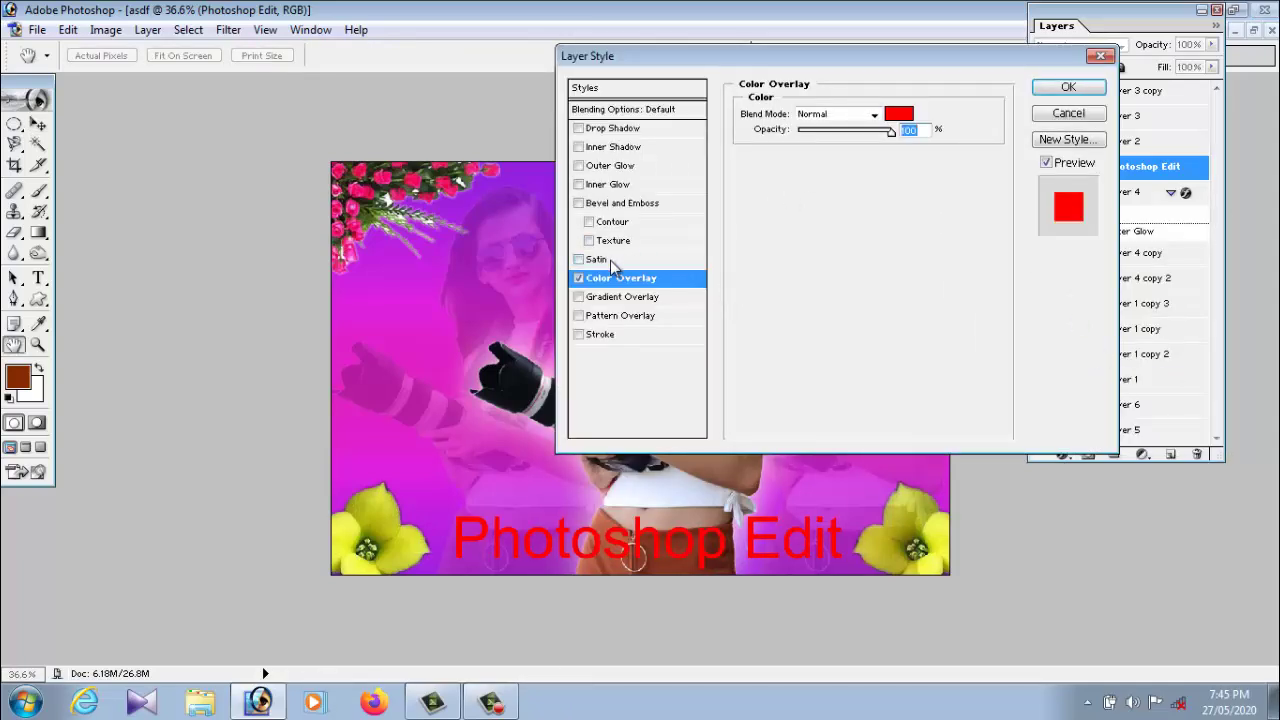
{"action": "left_click", "coordinate": [579, 278]}
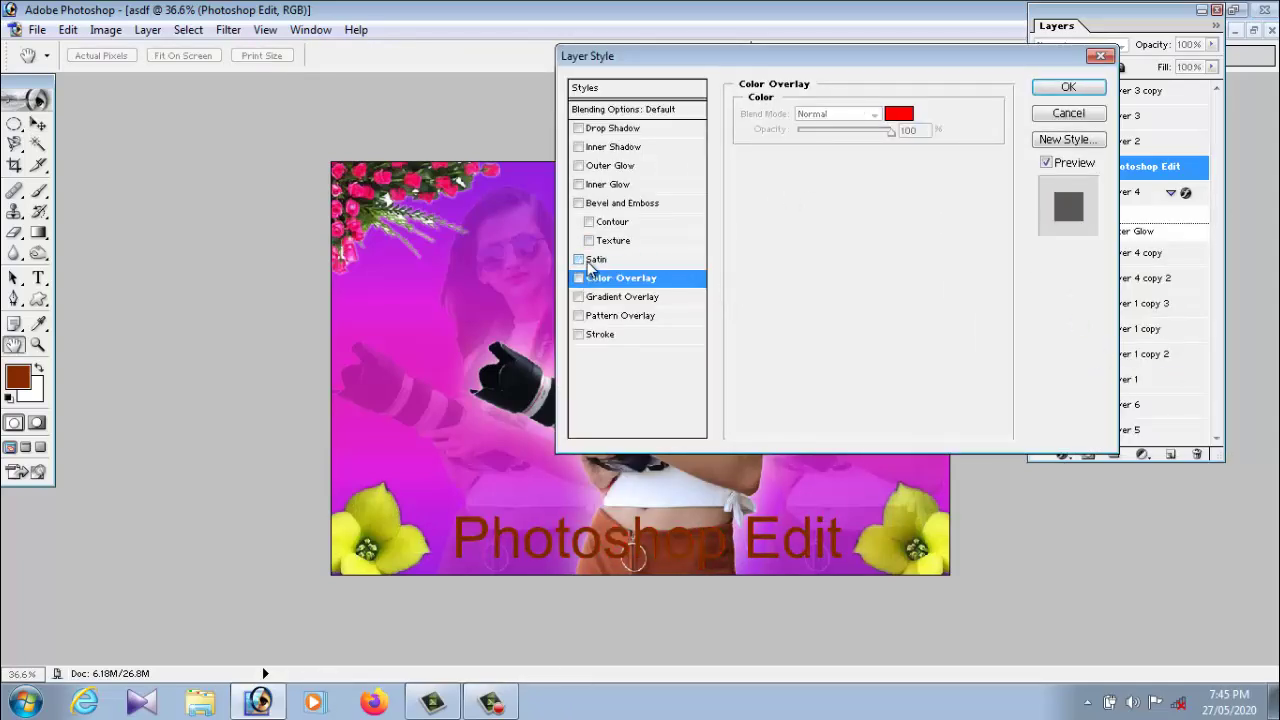
{"action": "left_click", "coordinate": [578, 259]}
{"action": "left_click", "coordinate": [578, 278]}
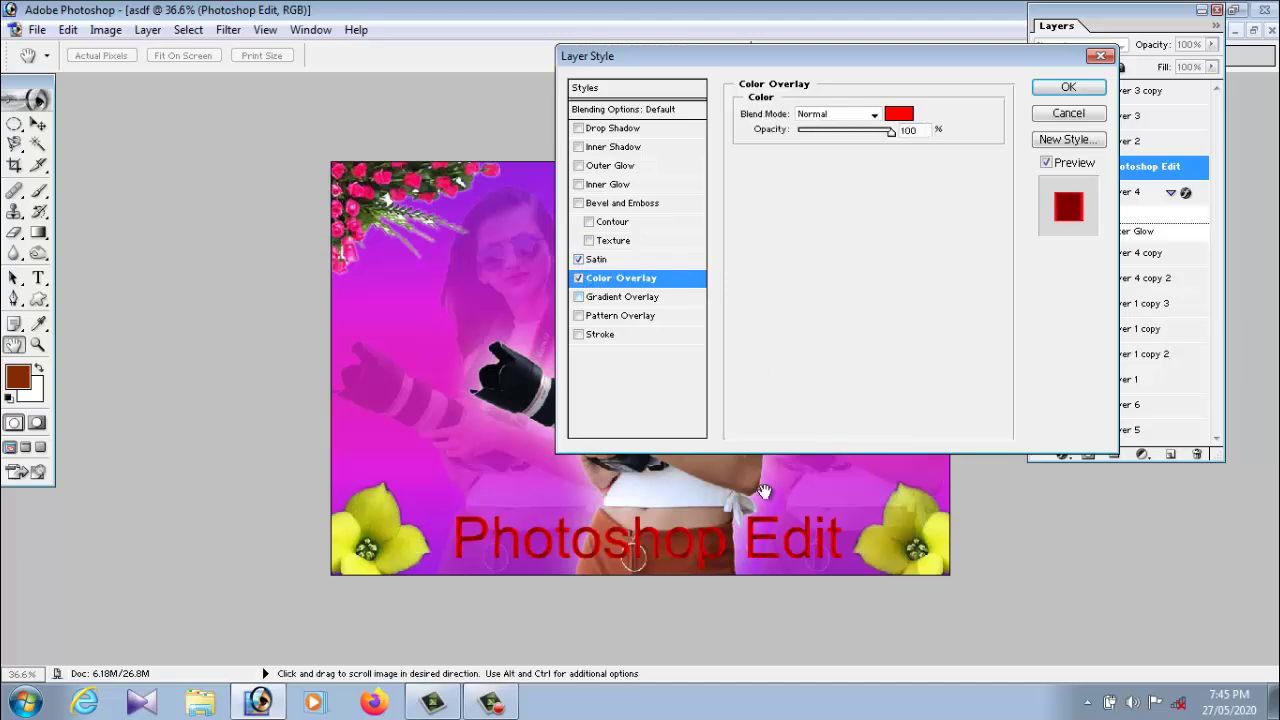
Set the overlay colour to blue (0018FF), apply the style, and move the text up over the girl's shoulders
{"action": "left_click", "coordinate": [899, 114]}
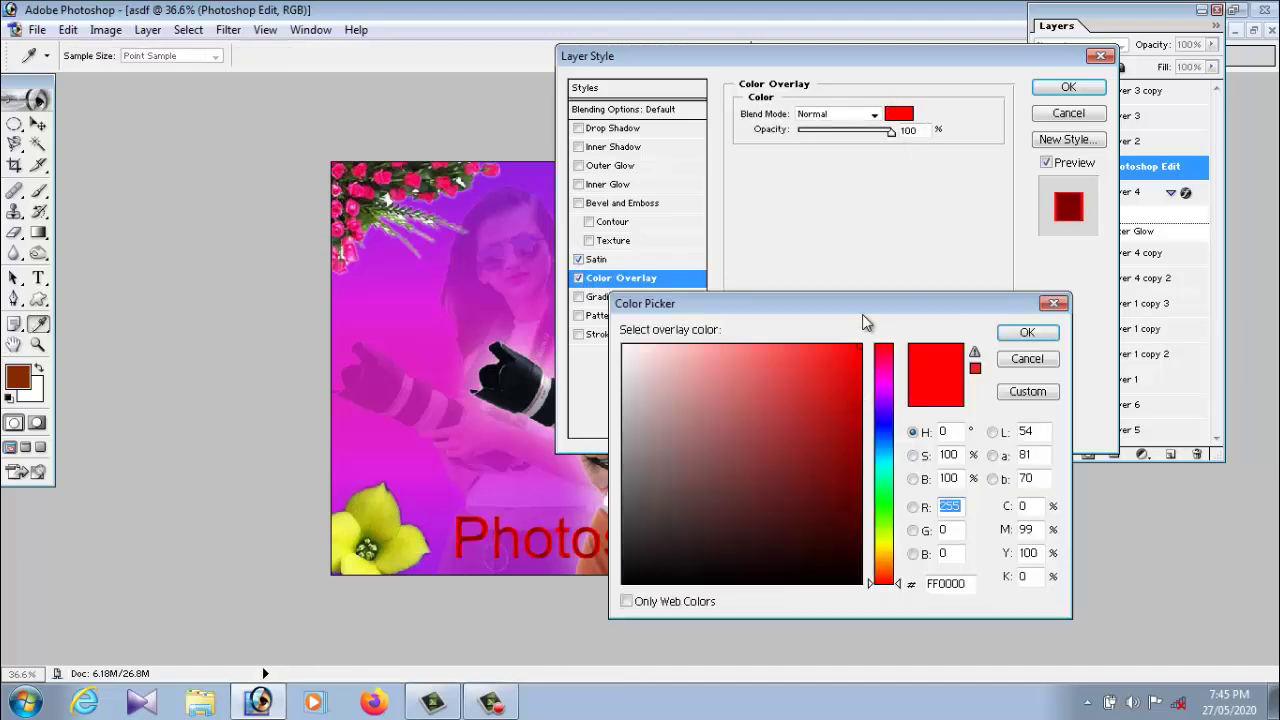
{"action": "left_click_drag", "start_coordinate": [863, 306], "coordinate": [990, 94]}
{"action": "left_click", "coordinate": [1020, 219]}
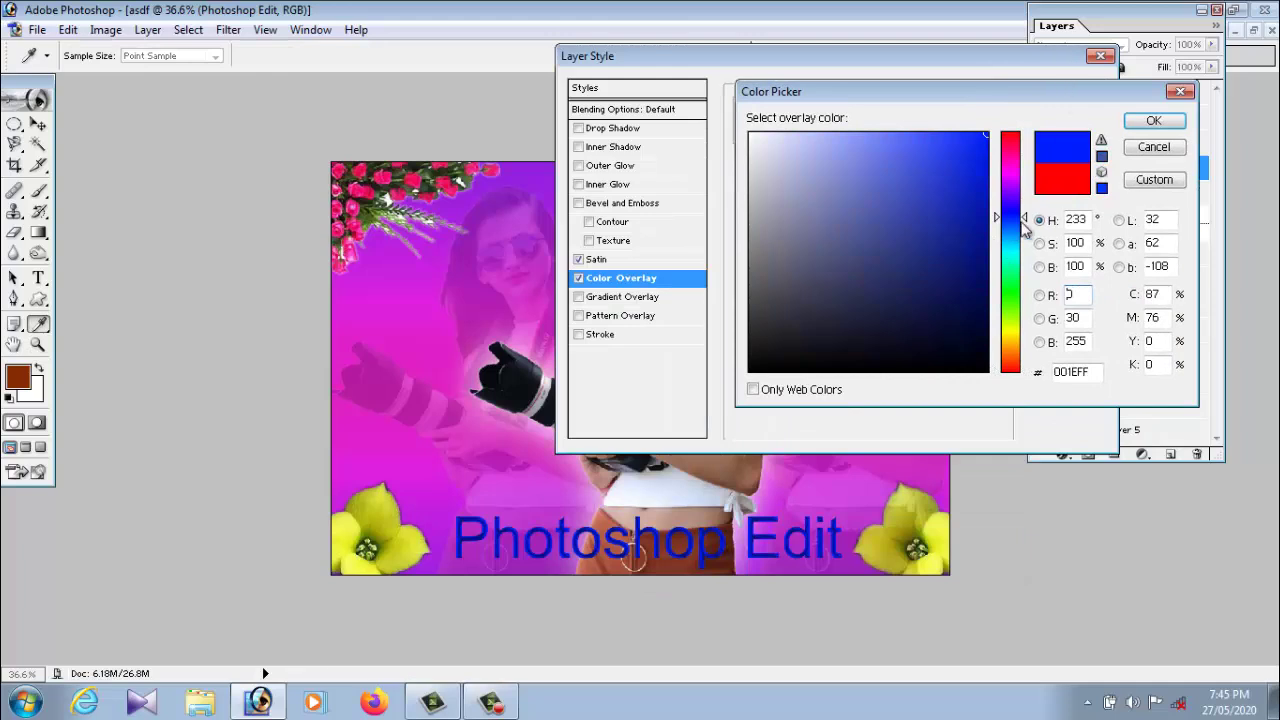
{"action": "left_click", "coordinate": [1070, 371]}
{"action": "type", "text": "000000"}
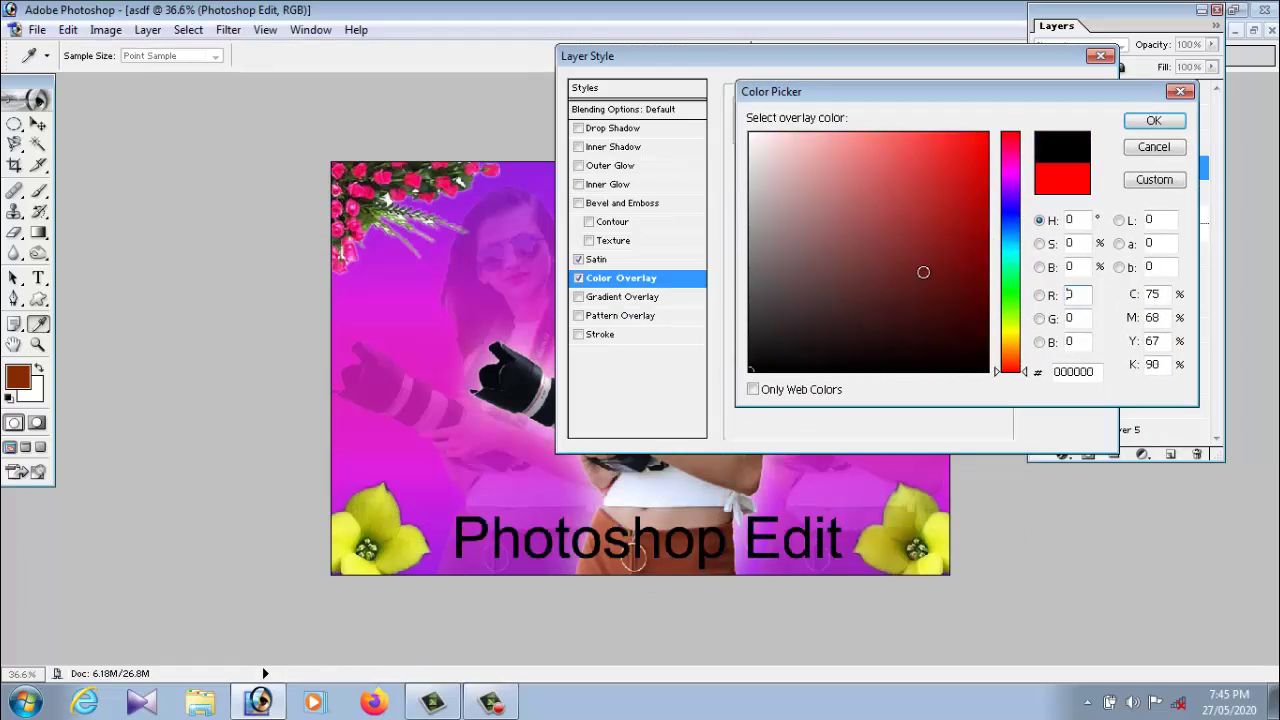
{"action": "left_click_drag", "start_coordinate": [923, 272], "coordinate": [624, 36]}
{"action": "left_click_drag", "start_coordinate": [900, 224], "coordinate": [493, 10]}
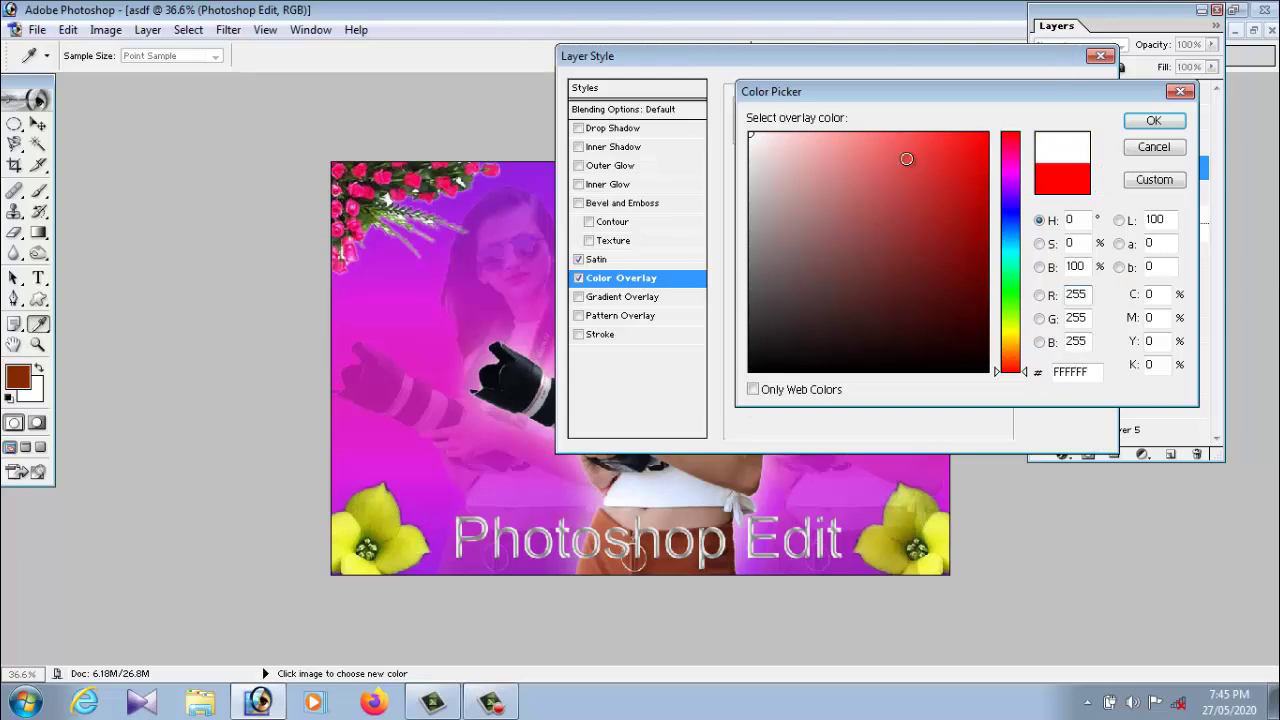
{"action": "left_click_drag", "start_coordinate": [883, 183], "coordinate": [1147, 130]}
{"action": "left_click", "coordinate": [1010, 216]}
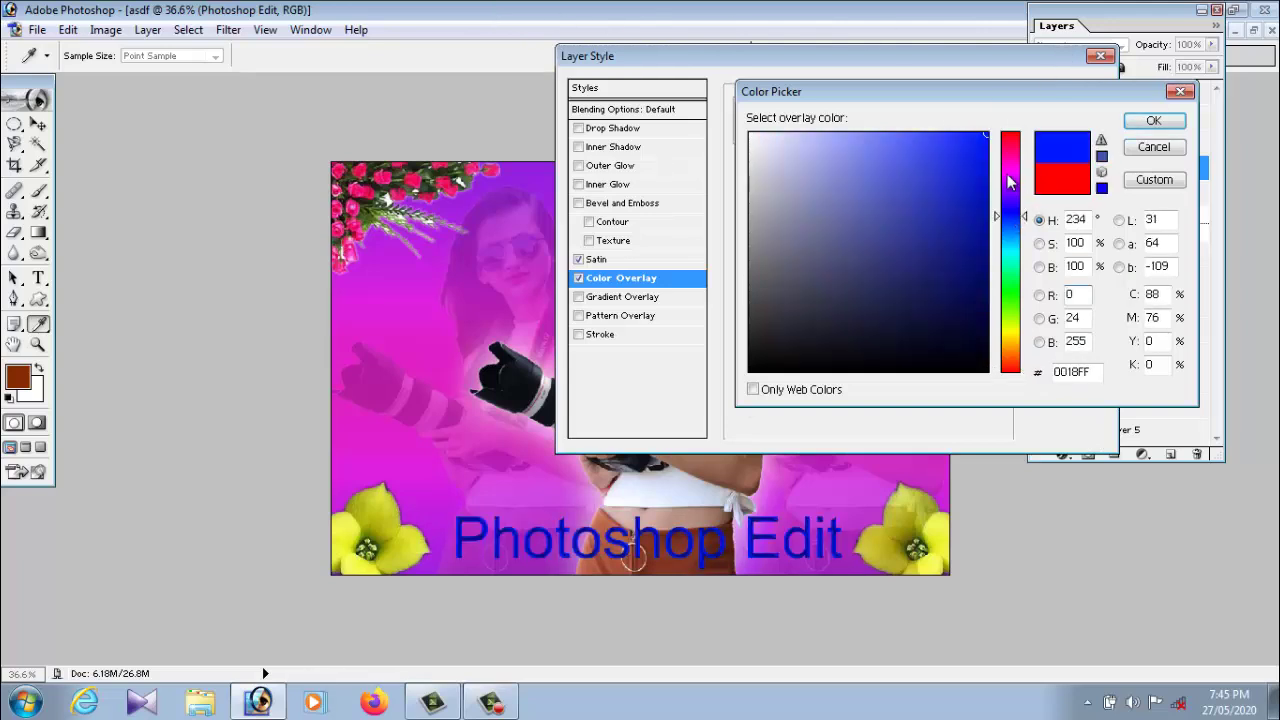
{"action": "left_click", "coordinate": [1156, 122]}
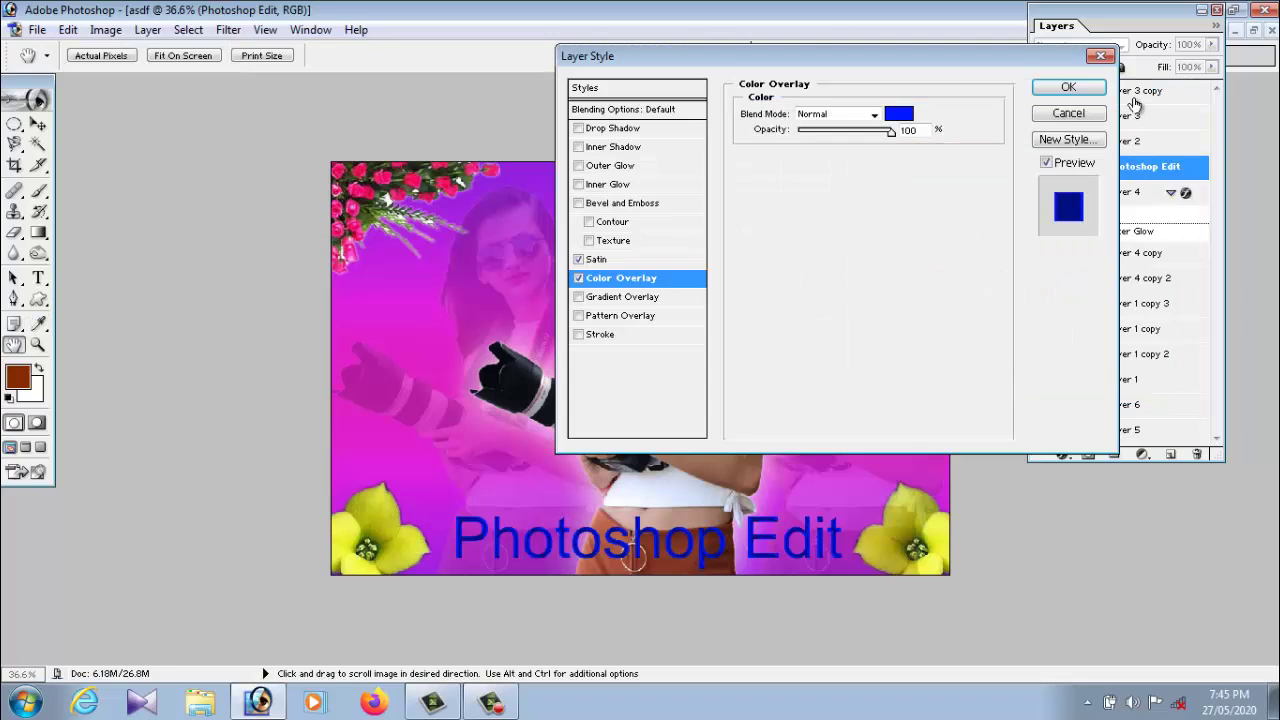
{"action": "left_click", "coordinate": [1068, 87]}
{"action": "mouse_move", "coordinate": [770, 538]}
{"action": "left_mouse_down"}
{"action": "mouse_move", "coordinate": [755, 541]}
{"action": "mouse_move", "coordinate": [664, 324]}
{"action": "left_mouse_up"}
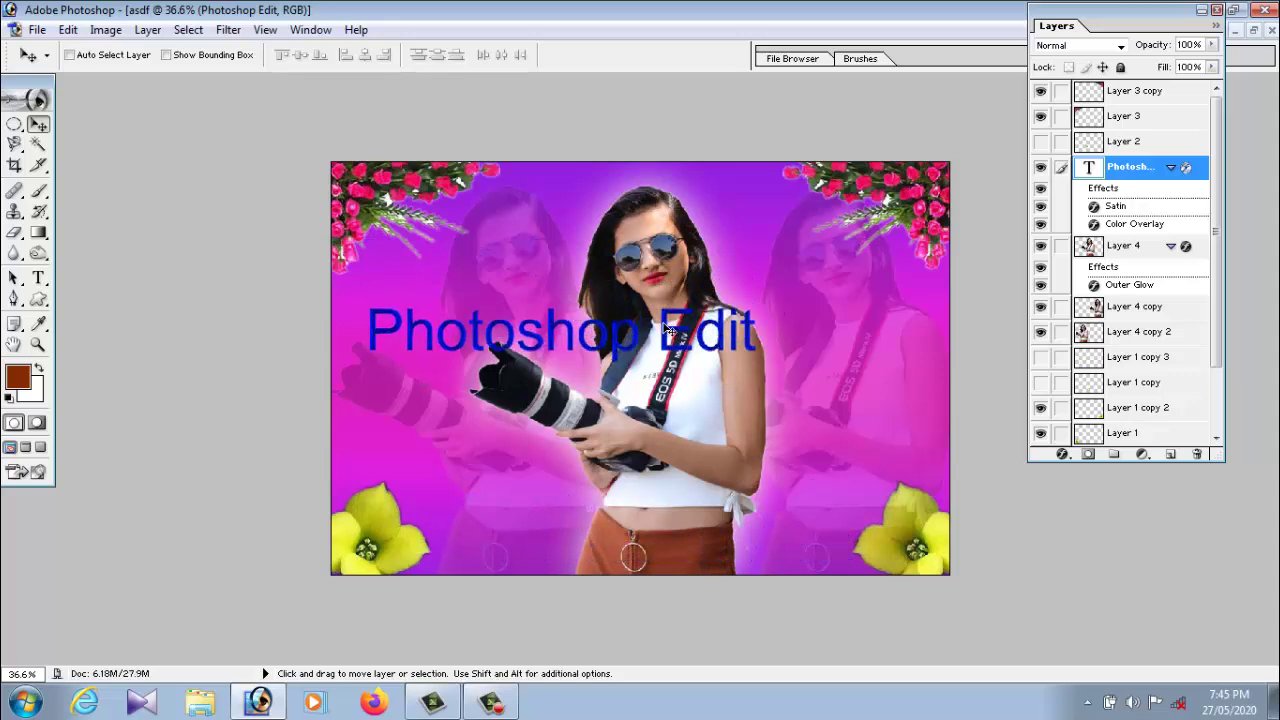
Rotate the Photoshop Edit text about -48° and scale it down to roughly 60%, then 66%
{"action": "key", "text": "ctrl+t"}
{"action": "left_click_drag", "start_coordinate": [710, 385], "coordinate": [793, 271]}
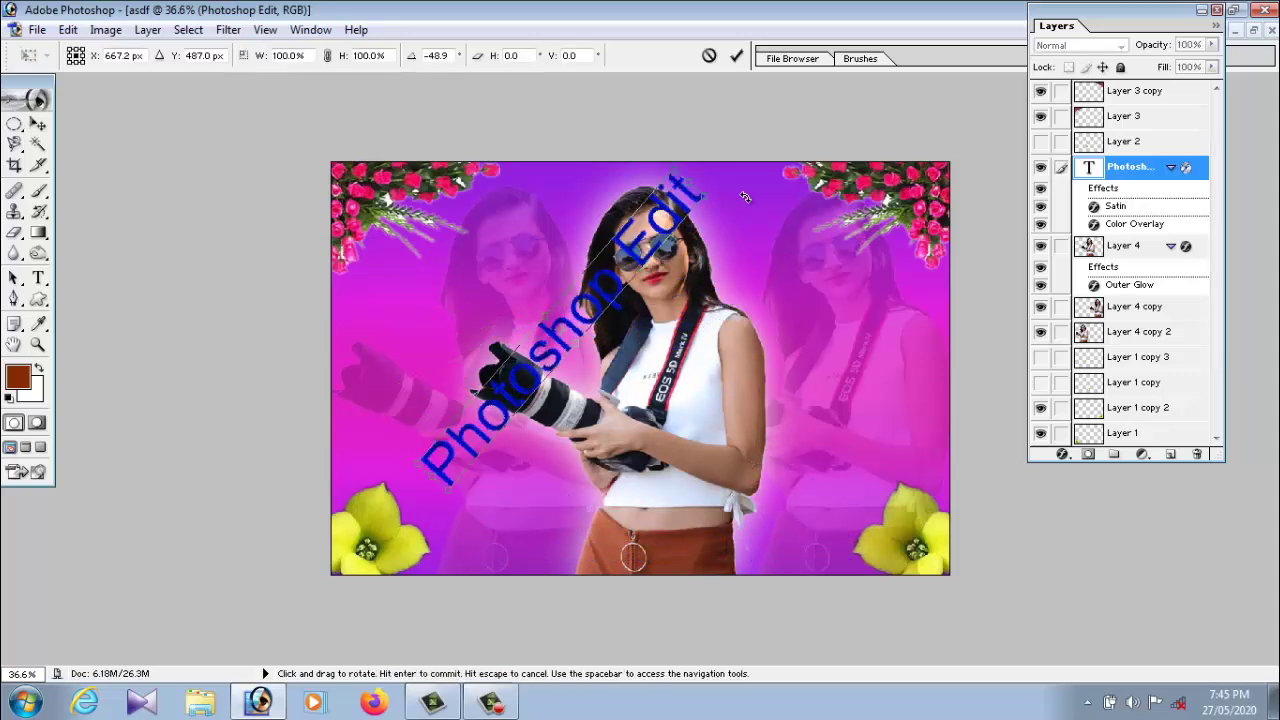
{"action": "mouse_move", "coordinate": [745, 197]}
{"action": "left_mouse_down"}
{"action": "mouse_move", "coordinate": [612, 326]}
{"action": "mouse_move", "coordinate": [450, 238]}
{"action": "mouse_move", "coordinate": [463, 332]}
{"action": "left_mouse_up"}
{"action": "key", "text": "Return"}
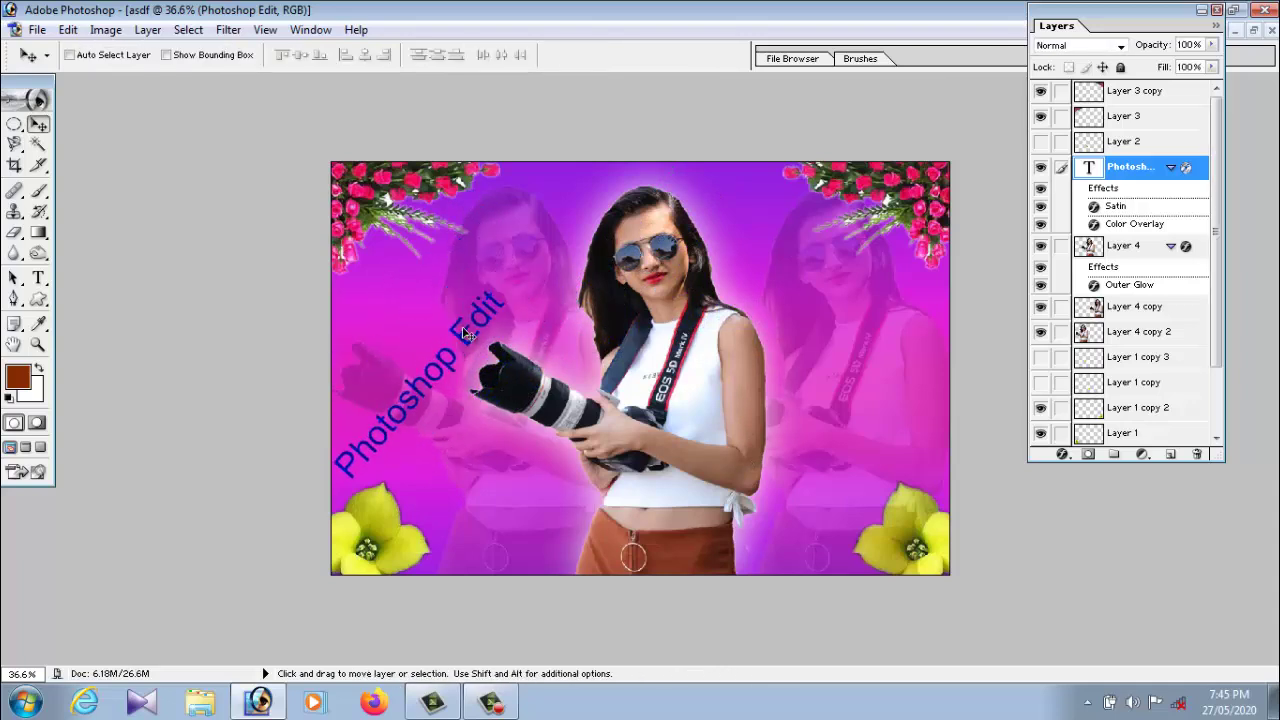
{"action": "key", "text": "ctrl+t"}
{"action": "left_click_drag", "start_coordinate": [506, 286], "coordinate": [446, 357]}
{"action": "key", "text": "Return"}
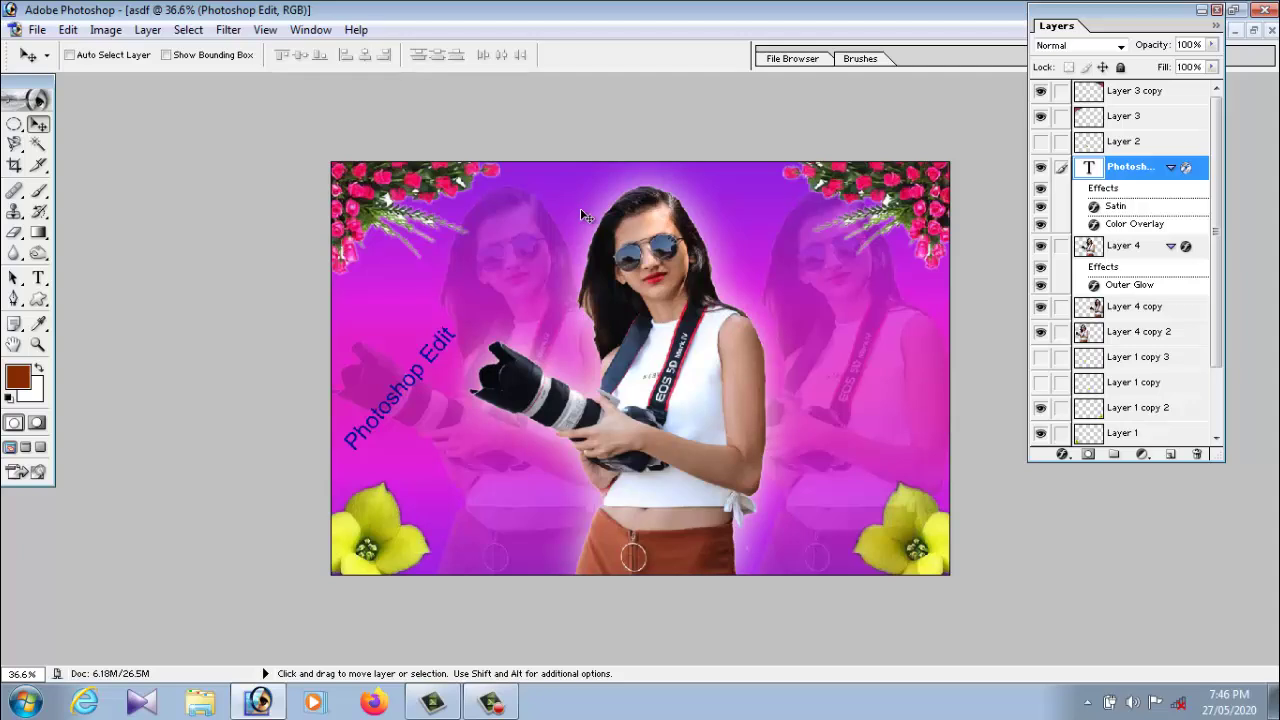
Save As a JPEG named 'asw' in the Desktop folder at quality 12 (Maximum)
{"action": "left_click", "coordinate": [37, 29]}
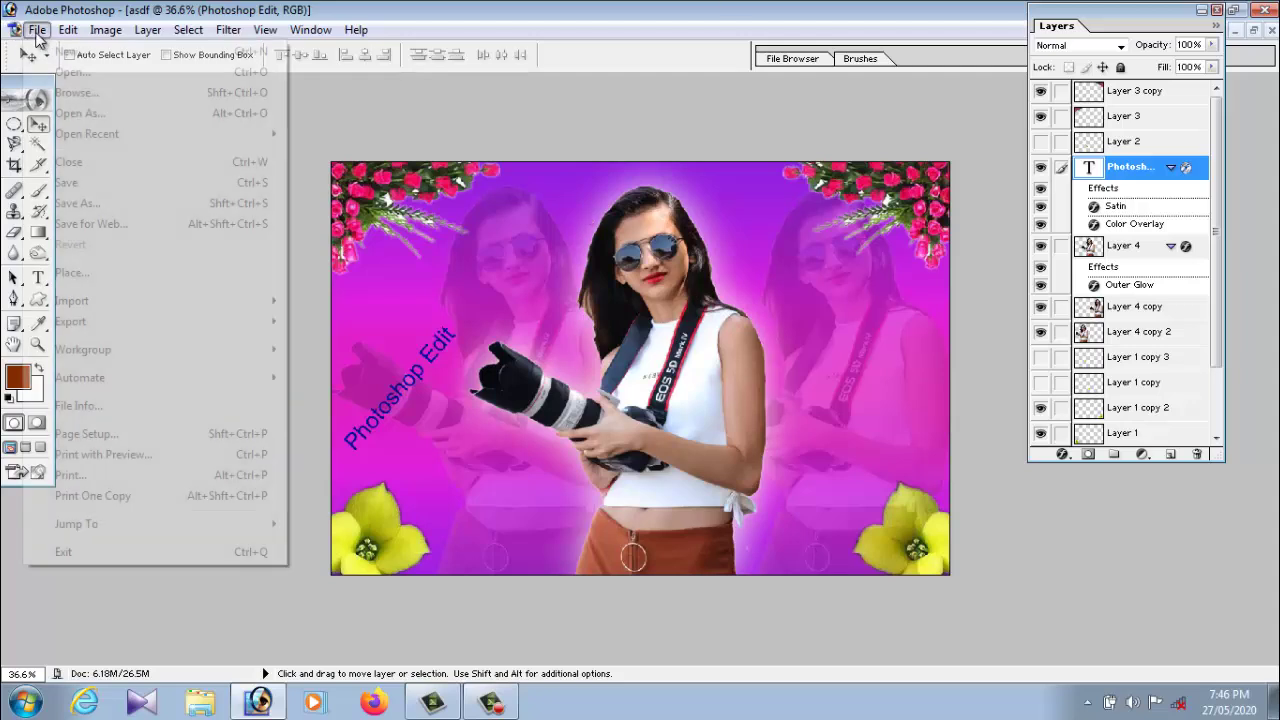
{"action": "left_click", "coordinate": [66, 200]}
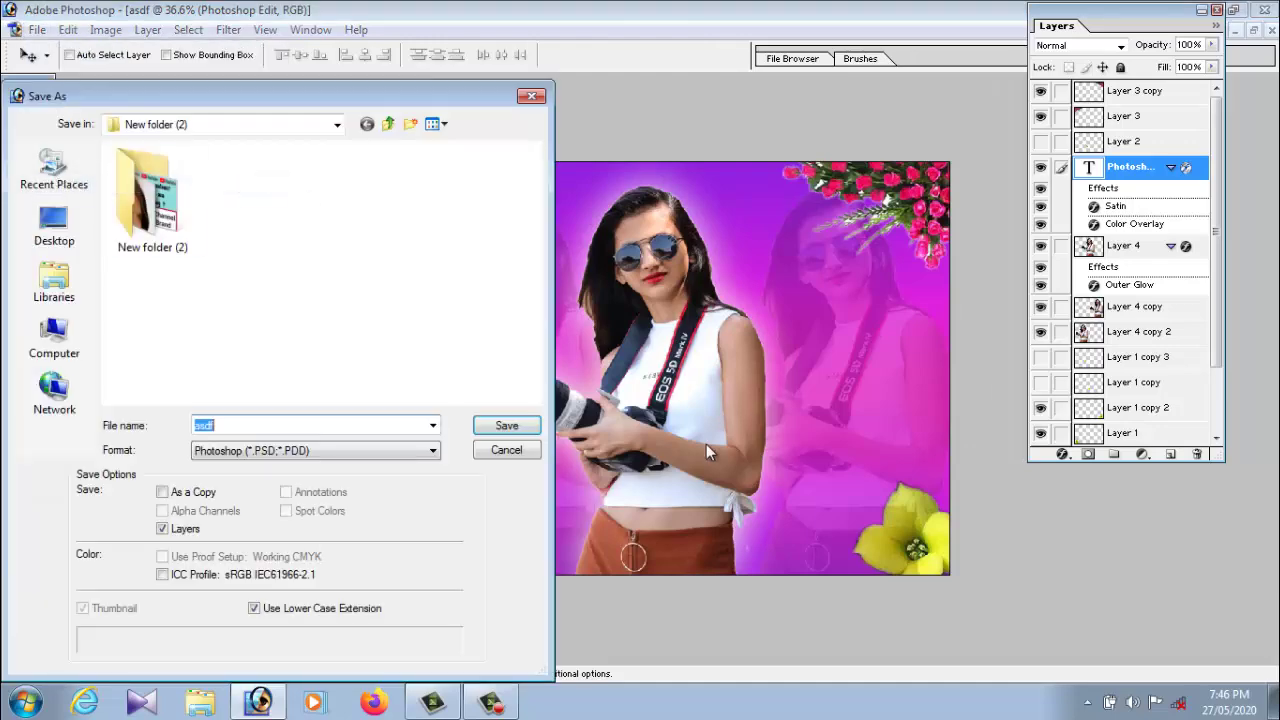
{"action": "left_click", "coordinate": [355, 451]}
{"action": "left_click", "coordinate": [352, 528]}
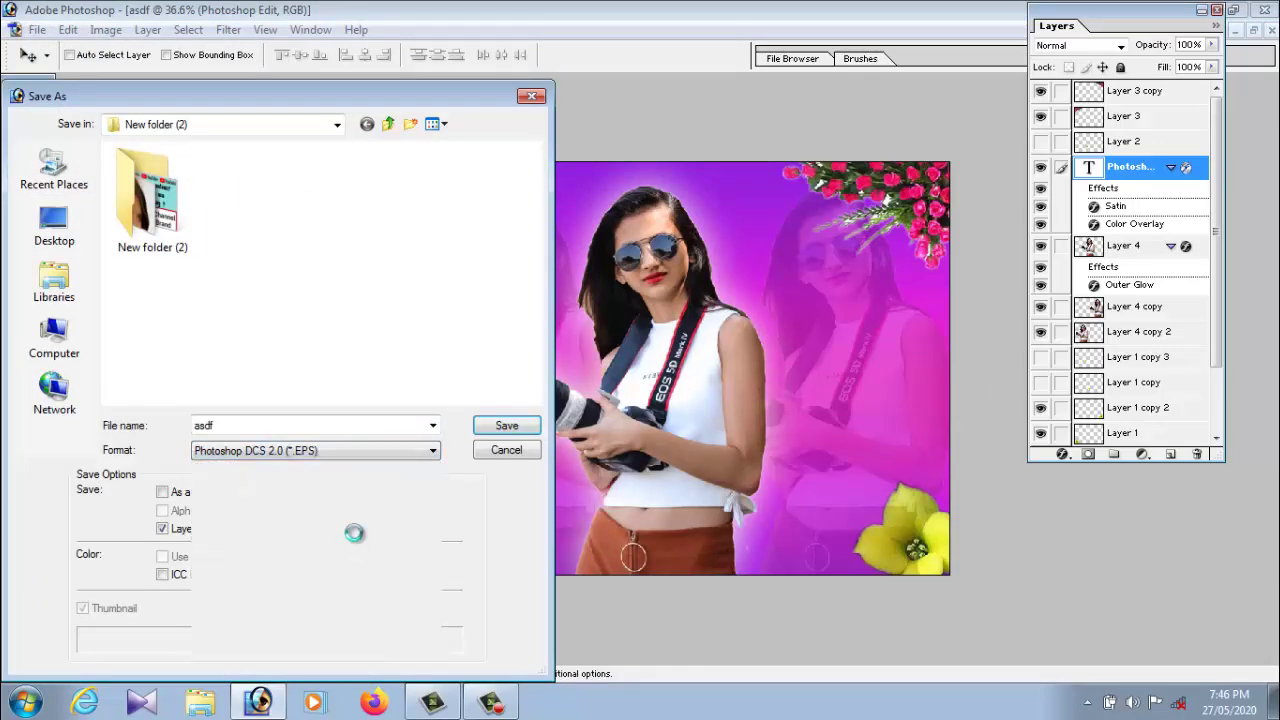
{"action": "left_click", "coordinate": [340, 455]}
{"action": "left_click", "coordinate": [342, 540]}
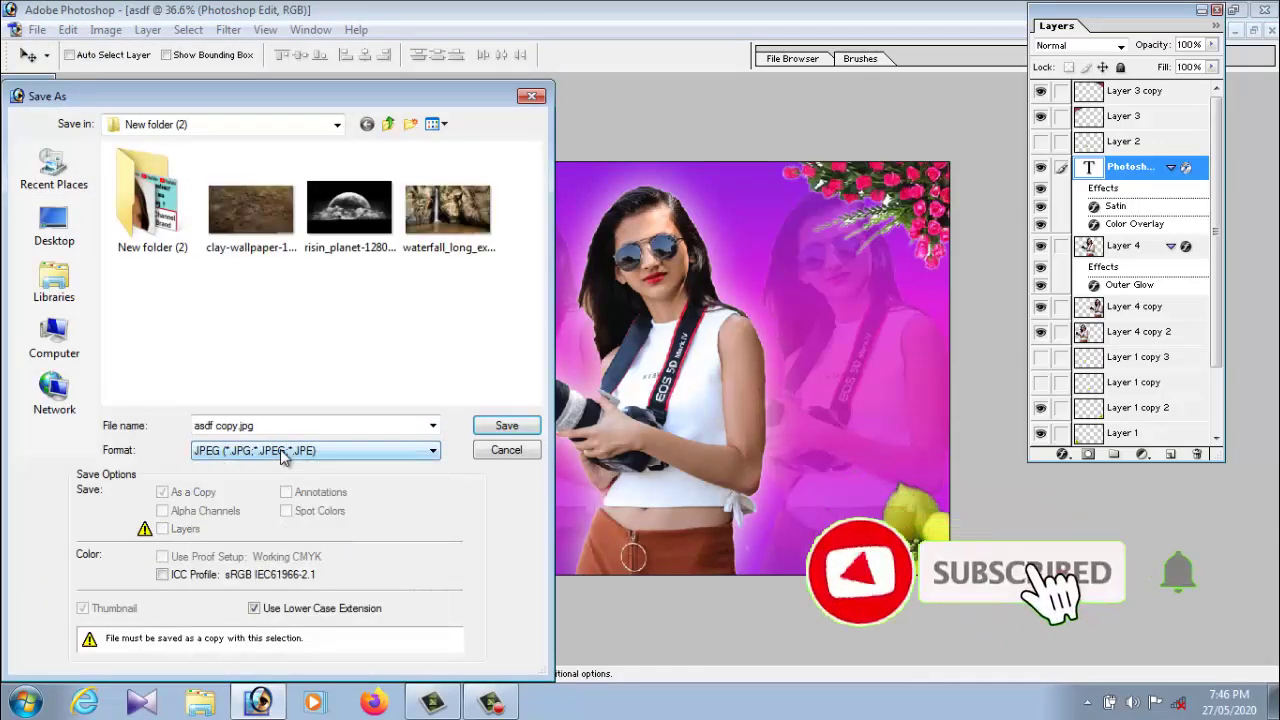
{"action": "left_click", "coordinate": [55, 225]}
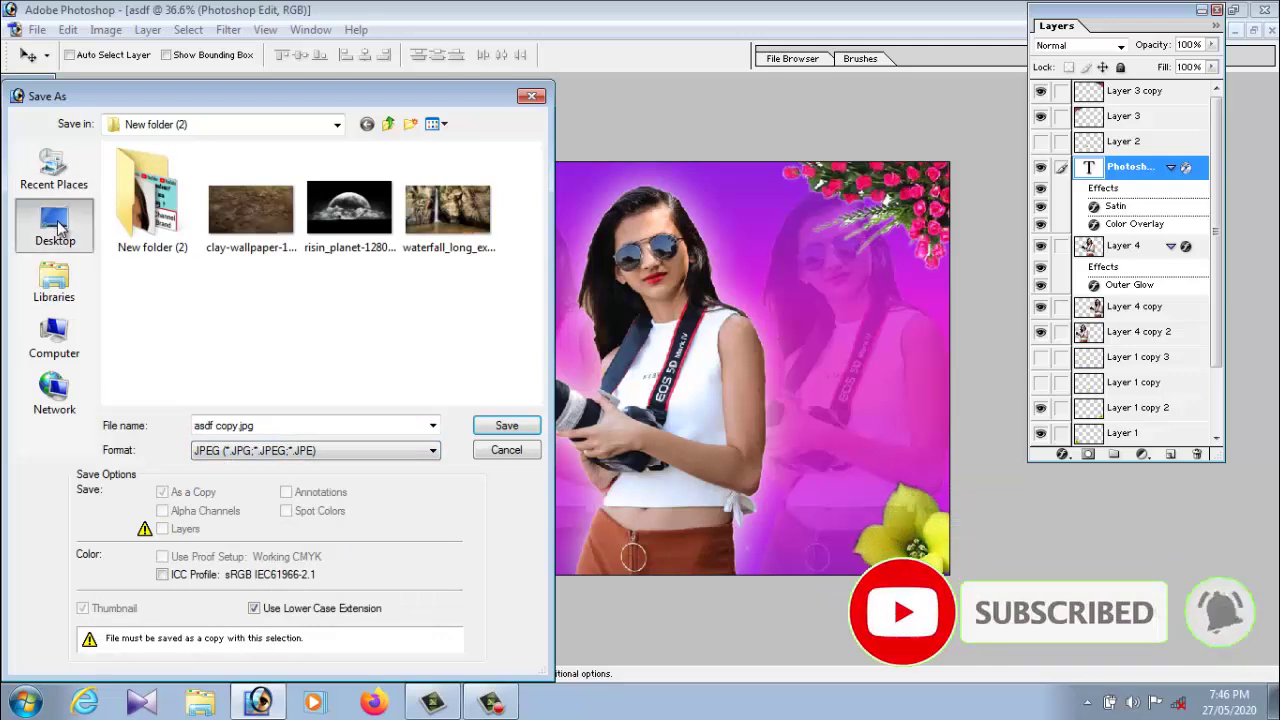
{"action": "type", "text": "asw"}
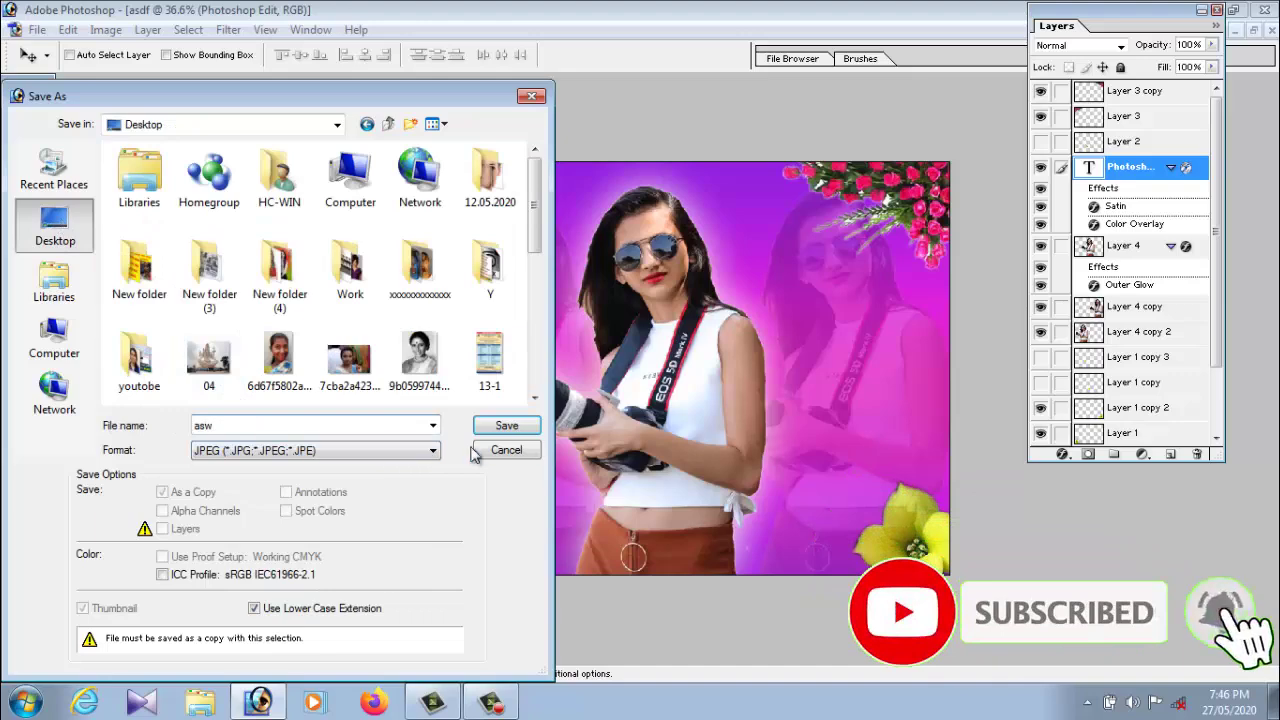
{"action": "left_click", "coordinate": [502, 428]}
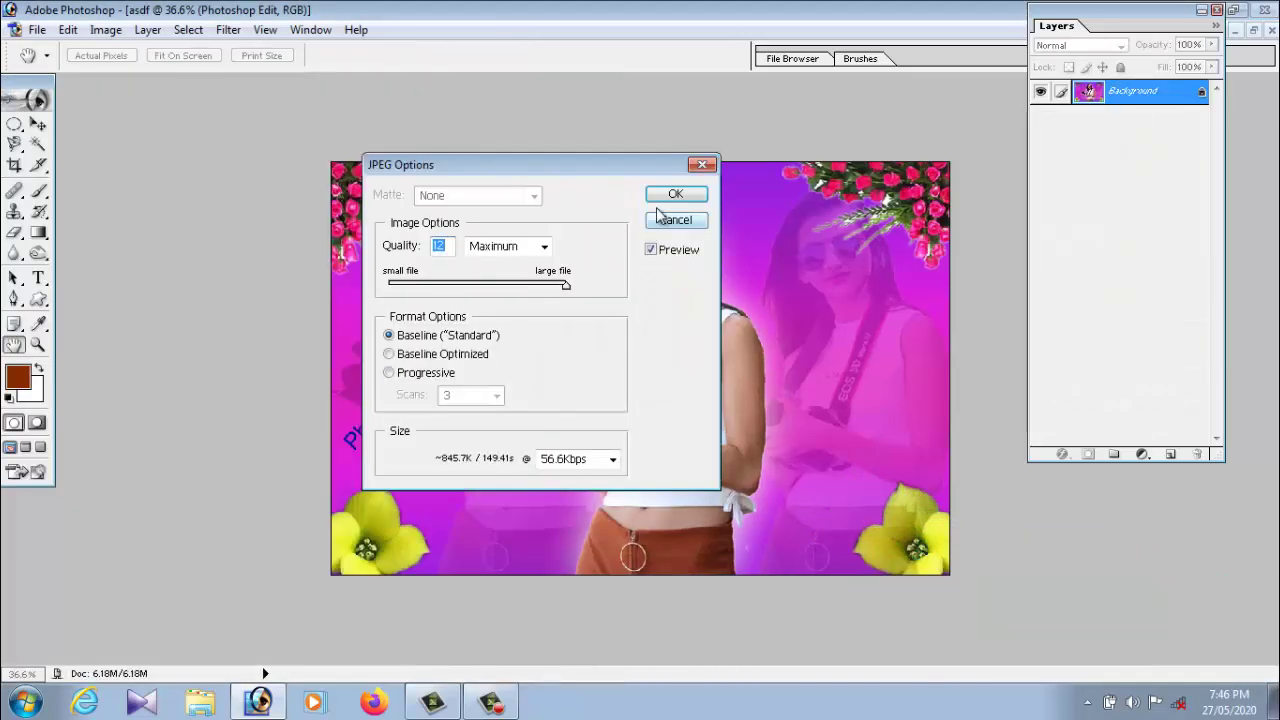
{"action": "left_click", "coordinate": [670, 195]}
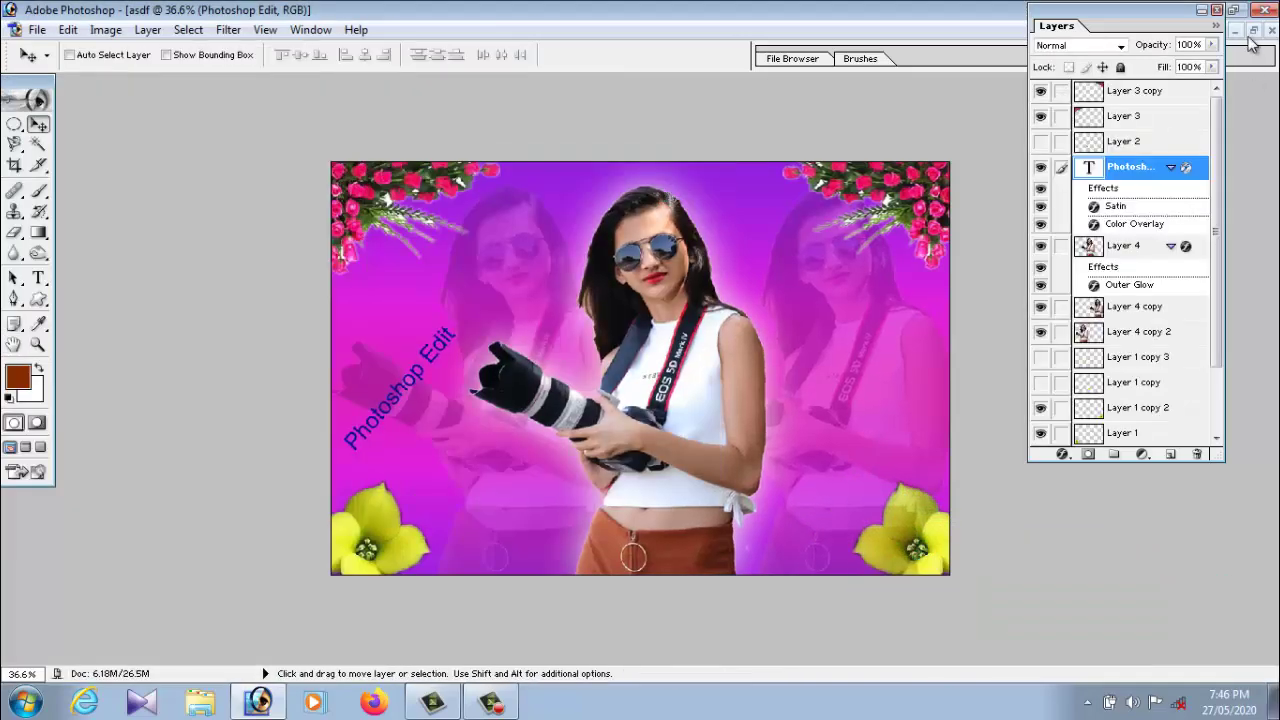
Minimize Photoshop and open the asw image from the desktop in ACDSee Quick View
{"action": "left_click", "coordinate": [1203, 10]}
{"action": "left_click", "coordinate": [1205, 14]}
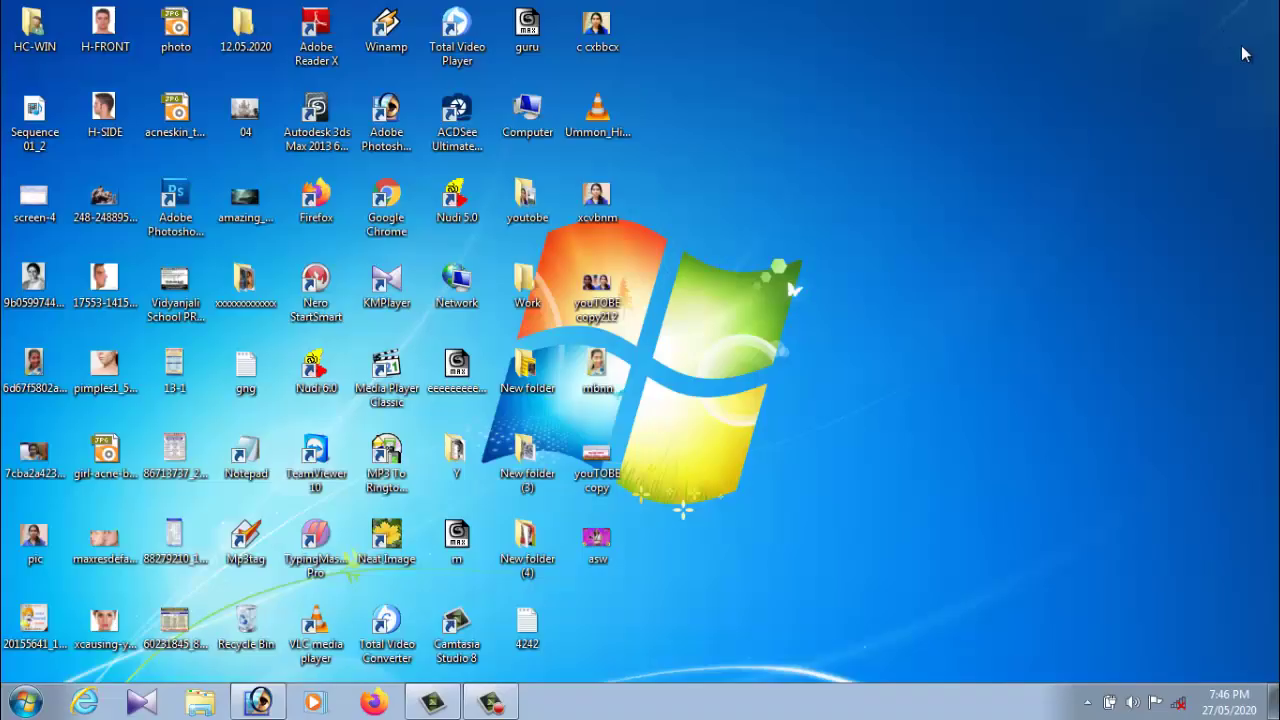
{"action": "double_click", "coordinate": [599, 541]}
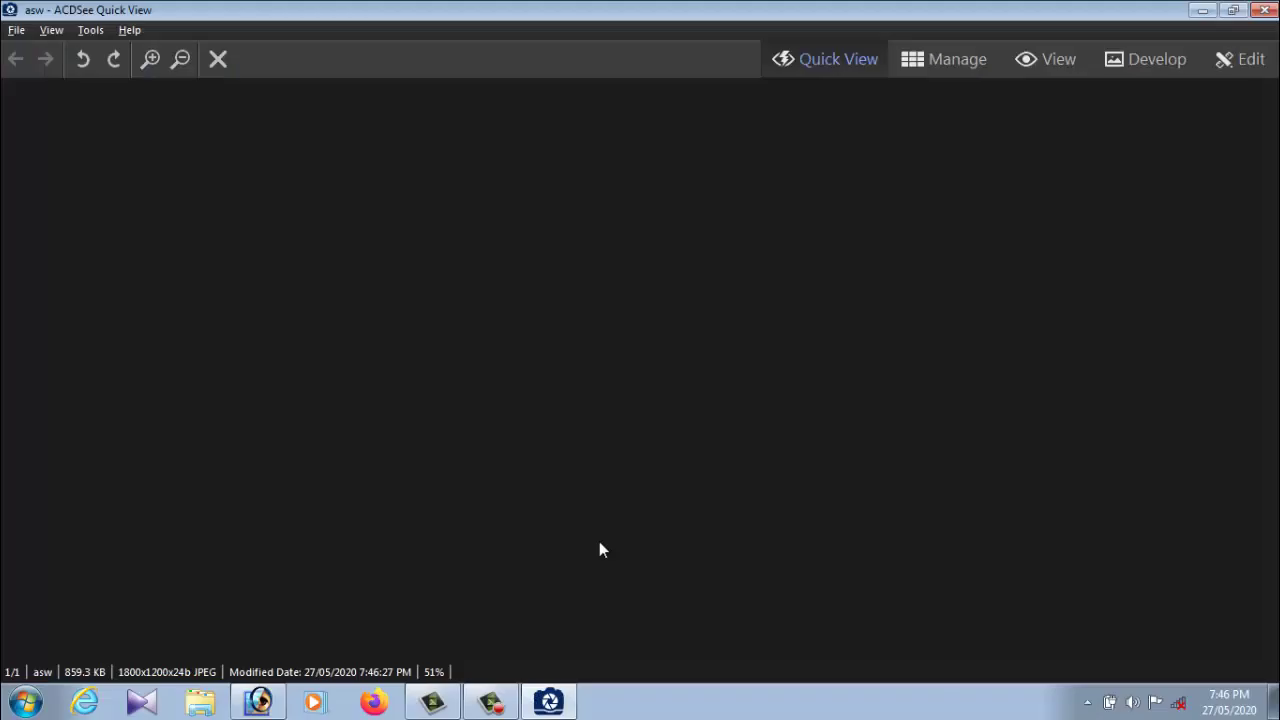